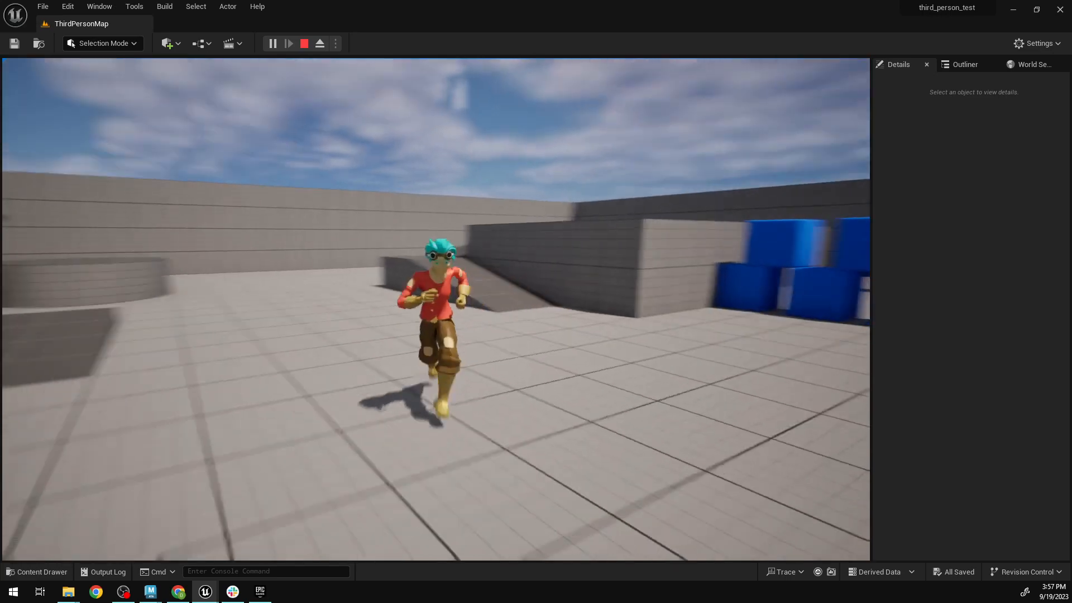
# Run and jump the custom character around the third-person level, and end the play session.
pyautogui.press('d')
pyautogui.press('a')
pyautogui.press('s')
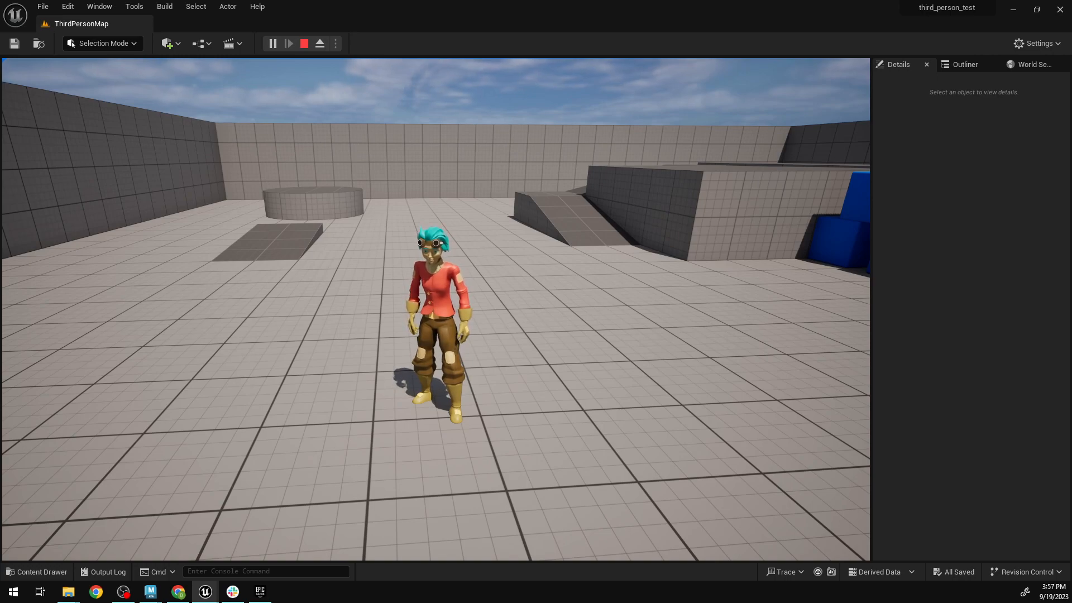
pyautogui.press('w')
pyautogui.press('space')
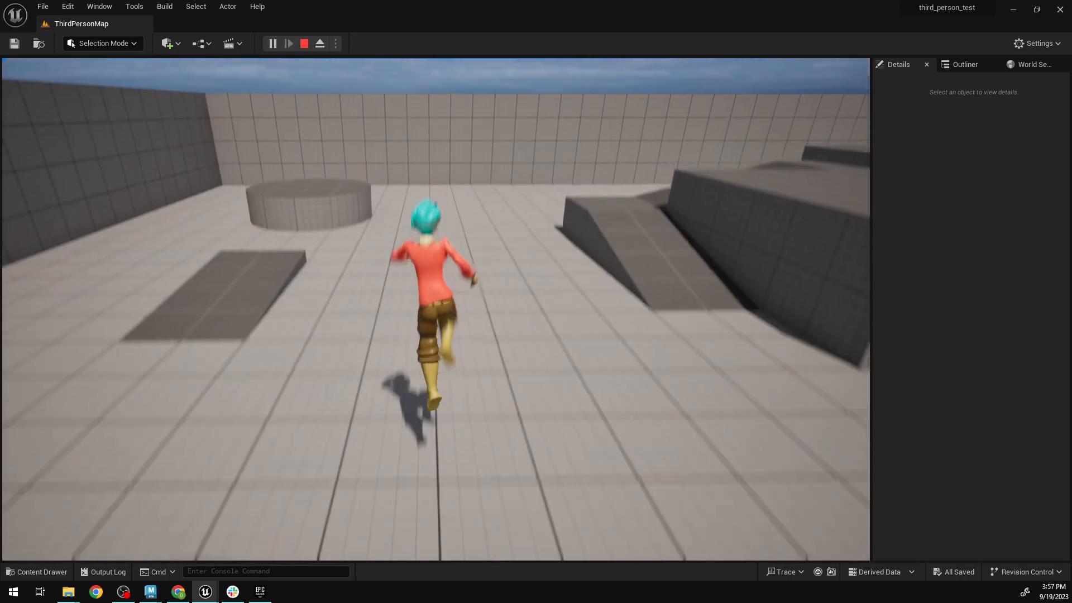
pyautogui.press('s')
pyautogui.press('Escape')
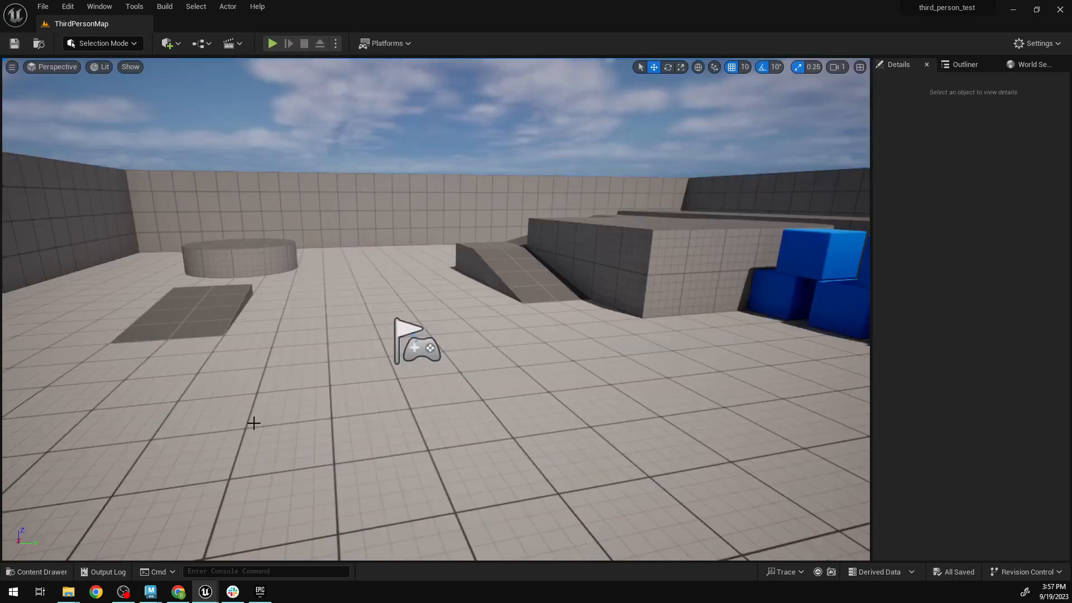
# Switch to Chrome to view the Epic Games Launcher download page.
pyautogui.click(253, 423)
pyautogui.press('super')
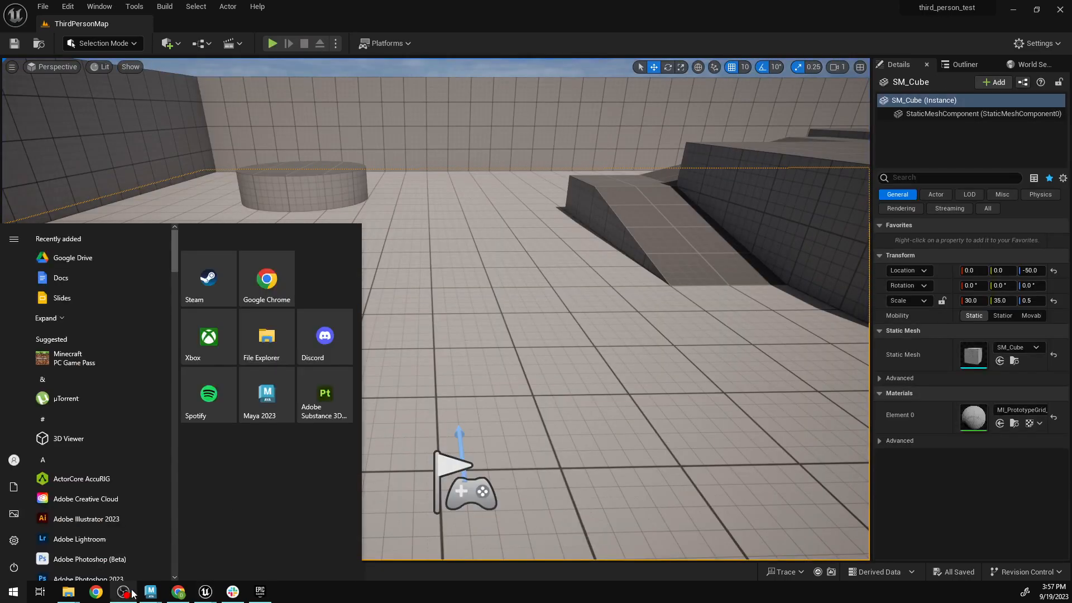
pyautogui.click(180, 593)
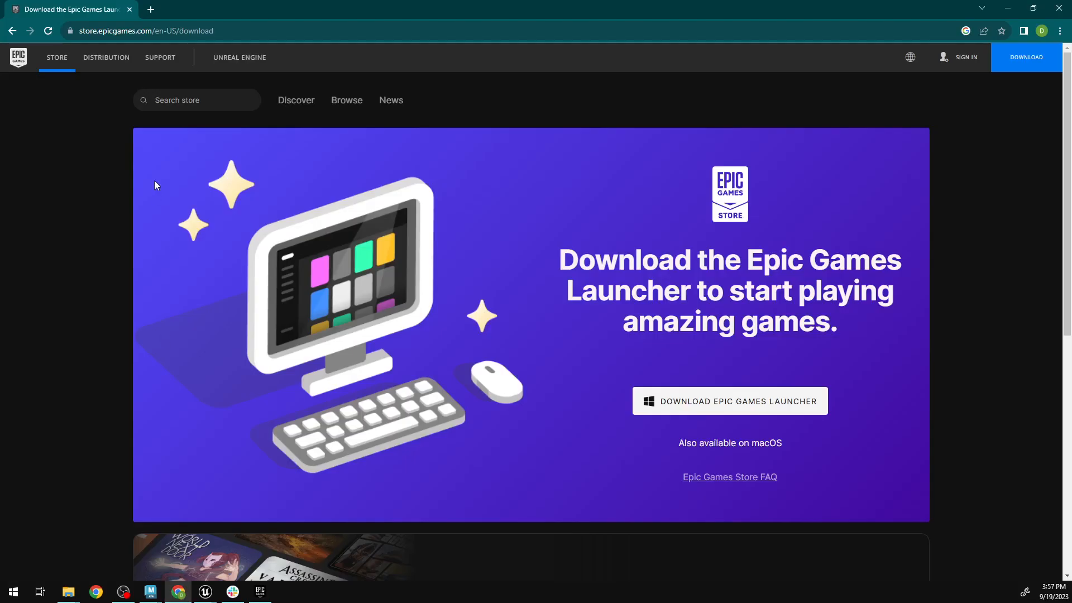
# Switch to the Epic Games Launcher, add an engine version slot in the Unreal Engine library and review its selectable versions.
pyautogui.click(260, 592)
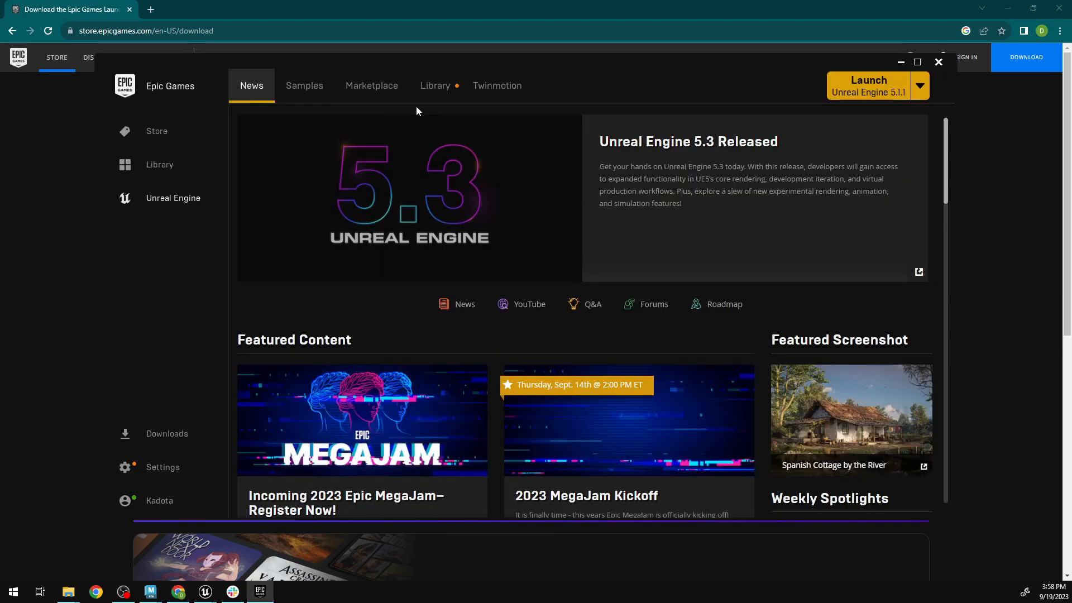
pyautogui.click(445, 96)
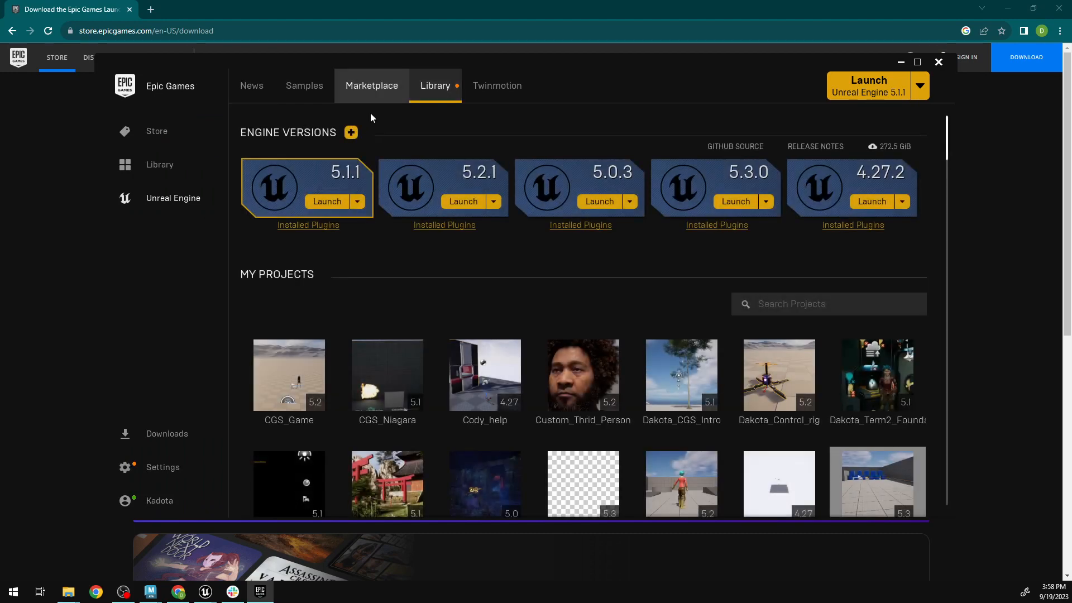
pyautogui.click(351, 133)
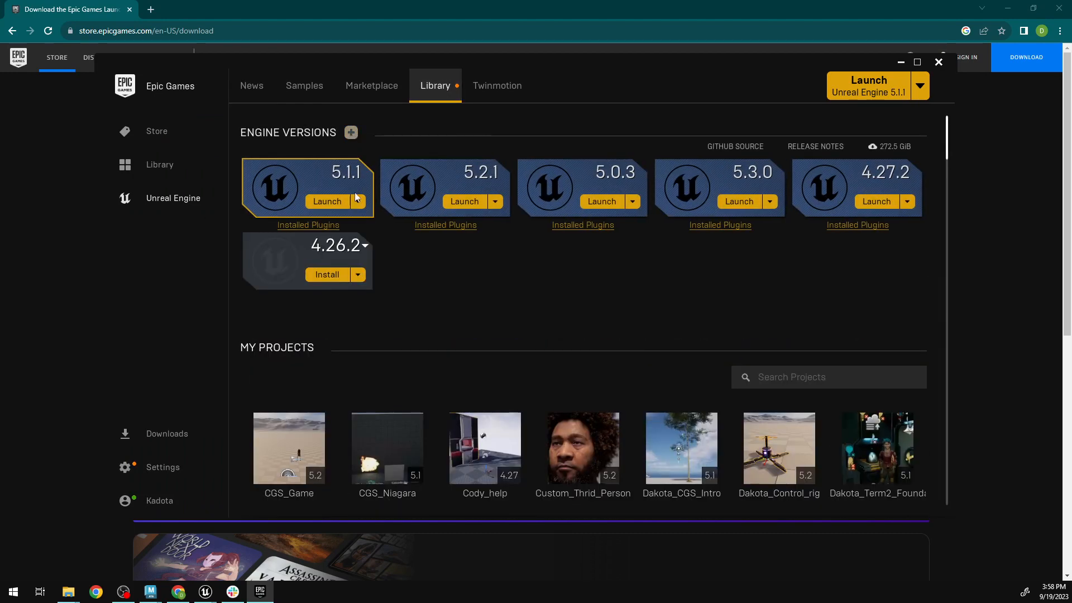
pyautogui.click(362, 247)
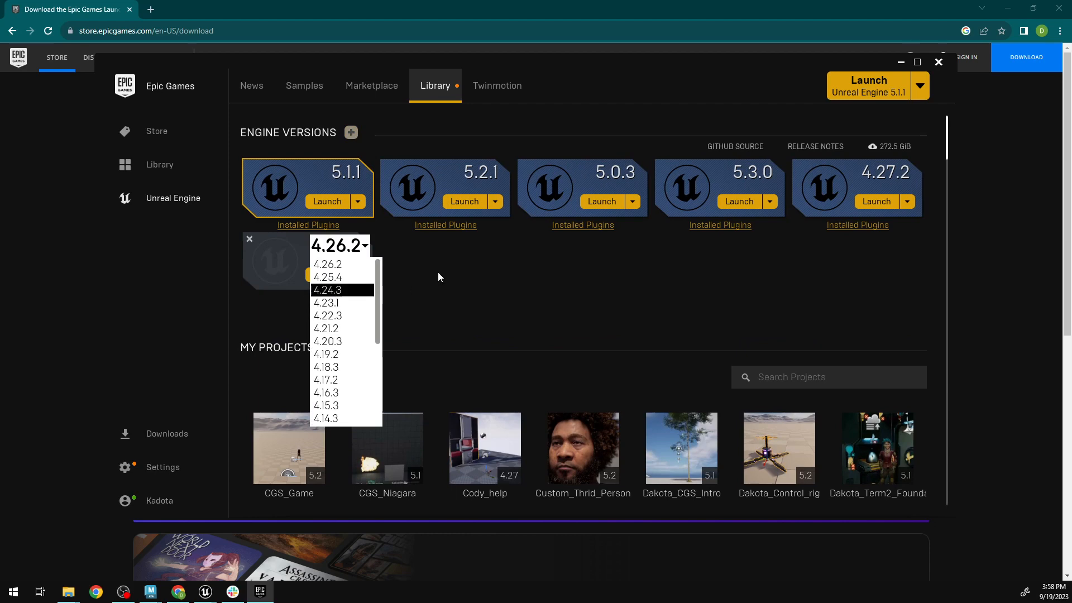
pyautogui.click(508, 272)
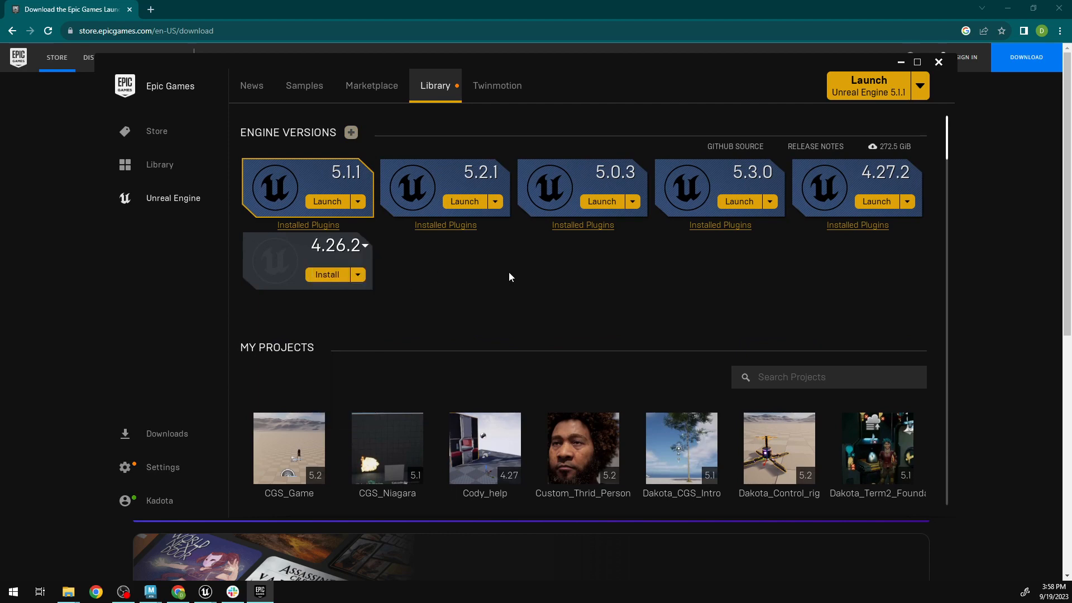
# Launch Unreal Engine 5.3.0 from the launcher's installed engine versions.
pyautogui.click(749, 207)
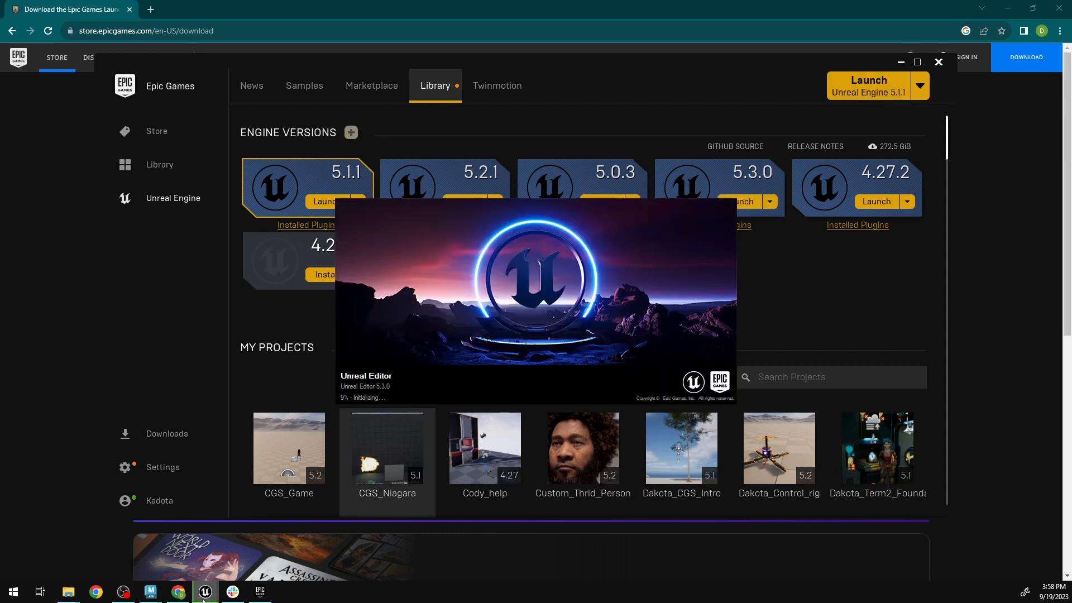
pyautogui.moveTo(205, 595)
pyautogui.click(385, 547)
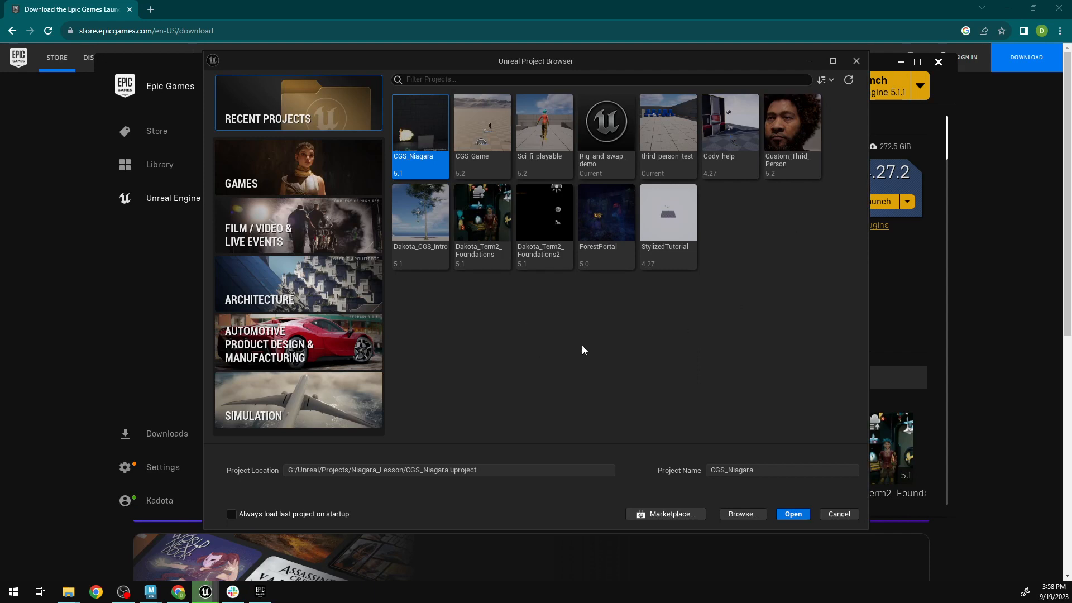
# Choose the Third Person template from the Games category and open the project name for editing.
pyautogui.click(330, 165)
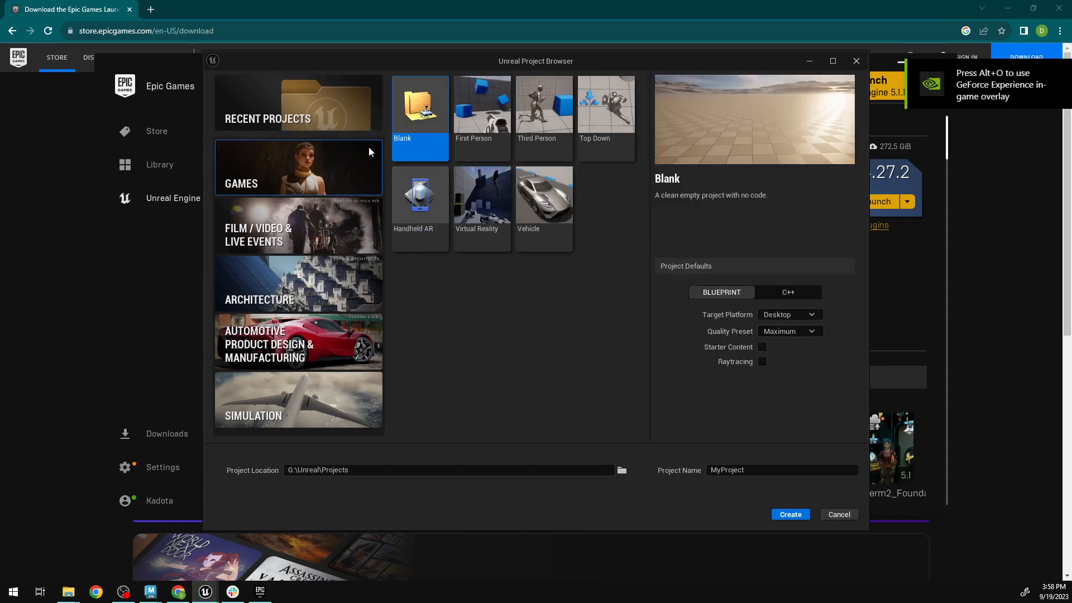
pyautogui.click(557, 115)
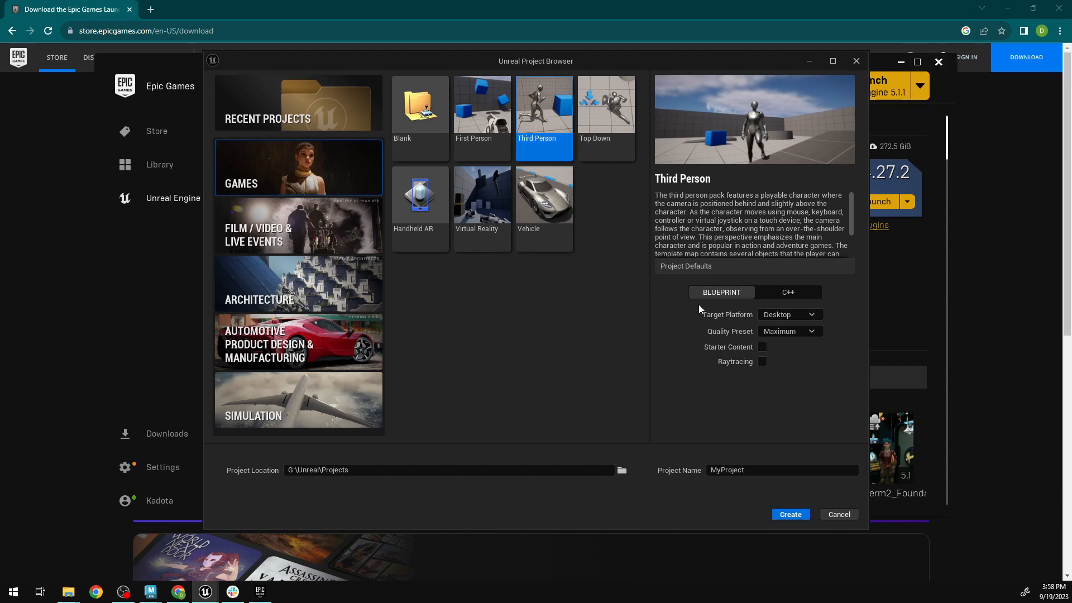
pyautogui.click(711, 470)
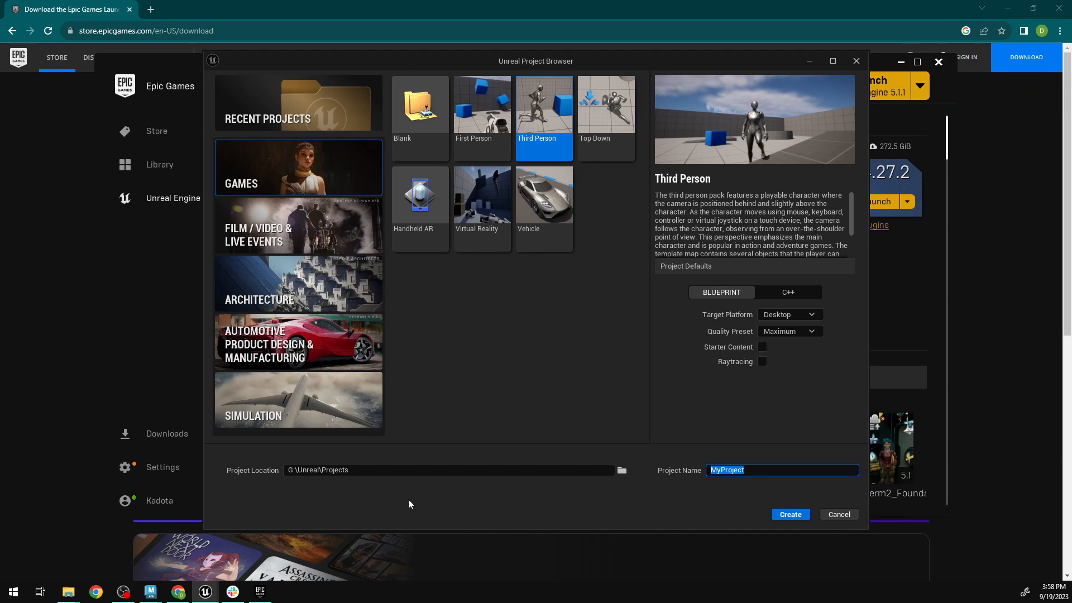
# Switch to the open Rig_and_swap_demo project, play-test the default mannequin by running and jumping, and end the play session.
pyautogui.moveTo(211, 593)
pyautogui.click(61, 539)
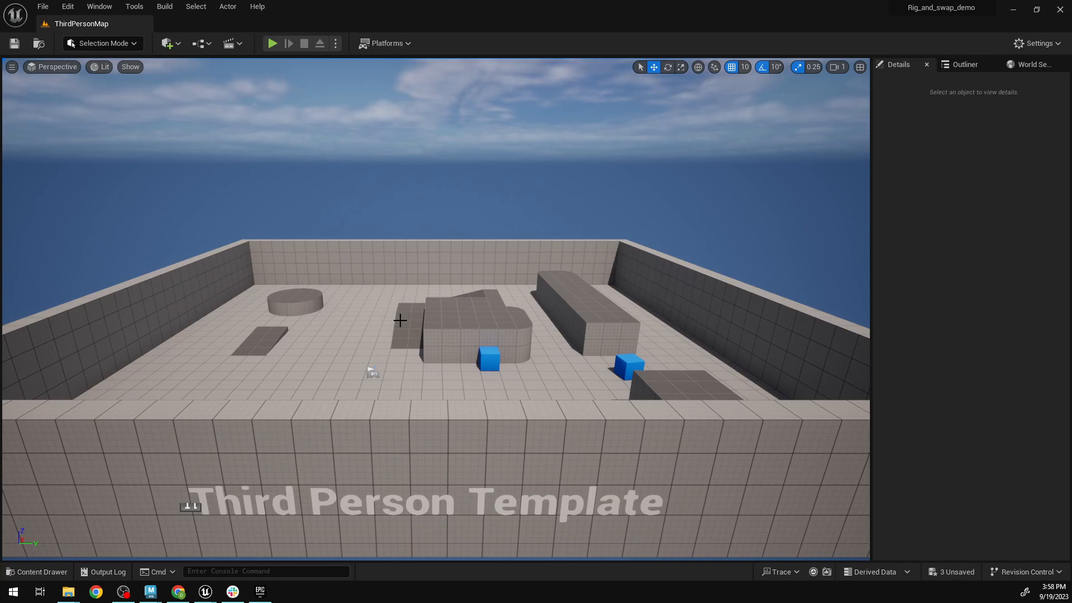
pyautogui.click(272, 43)
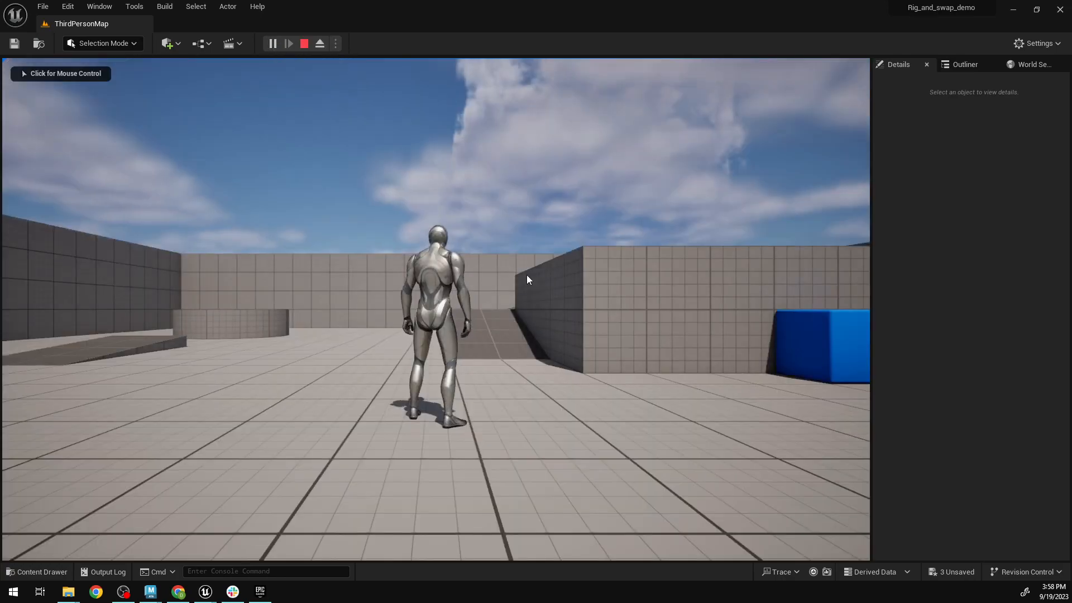
pyautogui.click(494, 168)
pyautogui.press('w')
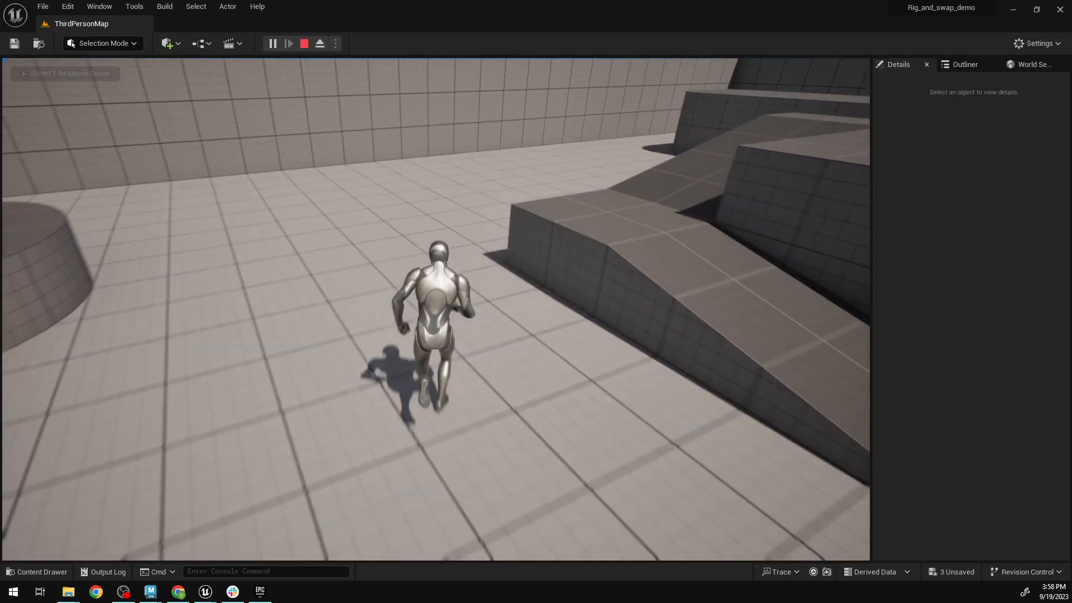
pyautogui.press('space')
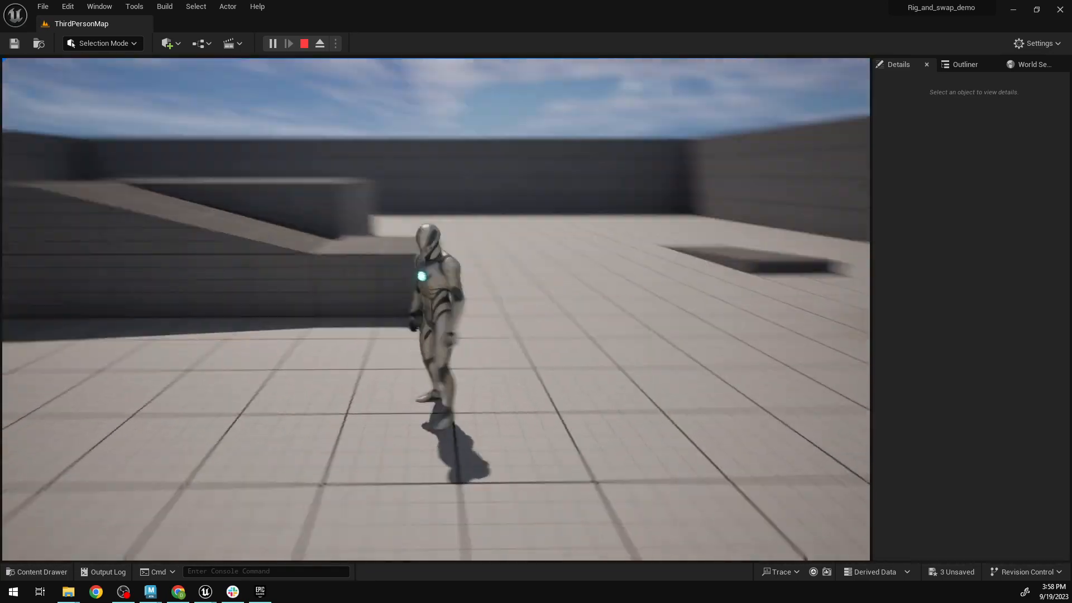
pyautogui.press('w')
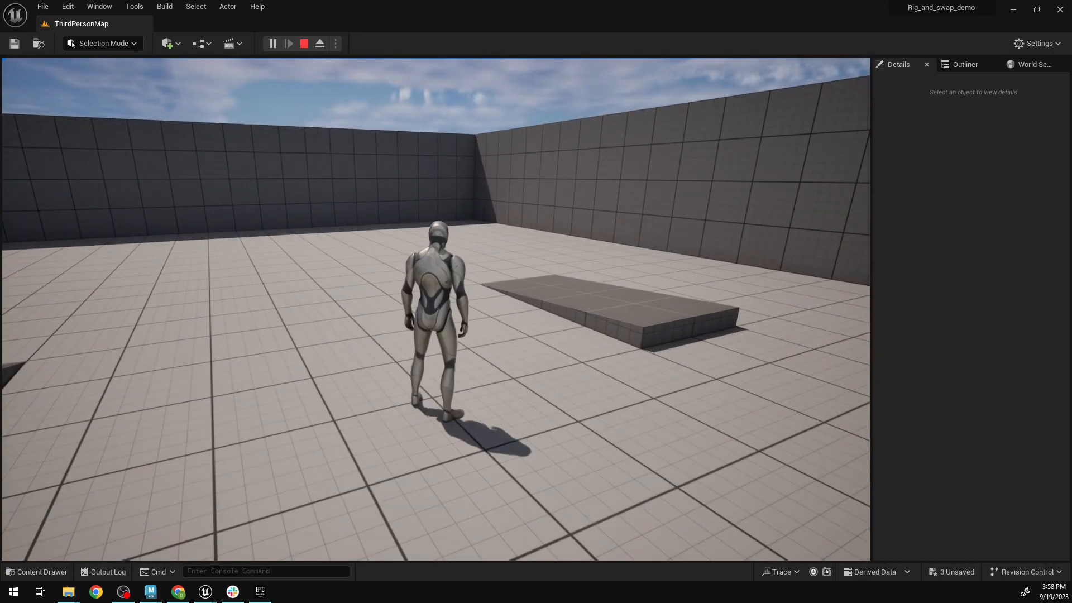
pyautogui.press('w')
pyautogui.press('d')
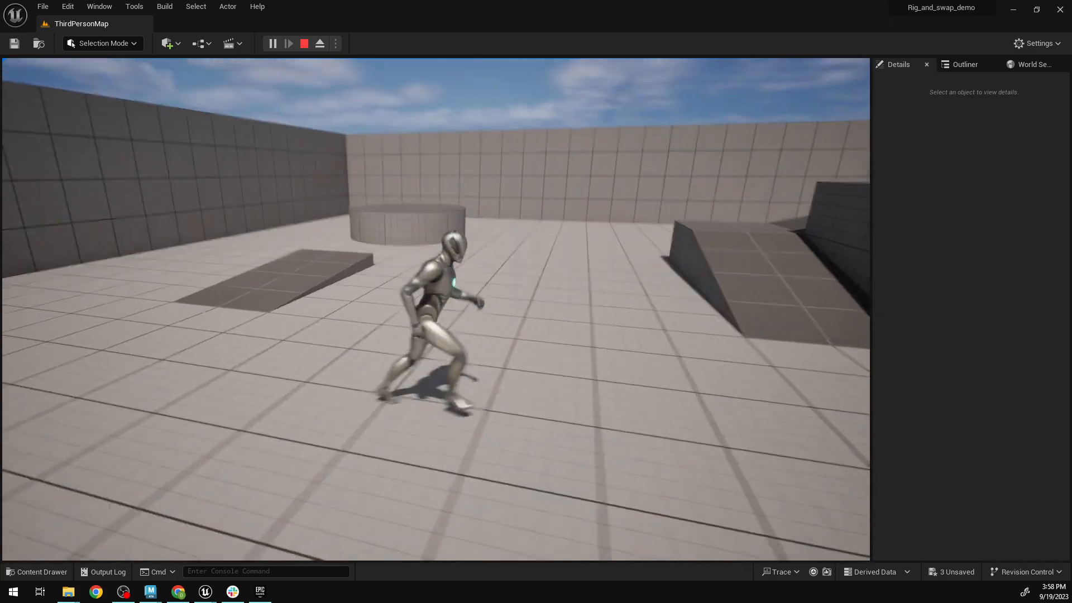
pyautogui.press('s')
pyautogui.press('Escape')
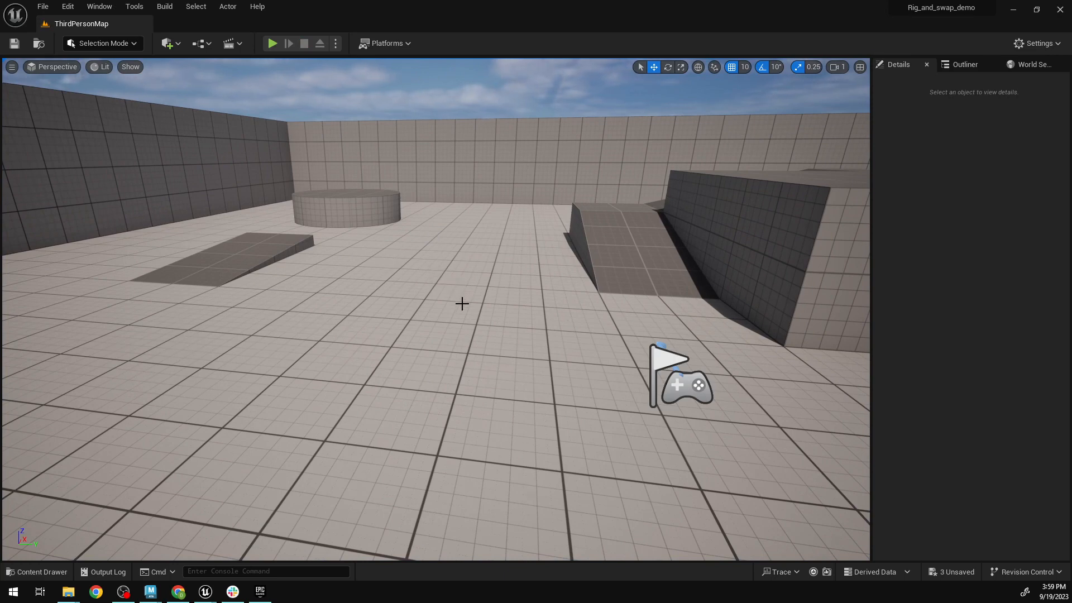
# Explore the third-person level by flying, orbiting, zooming and panning the viewport camera around the ramps and blue cubes.
pyautogui.moveTo(461, 303)
pyautogui.mouseDown()
pyautogui.moveTo(467, 240)
pyautogui.moveTo(541, 229)
pyautogui.moveTo(614, 252)
pyautogui.moveTo(447, 313)
pyautogui.moveTo(462, 300)
pyautogui.mouseUp()
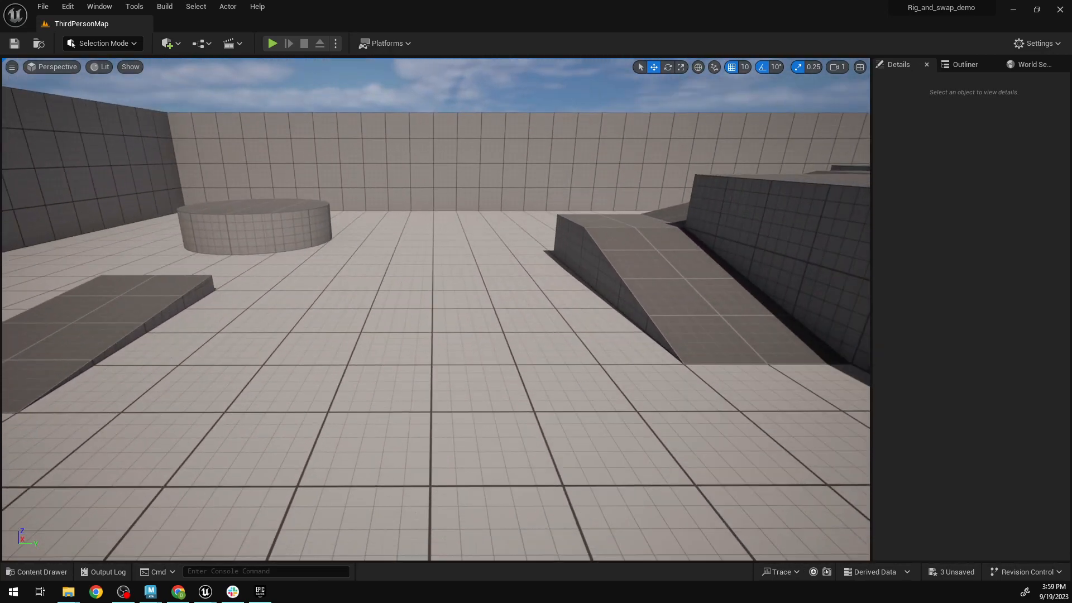
pyautogui.moveTo(461, 300); pyautogui.dragTo(421, 276, button='right')
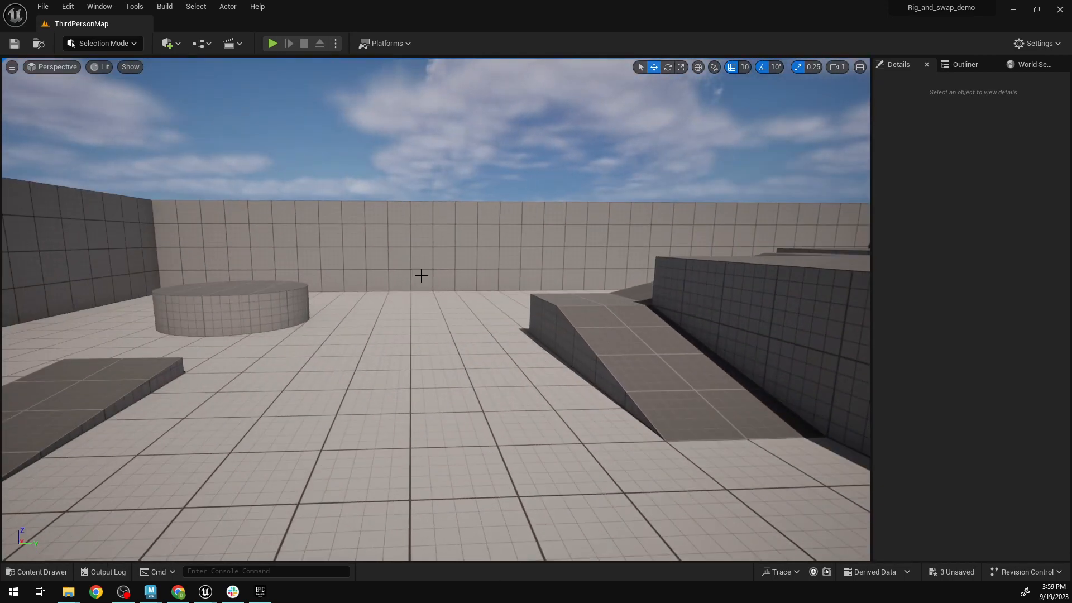
pyautogui.moveTo(422, 275); pyautogui.dragTo(580, 268, button='right')
pyautogui.press('w')
pyautogui.press('d')
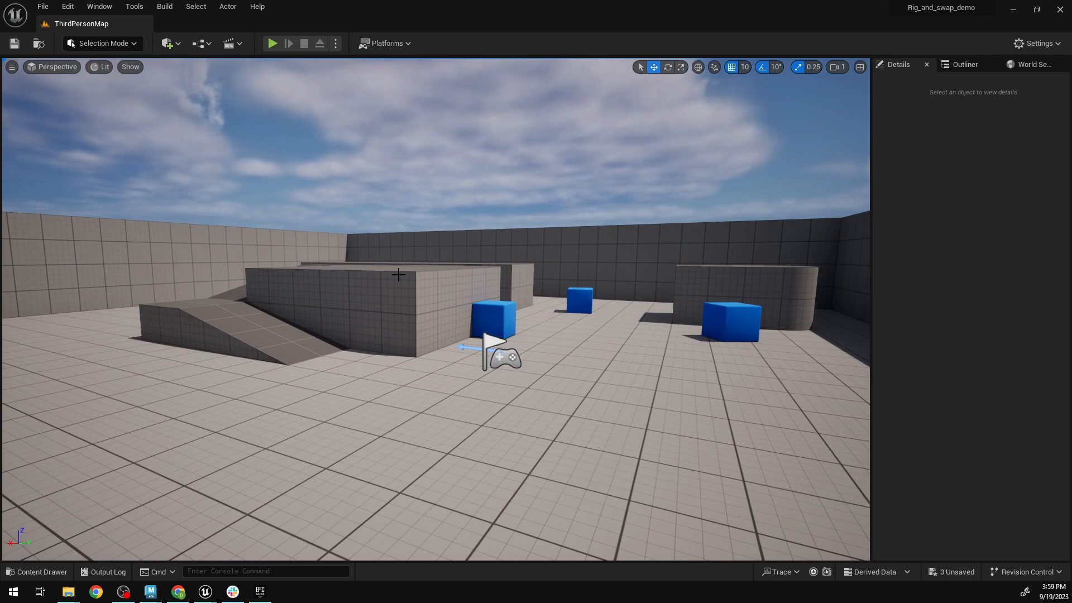
pyautogui.keyDown('alt'); pyautogui.moveTo(473, 263); pyautogui.dragTo(402, 299); pyautogui.keyUp('alt')
pyautogui.moveTo(491, 246)
pyautogui.keyDown('alt'); pyautogui.mouseDown(button='right')
pyautogui.moveTo(536, 246)
pyautogui.moveTo(491, 247)
pyautogui.mouseUp(button='right'); pyautogui.keyUp('alt')
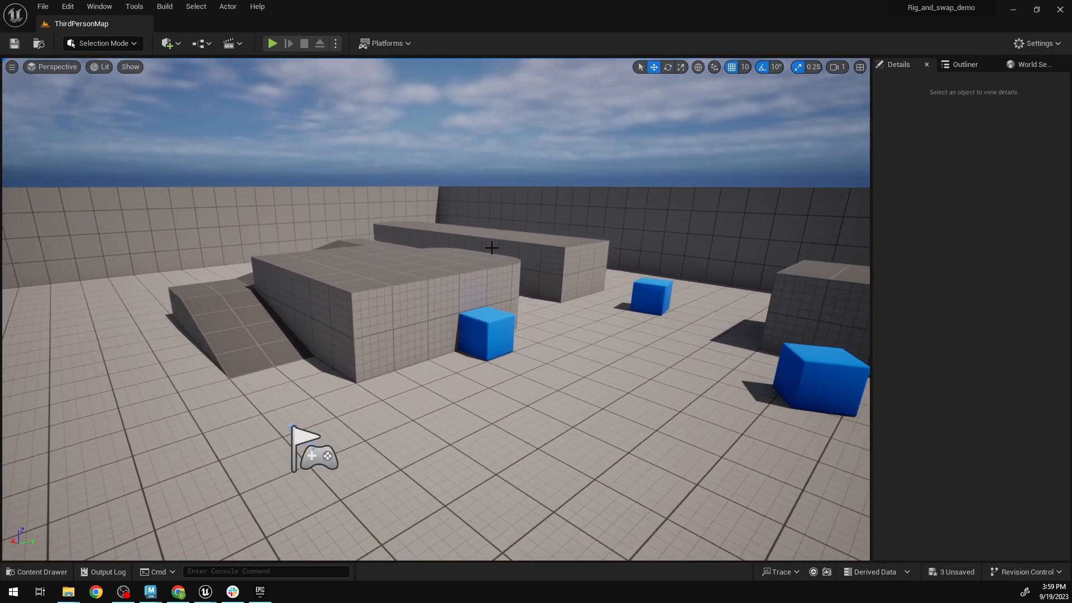
pyautogui.moveTo(428, 304); pyautogui.dragTo(428, 262)
pyautogui.keyDown('alt'); pyautogui.moveTo(428, 304); pyautogui.dragTo(430, 277, button='middle'); pyautogui.keyUp('alt')
# Select the blue cube SM_ChamferCube2, frame it in the viewport and inspect it from another angle and farther back.
pyautogui.click(658, 300)
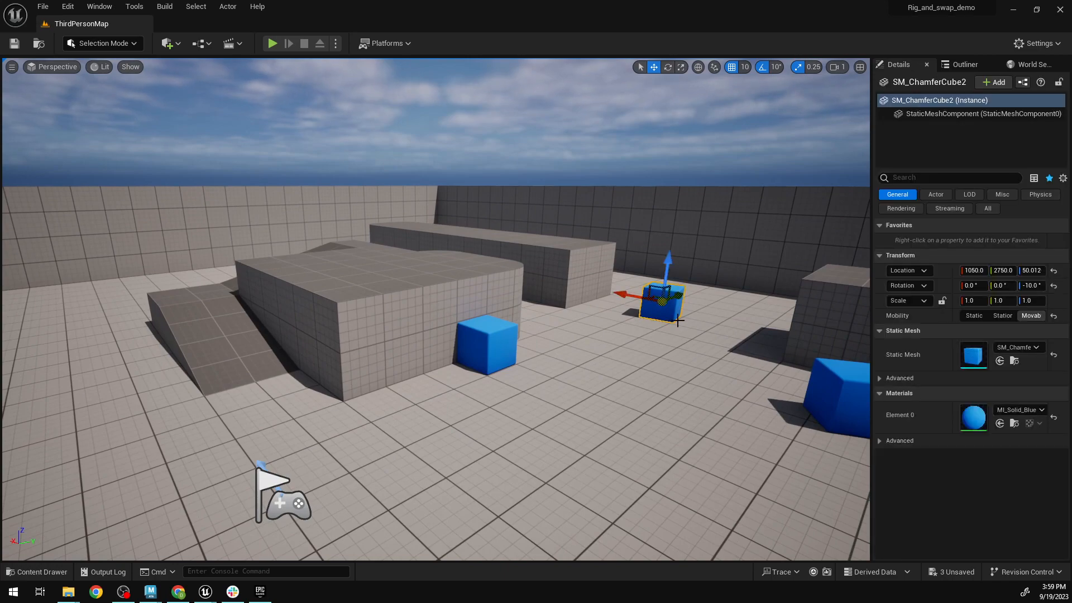
pyautogui.press('f')
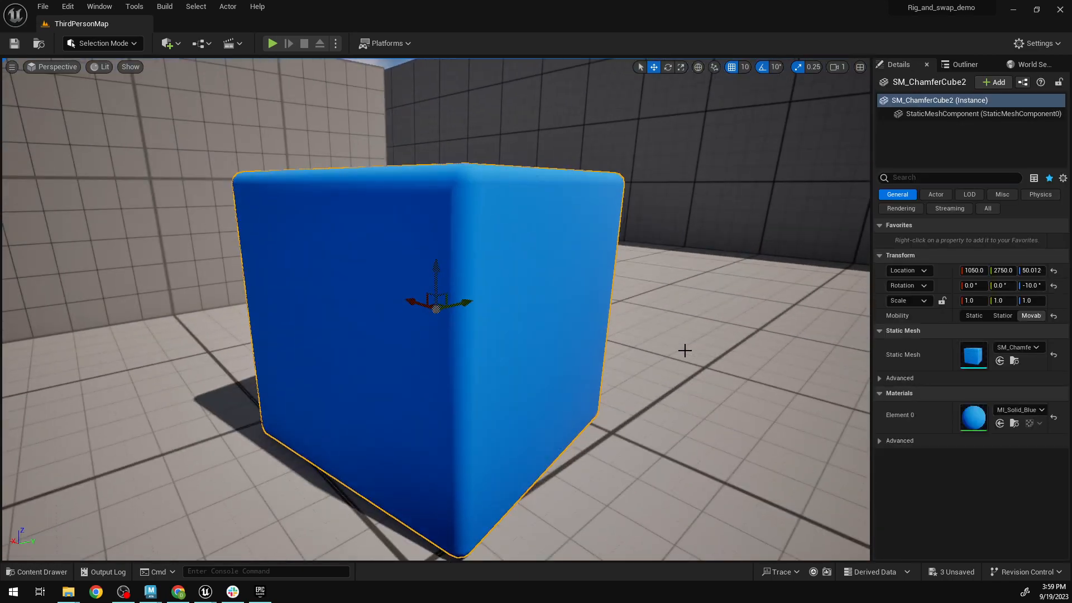
pyautogui.moveTo(704, 249)
pyautogui.keyDown('alt'); pyautogui.mouseDown()
pyautogui.moveTo(704, 238)
pyautogui.moveTo(723, 241)
pyautogui.moveTo(697, 258)
pyautogui.mouseUp(); pyautogui.keyUp('alt')
pyautogui.scroll(-8, 697, 257)
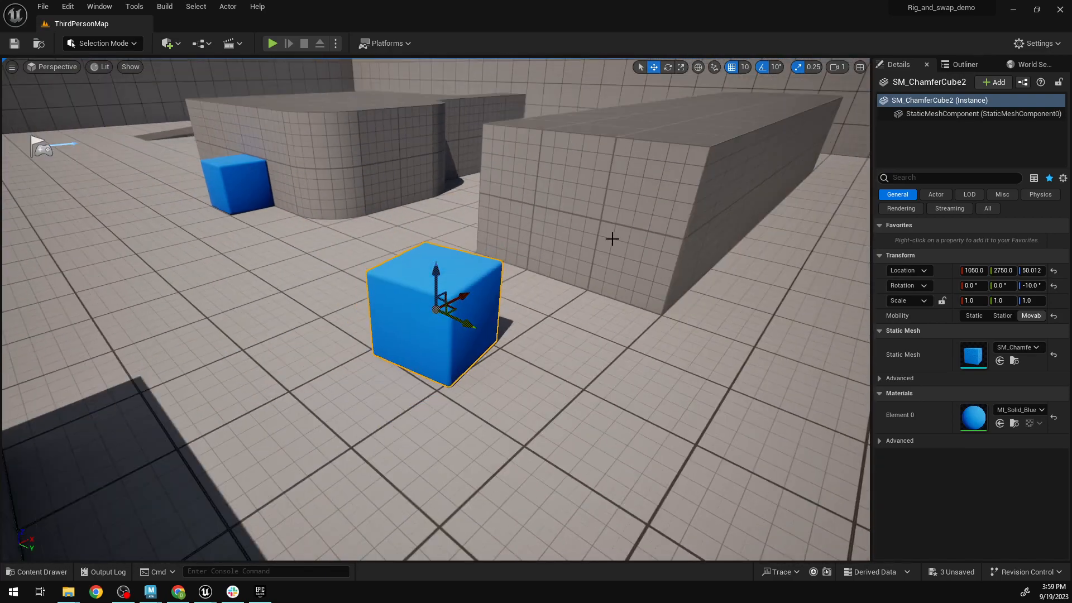
# Select the Player Start actor and briefly play the level to check where the character spawns.
pyautogui.moveTo(560, 227); pyautogui.dragTo(720, 167, button='right')
pyautogui.press('w')
pyautogui.press('a')
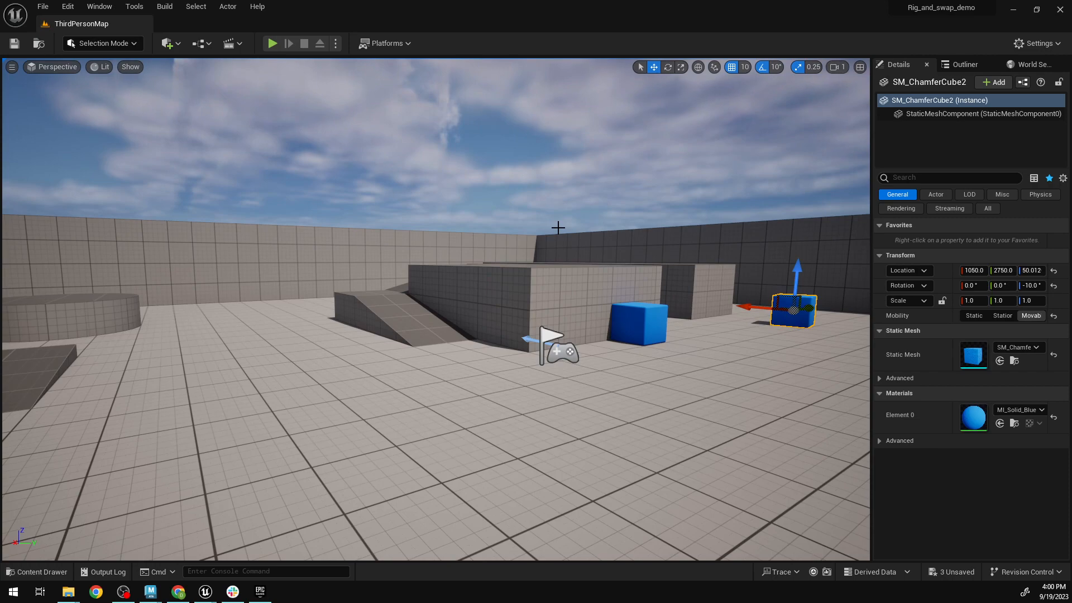
pyautogui.click(565, 351)
pyautogui.moveTo(545, 225); pyautogui.dragTo(613, 247, button='right')
pyautogui.press('w')
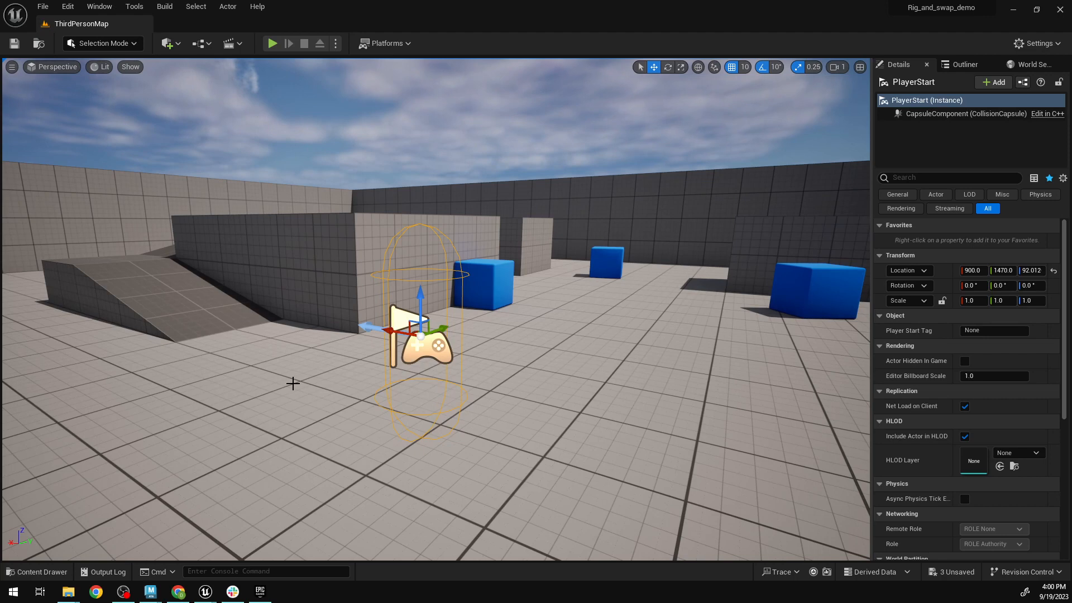
pyautogui.click(276, 43)
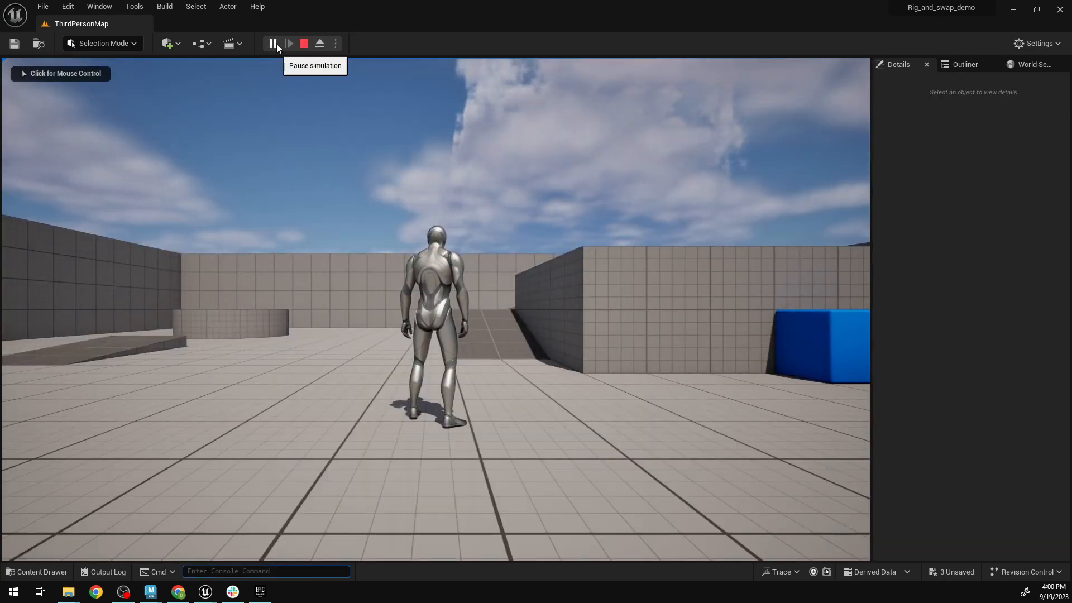
pyautogui.click(303, 43)
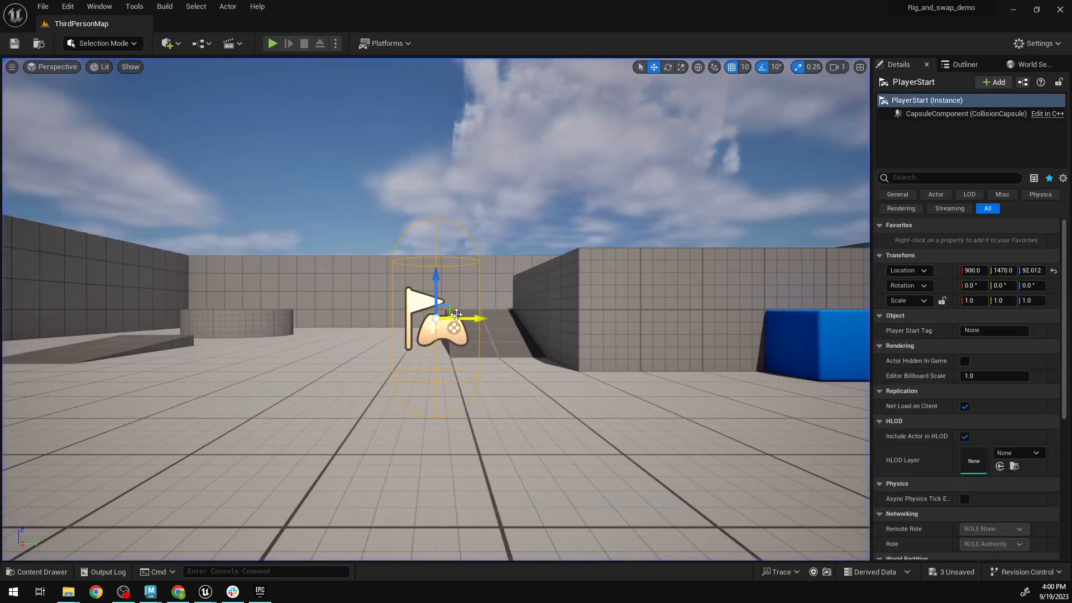
# Move the Player Start along the Y axis to 1120 and play the level from its new position.
pyautogui.moveTo(474, 317); pyautogui.dragTo(110, 318)
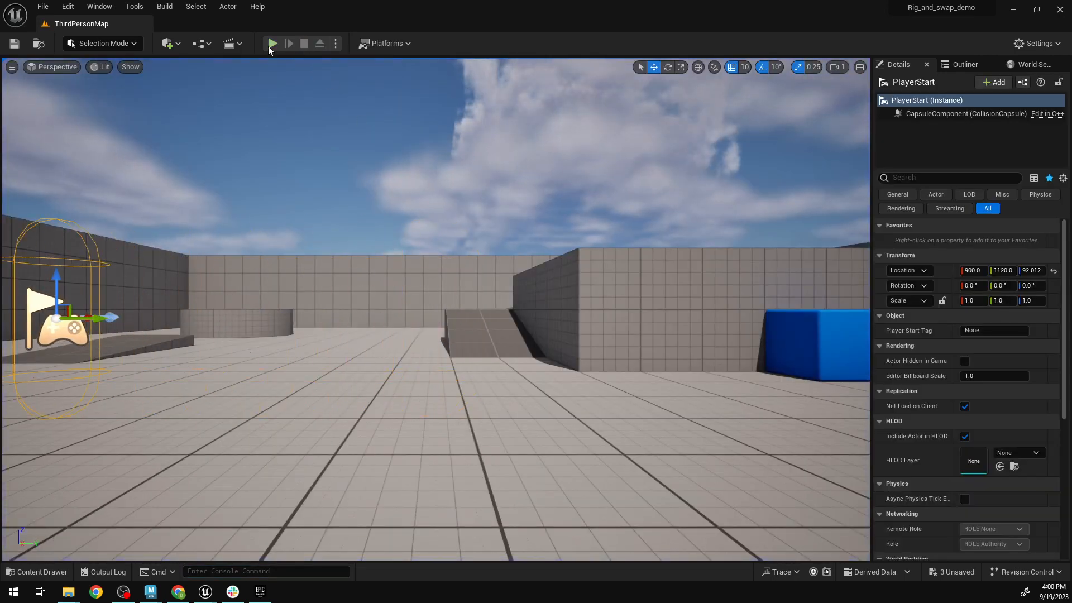
pyautogui.click(273, 43)
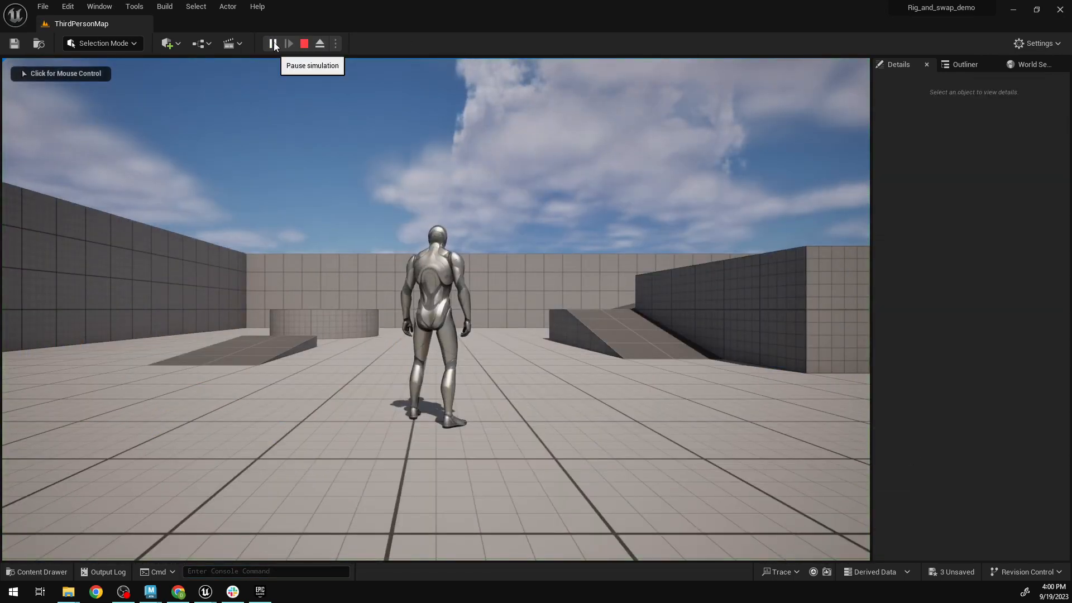
# Stop the play session and view the Player Start from a raised, angled viewpoint in the level.
pyautogui.click(303, 43)
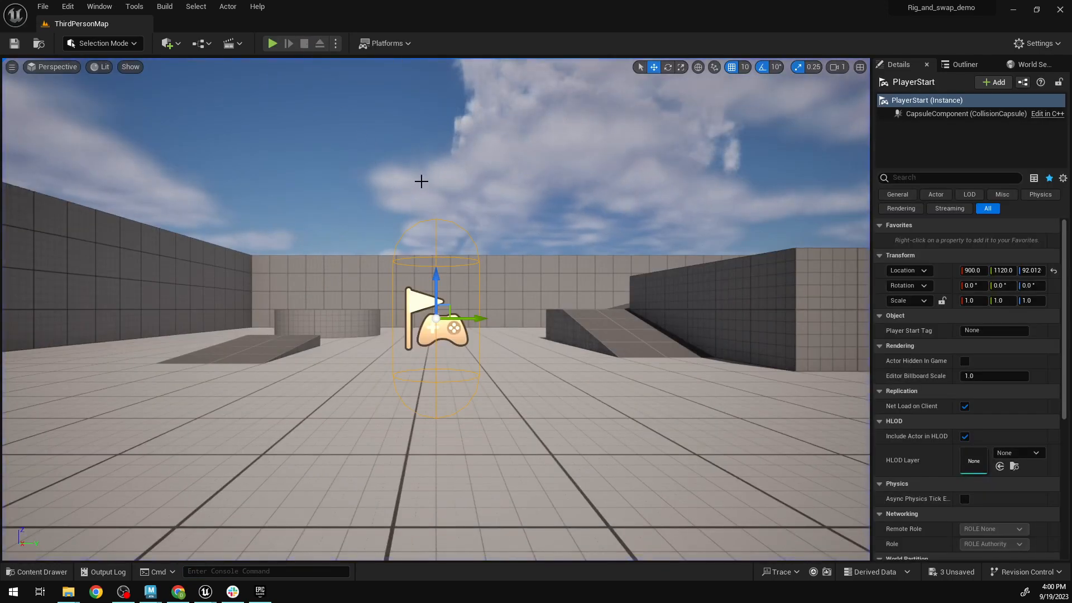
pyautogui.moveTo(445, 168); pyautogui.dragTo(312, 249, button='right')
pyautogui.press('a')
pyautogui.press('e')
pyautogui.press('d')
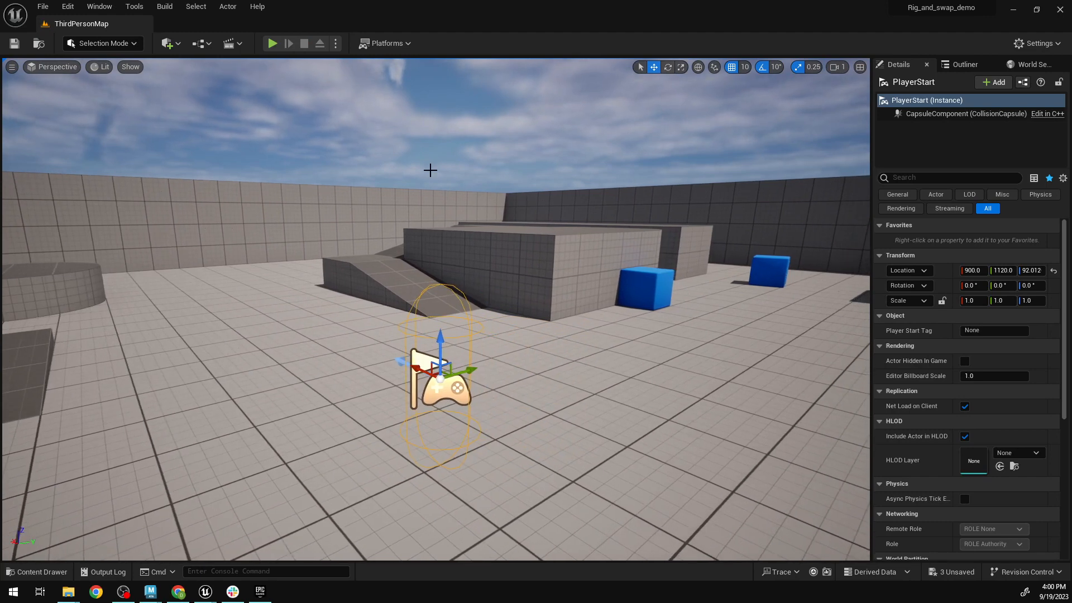
# Open the third-person character blueprint from ThirdPerson/Blueprints, look over its Event Graph and return to its 3D view.
pyautogui.click(47, 571)
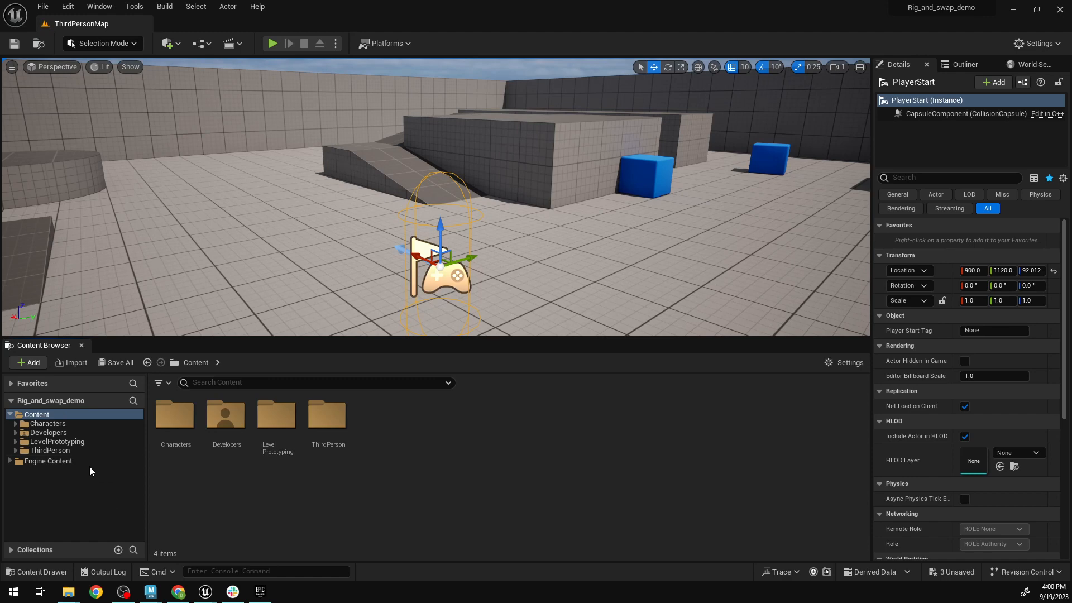
pyautogui.click(49, 452)
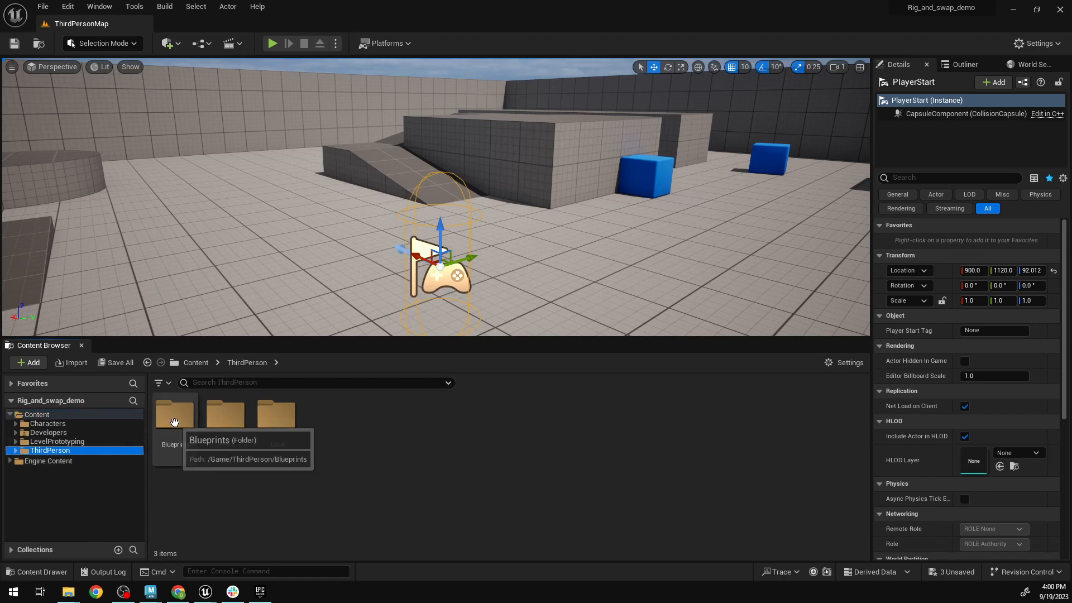
pyautogui.doubleClick(182, 420)
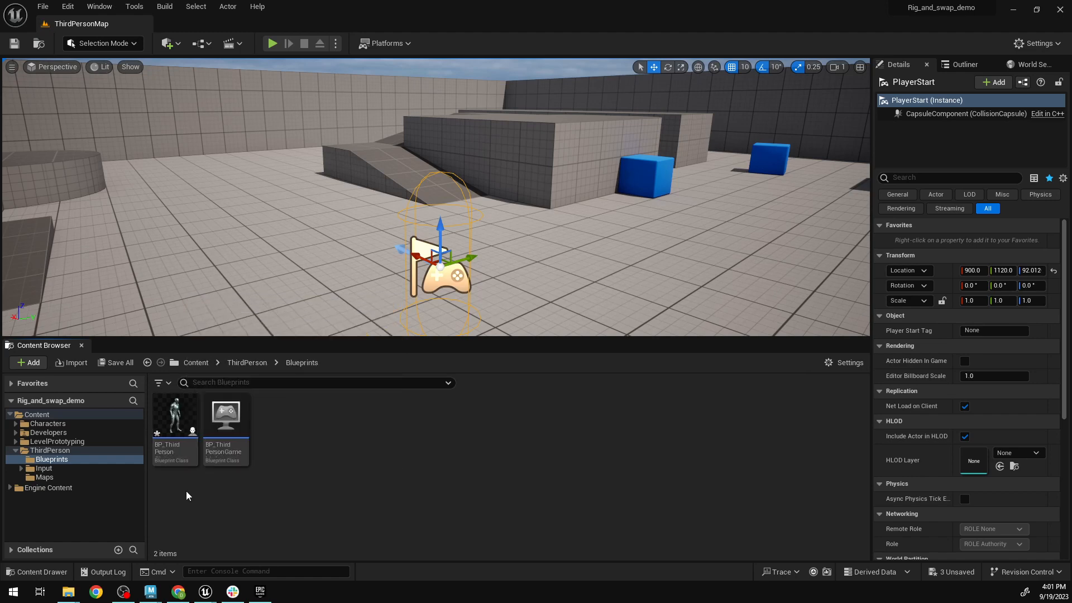
pyautogui.click(179, 429)
pyautogui.doubleClick(179, 429)
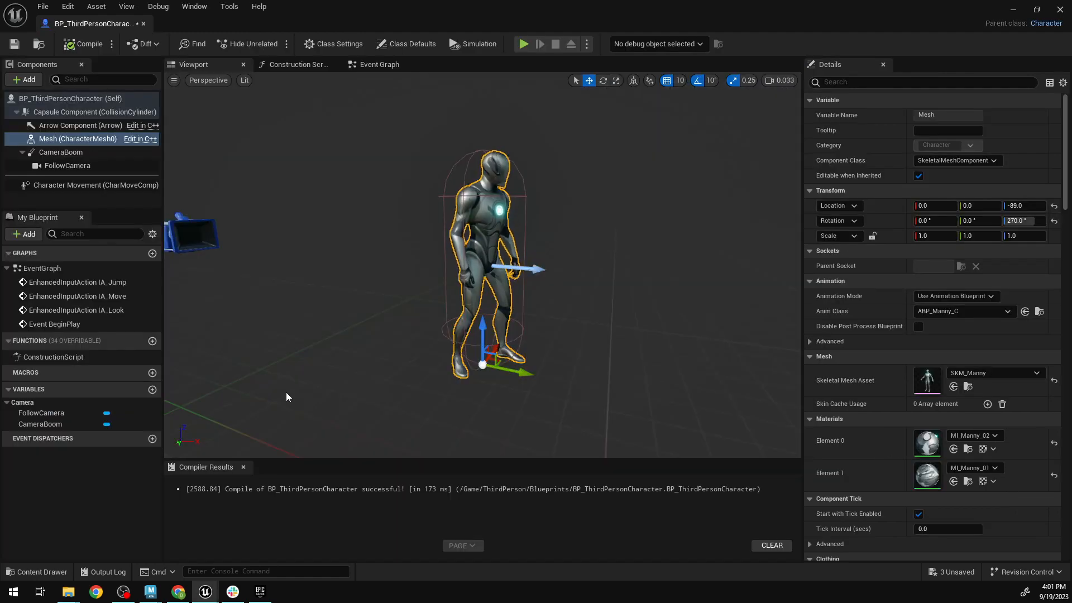
pyautogui.click(386, 67)
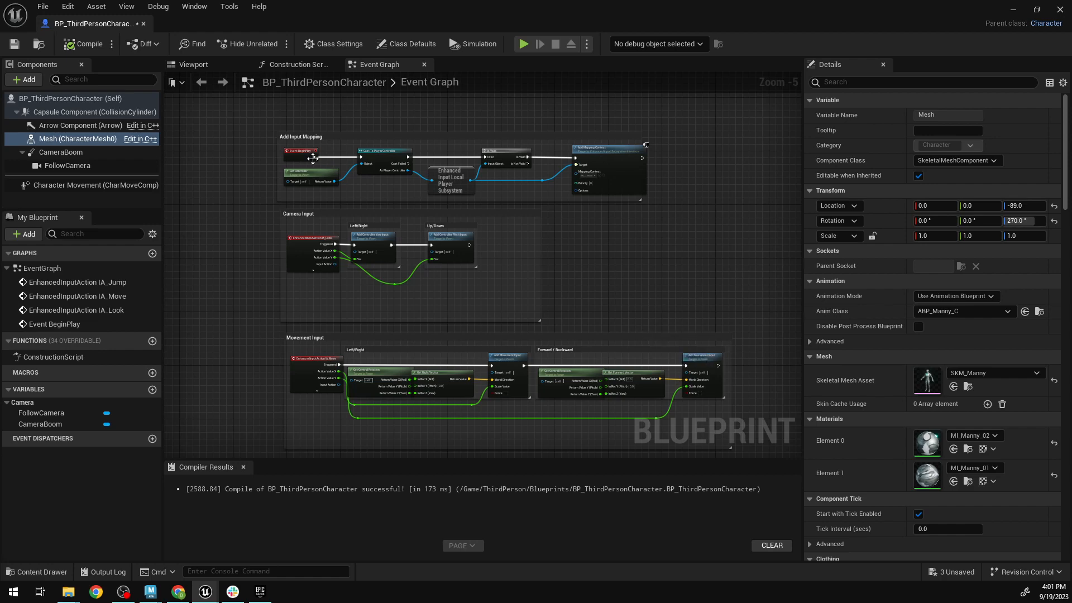
pyautogui.click(215, 66)
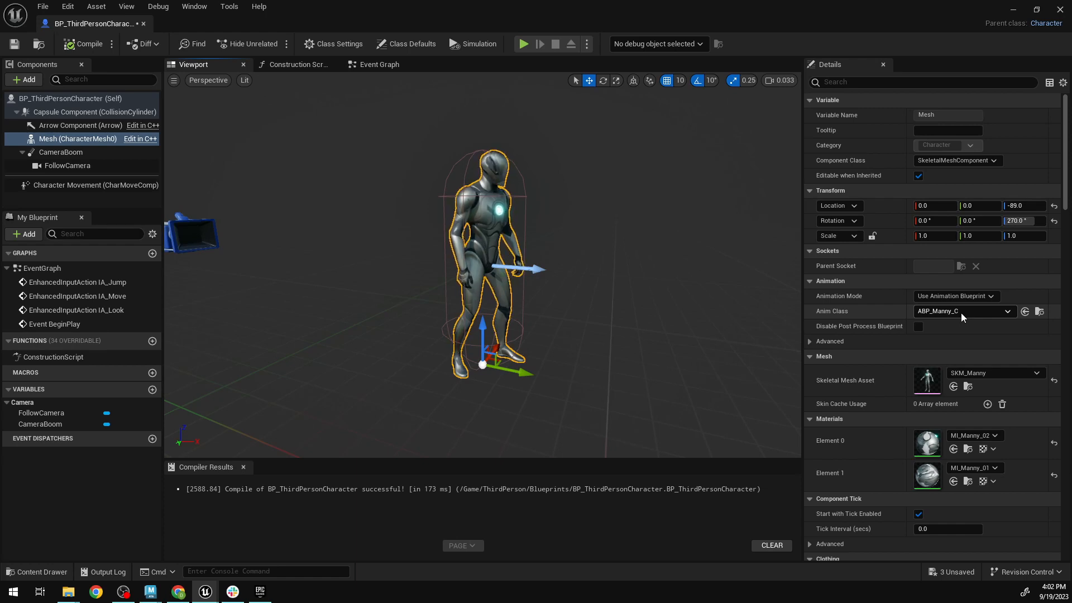
# Set the character Mesh component's Skeletal Mesh Asset to SKM_Quinn.
pyautogui.click(1007, 379)
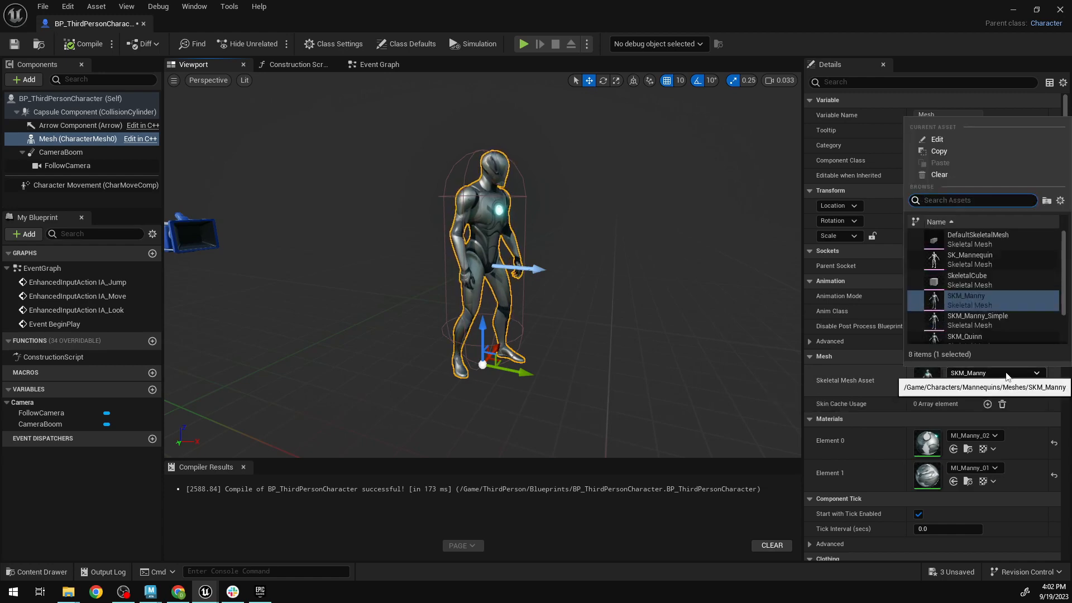
pyautogui.scroll(-2, 997, 328)
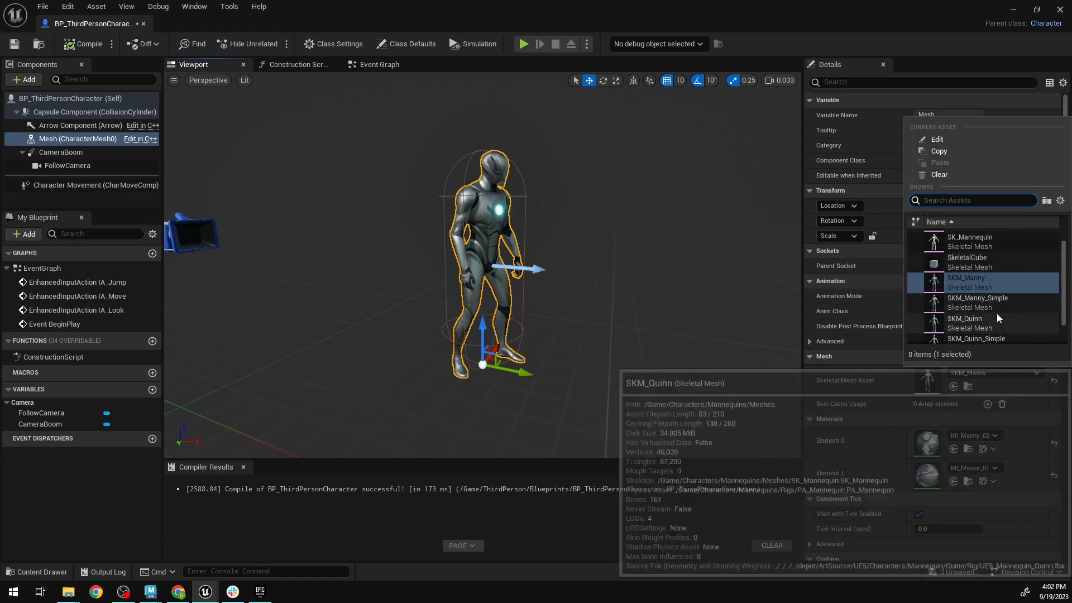
pyautogui.click(996, 304)
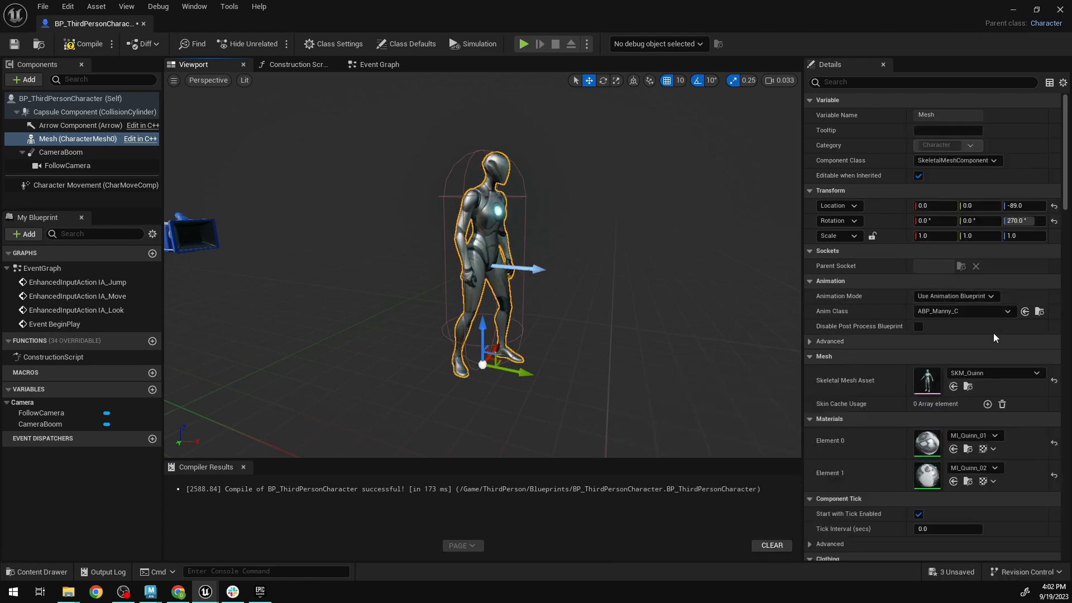
# Set the Mesh component's Anim Class to ABP_Quinn and compile the blueprint.
pyautogui.click(1003, 311)
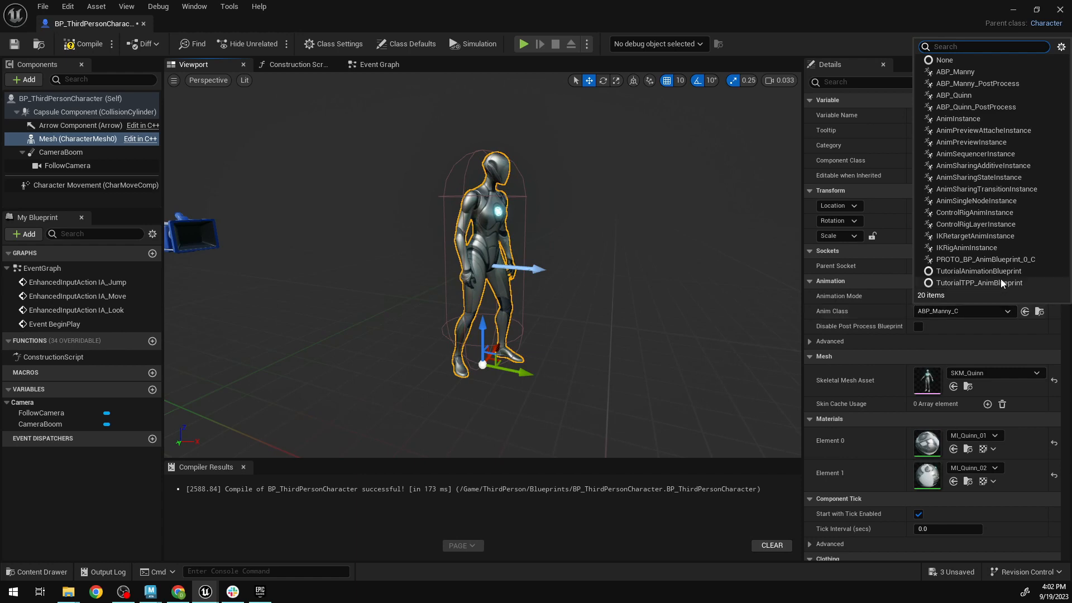
pyautogui.click(977, 73)
pyautogui.click(997, 314)
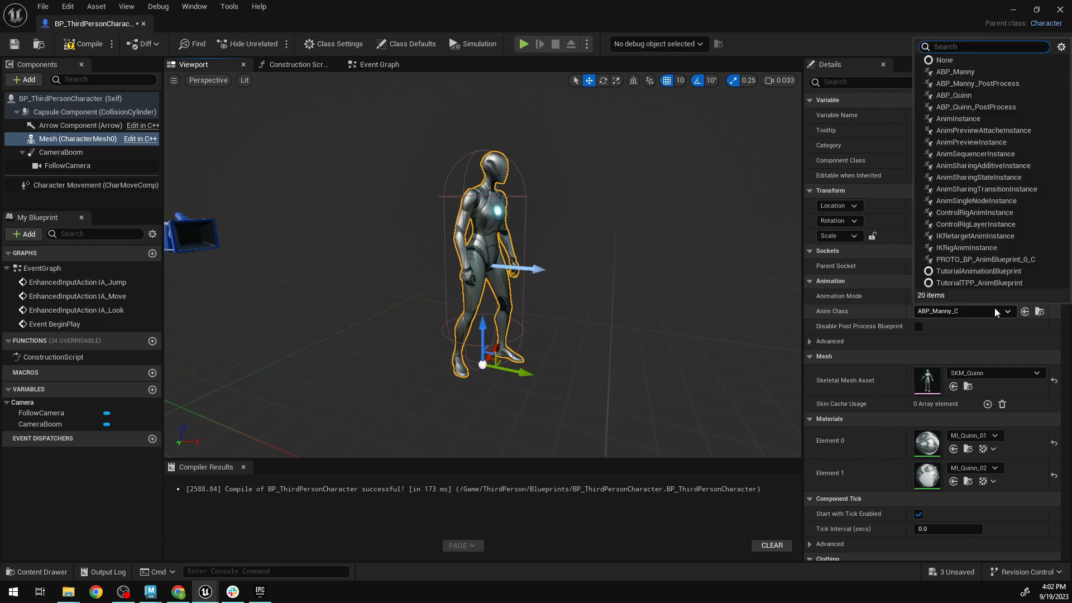
pyautogui.click(980, 96)
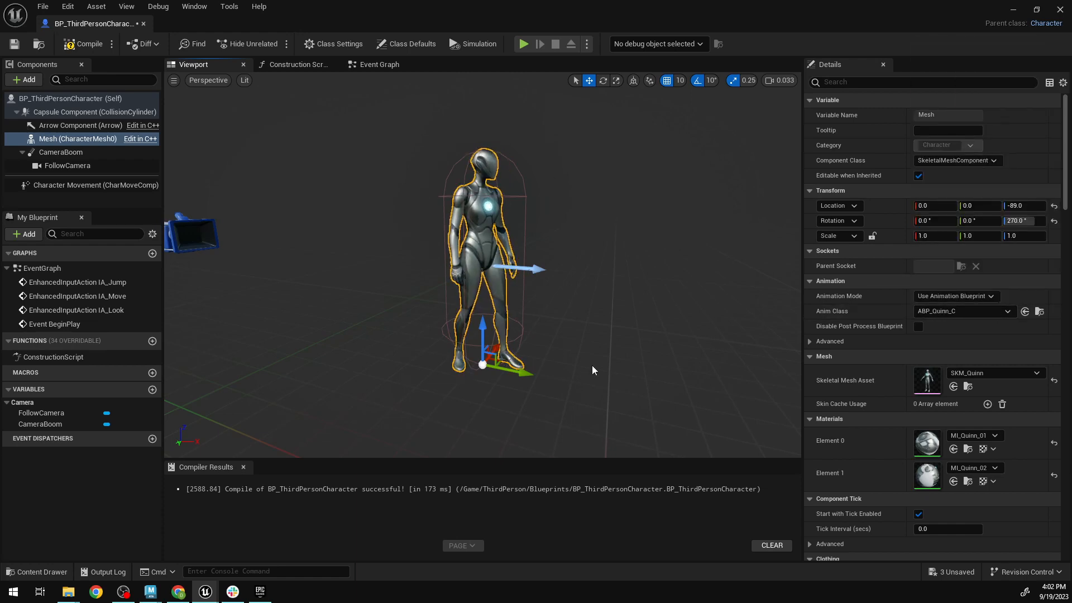
pyautogui.click(85, 45)
# Play the level and run the Quinn character around in several directions, then end the session.
pyautogui.click(1014, 9)
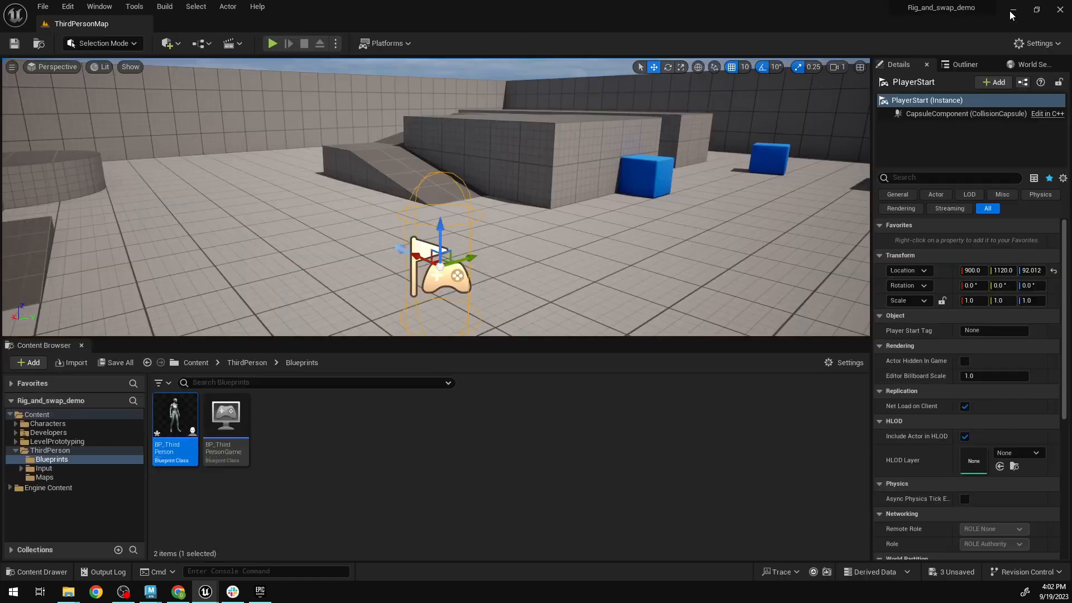
pyautogui.click(272, 44)
pyautogui.press('d')
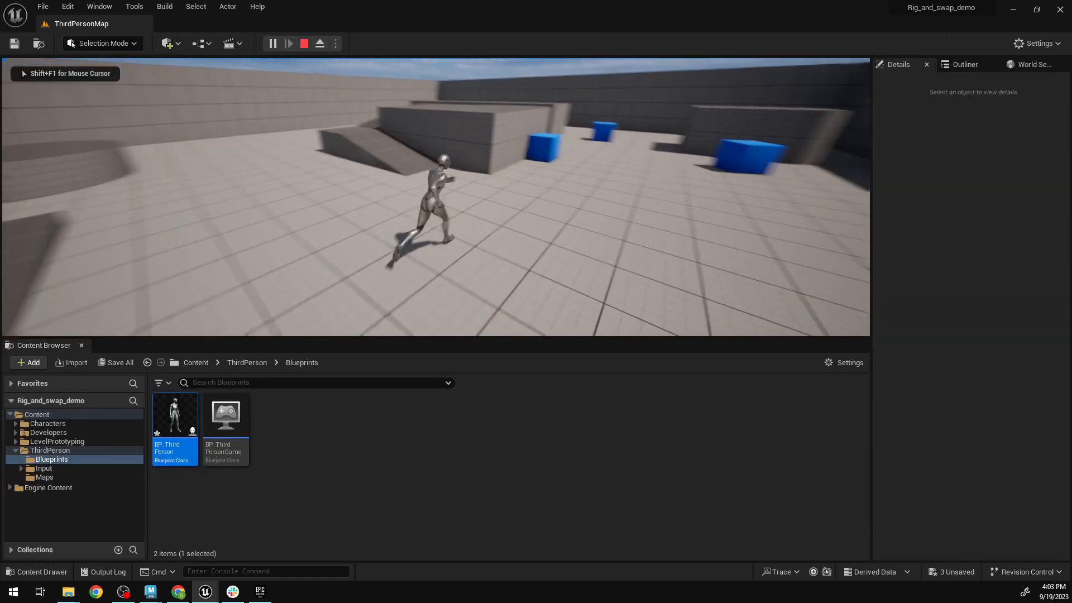
pyautogui.press('s')
pyautogui.press('a')
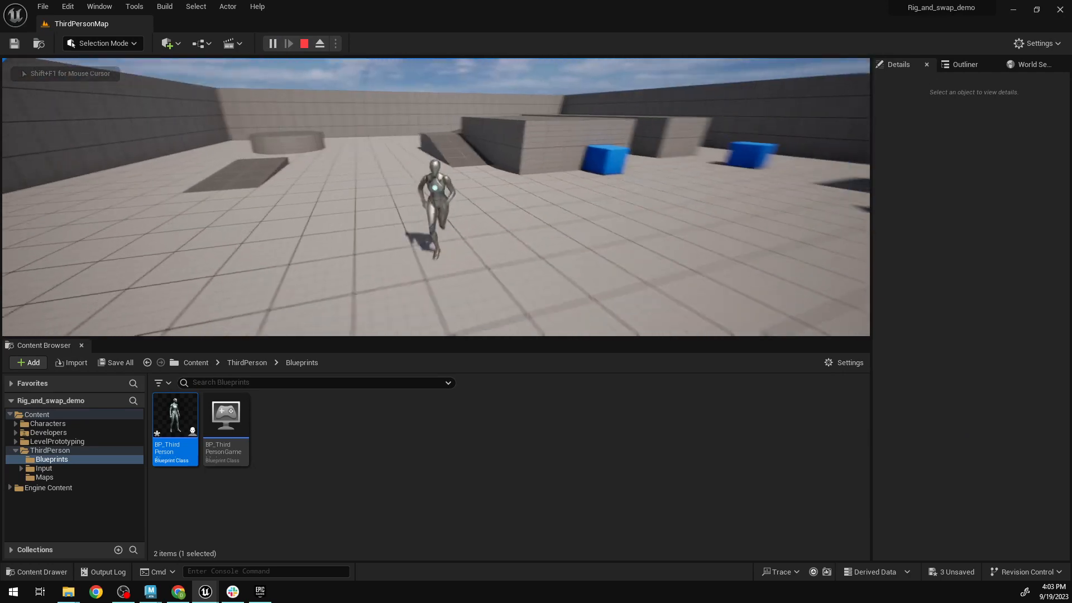
pyautogui.press('Escape')
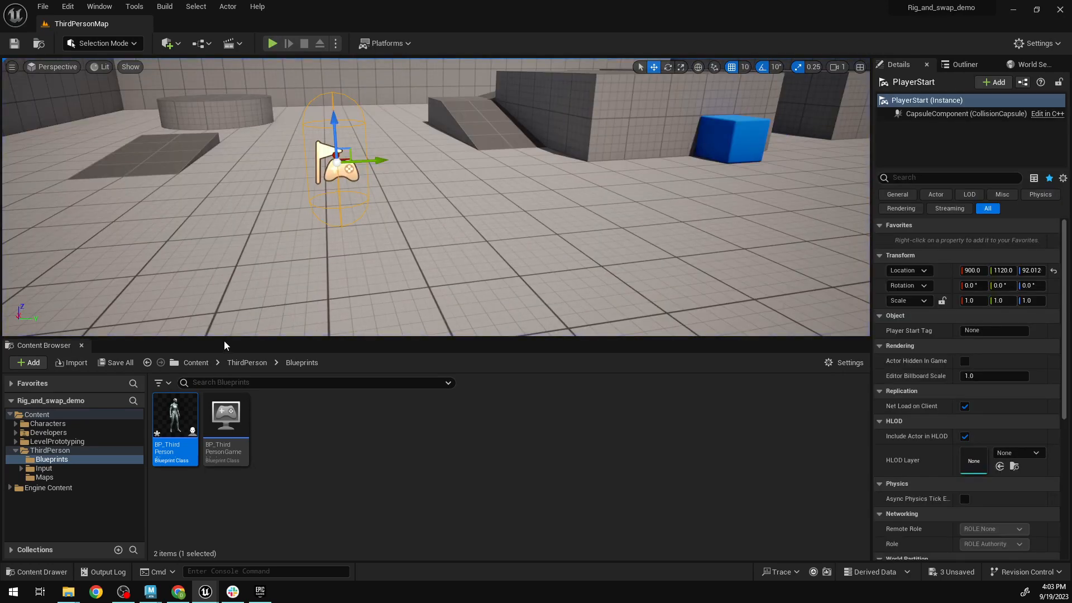
# Reopen the third-person character blueprint, review the available skeletal meshes and open the SKM_Quinn mesh asset.
pyautogui.doubleClick(174, 425)
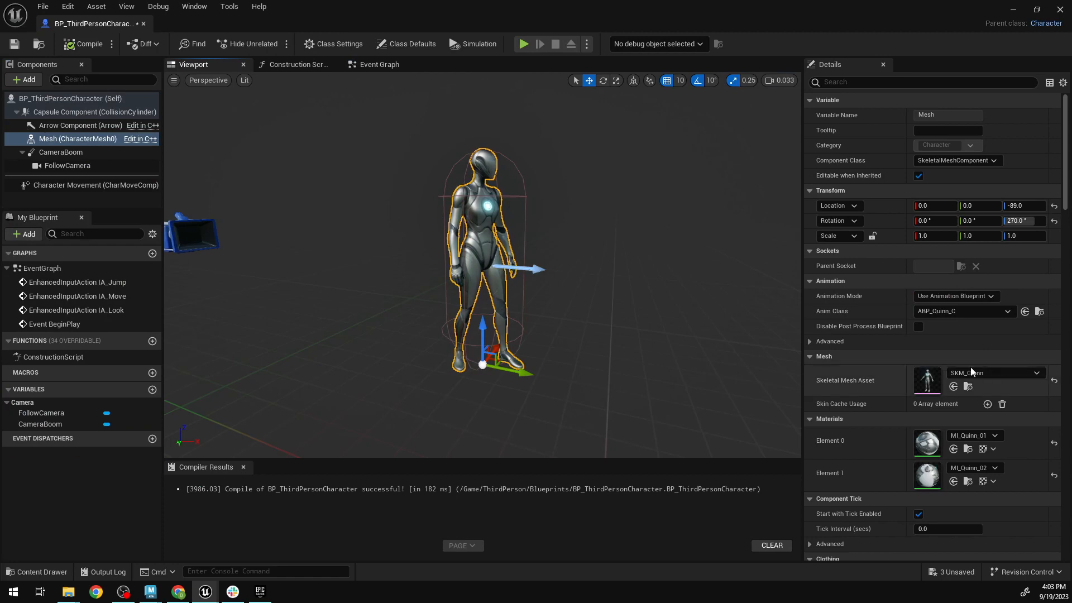
pyautogui.click(993, 372)
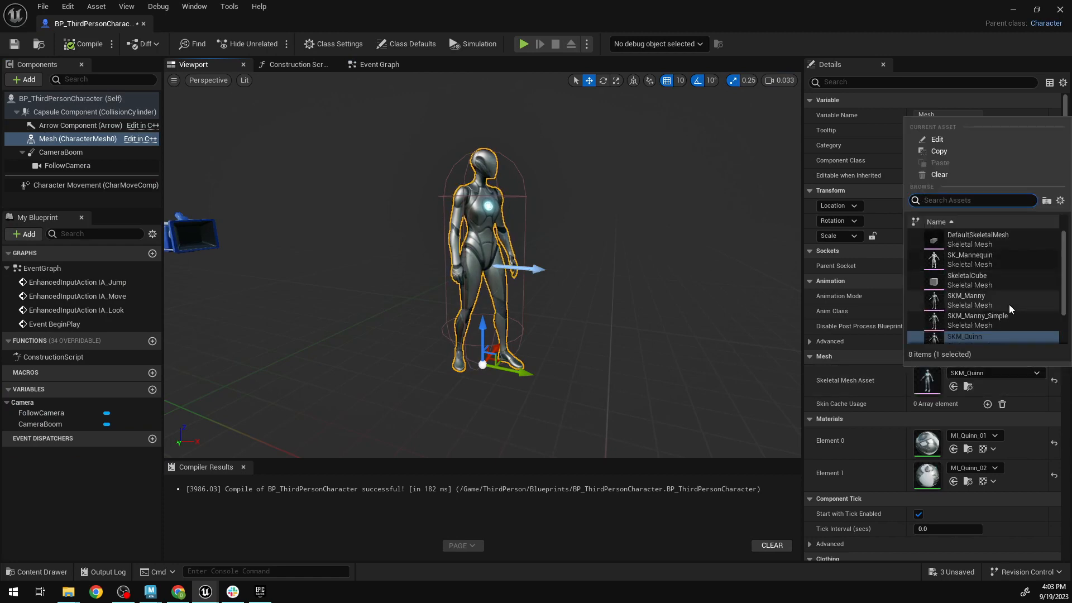
pyautogui.click(704, 323)
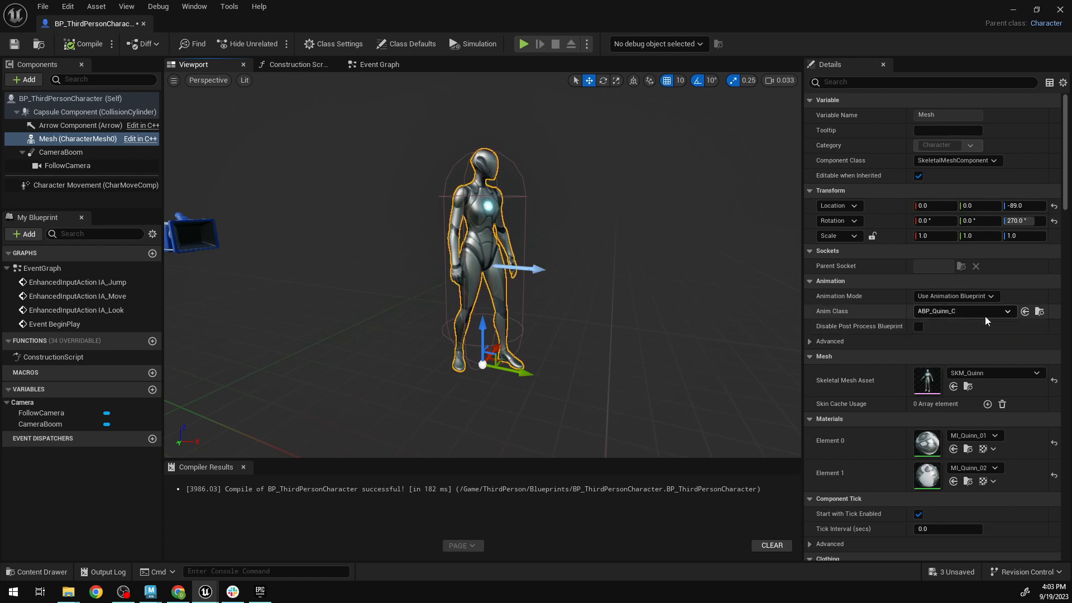
pyautogui.doubleClick(929, 377)
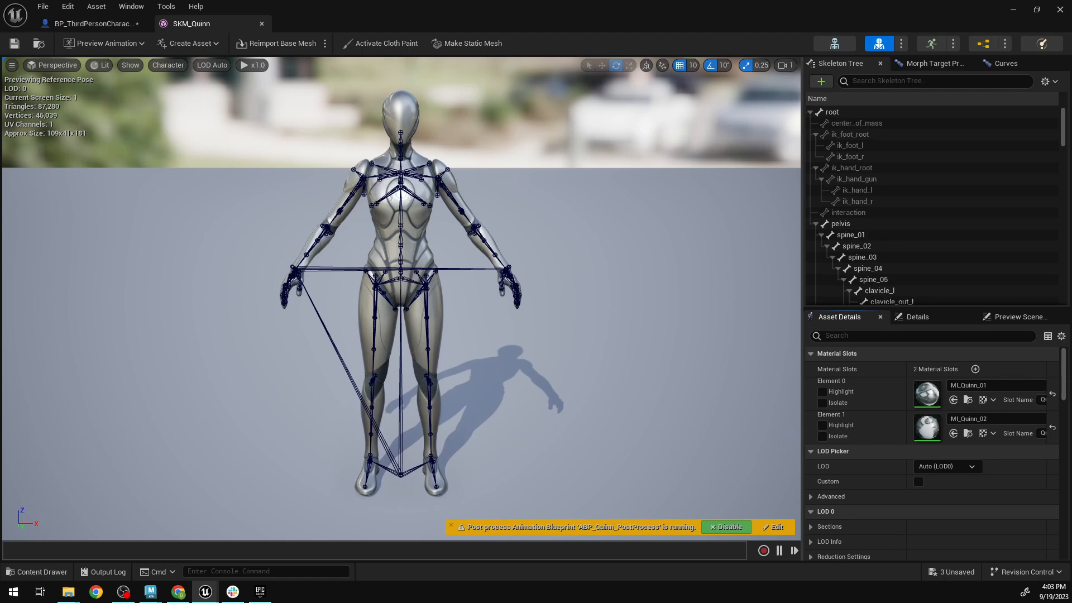
# Inspect SKM_Quinn's skeleton up close and test-rotate the upperarm_correctiveRoot_l bone at the left shoulder.
pyautogui.keyDown('alt'); pyautogui.moveTo(511, 161); pyautogui.dragTo(419, 205); pyautogui.keyUp('alt')
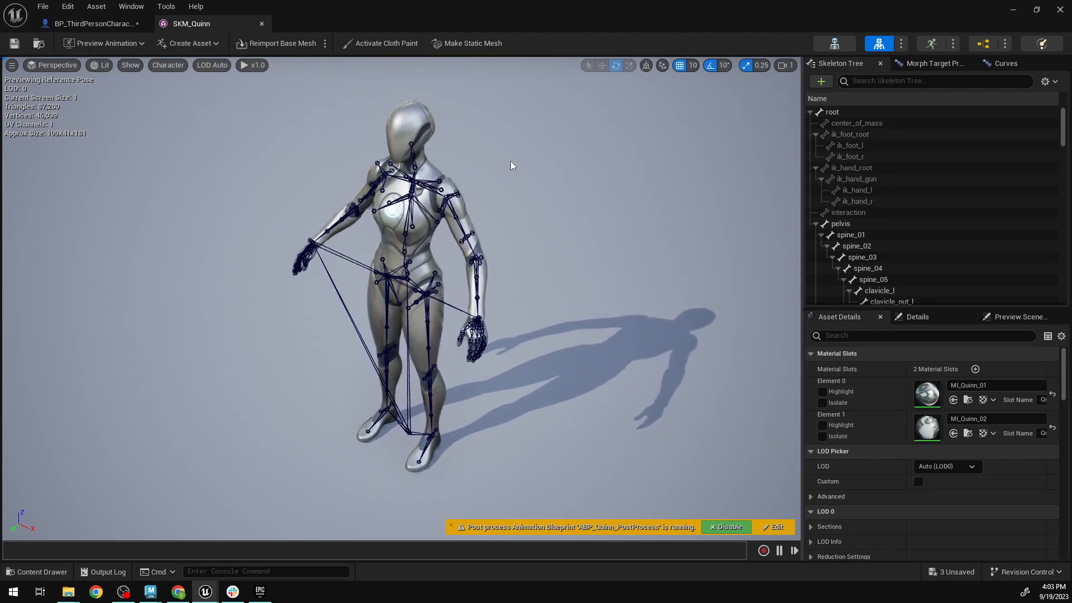
pyautogui.scroll(8, 510, 161)
pyautogui.scroll(-4, 512, 158)
pyautogui.keyDown('alt'); pyautogui.moveTo(512, 158); pyautogui.dragTo(461, 295, button='middle'); pyautogui.keyUp('alt')
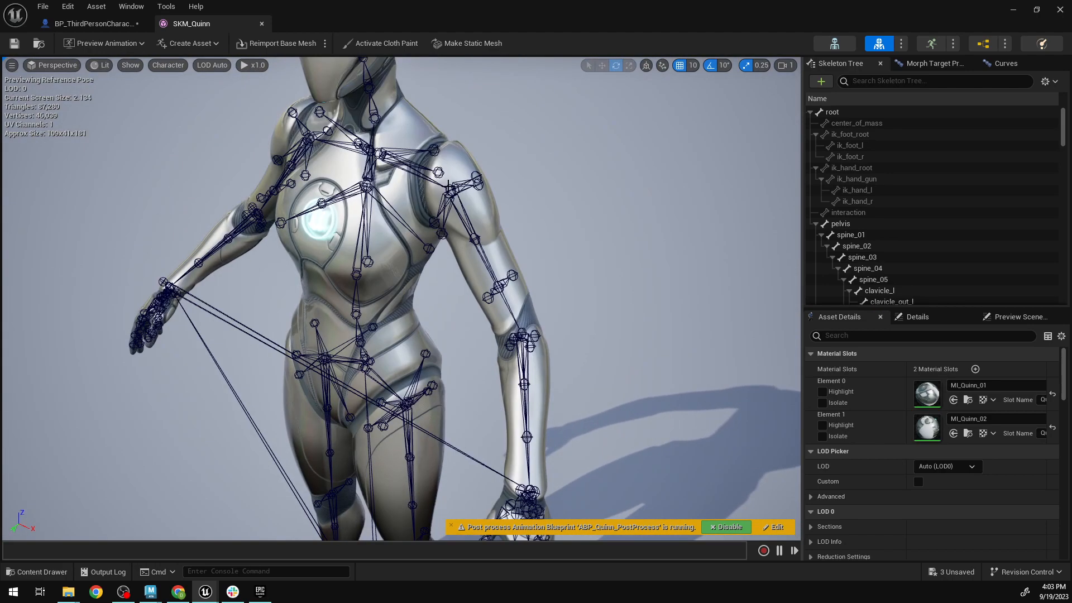
pyautogui.click(449, 186)
pyautogui.moveTo(494, 221); pyautogui.dragTo(481, 242)
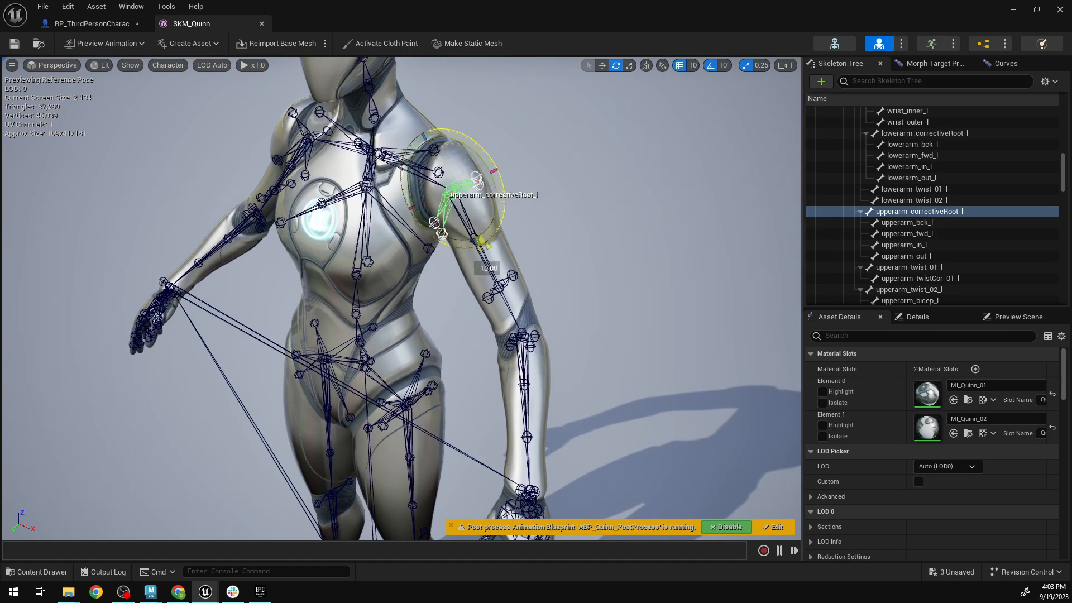
pyautogui.click(571, 184)
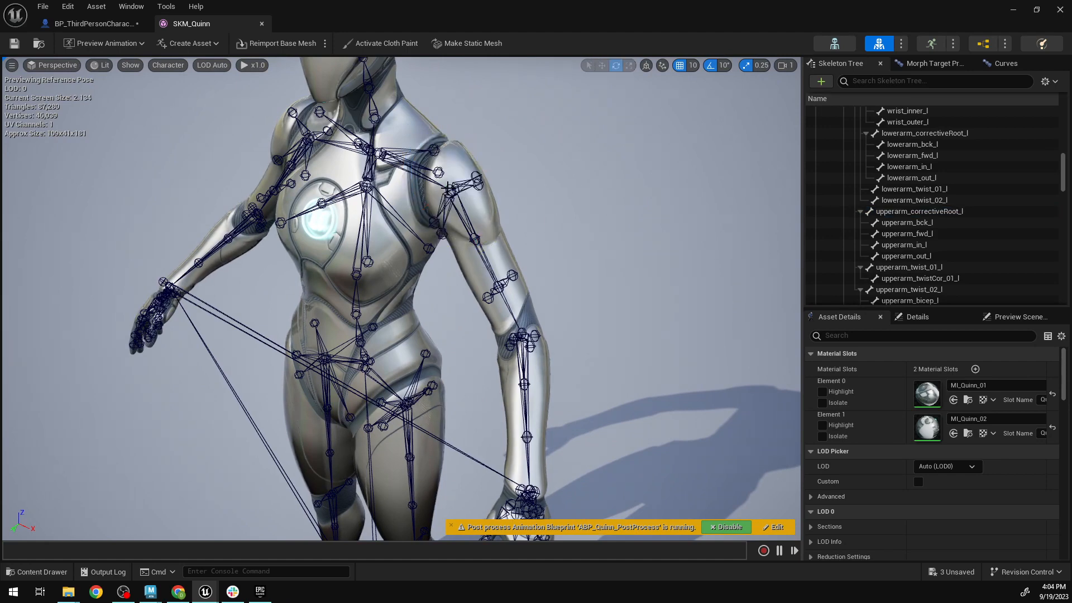
pyautogui.click(449, 189)
pyautogui.moveTo(481, 244); pyautogui.dragTo(481, 244)
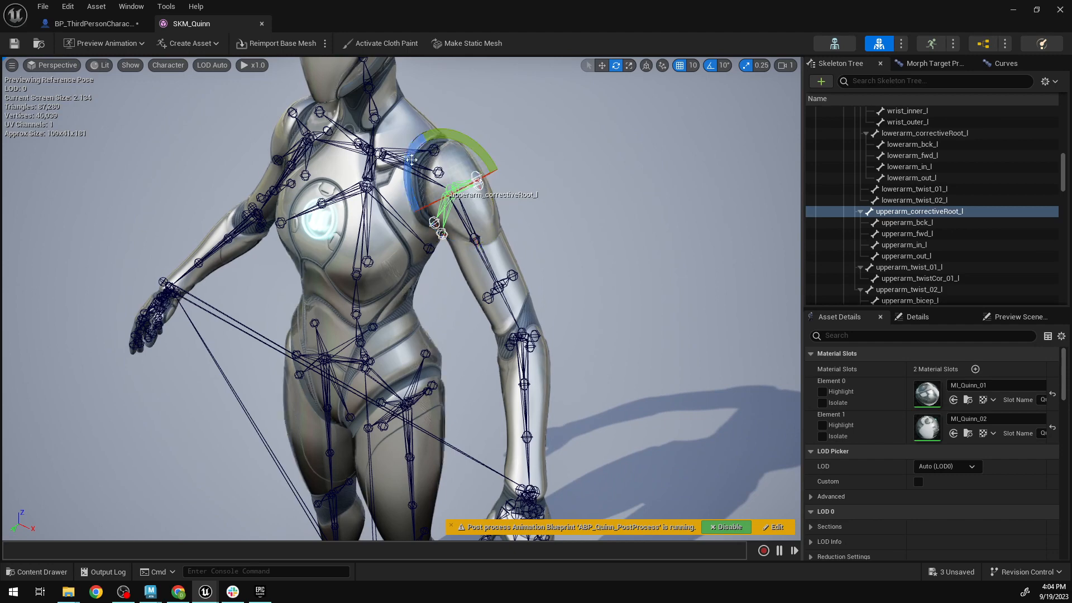
# Test-rotate the lowerarm_correctiveRoot_l bone at the elbow, view the whole skeleton and close the SKM_Quinn asset.
pyautogui.click(524, 330)
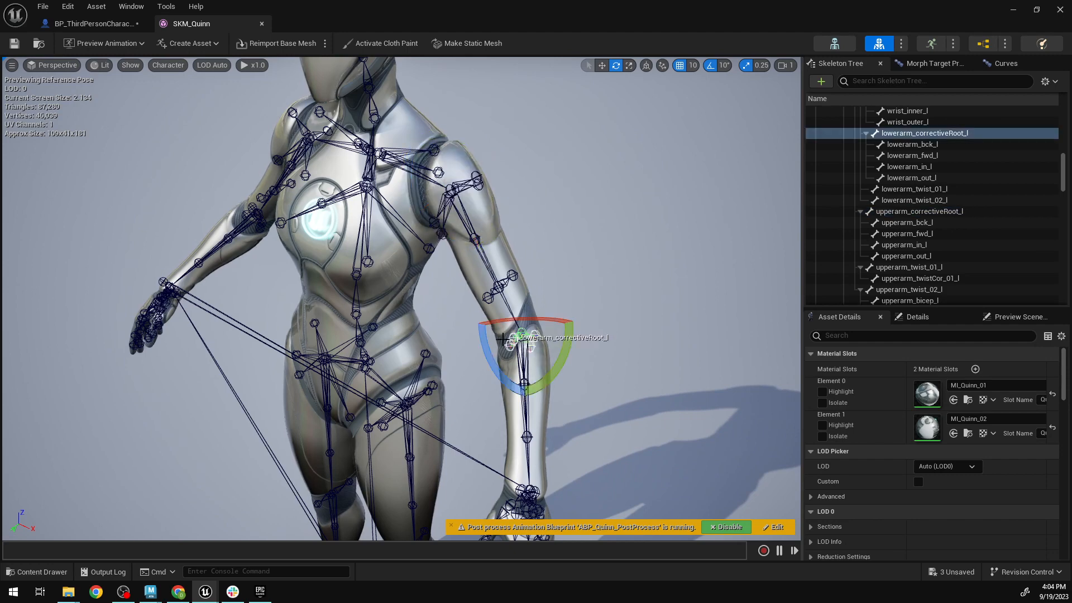
pyautogui.moveTo(491, 369); pyautogui.dragTo(534, 378)
pyautogui.click(654, 354)
pyautogui.scroll(-8, 525, 304)
pyautogui.scroll(5, 510, 304)
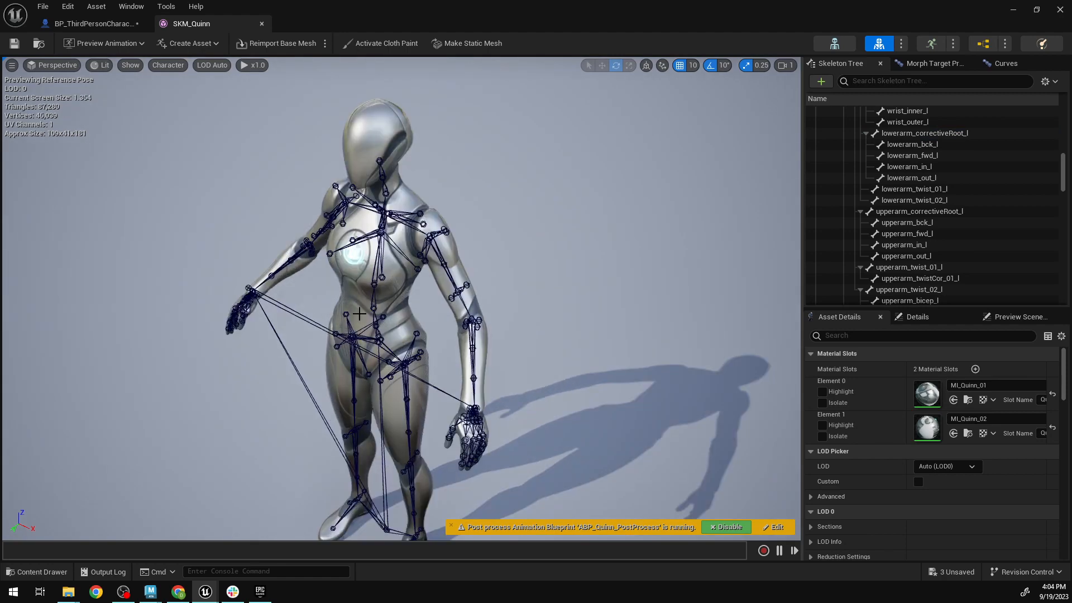
pyautogui.moveTo(365, 307); pyautogui.dragTo(469, 267, button='middle')
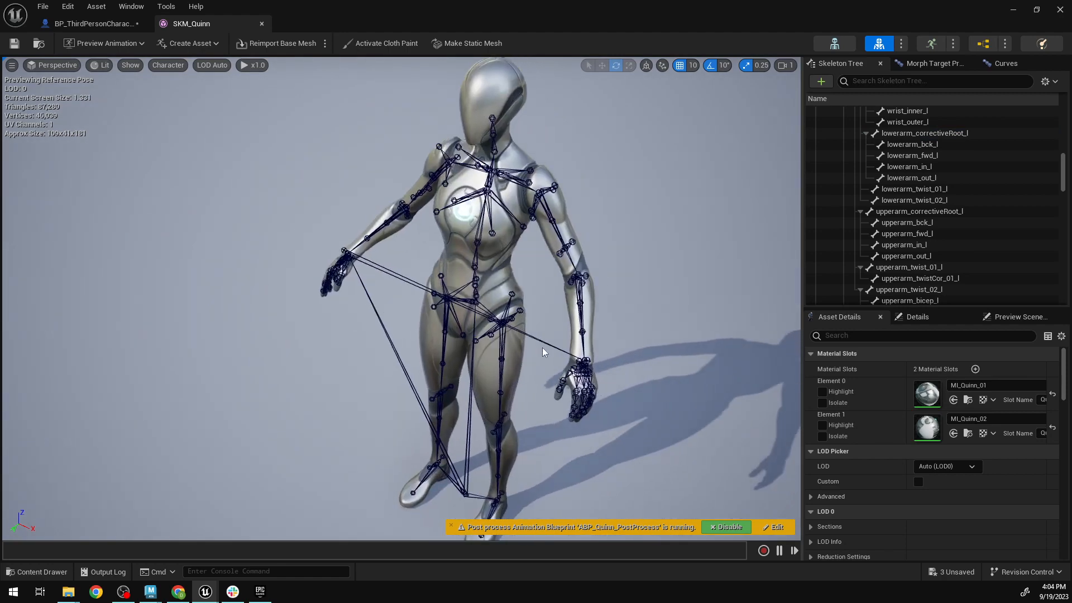
pyautogui.click(261, 23)
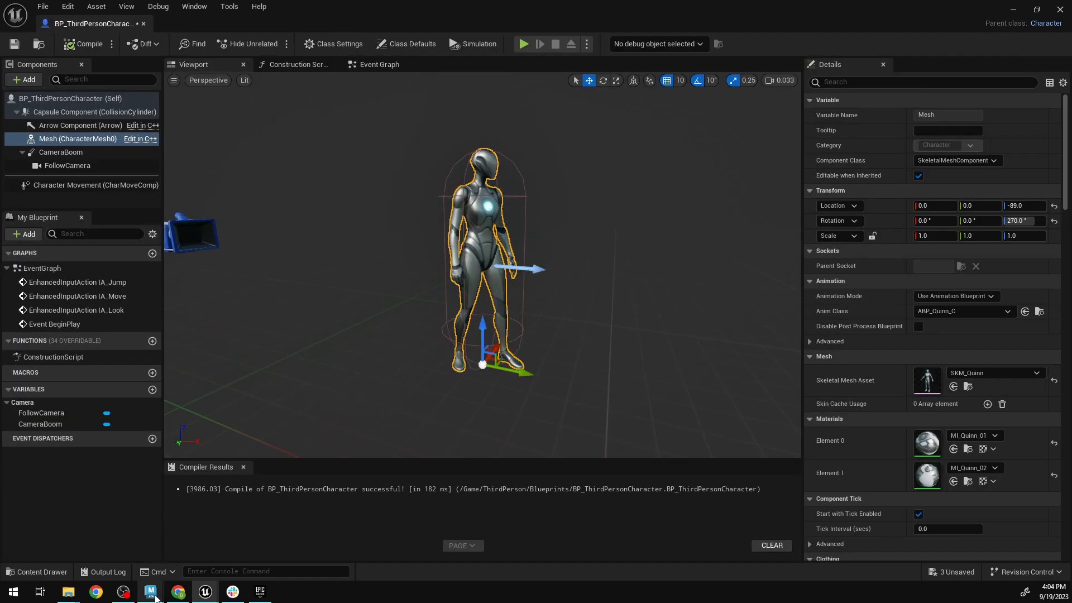
# Switch to Maya and rotate the custom character's upperarm_l, upperarm_r and thigh_l joints to test its rig.
pyautogui.moveTo(150, 591)
pyautogui.click(216, 541)
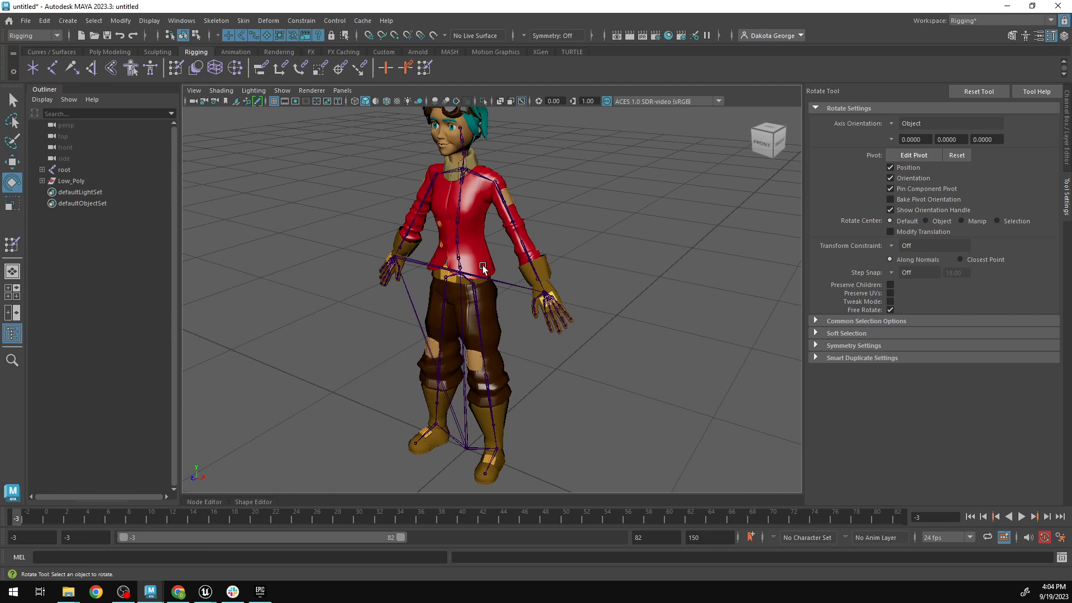
pyautogui.click(496, 186)
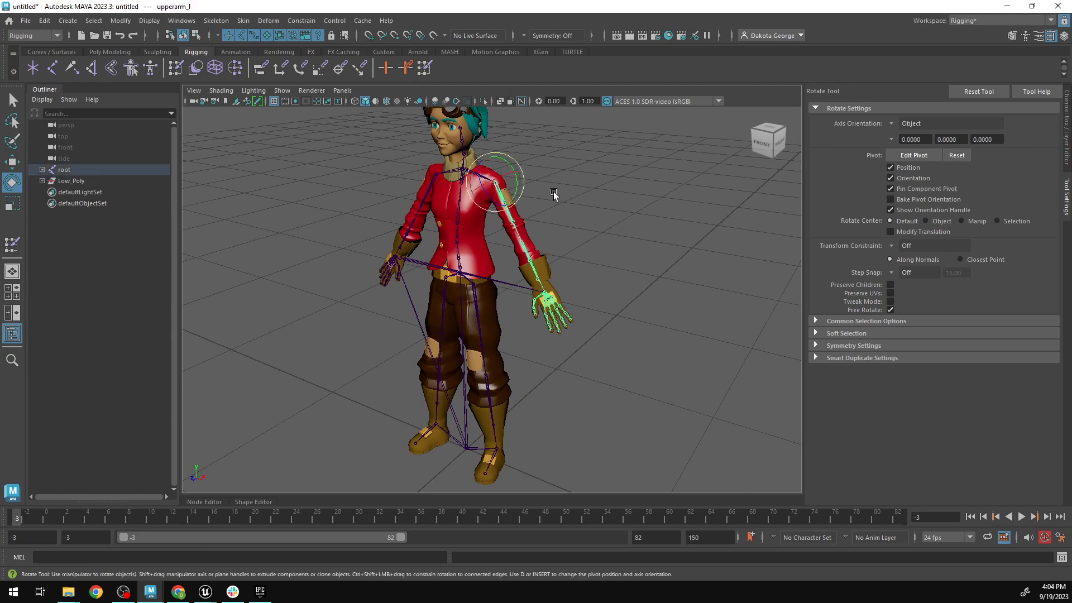
pyautogui.moveTo(508, 190); pyautogui.dragTo(438, 192)
pyautogui.click(437, 176)
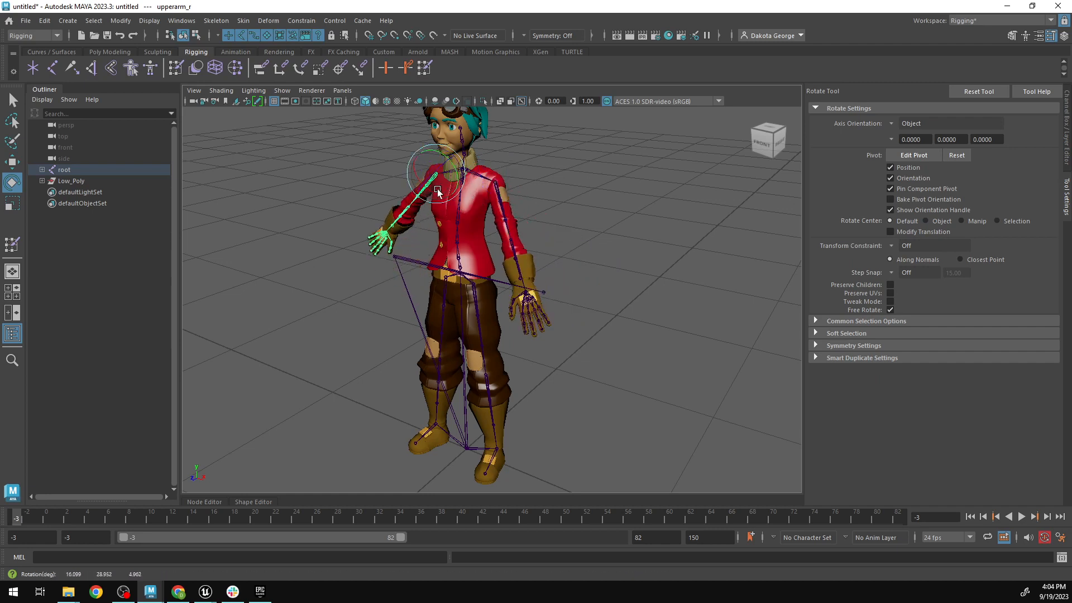
pyautogui.click(472, 286)
pyautogui.moveTo(471, 304)
pyautogui.mouseDown()
pyautogui.moveTo(461, 279)
pyautogui.moveTo(470, 306)
pyautogui.mouseUp()
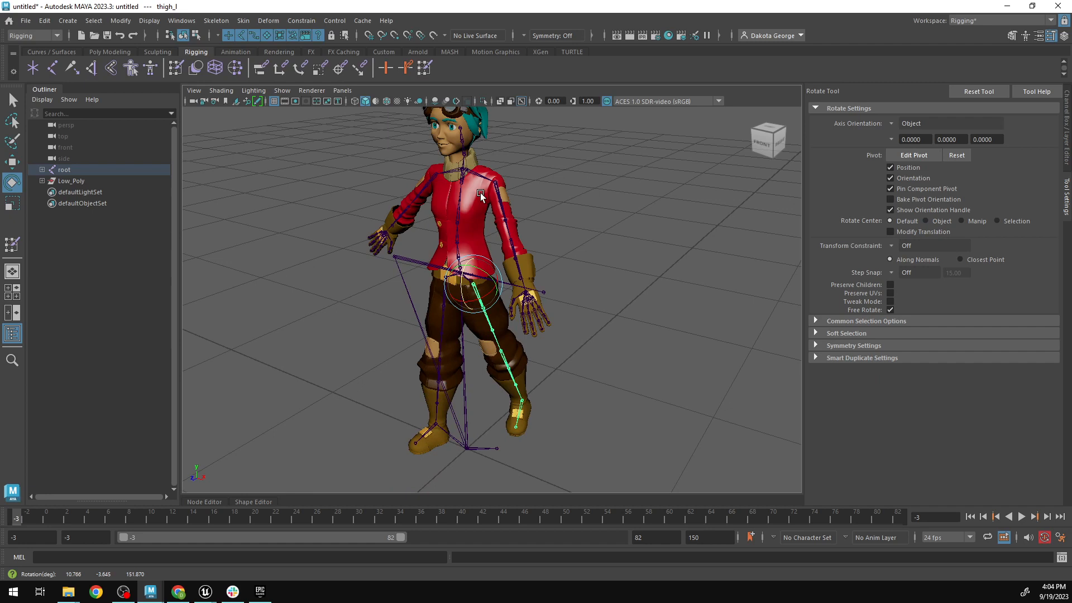
# Undo the test rotations on the custom character's leg and arm joints and clear the selection.
pyautogui.hotkey('ctrl', 'z')
pyautogui.hotkey('ctrl', 'z')
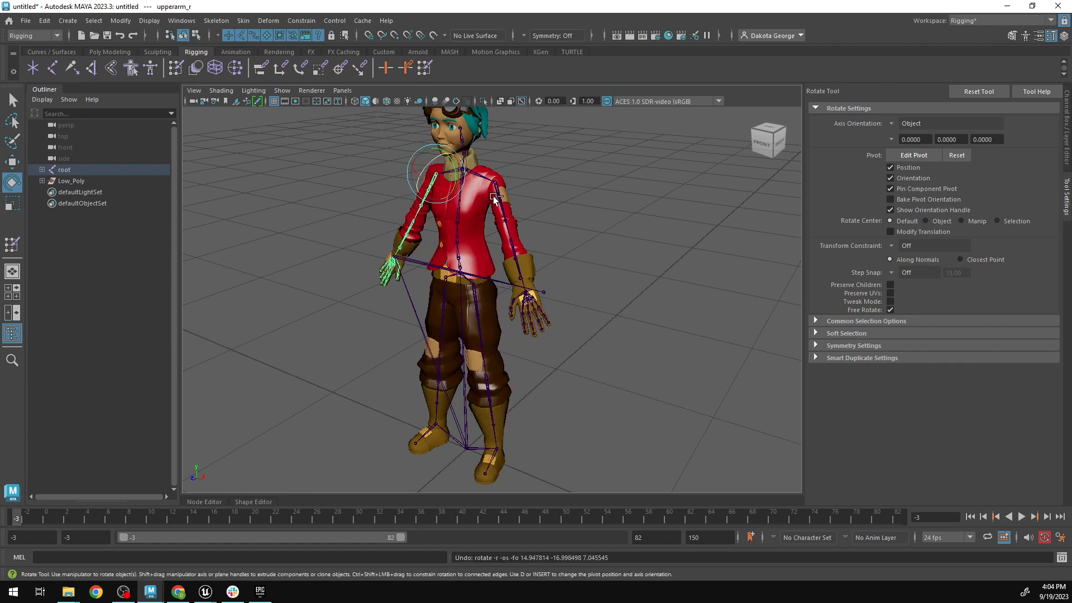
pyautogui.hotkey('ctrl', 'z')
pyautogui.hotkey('ctrl', 'z')
pyautogui.click(612, 250)
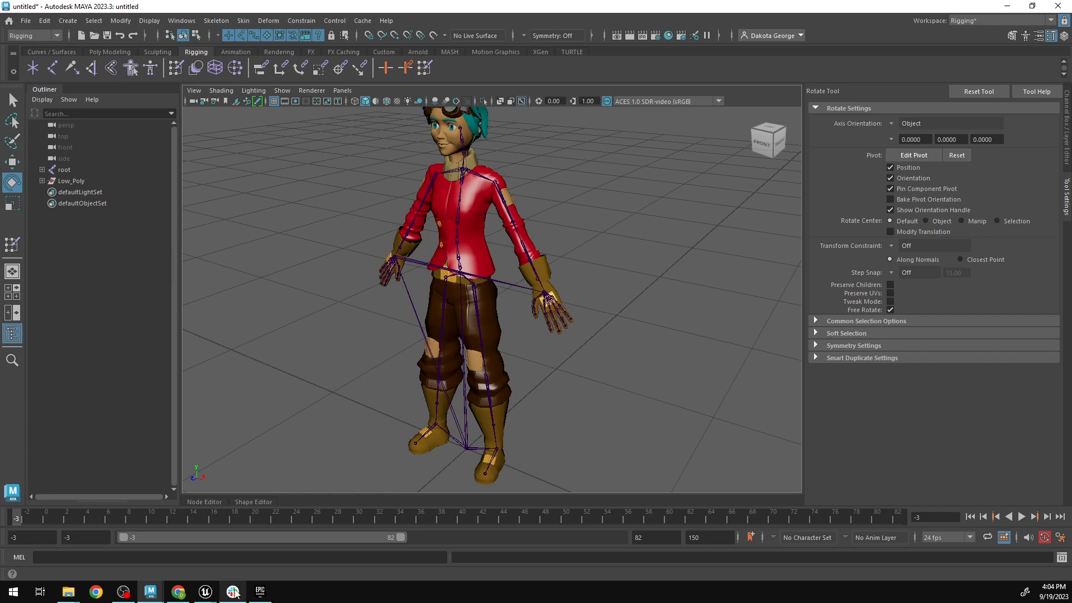
# Switch to the other Maya window containing the cylinder scene and select pCylinder1.
pyautogui.moveTo(149, 594)
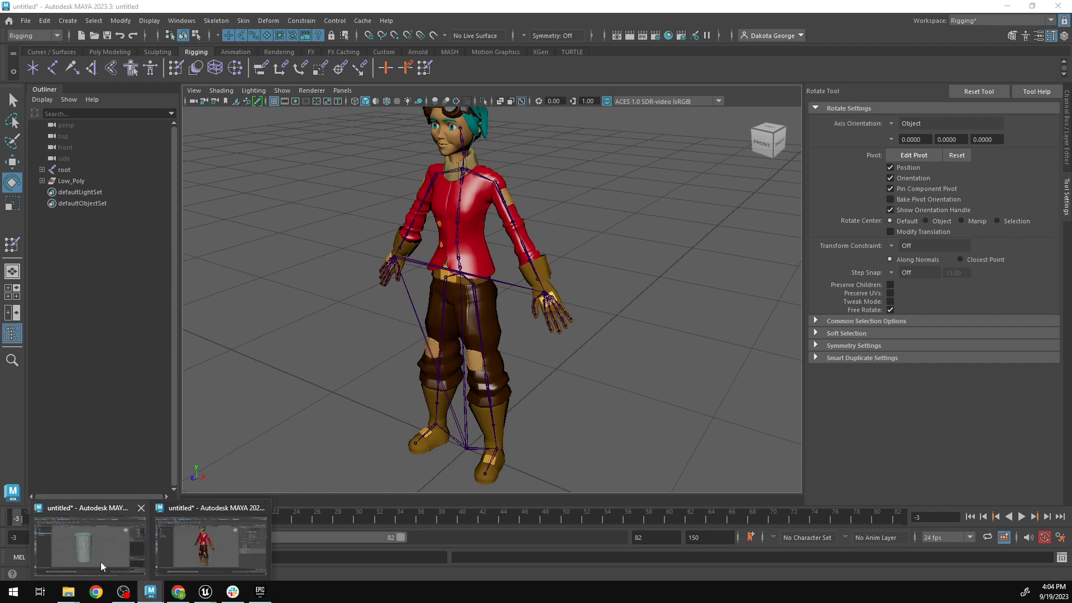
pyautogui.click(101, 563)
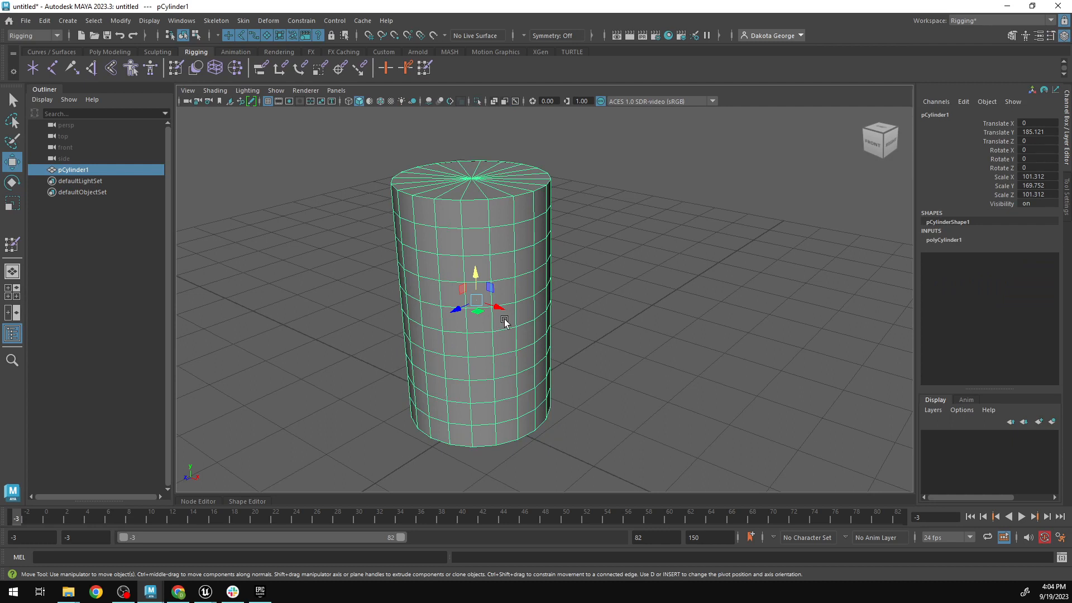
pyautogui.click(617, 347)
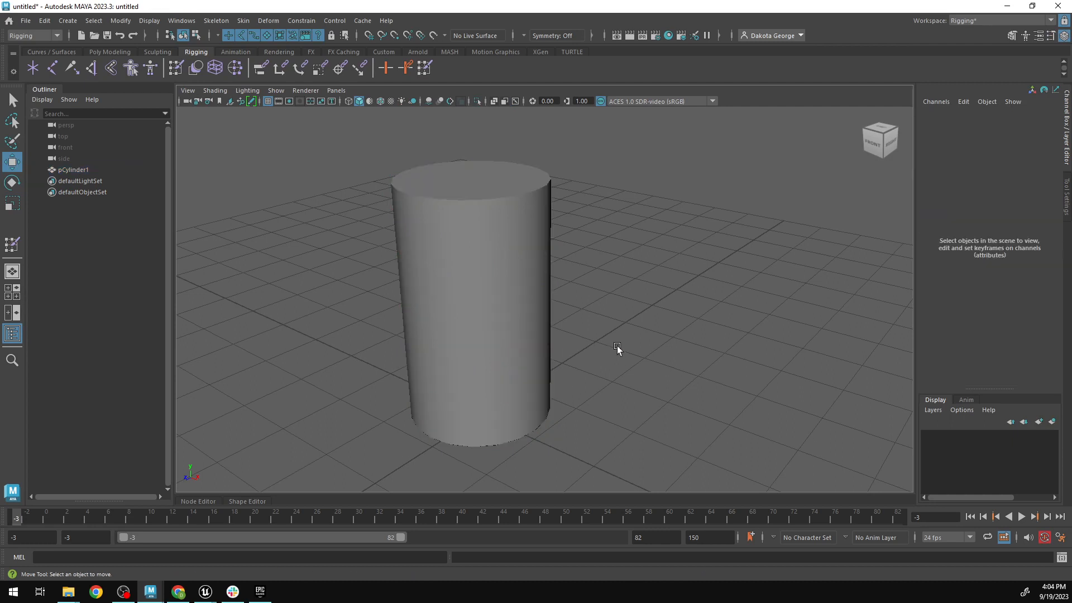
pyautogui.click(503, 289)
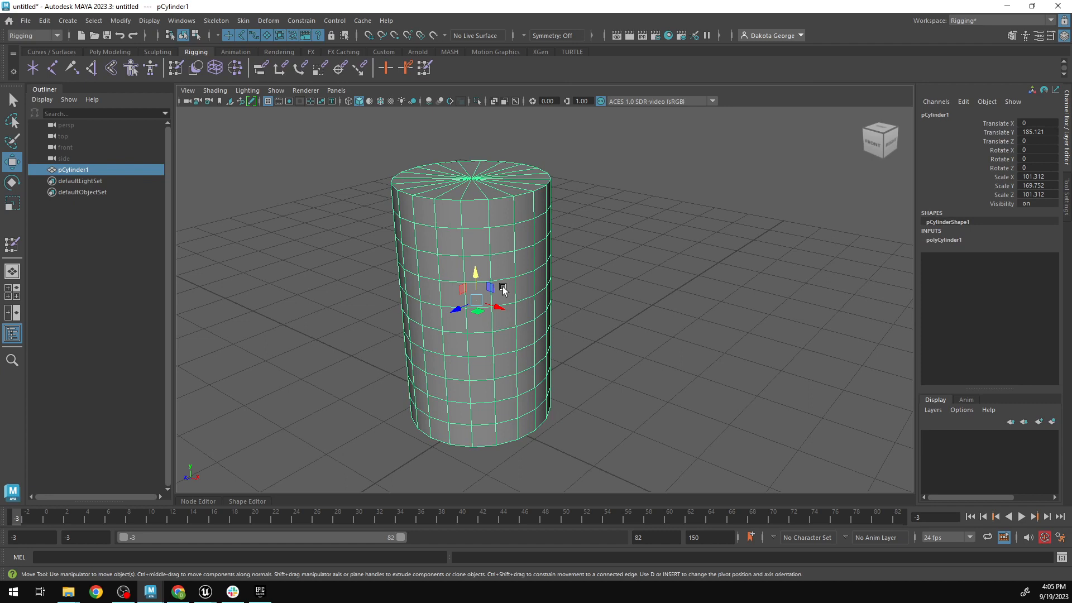
# Show the cylinder in the right orthographic view with its full height framed.
pyautogui.press('space')
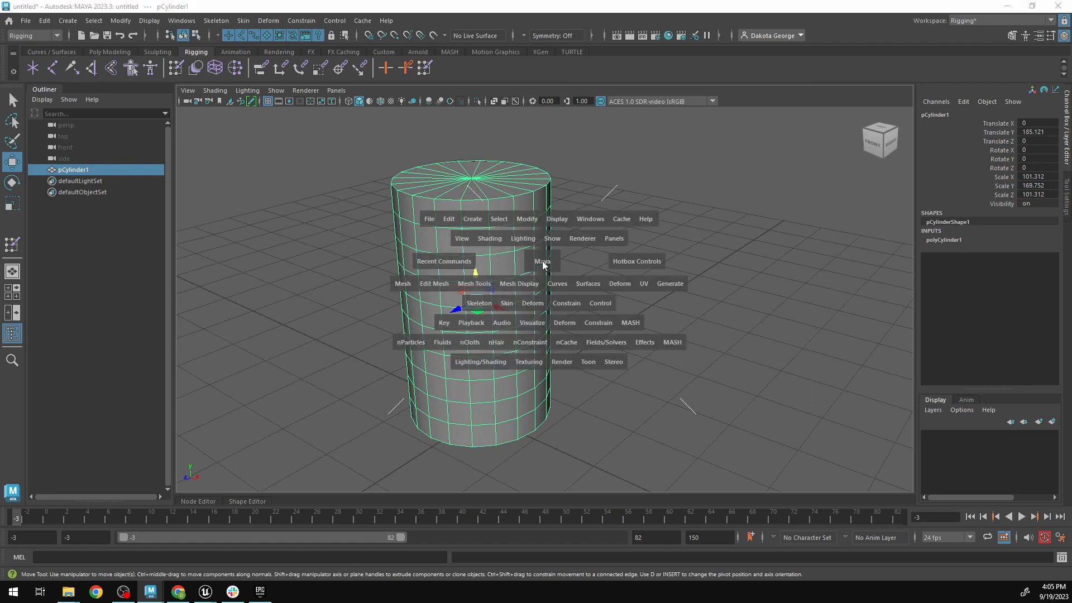
pyautogui.moveTo(541, 268); pyautogui.dragTo(587, 262)
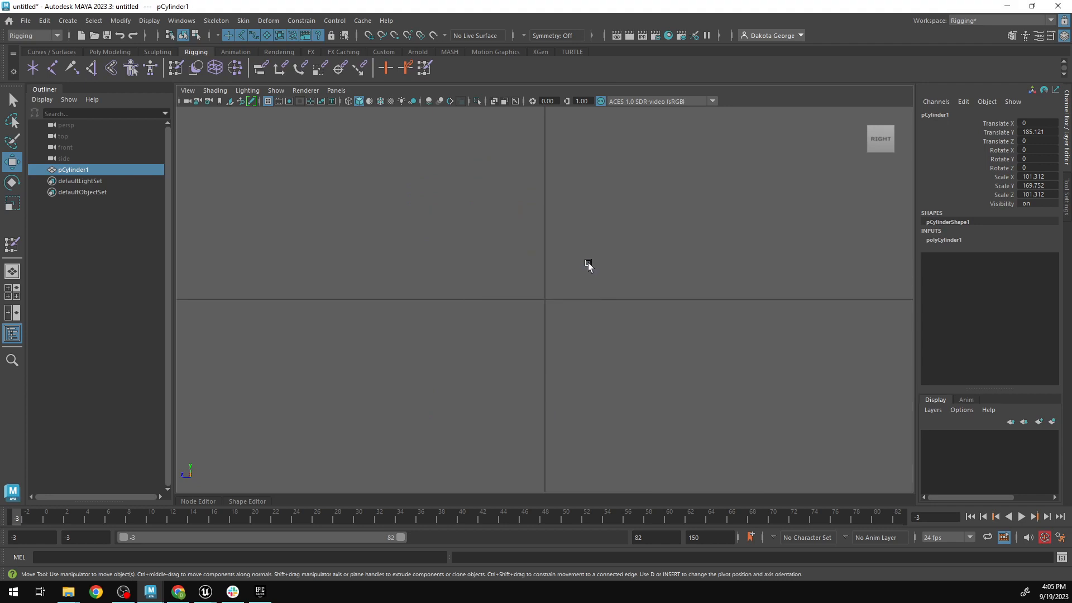
pyautogui.scroll(-3, 581, 268)
pyautogui.scroll(-5, 561, 274)
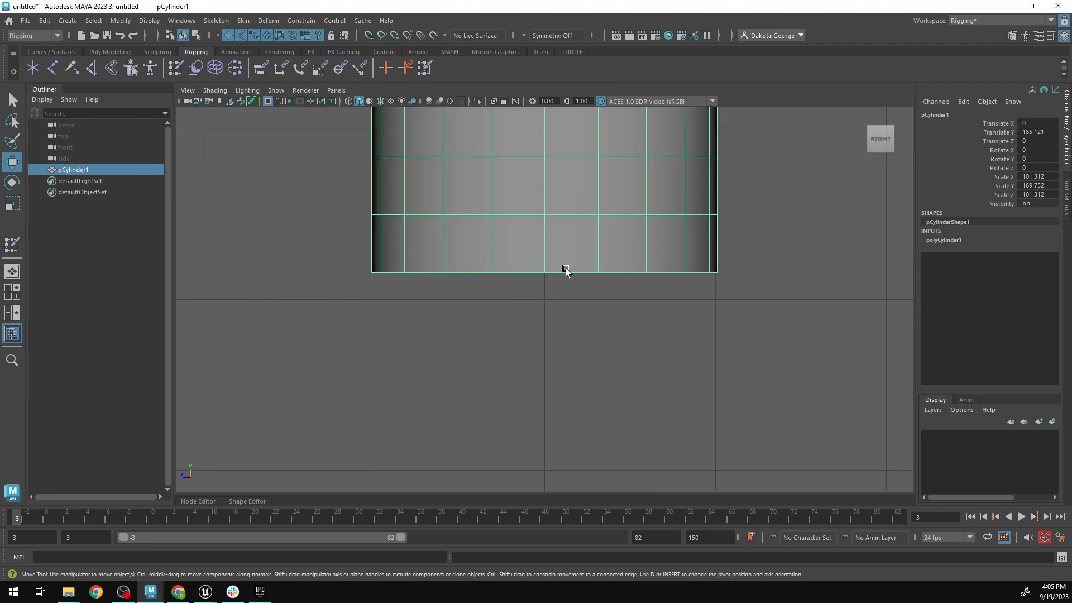
pyautogui.keyDown('alt'); pyautogui.moveTo(723, 210); pyautogui.dragTo(682, 367, button='middle'); pyautogui.keyUp('alt')
pyautogui.scroll(-2, 691, 391)
pyautogui.scroll(1, 691, 390)
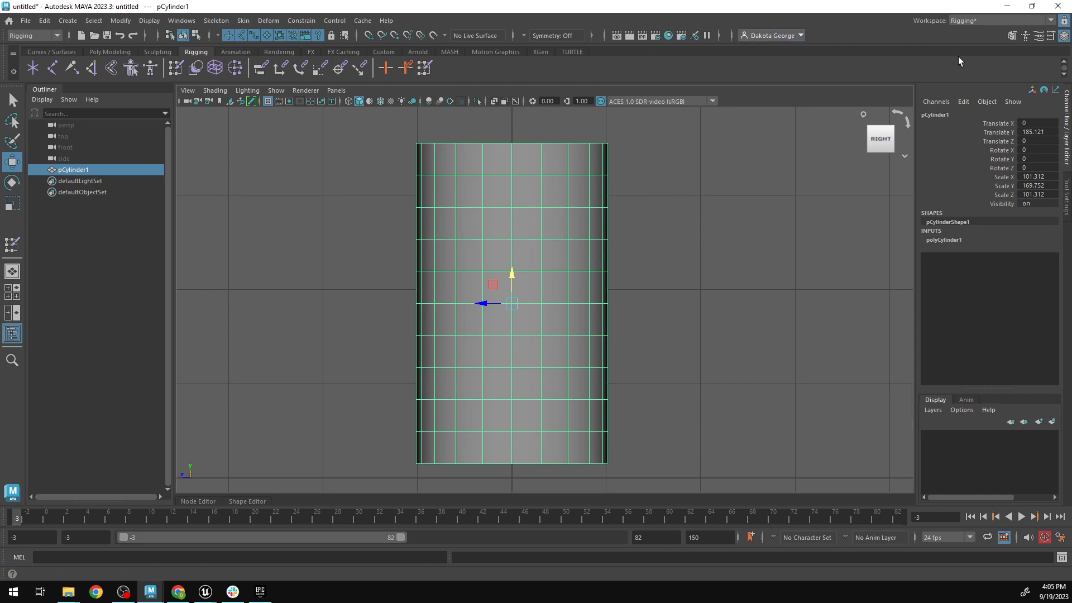
pyautogui.click(977, 23)
pyautogui.click(887, 35)
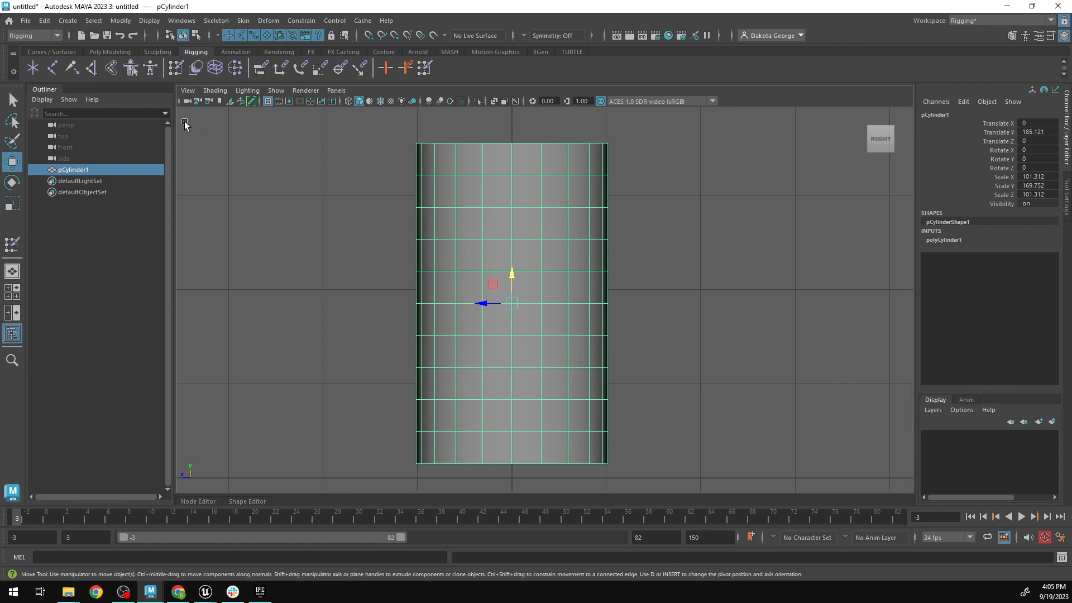
# Build a three-joint chain up the cylinder's centre, with segments about 121 and 138 units long, and turn on X-ray display for joints.
pyautogui.click(53, 70)
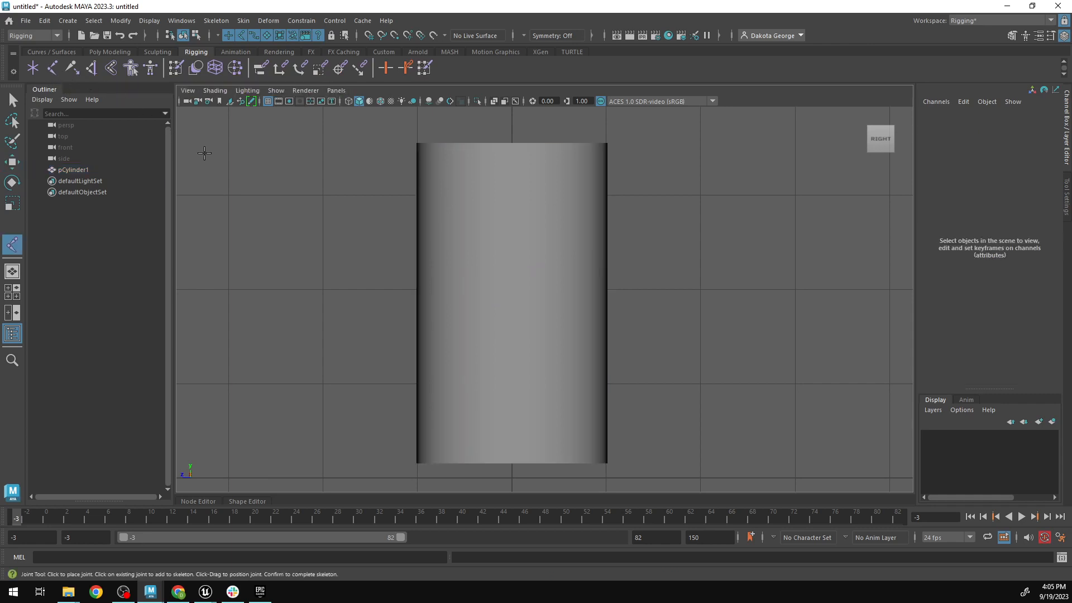
pyautogui.click(512, 454)
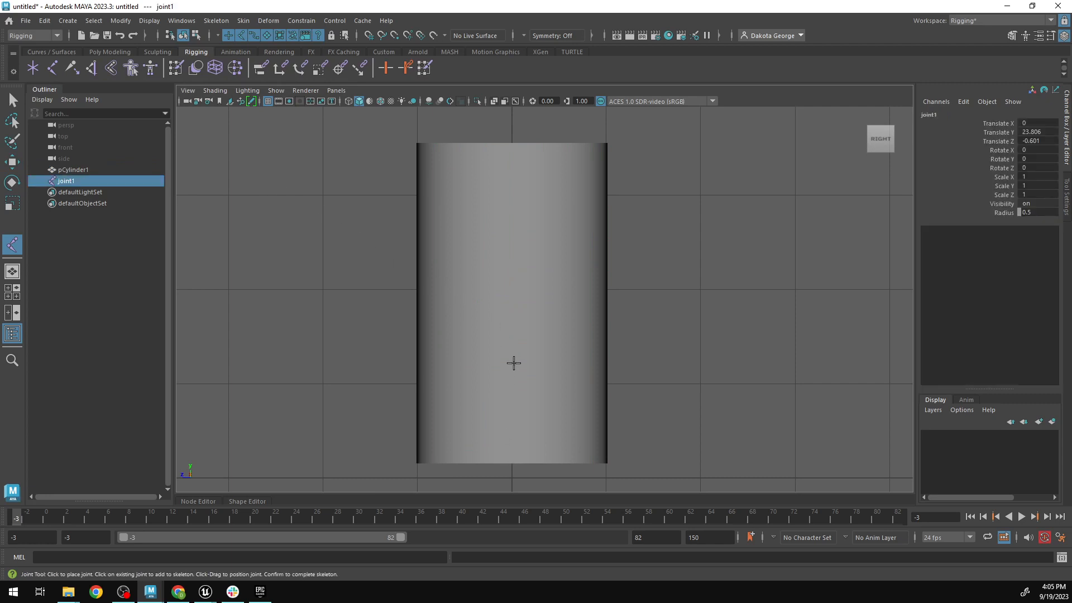
pyautogui.click(513, 340)
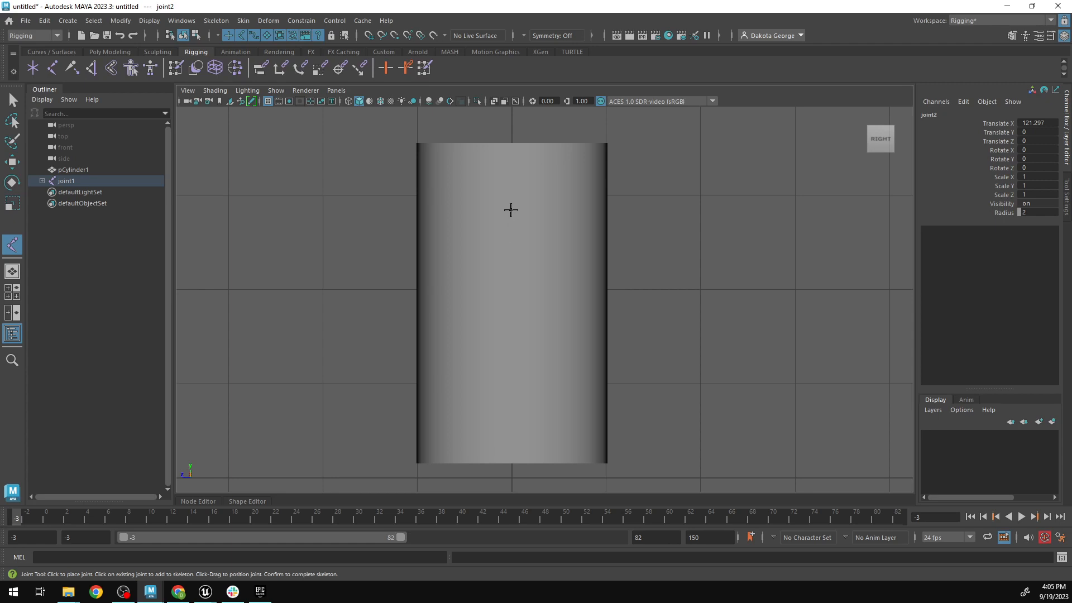
pyautogui.click(510, 169)
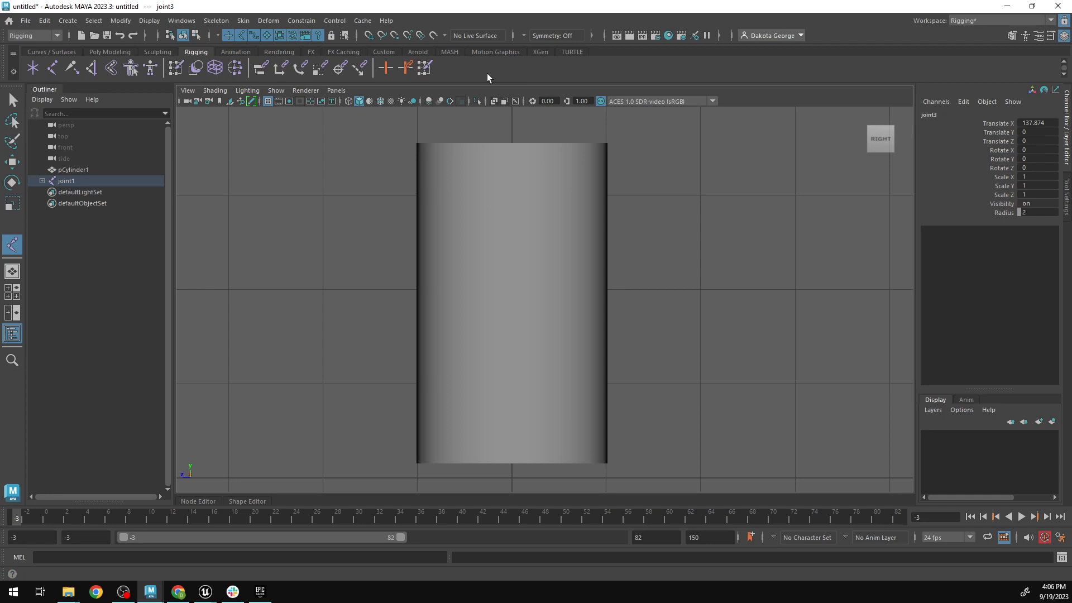
pyautogui.click(517, 102)
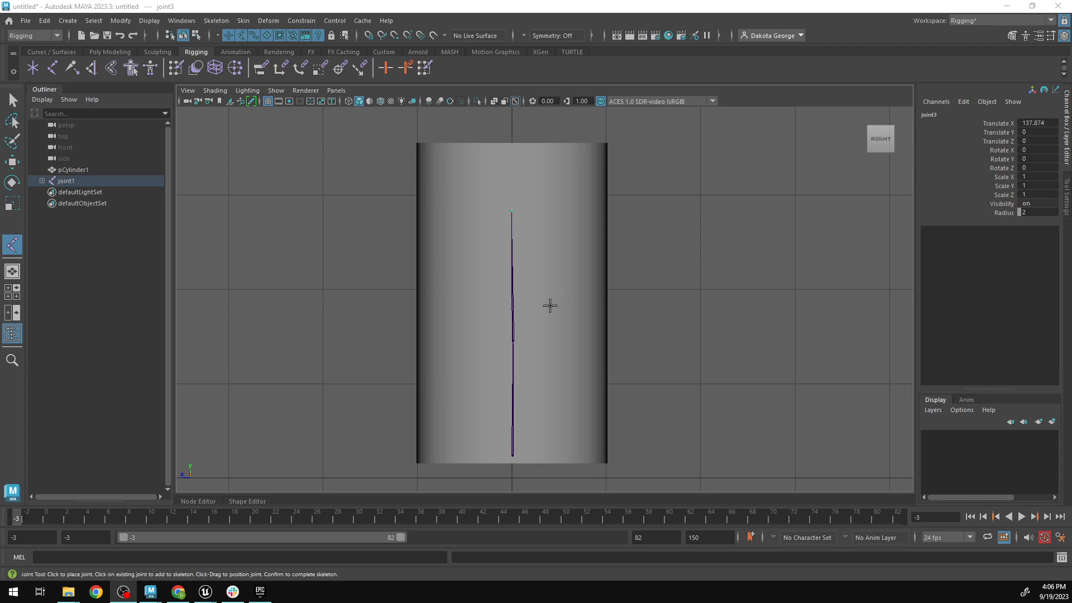
# Bind pCylinder1 to the joint1 hierarchy using Closest distance, Classic linear skinning and 5 max influences.
pyautogui.click(83, 168)
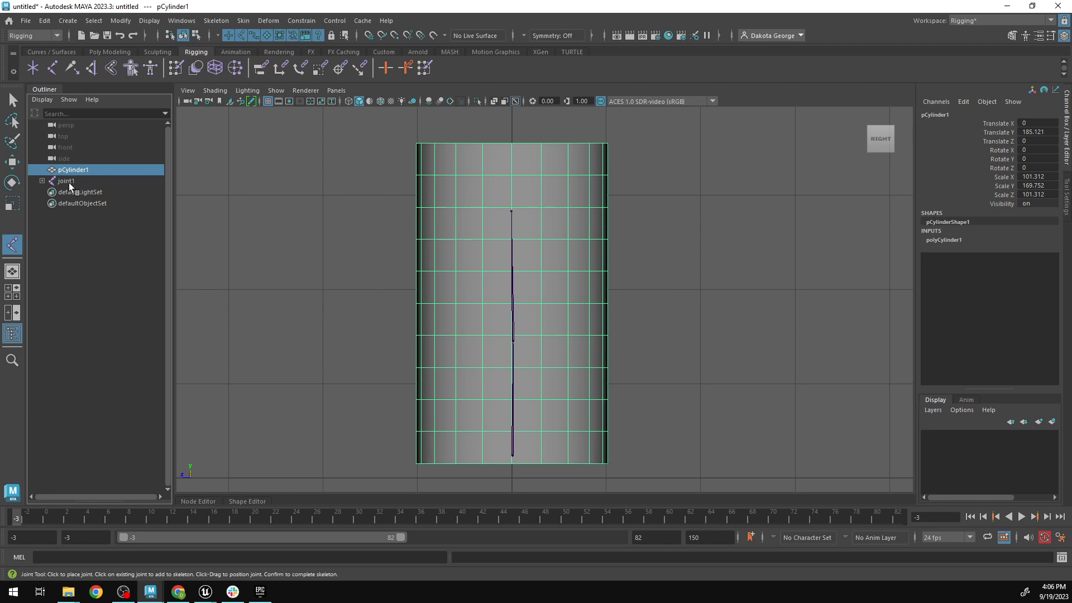
pyautogui.keyDown('ctrl'); pyautogui.click(66, 181); pyautogui.keyUp('ctrl')
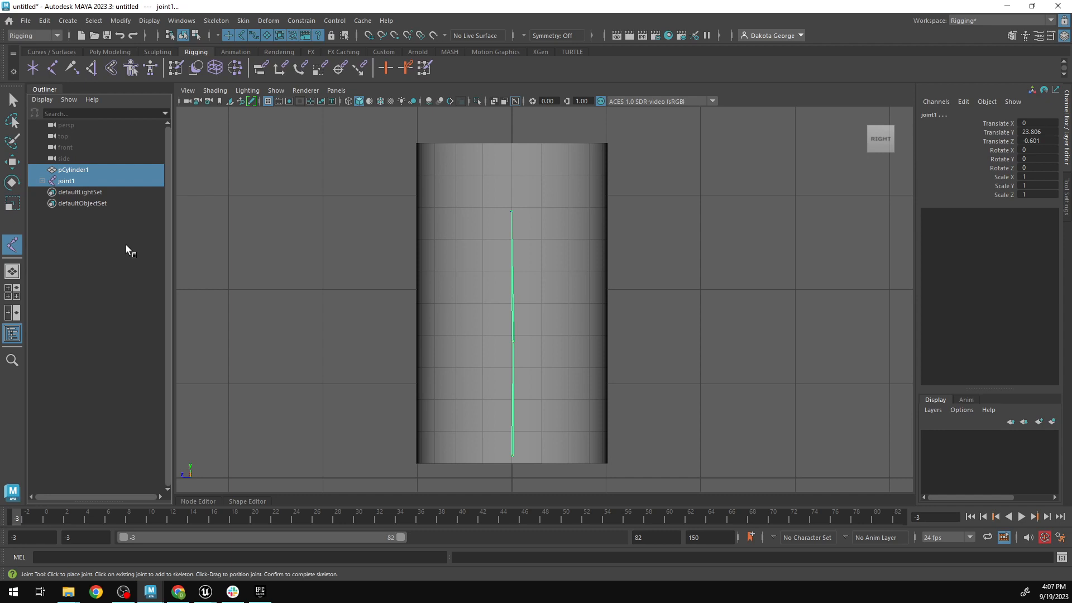
pyautogui.click(243, 22)
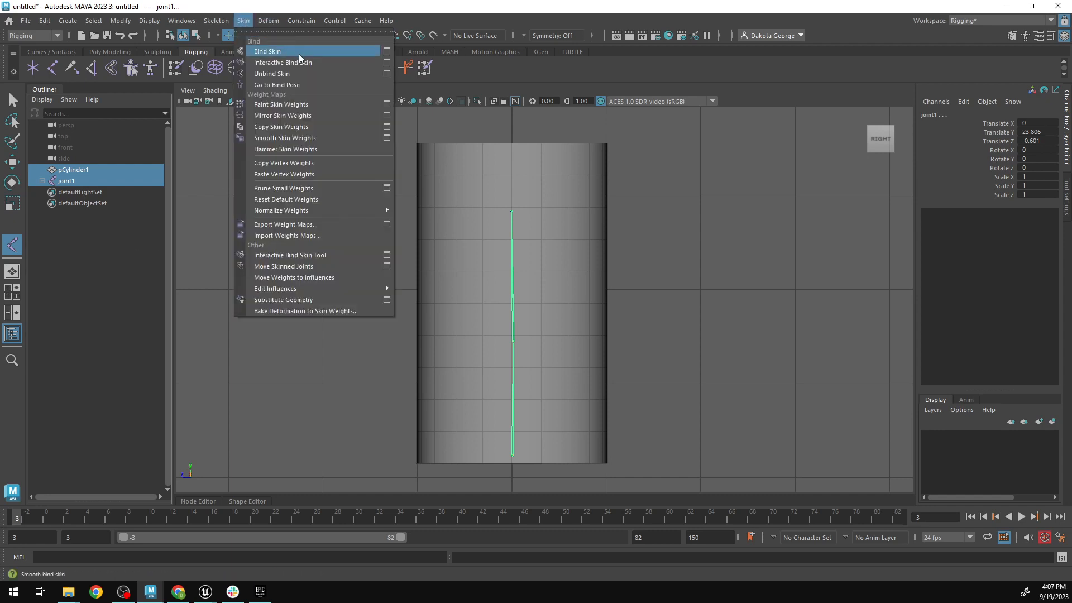
pyautogui.click(387, 52)
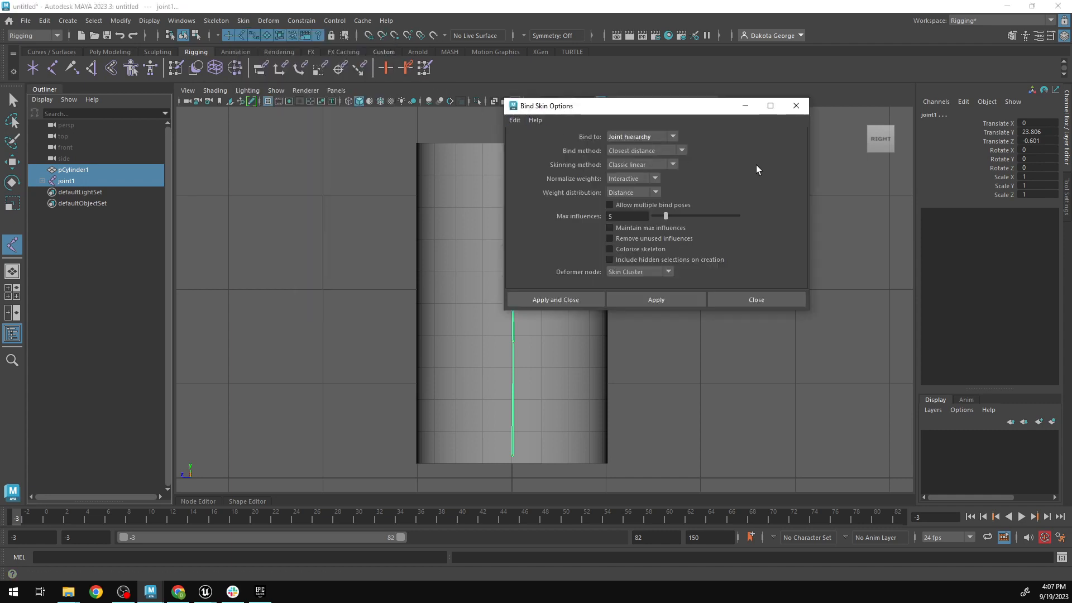
pyautogui.moveTo(715, 107); pyautogui.dragTo(820, 110)
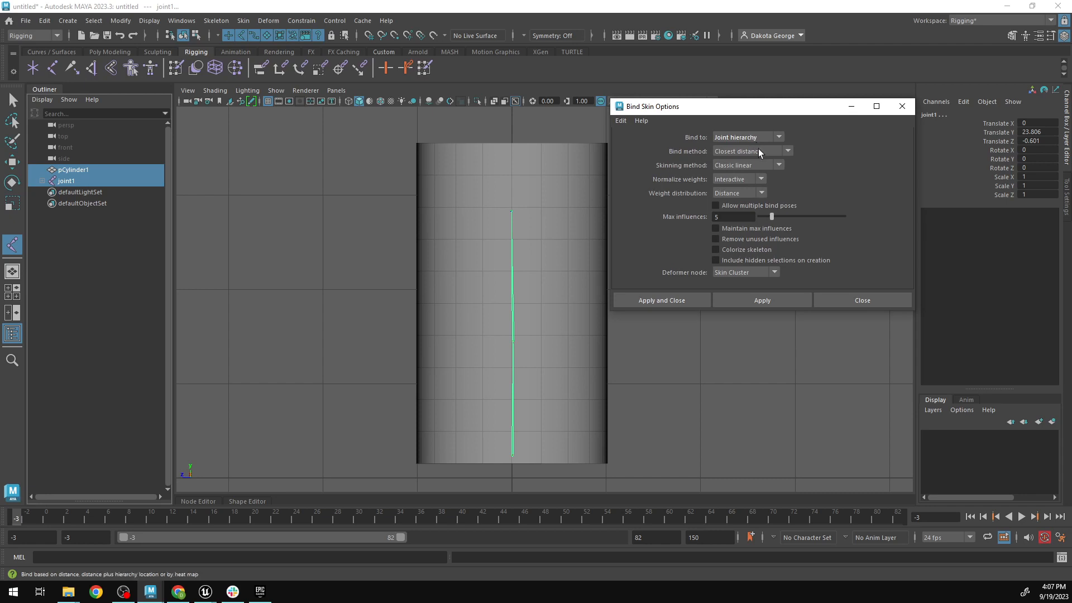
pyautogui.click(756, 304)
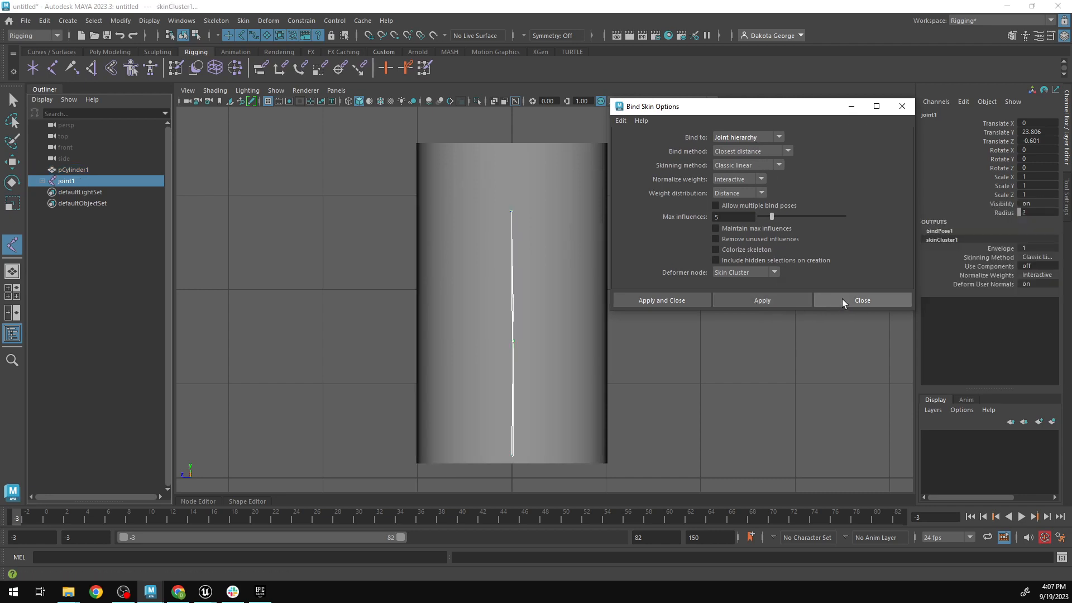
pyautogui.click(842, 300)
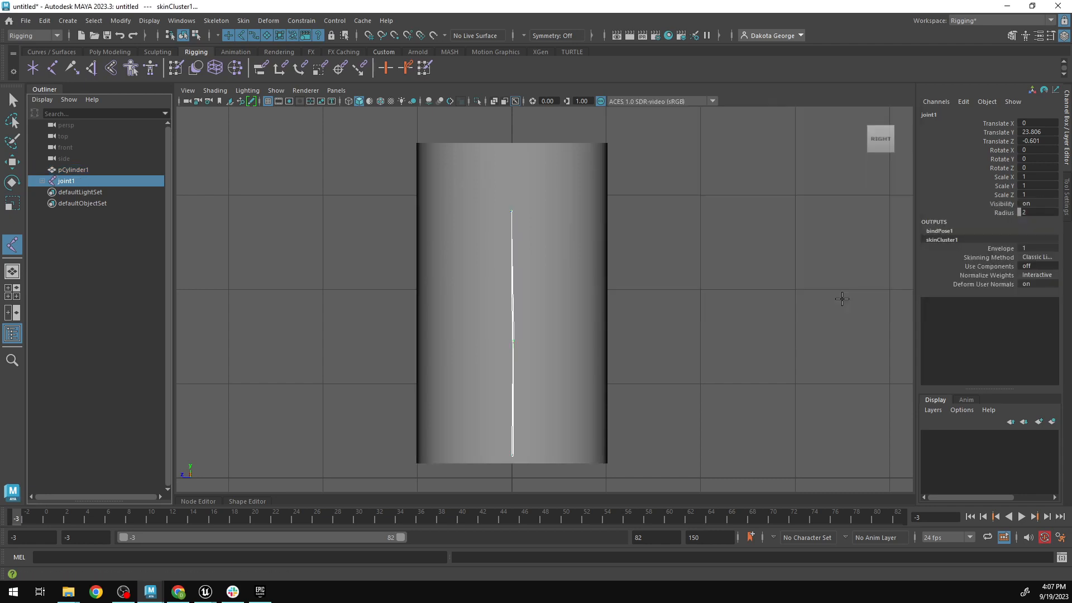
# Test-rotate the middle joint, joint2, about Z to bend the cylinder, undo the rotation and clear the selection.
pyautogui.press('q')
pyautogui.click(512, 344)
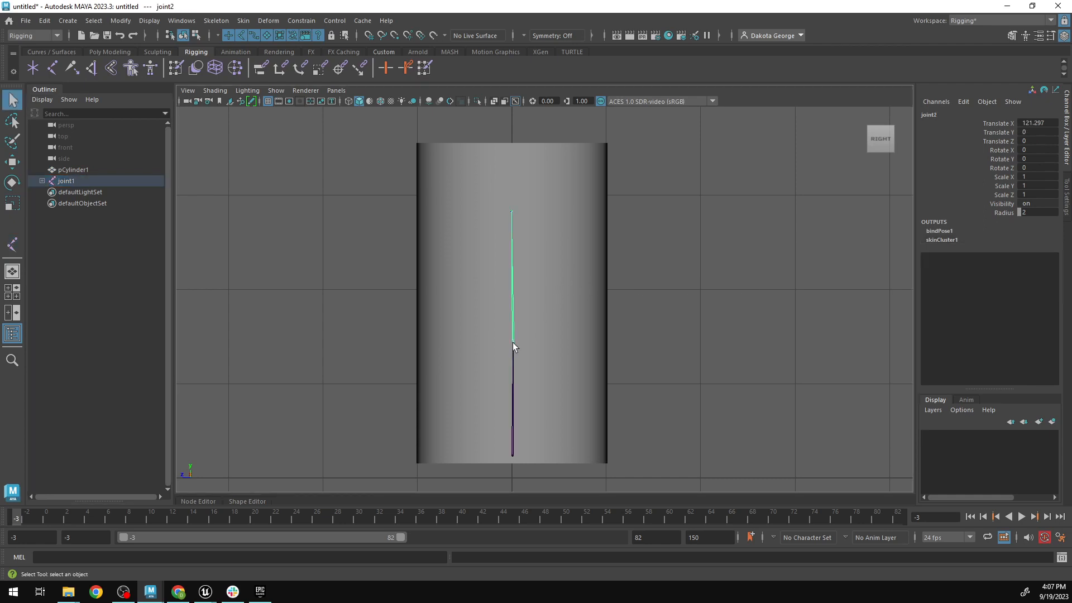
pyautogui.press('e')
pyautogui.moveTo(536, 333)
pyautogui.mouseDown()
pyautogui.moveTo(527, 311)
pyautogui.moveTo(533, 346)
pyautogui.mouseUp()
pyautogui.hotkey('ctrl', 'z')
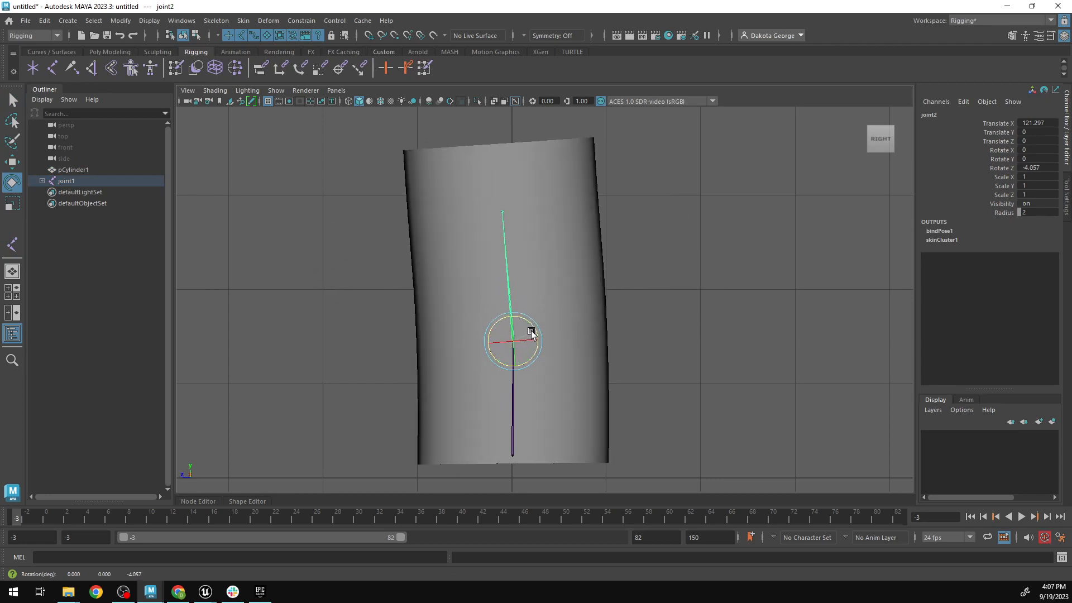
pyautogui.hotkey('ctrl', 'z')
pyautogui.click(676, 334)
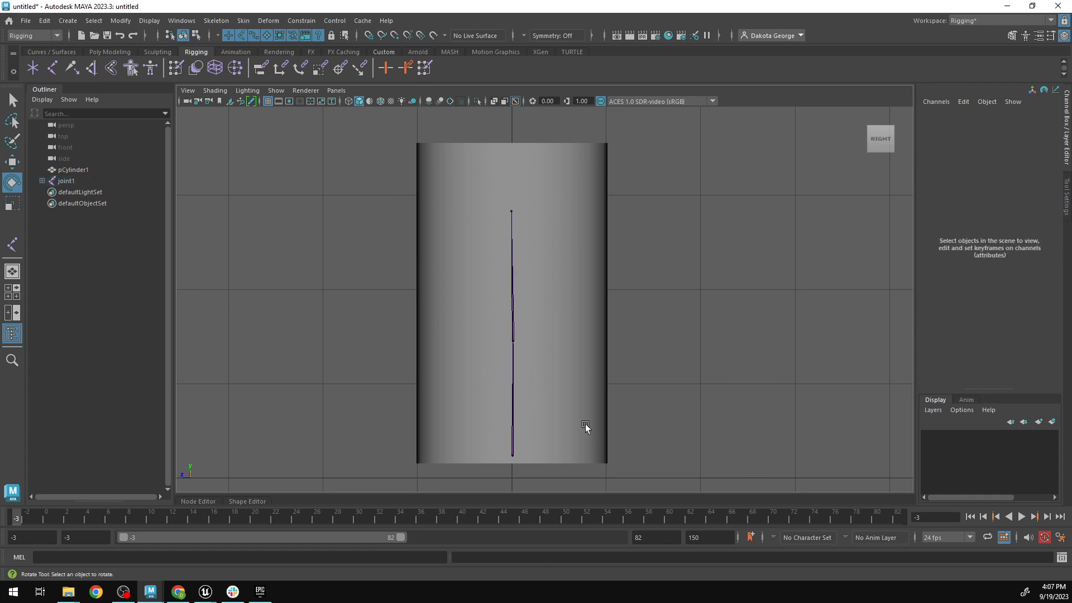
# Rotate the base joint, joint1, to about 1.18 degrees in Z.
pyautogui.click(512, 456)
pyautogui.moveTo(536, 443)
pyautogui.mouseDown()
pyautogui.moveTo(522, 426)
pyautogui.moveTo(531, 461)
pyautogui.moveTo(528, 437)
pyautogui.moveTo(533, 447)
pyautogui.mouseUp()
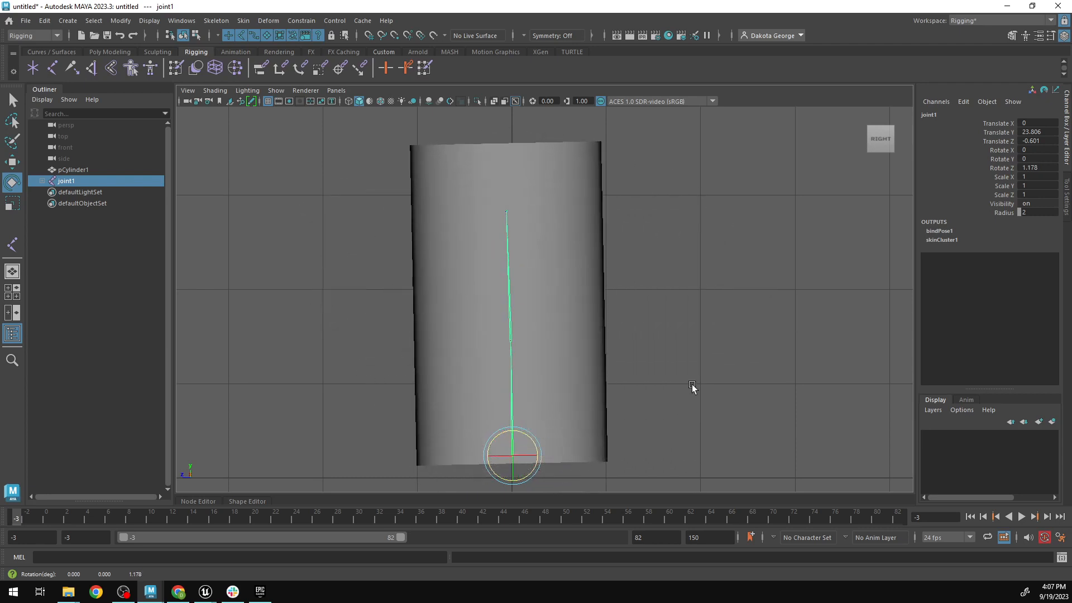
# Test-rotate joint2 to bend the cylinder's upper half, select the top joint, and undo back to joint1 being selected.
pyautogui.click(505, 340)
pyautogui.moveTo(535, 335); pyautogui.dragTo(514, 199)
pyautogui.click(503, 213)
pyautogui.hotkey('ctrl', 'z')
pyautogui.hotkey('ctrl', 'z')
pyautogui.hotkey('ctrl', 'z')
pyautogui.hotkey('ctrl', 'z')
pyautogui.hotkey('ctrl', 'z')
pyautogui.hotkey('ctrl', 'z')
pyautogui.hotkey('ctrl', 'z')
pyautogui.hotkey('ctrl', 'z')
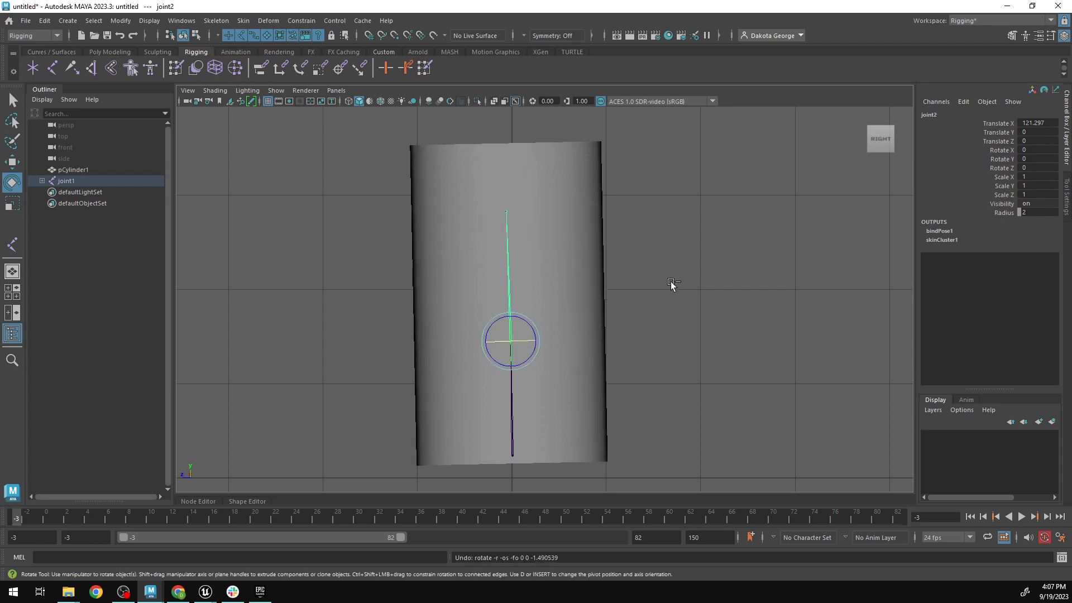
pyautogui.hotkey('ctrl', 'z')
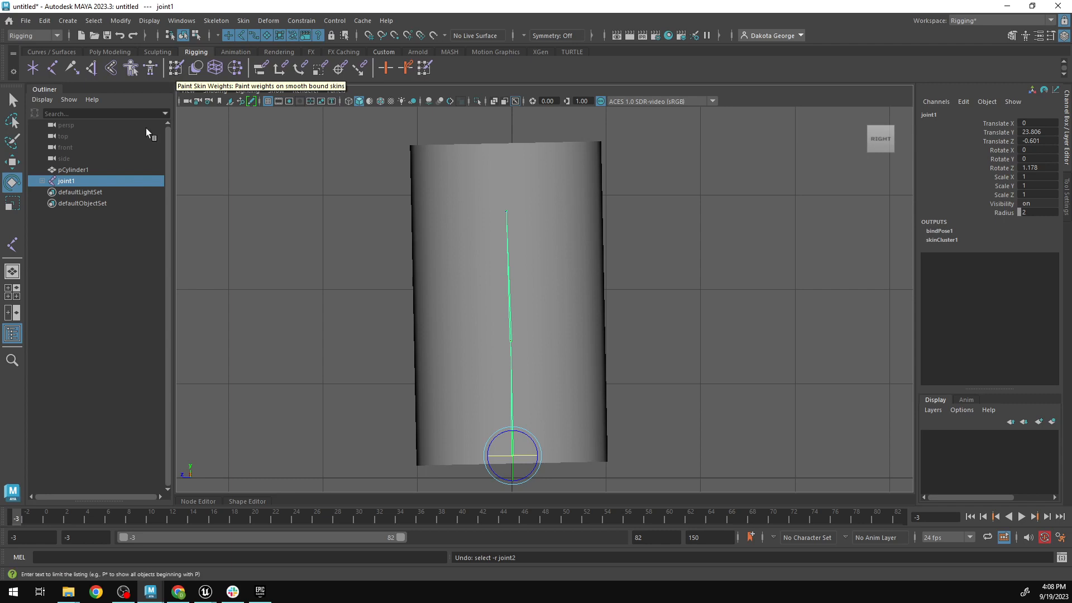
# Start the Paint Skin Weights tool on pCylinder1 and reset the tool's settings to defaults.
pyautogui.click(81, 170)
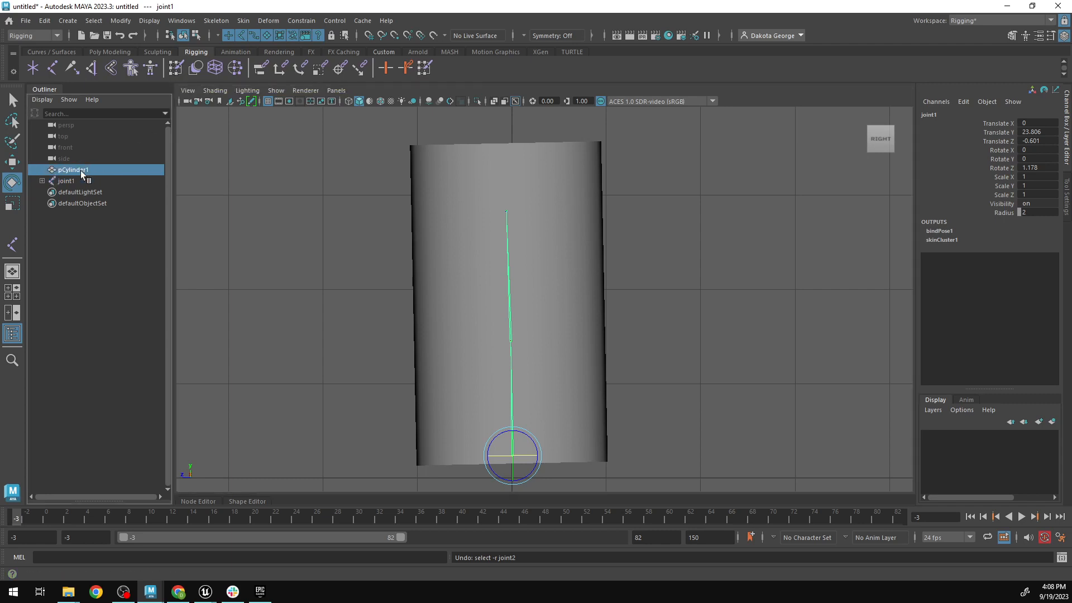
pyautogui.click(177, 70)
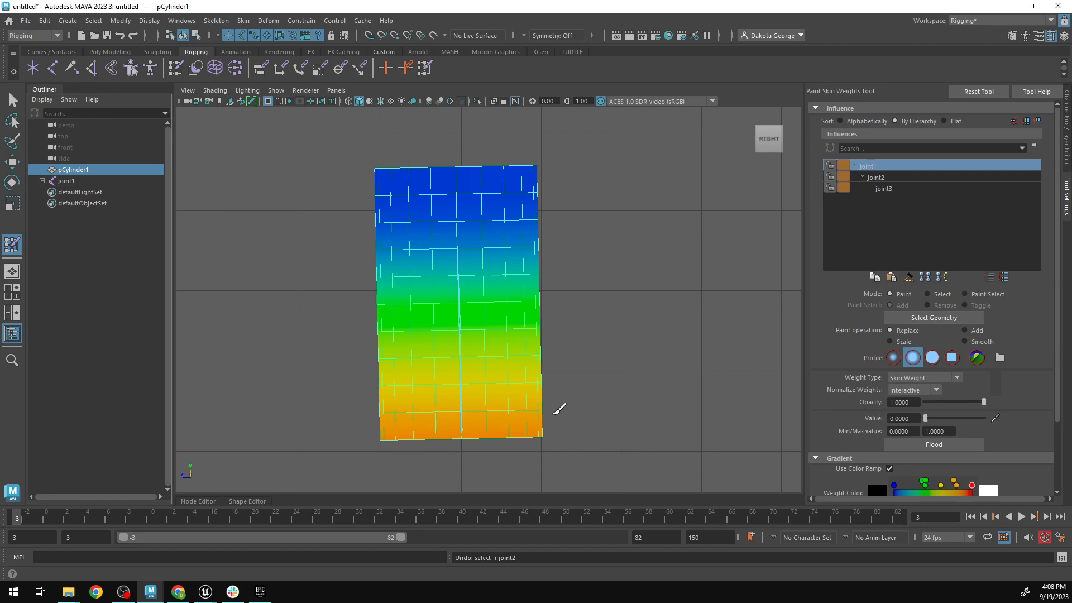
pyautogui.click(971, 92)
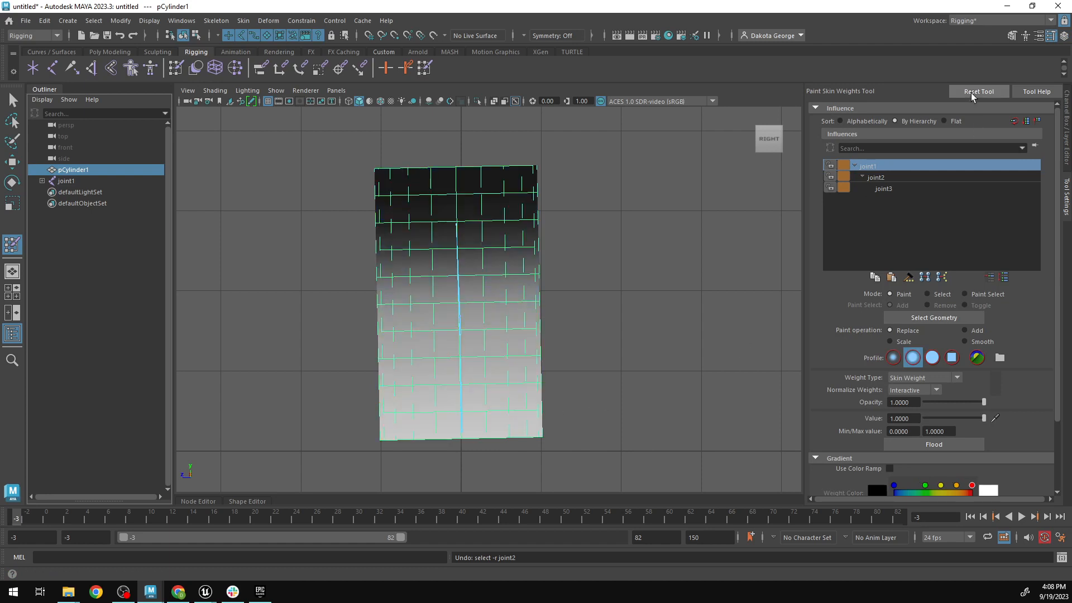
# Compare the skin weight influences of joint2 and joint3 on the cylinder, leaving joint2 as the active influence.
pyautogui.scroll(-3, 853, 412)
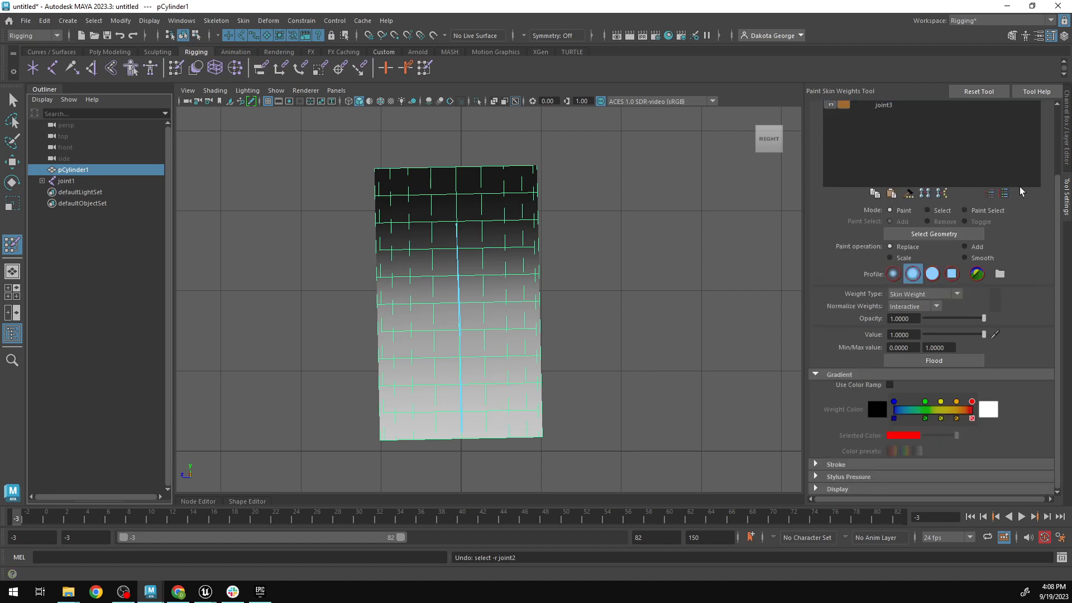
pyautogui.scroll(3, 1058, 214)
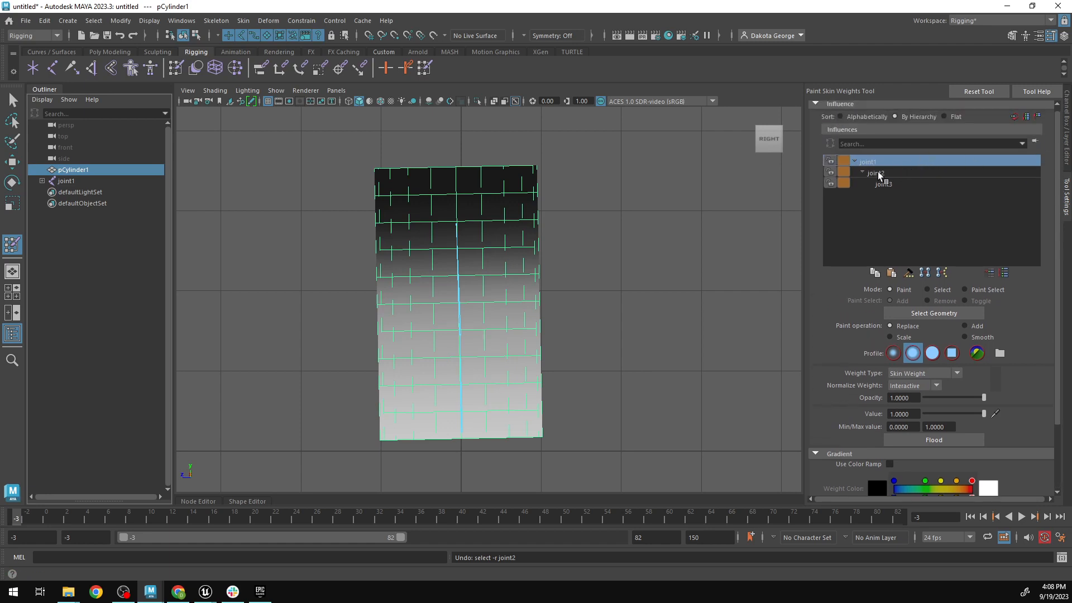
pyautogui.click(878, 172)
pyautogui.click(880, 184)
pyautogui.click(877, 174)
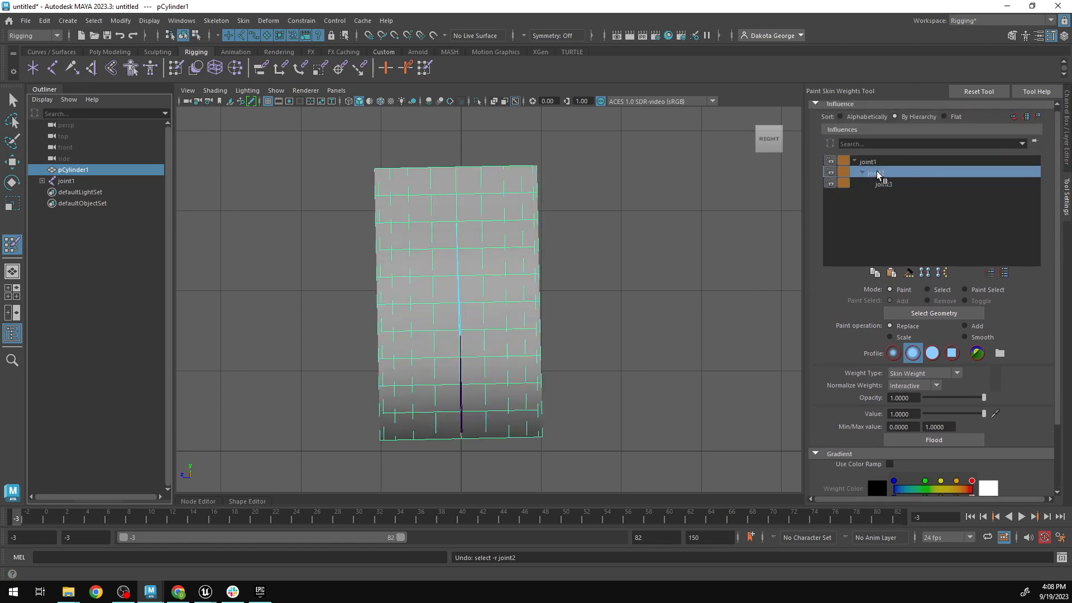
# Turn on the color ramp for the weight display and compare the influences of joint1, joint2 and joint3, ending on joint2.
pyautogui.click(871, 162)
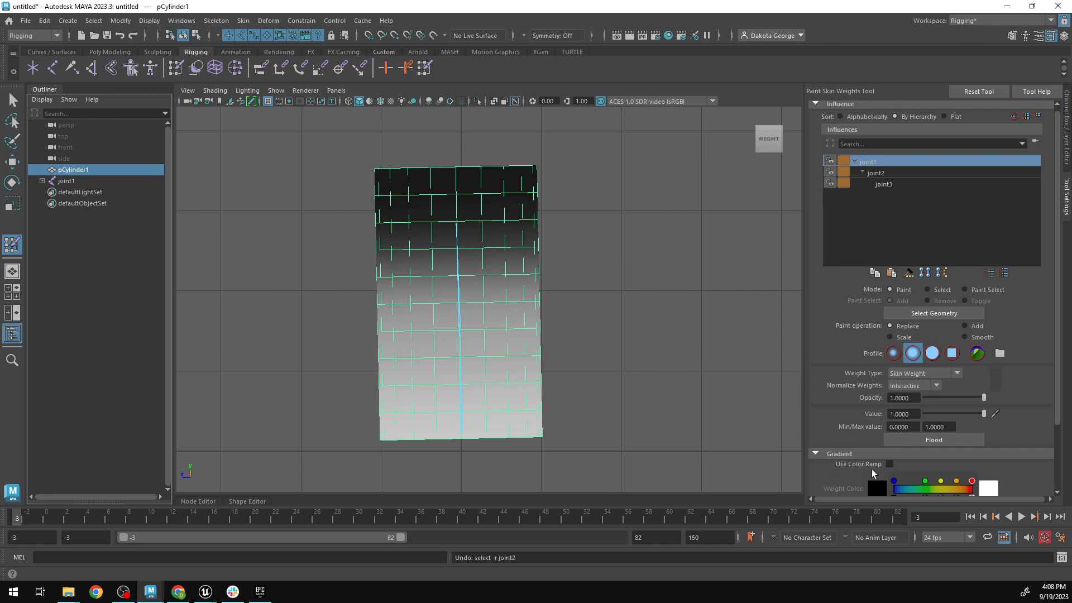
pyautogui.click(890, 465)
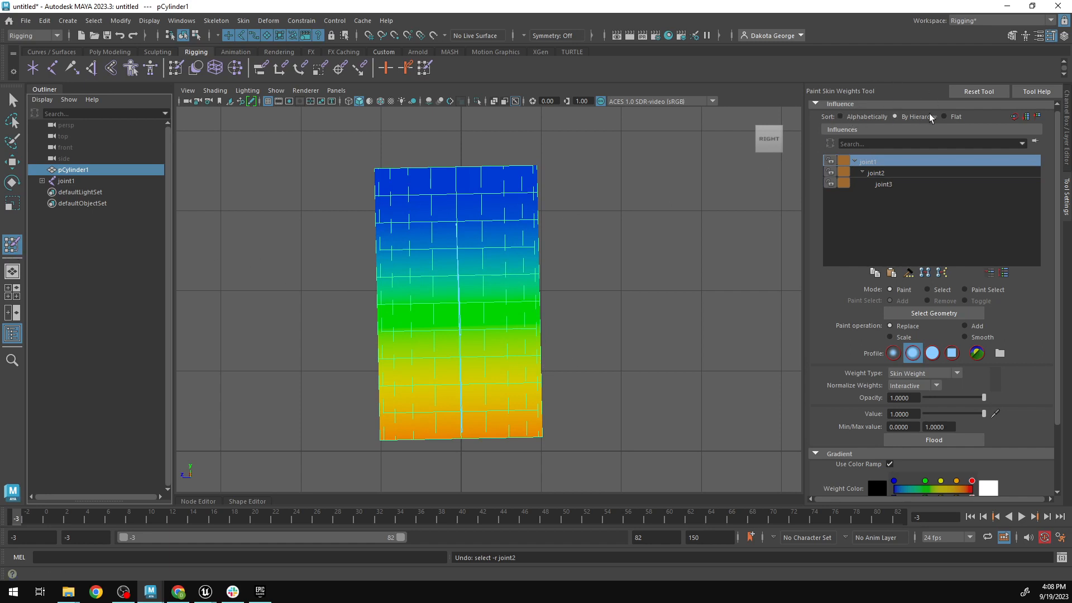
pyautogui.click(879, 173)
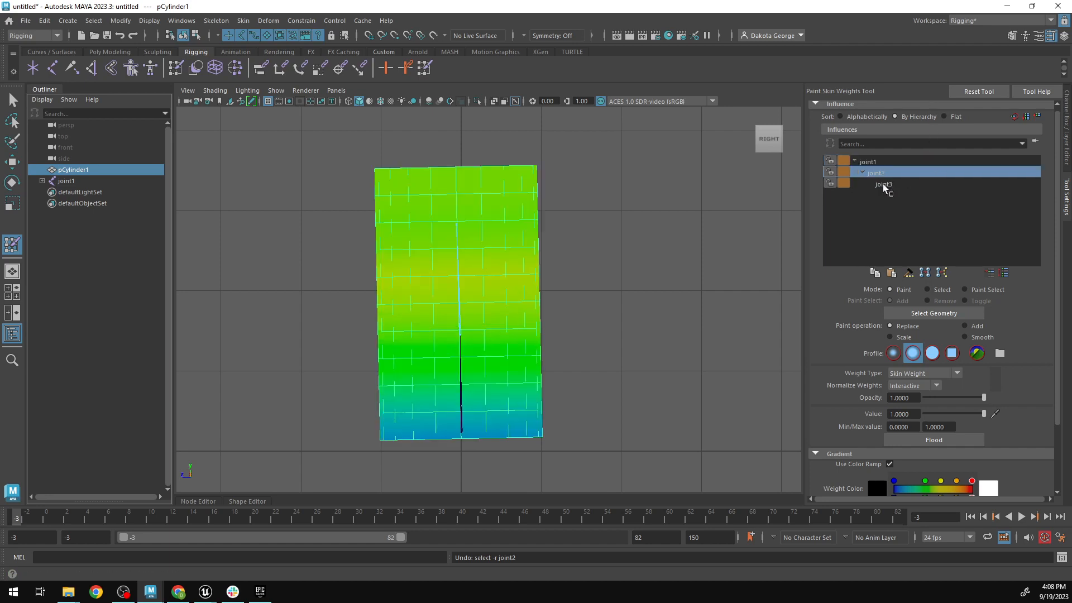
pyautogui.click(883, 184)
pyautogui.click(876, 173)
pyautogui.click(872, 162)
pyautogui.click(879, 172)
# Rotate joint2 about 64.5 degrees in Z to bend the cylinder's upper half over.
pyautogui.press('q')
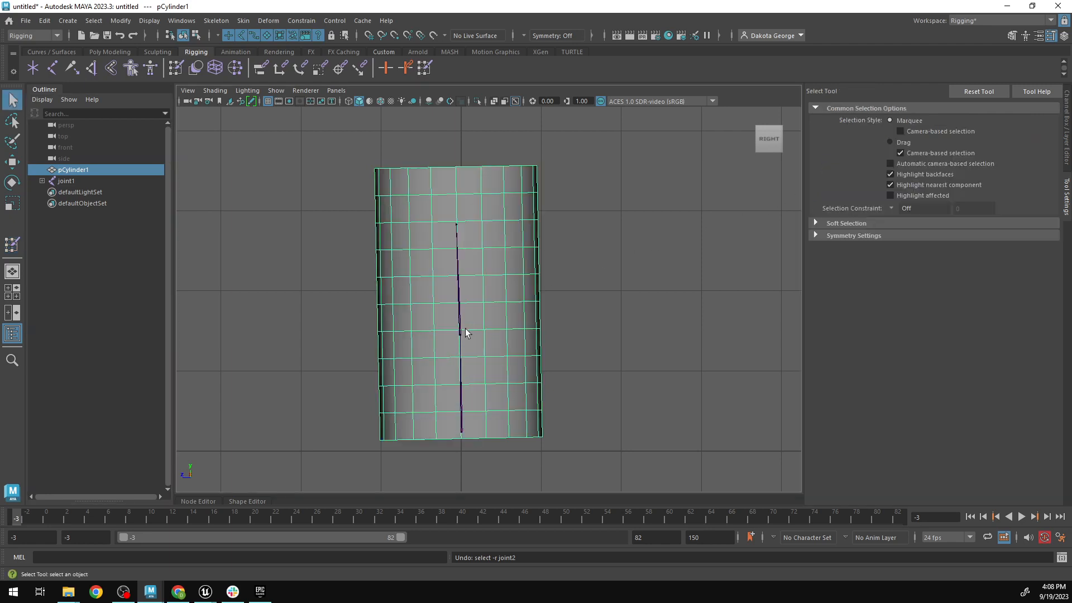
pyautogui.click(461, 337)
pyautogui.press('e')
pyautogui.moveTo(484, 311); pyautogui.dragTo(494, 342)
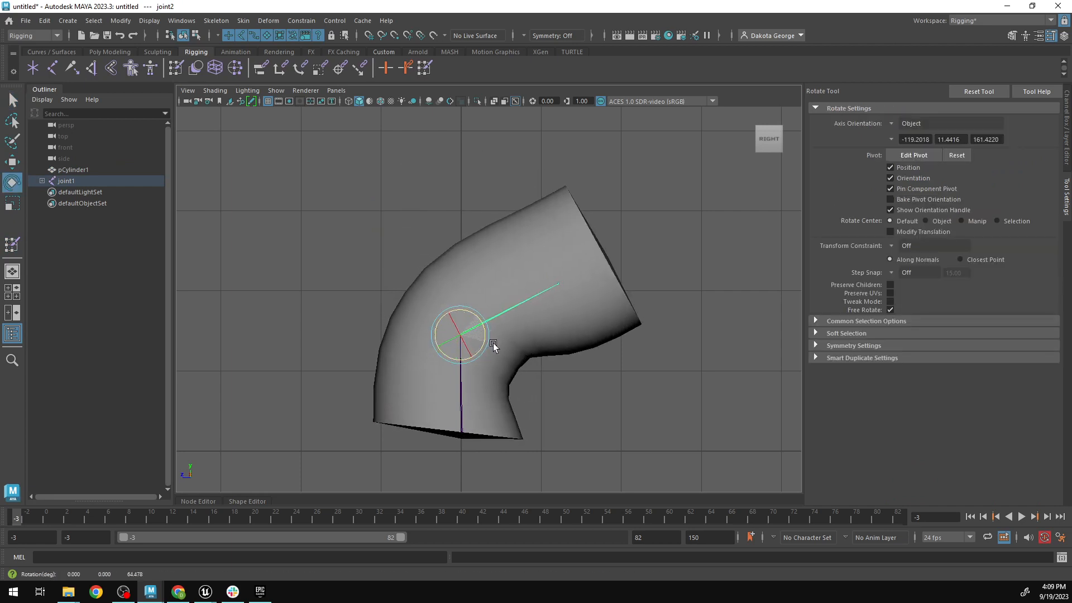
# Restart Paint Skin Weights on pCylinder1 with joint2 as the influence and show the bent cylinder in perspective view.
pyautogui.click(73, 169)
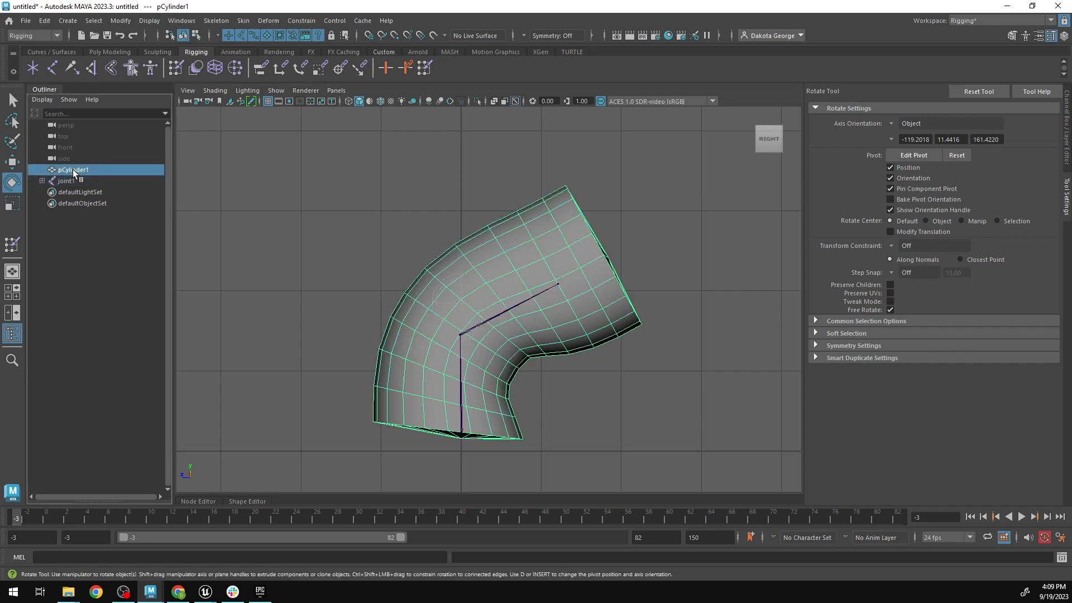
pyautogui.click(176, 69)
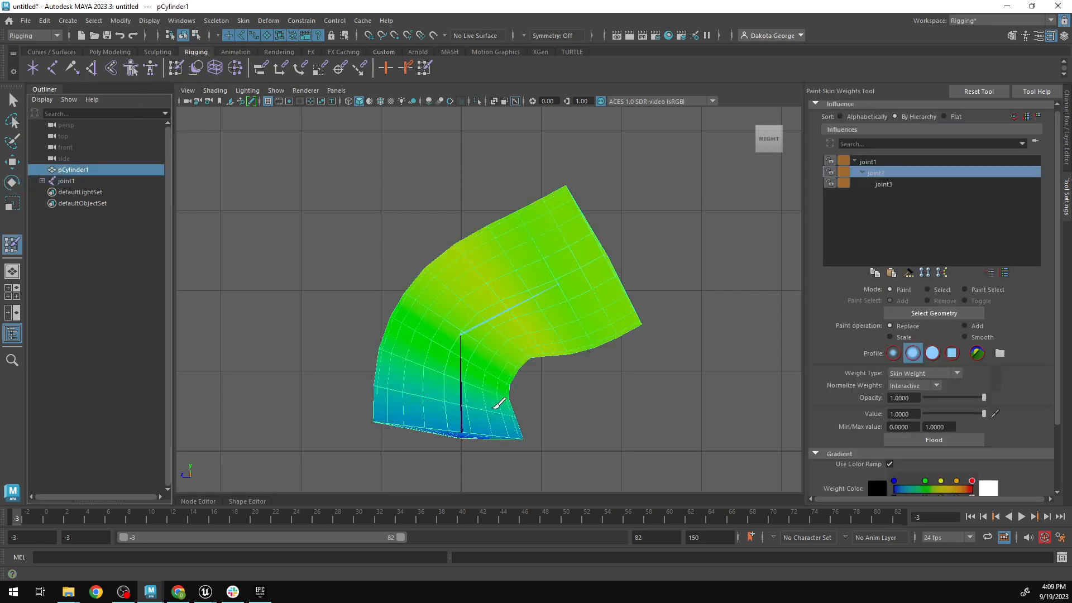
pyautogui.scroll(3, 479, 405)
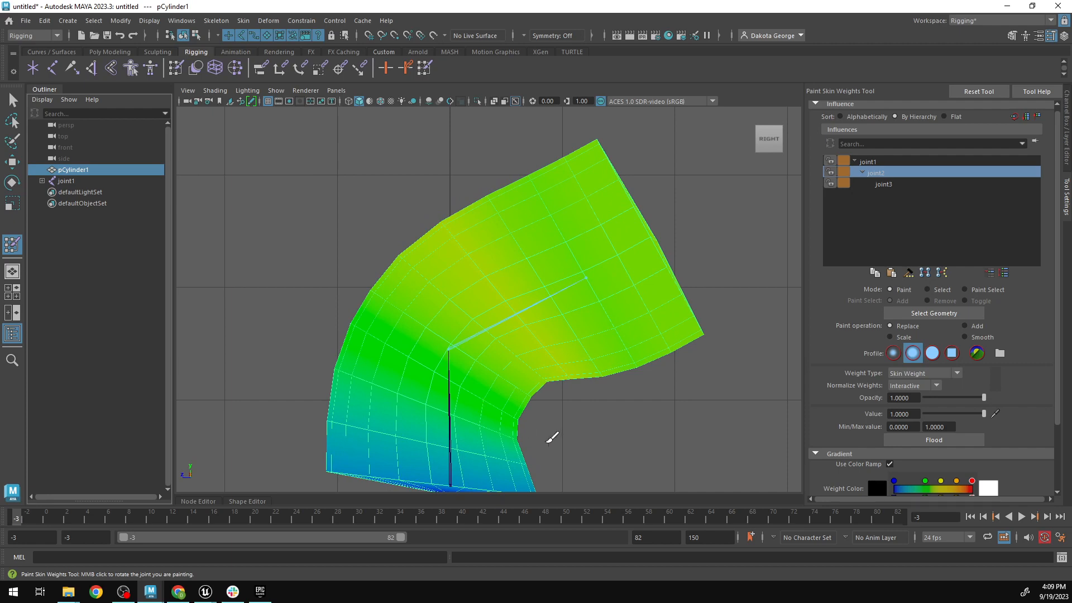
pyautogui.keyDown('alt'); pyautogui.moveTo(549, 420); pyautogui.dragTo(536, 354, button='middle'); pyautogui.keyUp('alt')
pyautogui.moveTo(535, 354)
pyautogui.keyDown('alt'); pyautogui.mouseDown()
pyautogui.moveTo(524, 359)
pyautogui.moveTo(506, 325)
pyautogui.moveTo(463, 317)
pyautogui.mouseUp(); pyautogui.keyUp('alt')
pyautogui.press('space')
pyautogui.scroll(6, 463, 316)
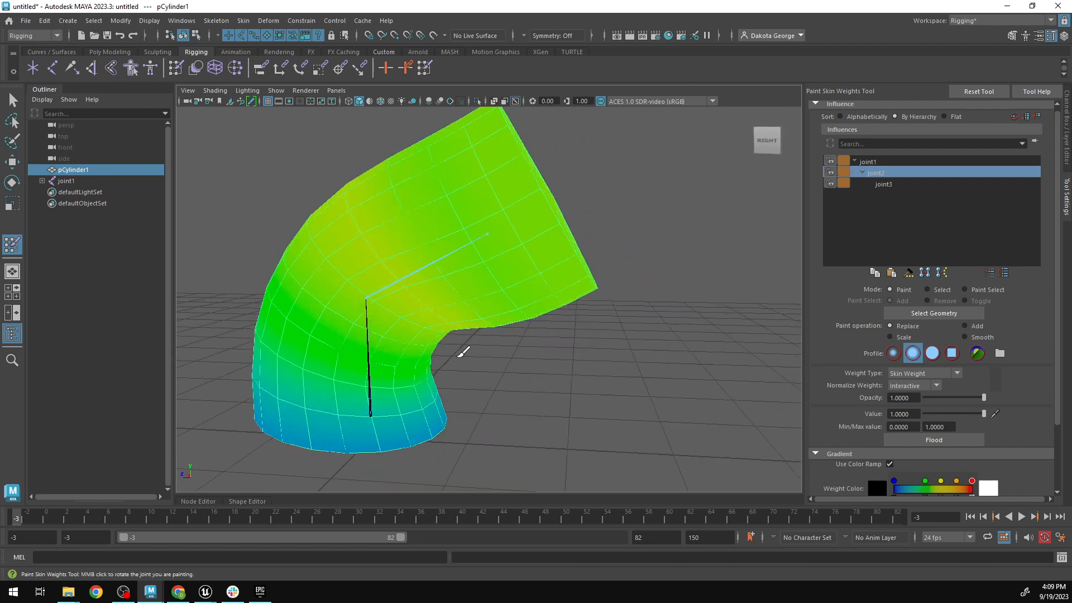
pyautogui.keyDown('alt'); pyautogui.moveTo(464, 354); pyautogui.dragTo(548, 342, button='middle'); pyautogui.keyUp('alt')
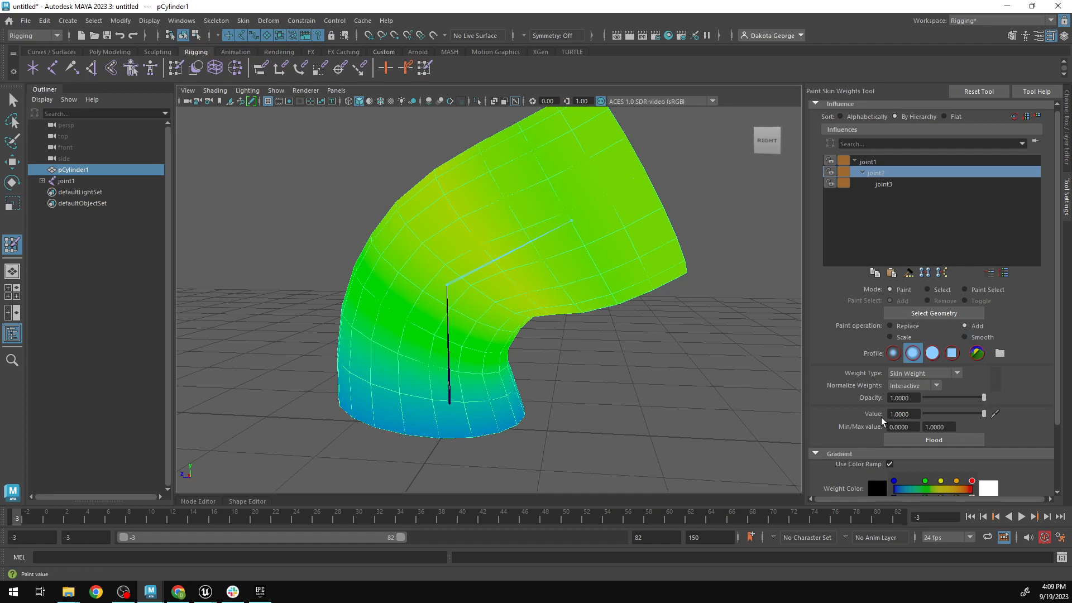
# Using the Add operation with a value of about 0.7767, paint joint2's weights over the side of the cylinder's upper half.
pyautogui.moveTo(984, 414); pyautogui.dragTo(945, 414)
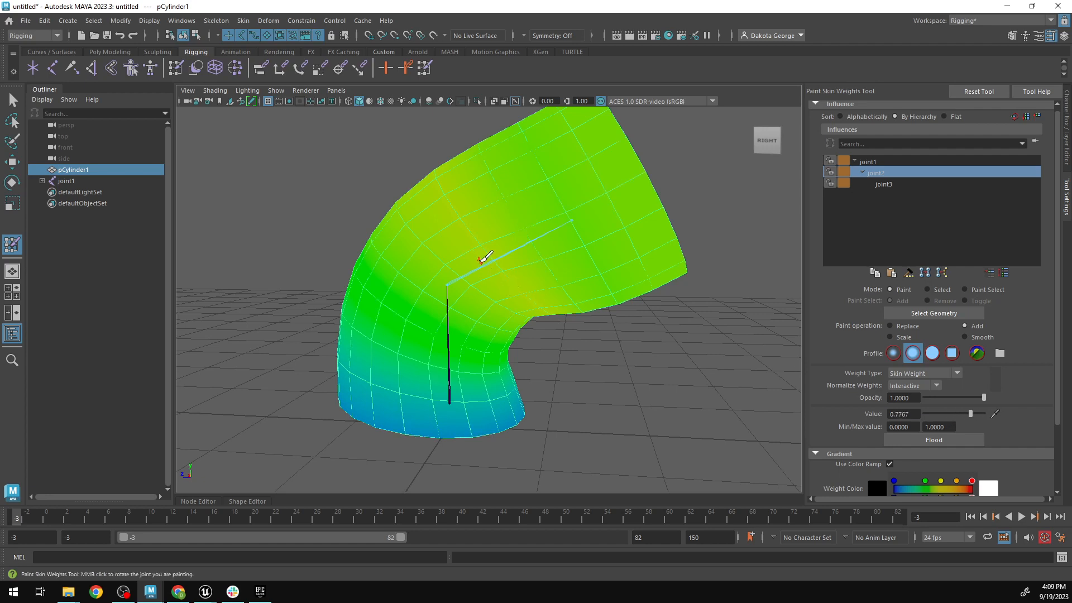
pyautogui.moveTo(483, 259)
pyautogui.mouseDown()
pyautogui.moveTo(534, 265)
pyautogui.moveTo(500, 265)
pyautogui.moveTo(516, 264)
pyautogui.moveTo(492, 279)
pyautogui.moveTo(516, 244)
pyautogui.moveTo(606, 247)
pyautogui.moveTo(701, 306)
pyautogui.mouseUp()
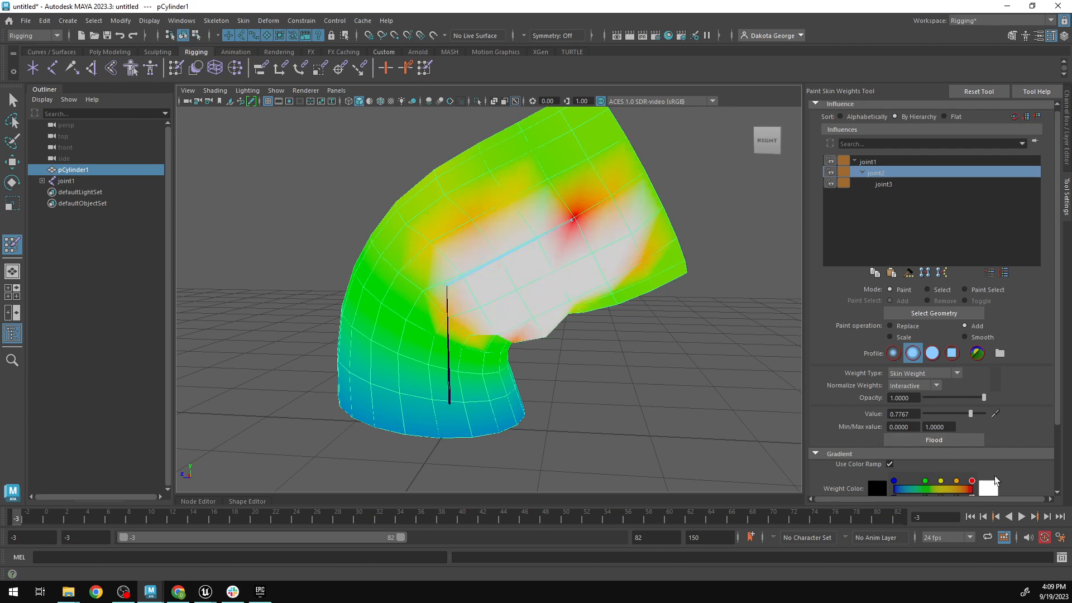
pyautogui.moveTo(679, 380)
pyautogui.keyDown('alt'); pyautogui.mouseDown()
pyautogui.moveTo(694, 391)
pyautogui.moveTo(560, 368)
pyautogui.moveTo(638, 390)
pyautogui.moveTo(670, 383)
pyautogui.mouseUp(); pyautogui.keyUp('alt')
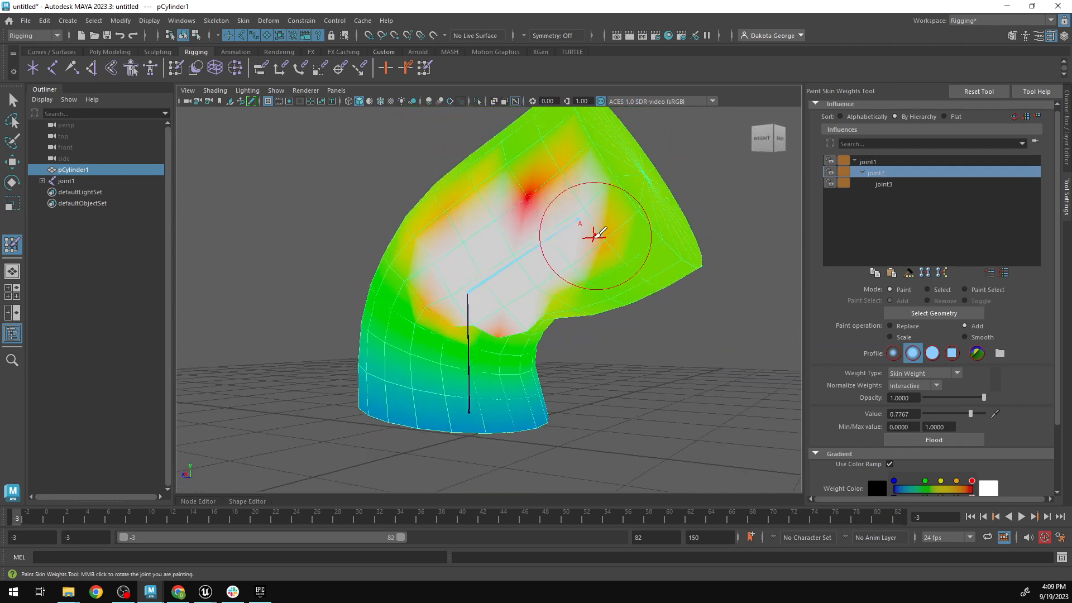
pyautogui.moveTo(595, 280)
pyautogui.mouseDown()
pyautogui.moveTo(550, 292)
pyautogui.moveTo(511, 173)
pyautogui.moveTo(425, 235)
pyautogui.moveTo(436, 236)
pyautogui.mouseUp()
pyautogui.keyDown('alt'); pyautogui.moveTo(659, 407); pyautogui.dragTo(689, 411); pyautogui.keyUp('alt')
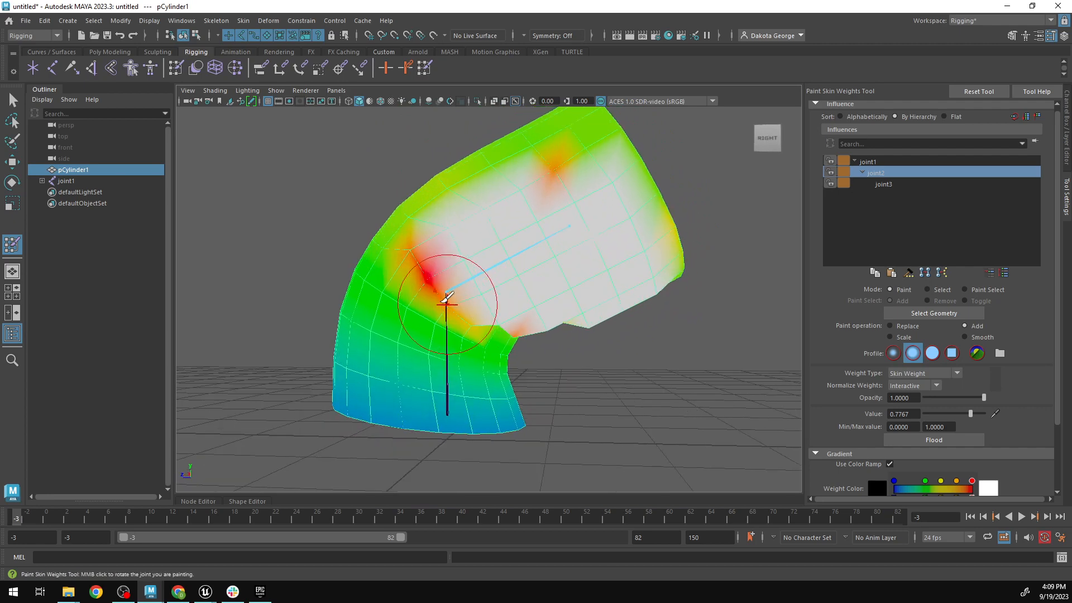
pyautogui.middleClick(448, 289)
pyautogui.moveTo(459, 283)
pyautogui.mouseDown(button='middle')
pyautogui.moveTo(456, 267)
pyautogui.moveTo(479, 279)
pyautogui.mouseUp(button='middle')
pyautogui.moveTo(658, 367)
pyautogui.keyDown('alt'); pyautogui.mouseDown()
pyautogui.moveTo(569, 344)
pyautogui.moveTo(471, 366)
pyautogui.moveTo(624, 373)
pyautogui.moveTo(637, 362)
pyautogui.moveTo(565, 320)
pyautogui.mouseUp(); pyautogui.keyUp('alt')
pyautogui.click(603, 292)
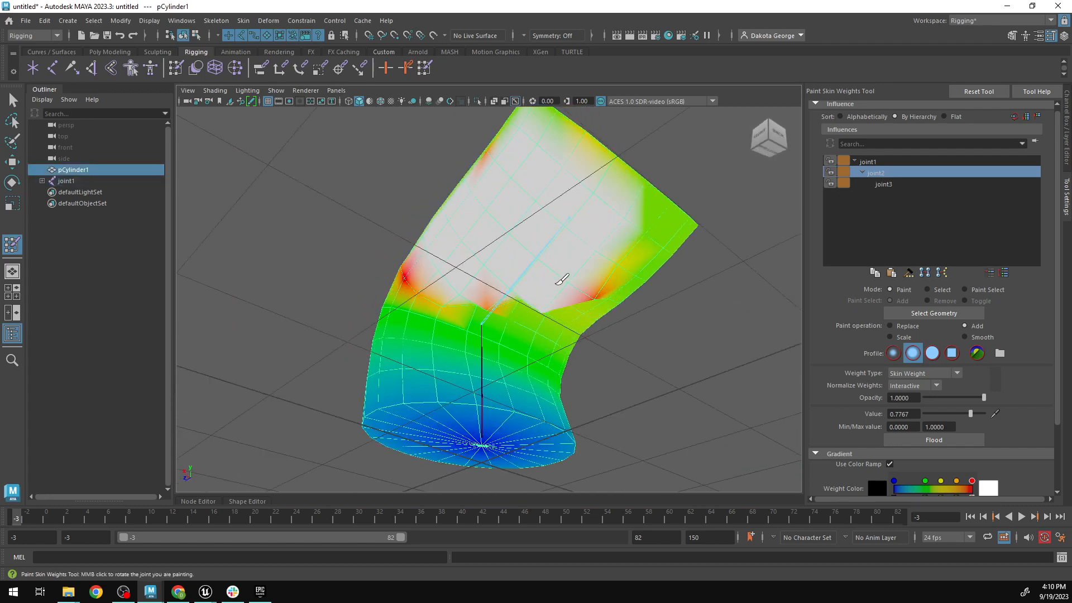
# Keep the paint operation on Add and temporarily use the smooth brush to soften joint2's painted weights on the upper half.
pyautogui.keyDown('alt'); pyautogui.moveTo(555, 259); pyautogui.dragTo(570, 292); pyautogui.keyUp('alt')
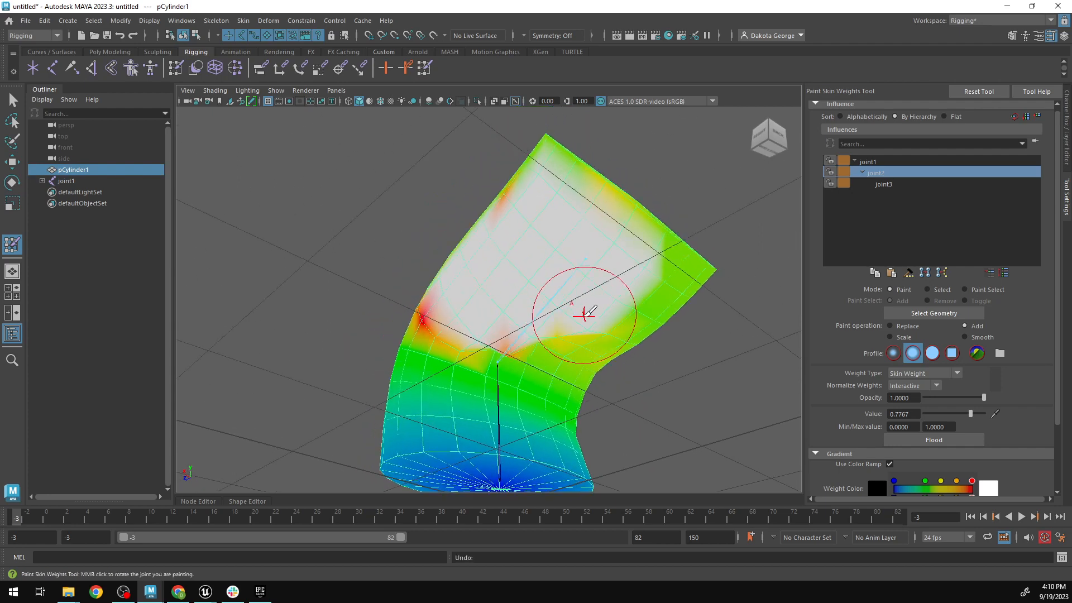
pyautogui.press('shift')
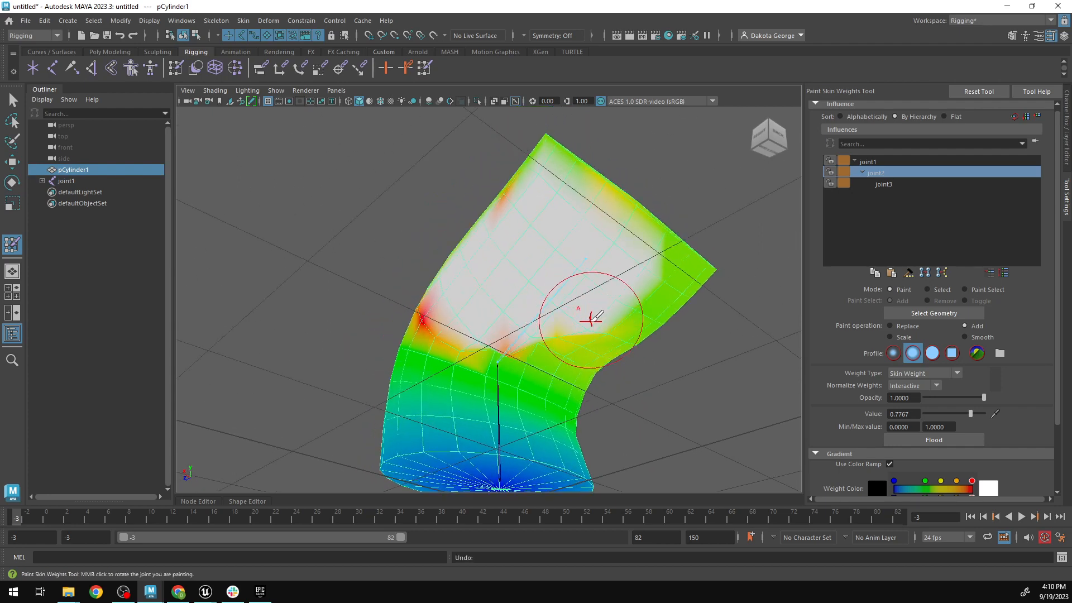
pyautogui.click(971, 339)
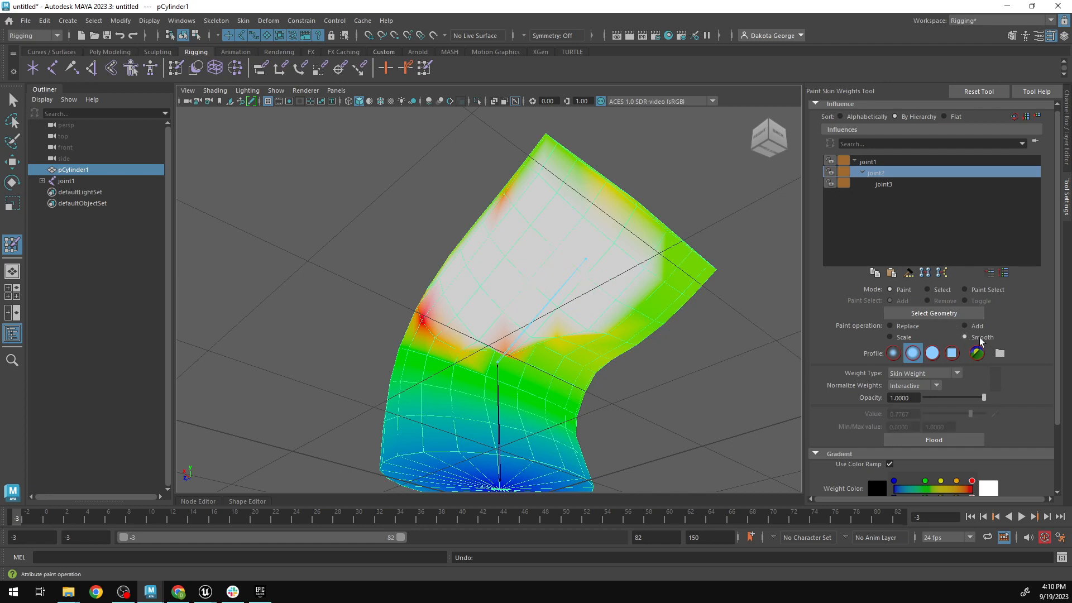
pyautogui.click(966, 326)
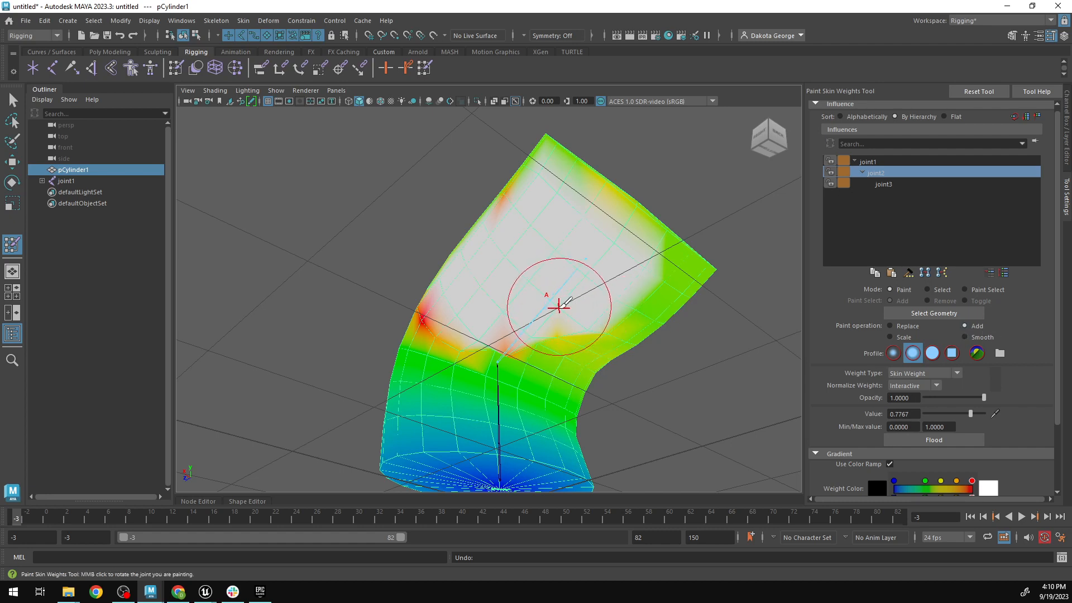
pyautogui.moveTo(567, 314)
pyautogui.mouseDown()
pyautogui.moveTo(479, 335)
pyautogui.moveTo(511, 310)
pyautogui.moveTo(557, 318)
pyautogui.moveTo(560, 306)
pyautogui.moveTo(564, 341)
pyautogui.moveTo(610, 313)
pyautogui.moveTo(499, 320)
pyautogui.moveTo(463, 335)
pyautogui.moveTo(528, 335)
pyautogui.moveTo(524, 304)
pyautogui.moveTo(485, 292)
pyautogui.moveTo(508, 324)
pyautogui.mouseUp()
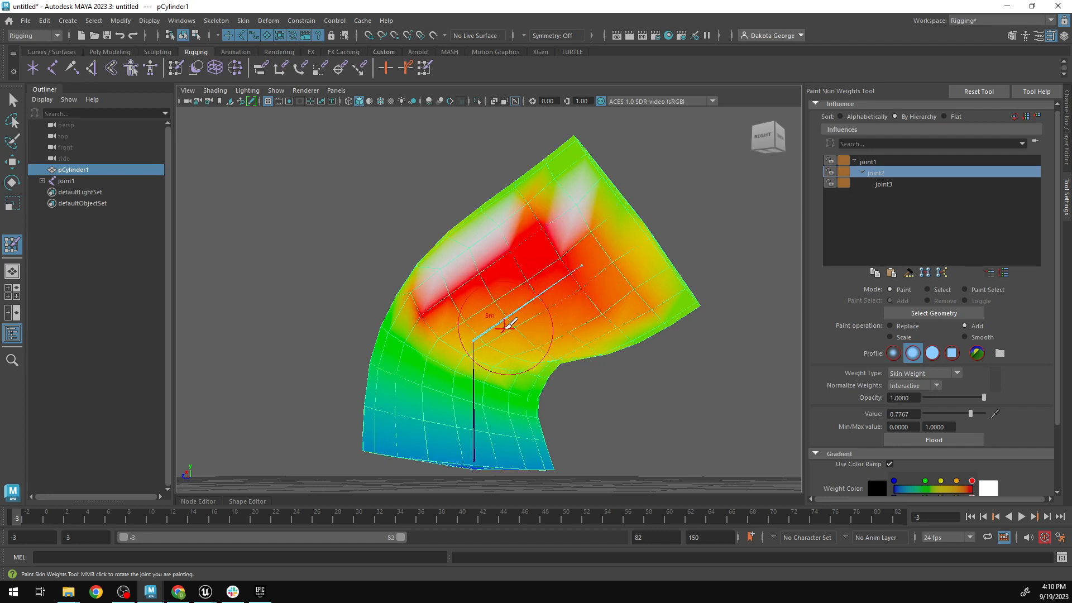
# Switch the influence to joint3 and add weight at 0.7767 across the cylinder's upper section and down into the bend.
pyautogui.click(882, 184)
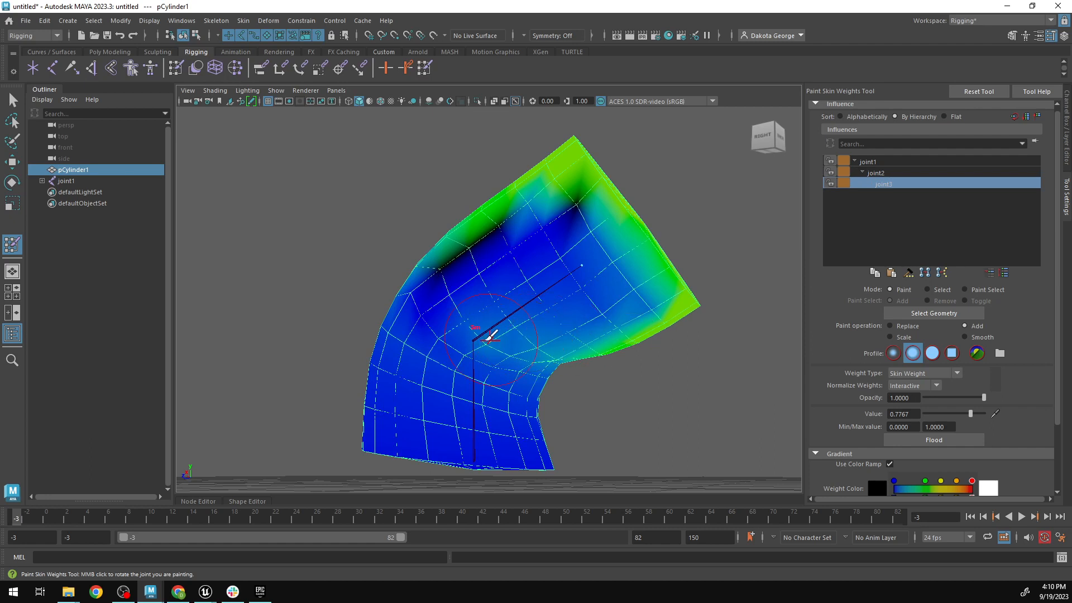
pyautogui.moveTo(570, 227)
pyautogui.mouseDown()
pyautogui.moveTo(580, 212)
pyautogui.moveTo(587, 312)
pyautogui.moveTo(502, 245)
pyautogui.moveTo(464, 263)
pyautogui.mouseUp()
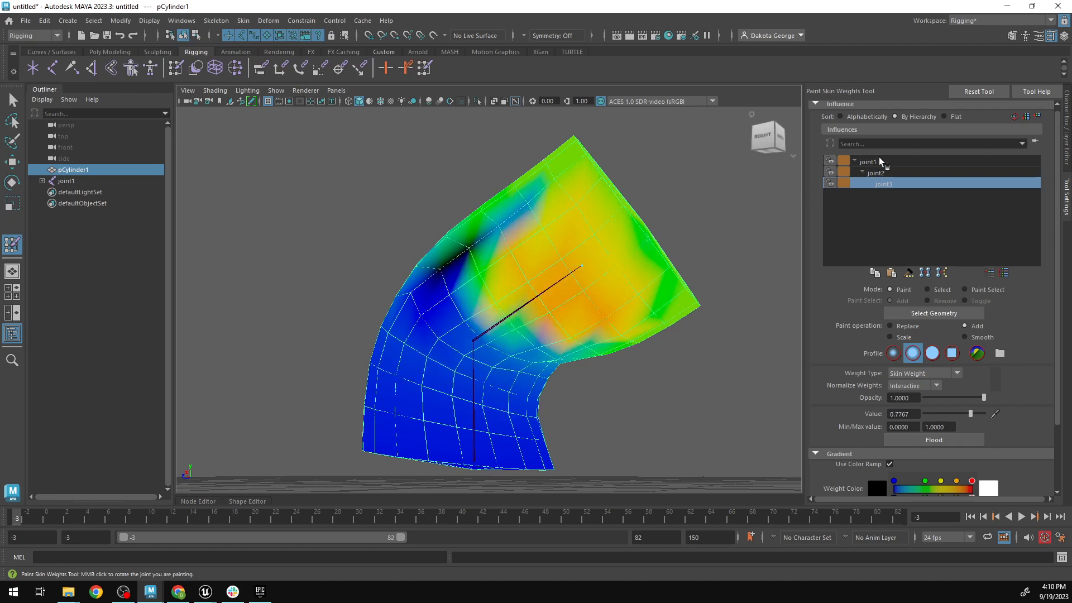
pyautogui.moveTo(581, 289)
pyautogui.mouseDown()
pyautogui.moveTo(581, 256)
pyautogui.moveTo(531, 229)
pyautogui.moveTo(475, 257)
pyautogui.moveTo(453, 341)
pyautogui.moveTo(510, 337)
pyautogui.mouseUp()
pyautogui.moveTo(398, 281)
pyautogui.keyDown('alt'); pyautogui.mouseDown()
pyautogui.moveTo(472, 301)
pyautogui.moveTo(434, 299)
pyautogui.mouseUp(); pyautogui.keyUp('alt')
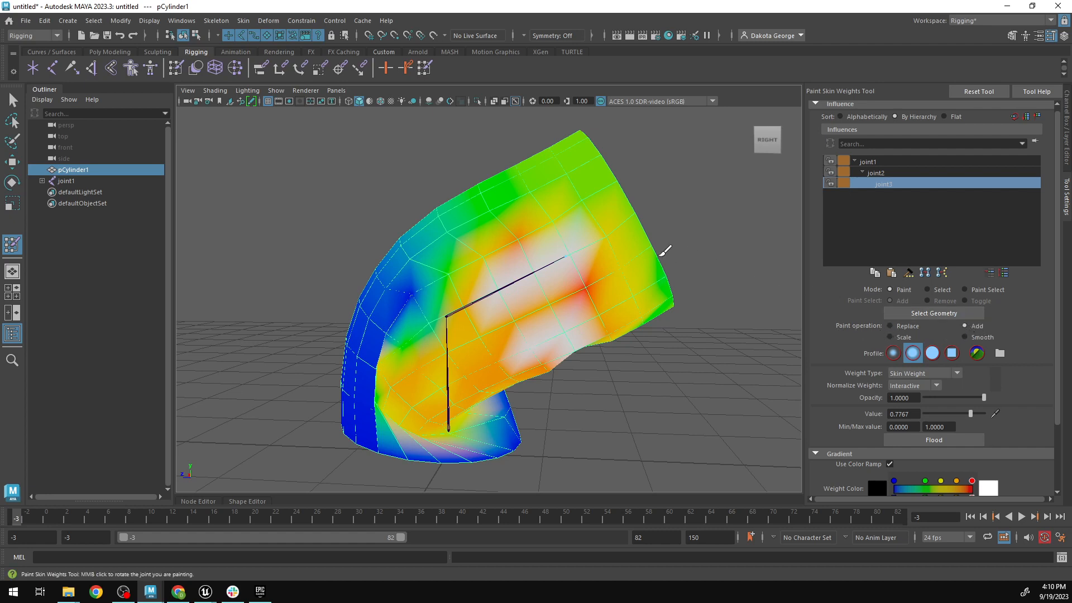
pyautogui.moveTo(510, 237); pyautogui.dragTo(602, 255)
pyautogui.moveTo(522, 288)
pyautogui.keyDown('shift'); pyautogui.mouseDown()
pyautogui.moveTo(553, 258)
pyautogui.moveTo(556, 277)
pyautogui.mouseUp(); pyautogui.keyUp('shift')
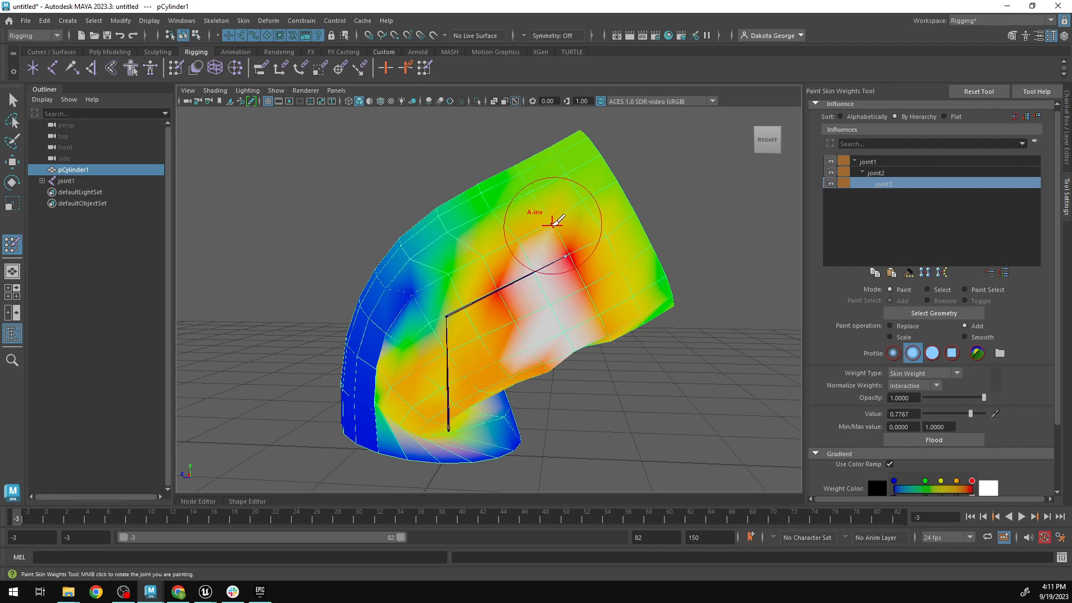
pyautogui.moveTo(551, 229)
pyautogui.mouseDown()
pyautogui.moveTo(536, 251)
pyautogui.moveTo(449, 294)
pyautogui.moveTo(408, 333)
pyautogui.mouseUp()
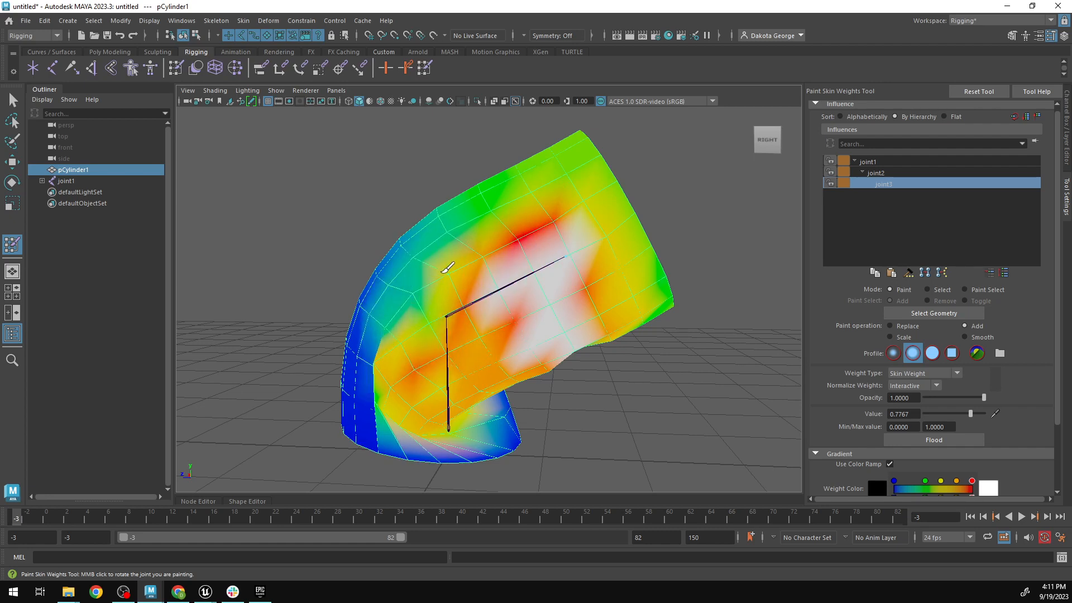
# Set the brush value to 1 and add joint3 weight across the side and outer face of the cylinder's upper half.
pyautogui.moveTo(971, 414); pyautogui.dragTo(983, 414)
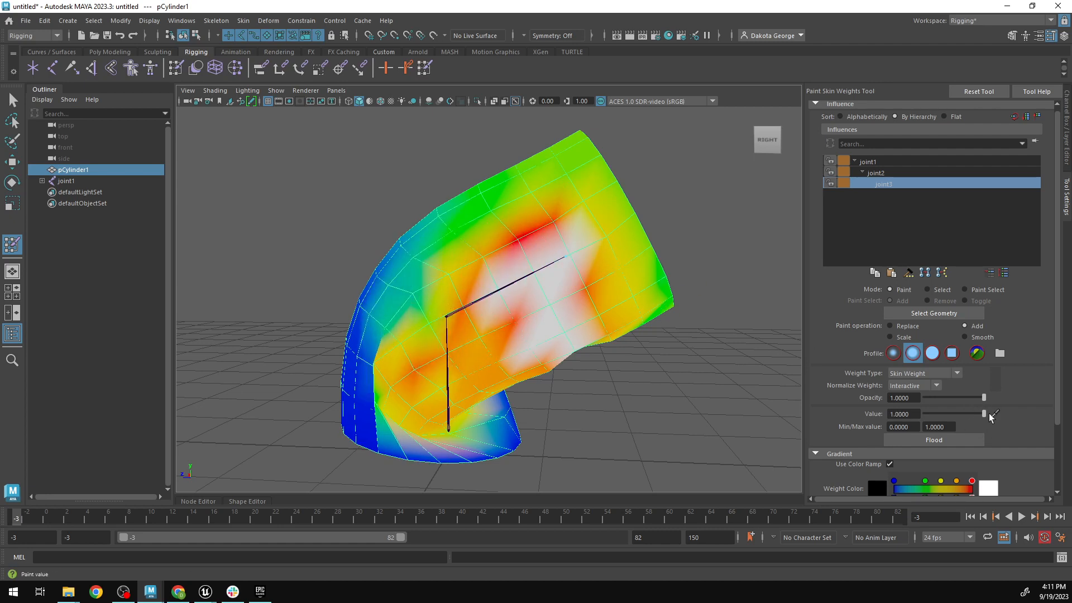
pyautogui.moveTo(575, 239)
pyautogui.mouseDown()
pyautogui.moveTo(545, 232)
pyautogui.moveTo(610, 263)
pyautogui.moveTo(581, 233)
pyautogui.moveTo(592, 235)
pyautogui.moveTo(548, 216)
pyautogui.moveTo(518, 267)
pyautogui.mouseUp()
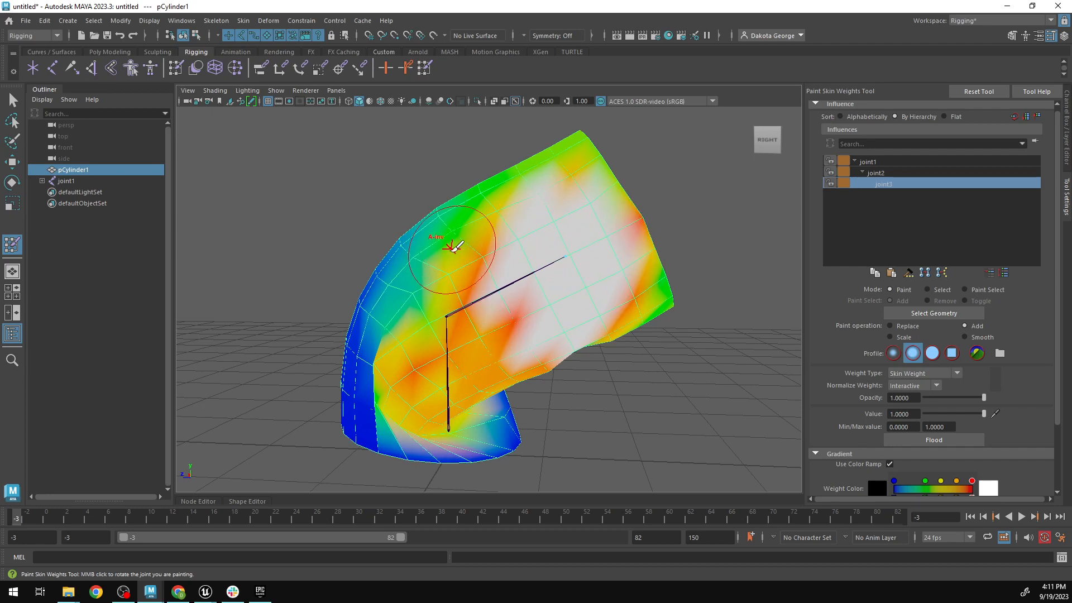
pyautogui.moveTo(433, 275)
pyautogui.keyDown('alt'); pyautogui.mouseDown()
pyautogui.moveTo(478, 296)
pyautogui.moveTo(548, 193)
pyautogui.mouseUp(); pyautogui.keyUp('alt')
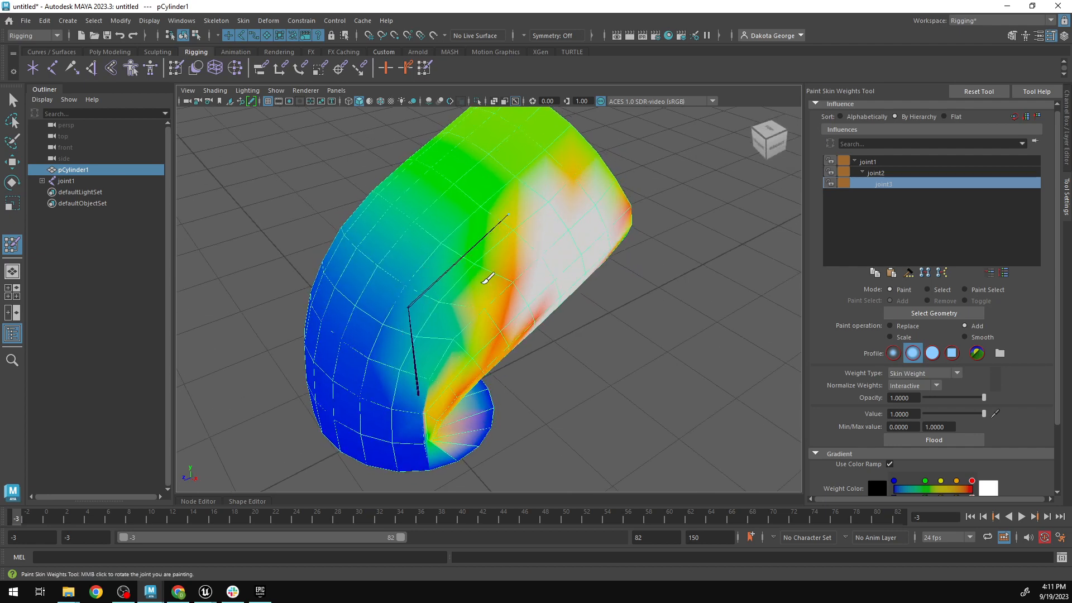
pyautogui.moveTo(443, 246); pyautogui.dragTo(458, 295)
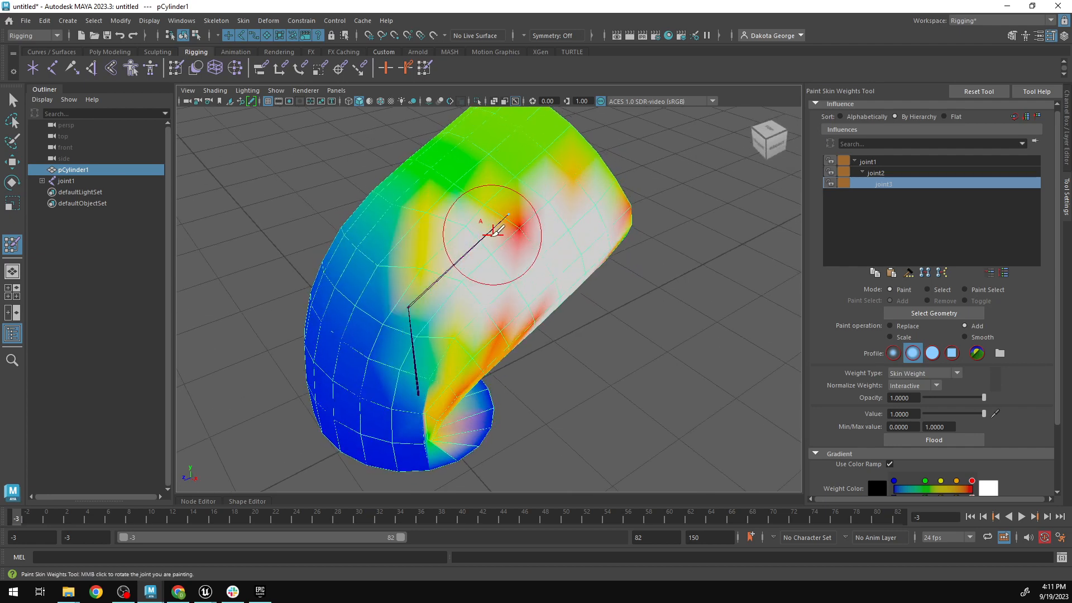
pyautogui.moveTo(486, 240)
pyautogui.mouseDown()
pyautogui.moveTo(494, 235)
pyautogui.moveTo(469, 210)
pyautogui.moveTo(468, 248)
pyautogui.moveTo(491, 257)
pyautogui.mouseUp()
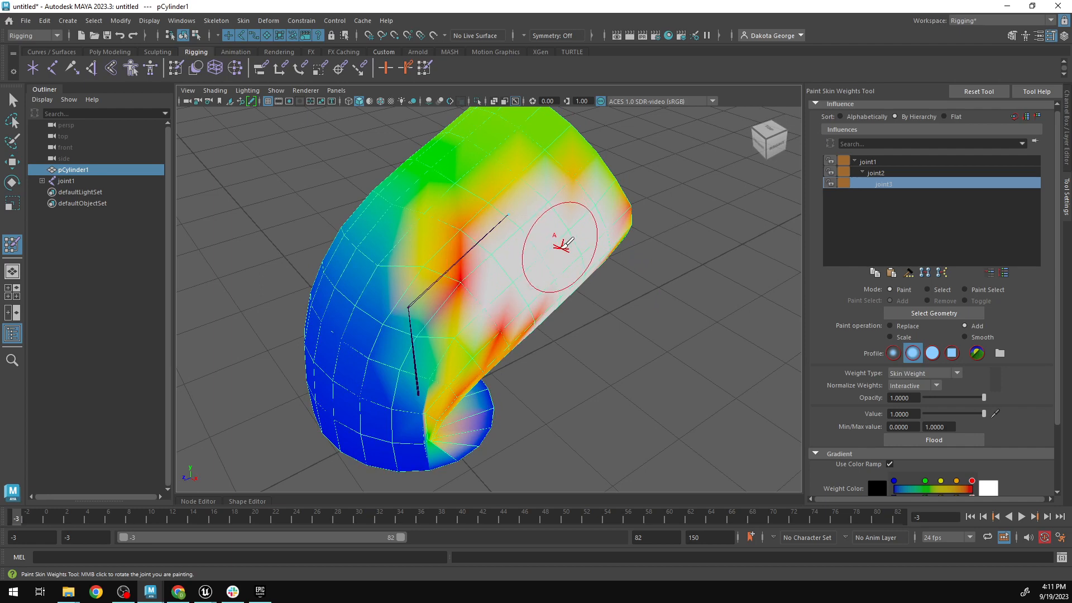
pyautogui.press('space')
pyautogui.moveTo(560, 249); pyautogui.dragTo(559, 219)
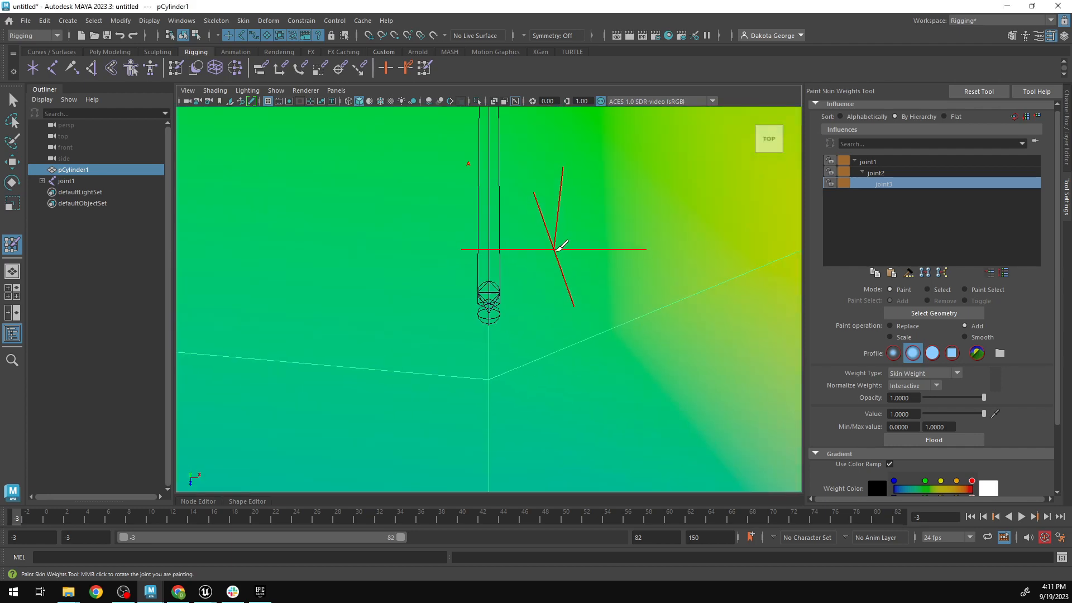
pyautogui.scroll(-10, 553, 246)
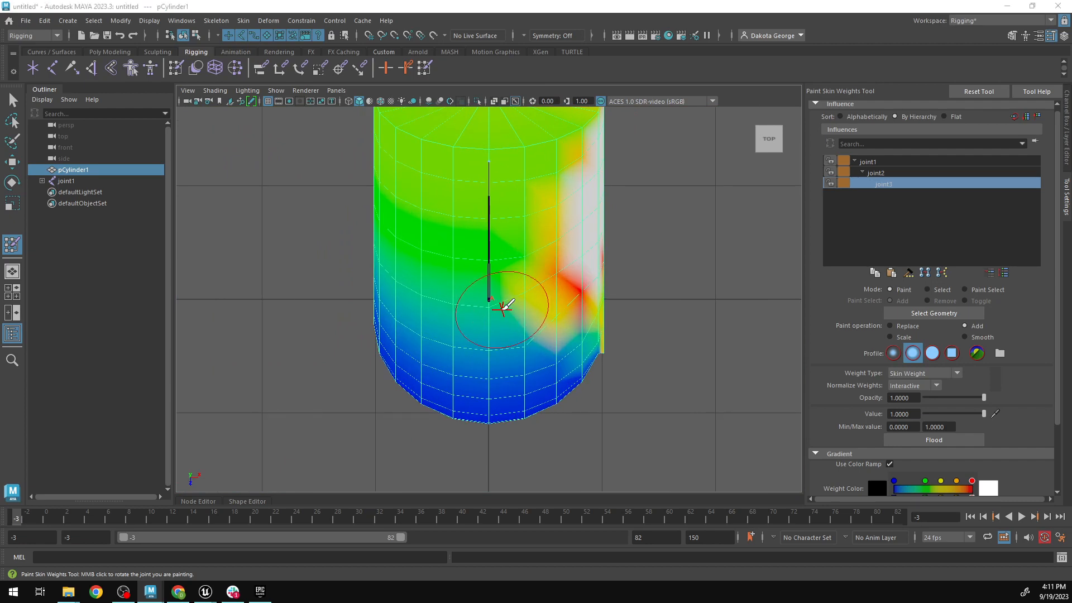
pyautogui.press('space')
pyautogui.moveTo(505, 306)
pyautogui.mouseDown()
pyautogui.moveTo(502, 273)
pyautogui.moveTo(531, 249)
pyautogui.moveTo(545, 182)
pyautogui.moveTo(551, 213)
pyautogui.moveTo(535, 221)
pyautogui.mouseUp()
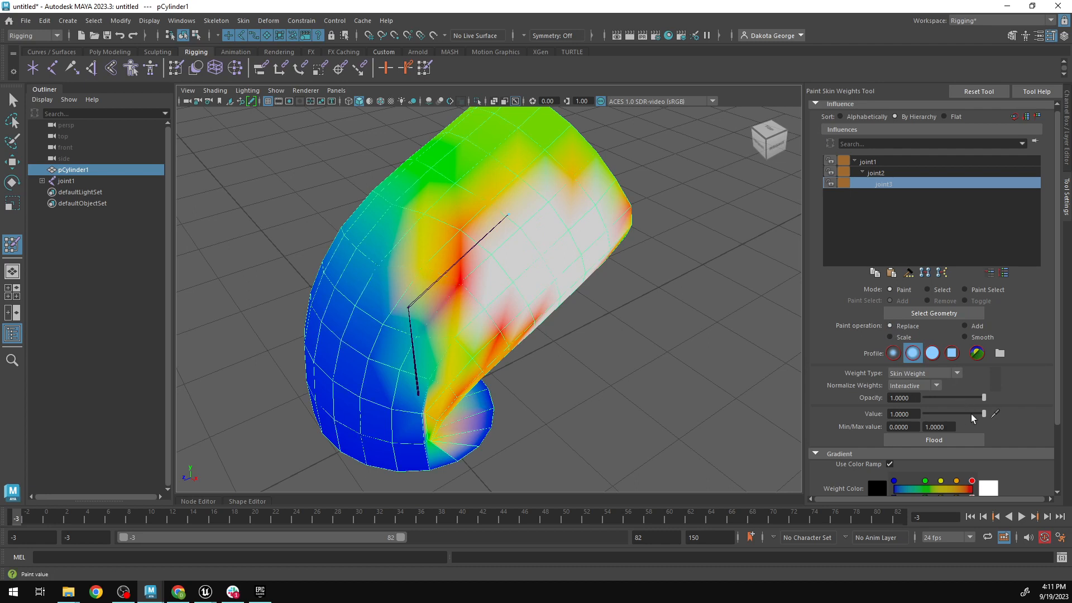
# Using the Replace operation with a value of about 0.1262, paint over joint3's weights on the cylinder's upper half.
pyautogui.moveTo(976, 416); pyautogui.dragTo(932, 417)
pyautogui.moveTo(603, 229)
pyautogui.mouseDown()
pyautogui.moveTo(532, 219)
pyautogui.moveTo(472, 279)
pyautogui.moveTo(530, 184)
pyautogui.moveTo(495, 292)
pyautogui.moveTo(461, 313)
pyautogui.mouseUp()
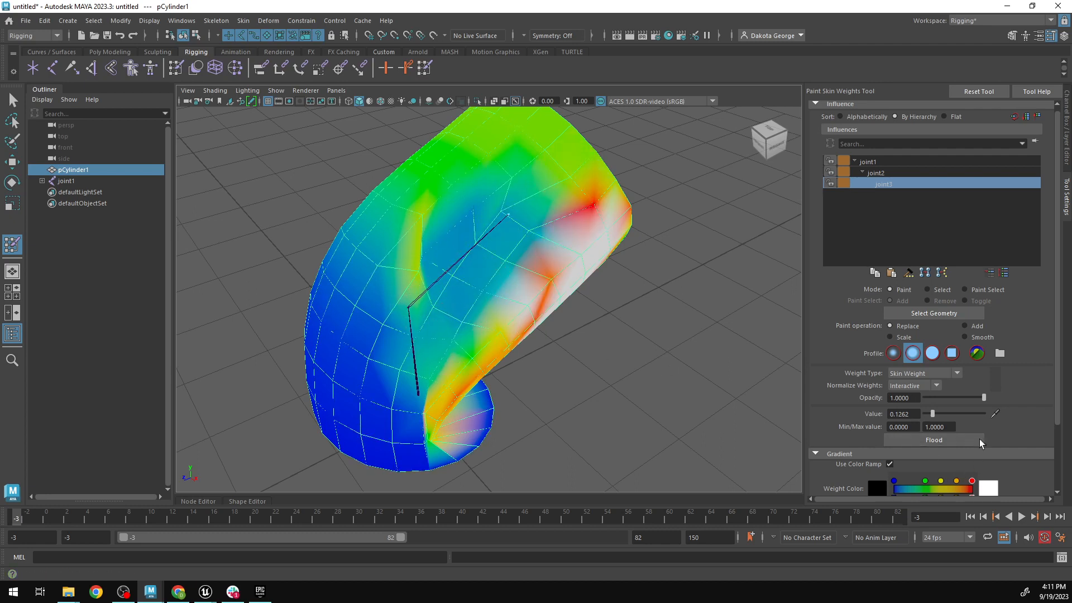
pyautogui.scroll(-3, 983, 436)
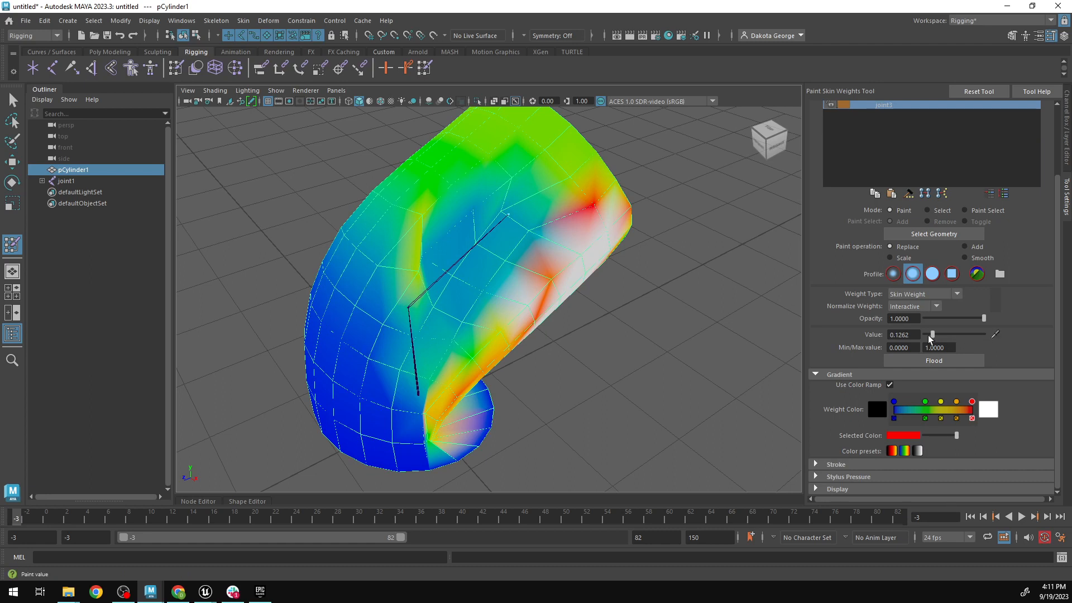
# Replace joint3's weights around the cylinder with a value of about 0.4951 and smooth the painted weights near the base.
pyautogui.moveTo(933, 334); pyautogui.dragTo(954, 335)
pyautogui.moveTo(522, 215)
pyautogui.mouseDown()
pyautogui.moveTo(455, 268)
pyautogui.moveTo(490, 227)
pyautogui.moveTo(528, 241)
pyautogui.moveTo(391, 358)
pyautogui.moveTo(424, 424)
pyautogui.moveTo(474, 401)
pyautogui.moveTo(434, 363)
pyautogui.moveTo(428, 400)
pyautogui.moveTo(503, 441)
pyautogui.moveTo(521, 402)
pyautogui.mouseUp()
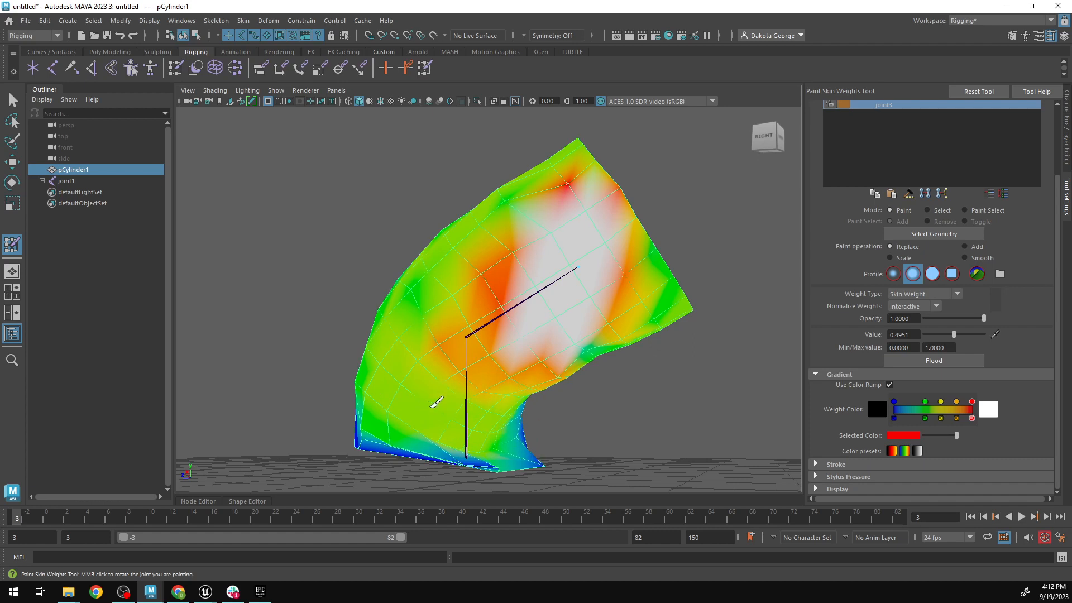
pyautogui.moveTo(407, 404)
pyautogui.keyDown('shift'); pyautogui.mouseDown()
pyautogui.moveTo(409, 414)
pyautogui.moveTo(375, 381)
pyautogui.moveTo(412, 387)
pyautogui.moveTo(501, 434)
pyautogui.mouseUp(); pyautogui.keyUp('shift')
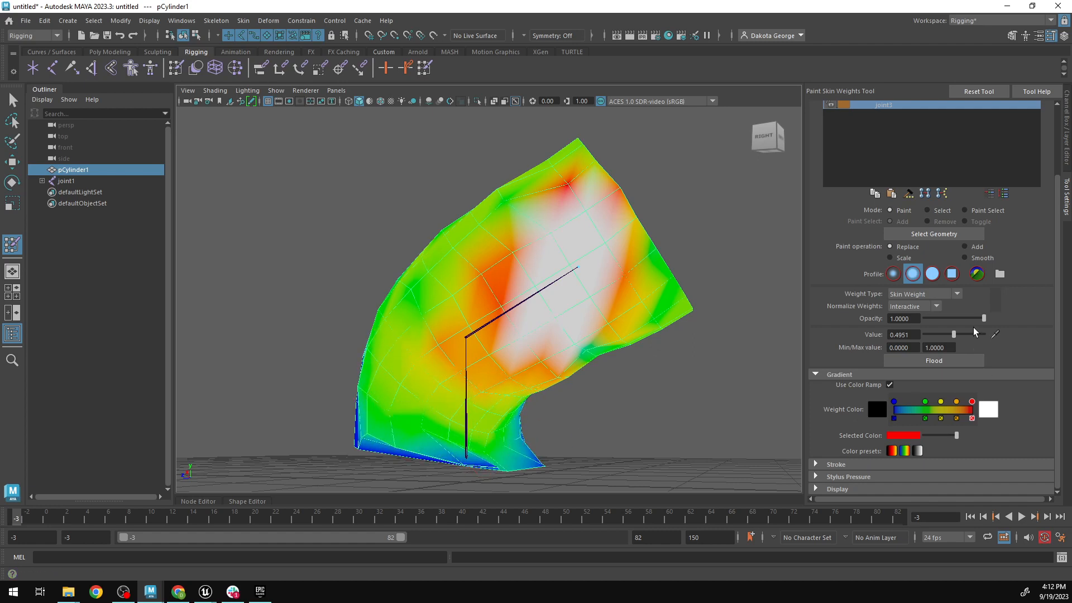
# Set the Replace value to 0, paint joint3's weights off the cylinder's base, and leave the weight painting tool.
pyautogui.moveTo(954, 335); pyautogui.dragTo(925, 335)
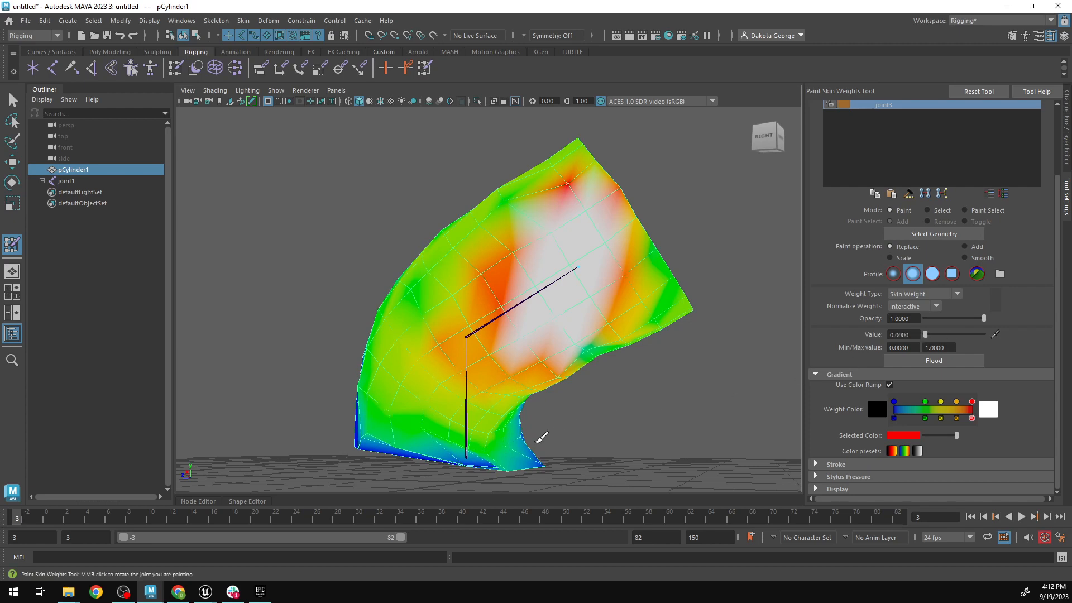
pyautogui.moveTo(541, 437)
pyautogui.keyDown('alt'); pyautogui.mouseDown()
pyautogui.moveTo(507, 442)
pyautogui.moveTo(505, 419)
pyautogui.moveTo(455, 427)
pyautogui.moveTo(367, 407)
pyautogui.moveTo(476, 363)
pyautogui.mouseUp(); pyautogui.keyUp('alt')
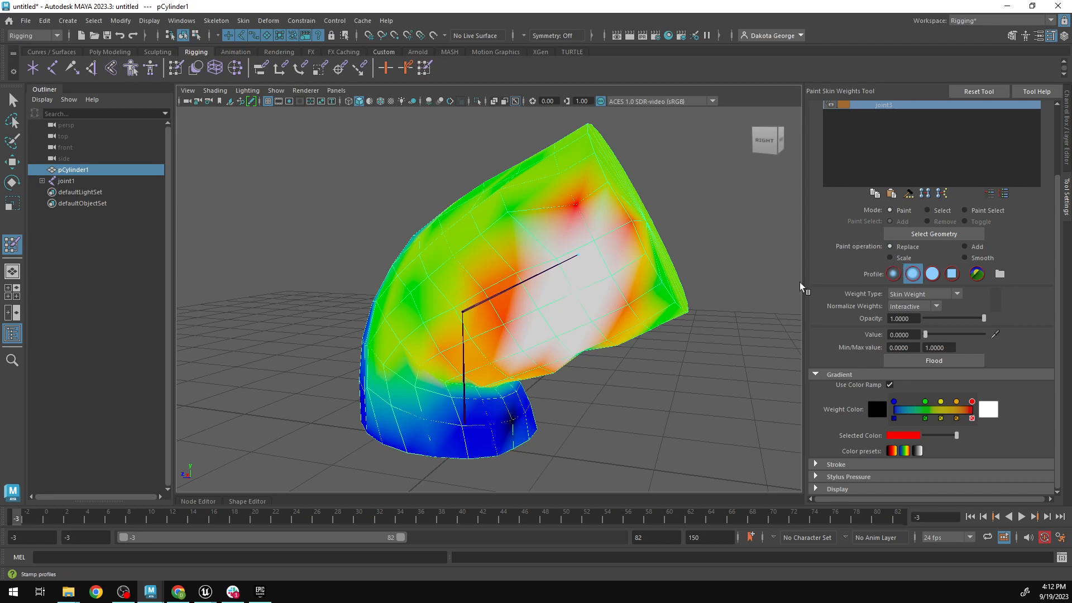
pyautogui.moveTo(530, 431); pyautogui.dragTo(422, 420)
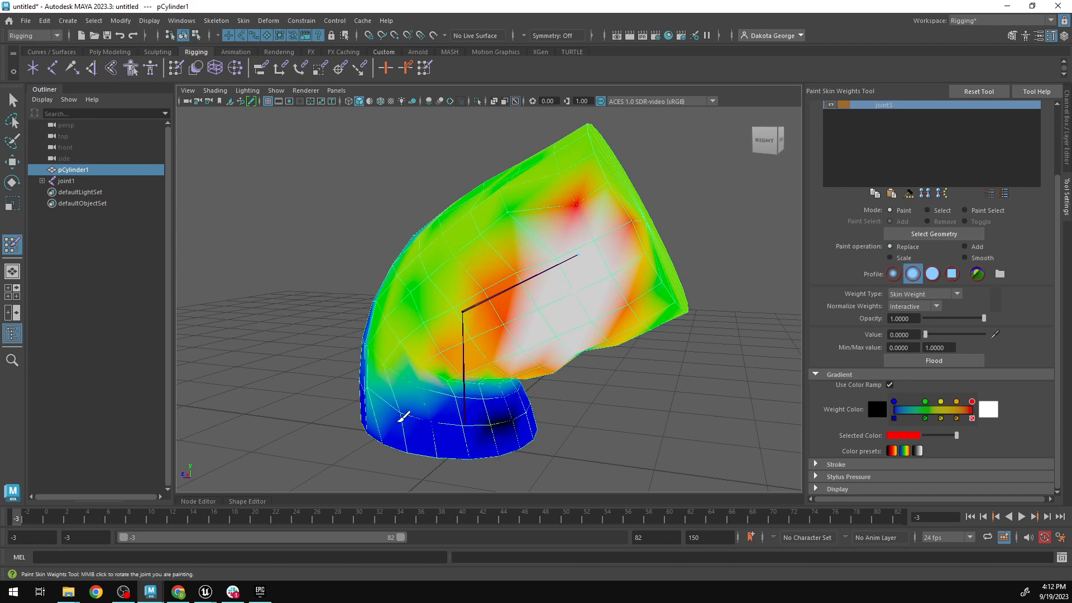
pyautogui.moveTo(622, 426)
pyautogui.keyDown('alt'); pyautogui.mouseDown()
pyautogui.moveTo(555, 407)
pyautogui.moveTo(531, 335)
pyautogui.moveTo(589, 352)
pyautogui.moveTo(628, 336)
pyautogui.mouseUp(); pyautogui.keyUp('alt')
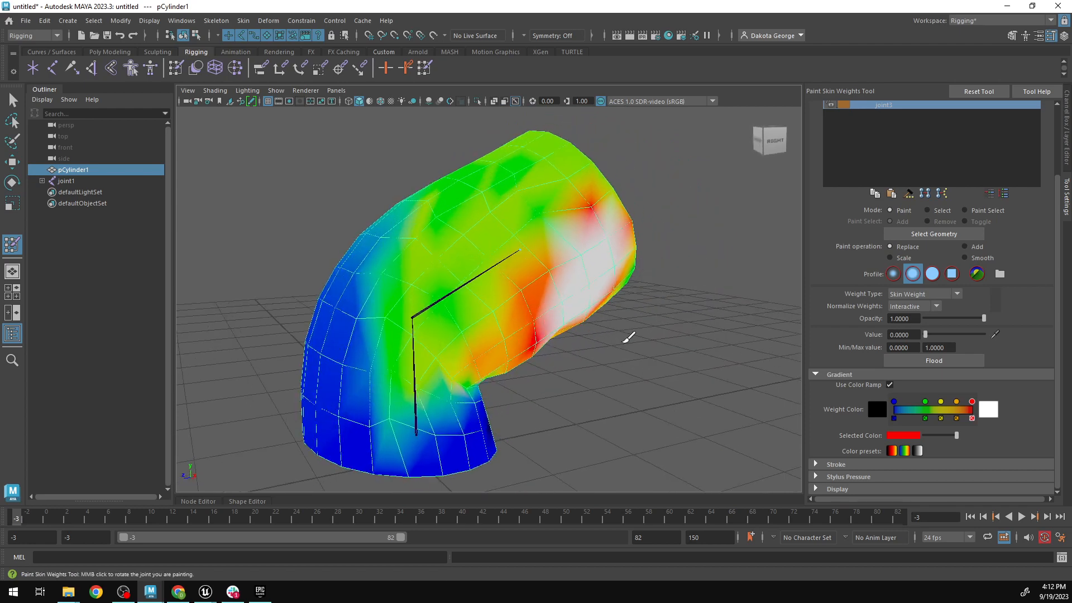
pyautogui.press('q')
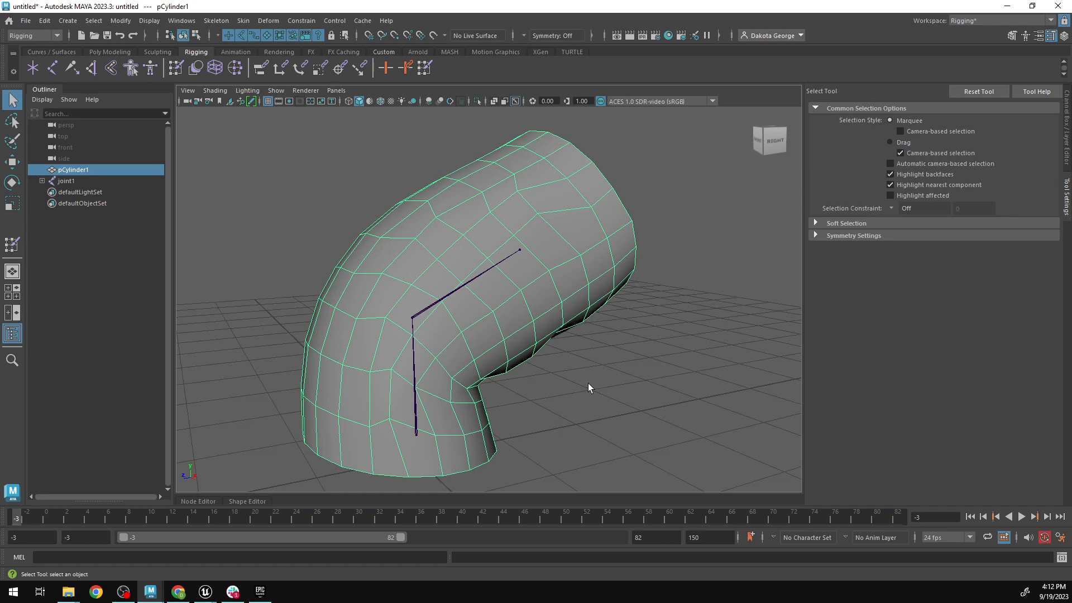
# Switch to the other Maya scene containing the rigged character and open its jacket mesh for skin weight painting.
pyautogui.moveTo(152, 591)
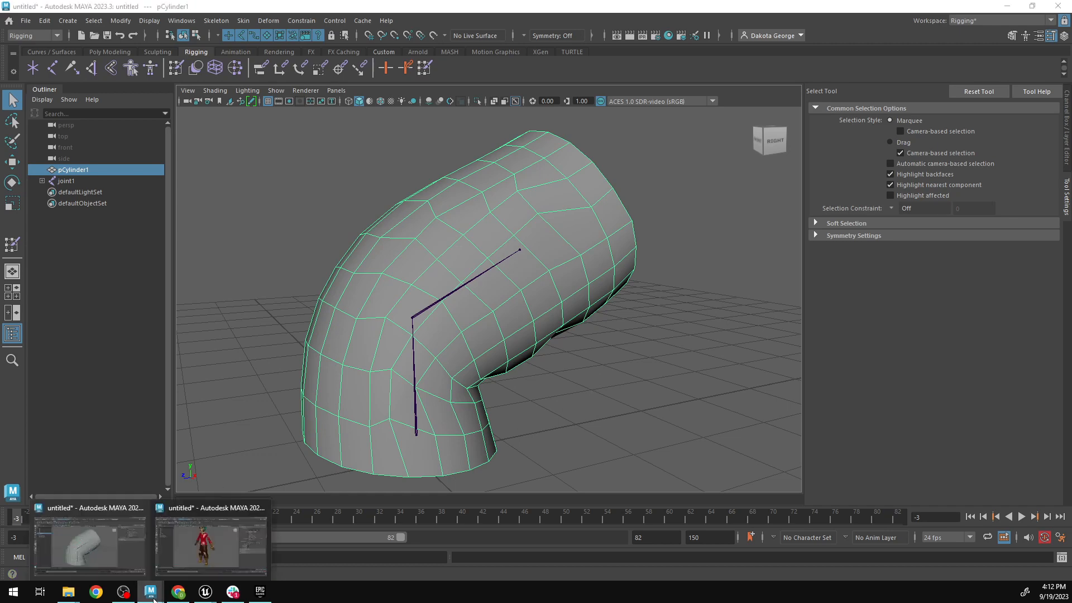
pyautogui.click(229, 541)
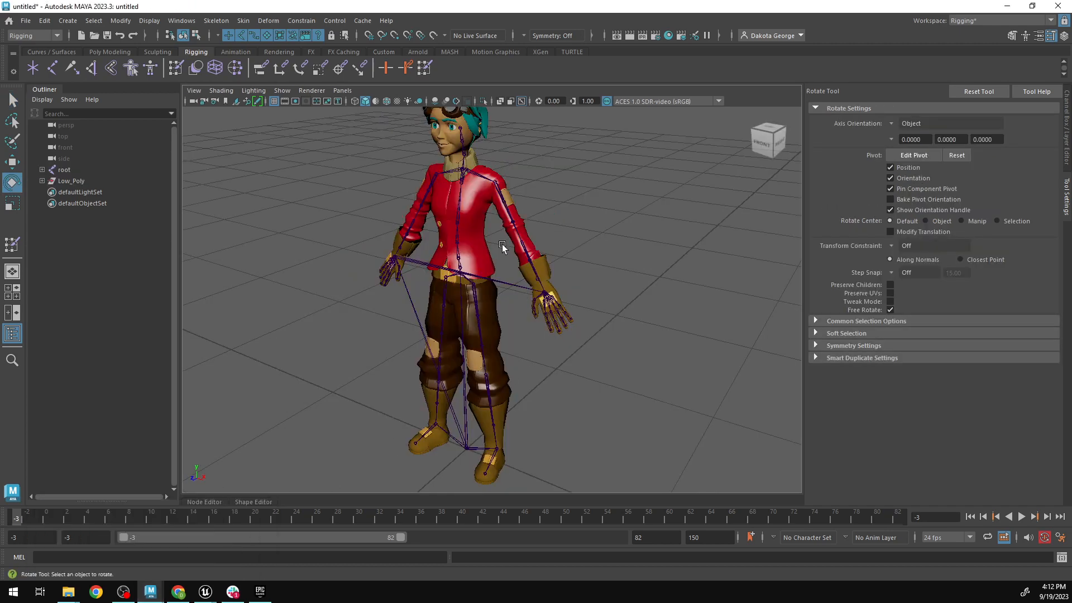
pyautogui.keyDown('alt'); pyautogui.moveTo(497, 231); pyautogui.dragTo(503, 244, button='middle'); pyautogui.keyUp('alt')
pyautogui.moveTo(503, 247)
pyautogui.keyDown('alt'); pyautogui.mouseDown()
pyautogui.moveTo(555, 287)
pyautogui.moveTo(505, 251)
pyautogui.moveTo(488, 257)
pyautogui.mouseUp(); pyautogui.keyUp('alt')
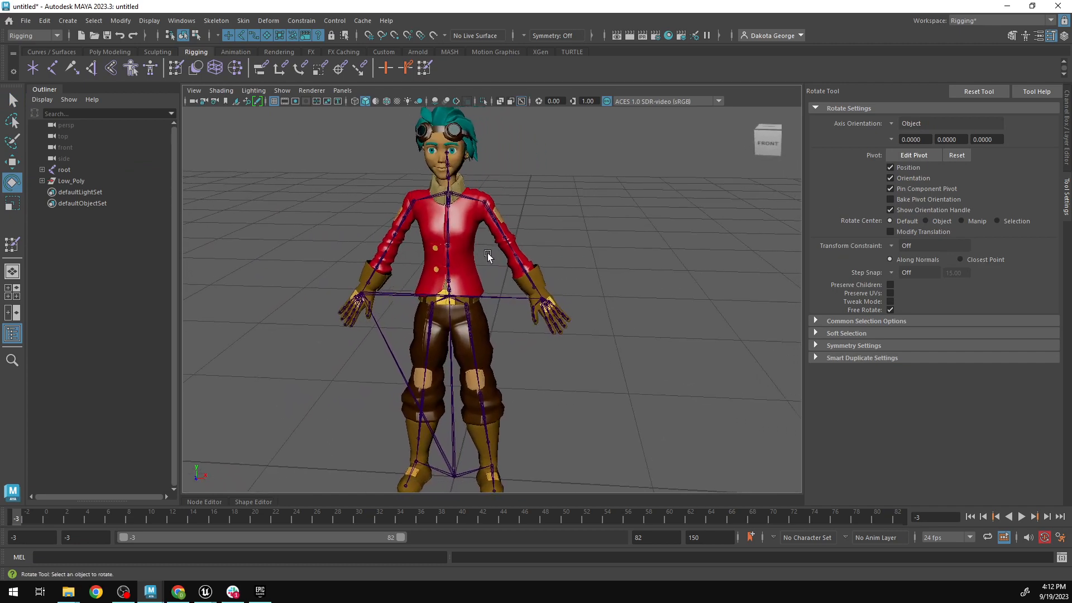
pyautogui.click(461, 222)
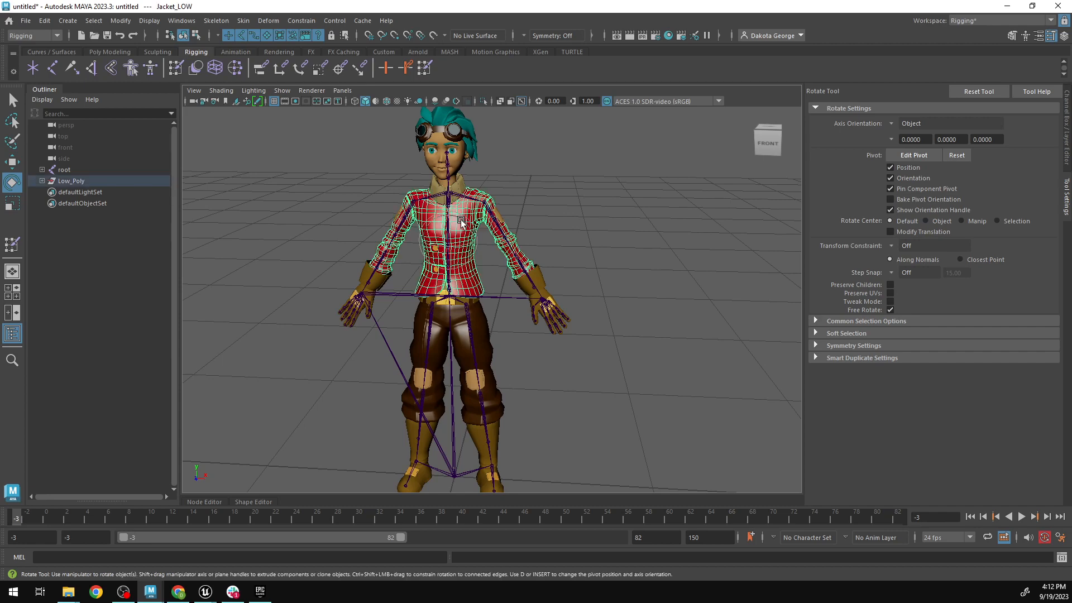
pyautogui.click(176, 68)
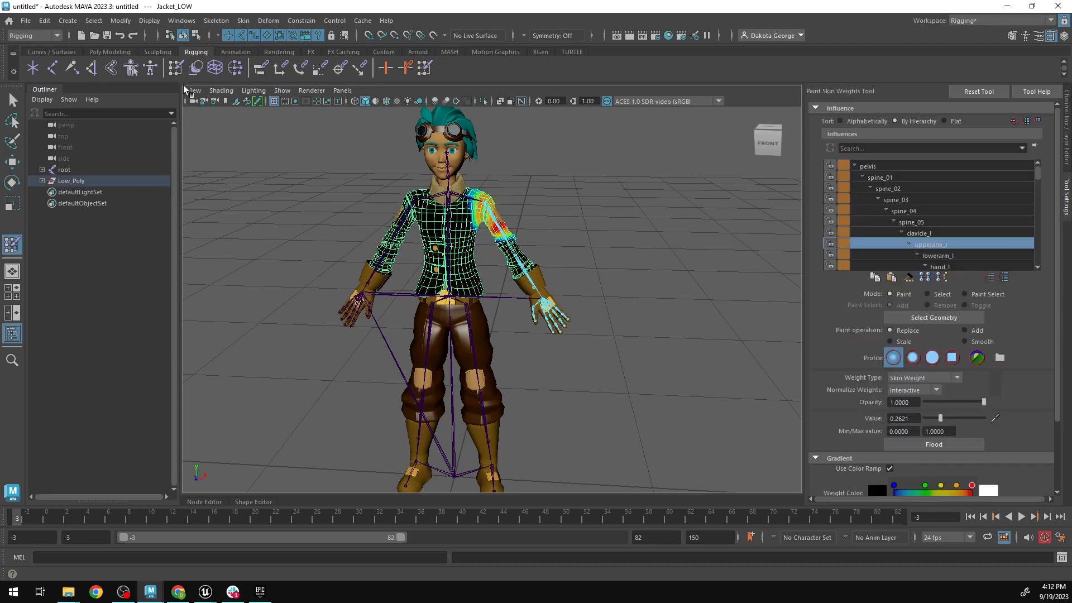
# Select the whole Low_Poly group and examine the weights of clavicle_l and spine_05 through spine_01, leaving the tool with nothing selected.
pyautogui.click(73, 182)
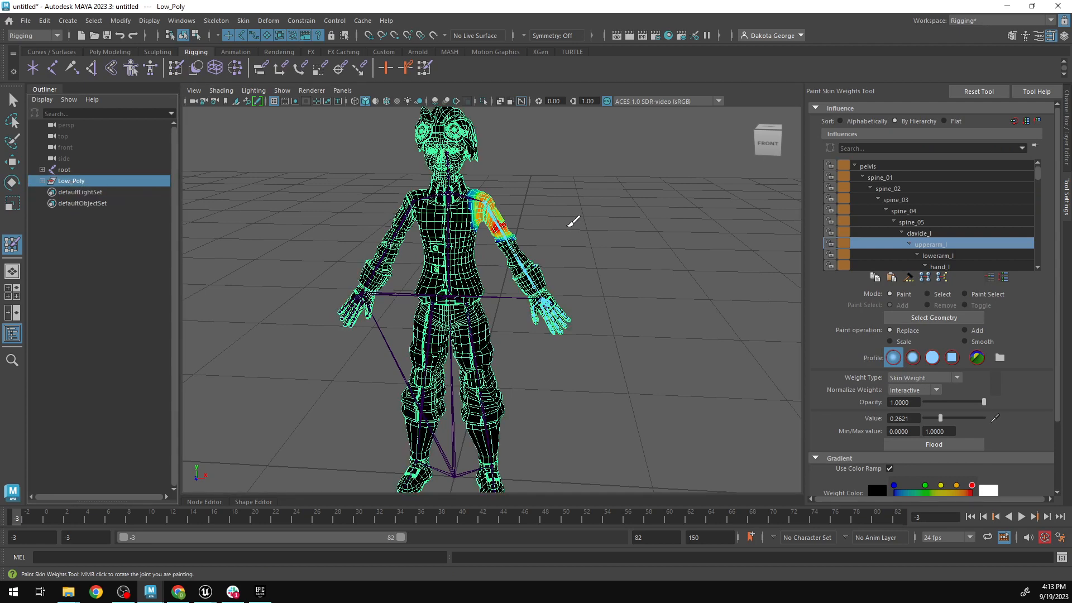
pyautogui.click(911, 233)
pyautogui.click(909, 221)
pyautogui.click(906, 210)
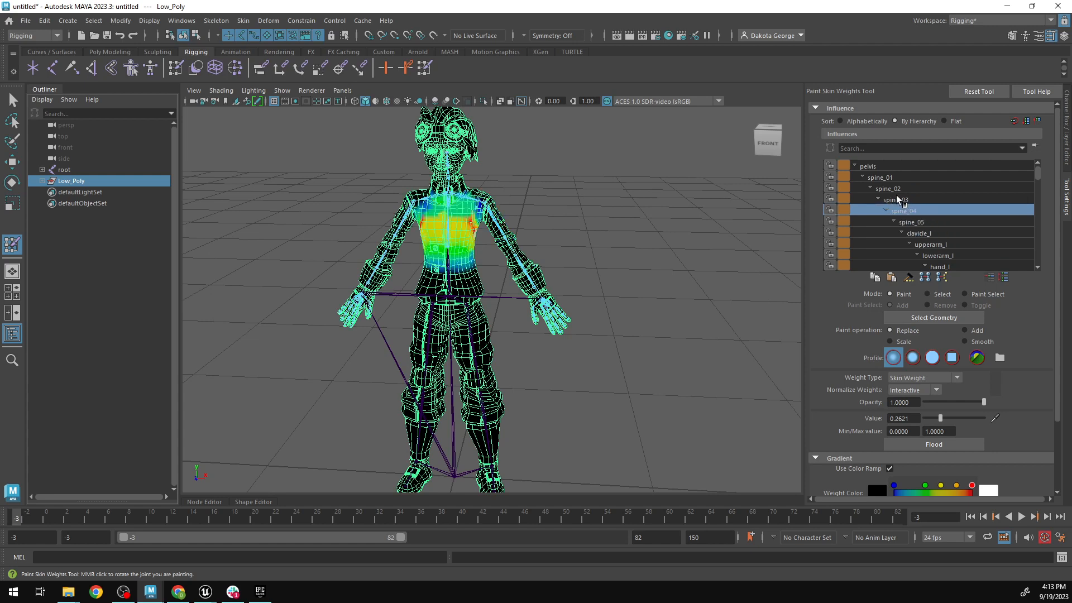
pyautogui.click(896, 199)
pyautogui.click(887, 188)
pyautogui.click(884, 178)
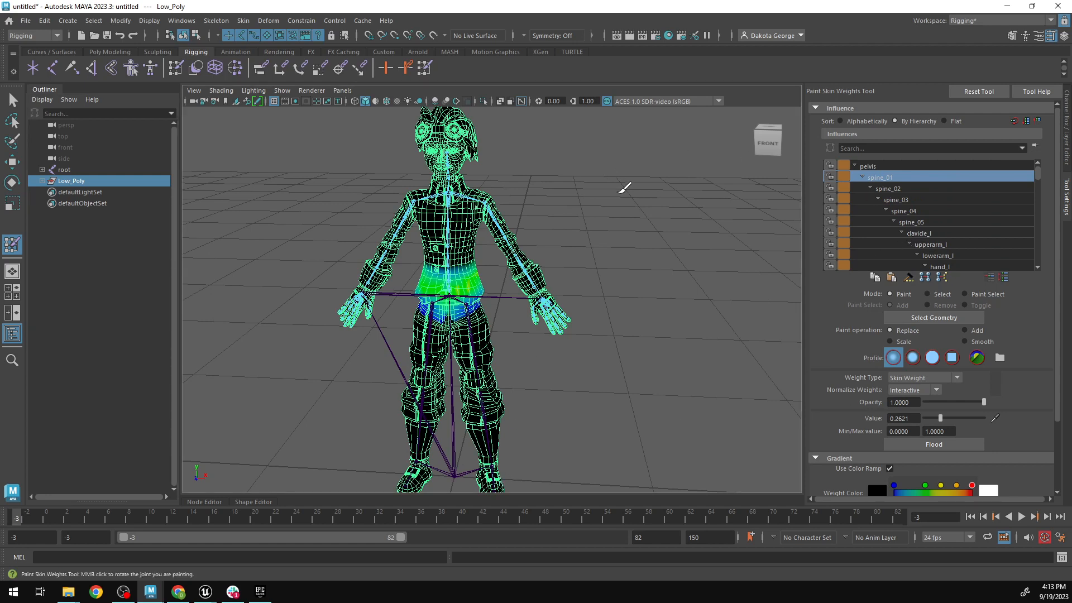
pyautogui.press('q')
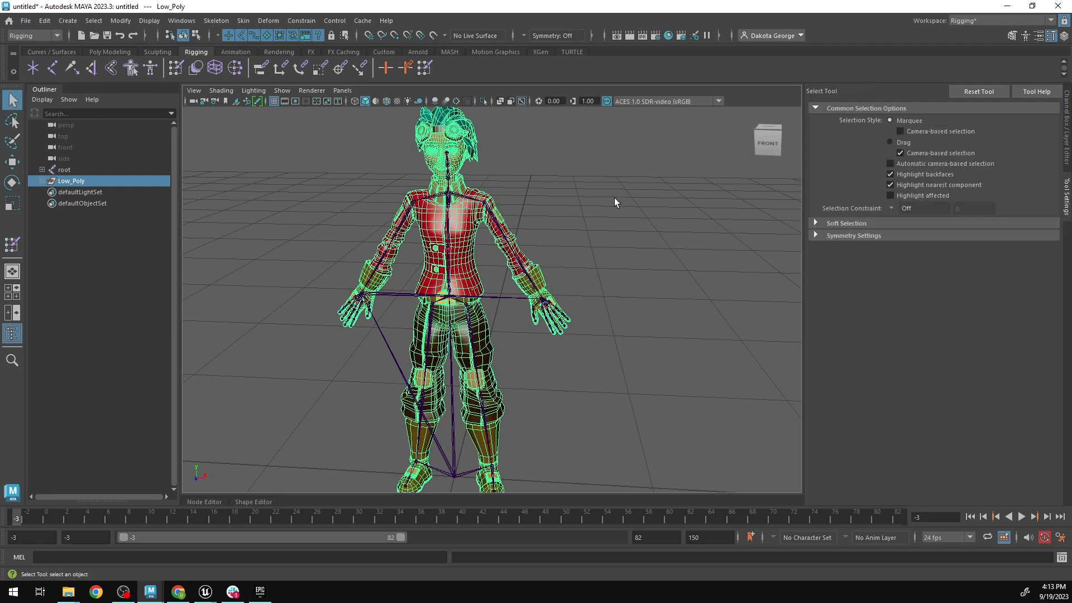
pyautogui.click(592, 211)
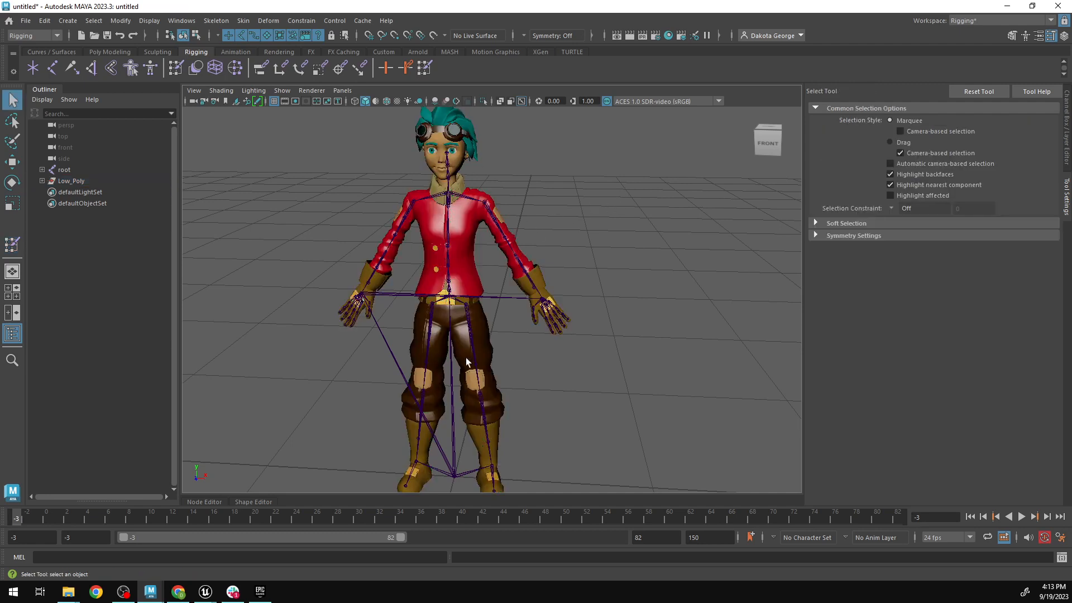
# Expand the full root joint hierarchy, widen the Outliner, and examine the joint chains inside the character's left hand.
pyautogui.keyDown('shift'); pyautogui.click(42, 170); pyautogui.keyUp('shift')
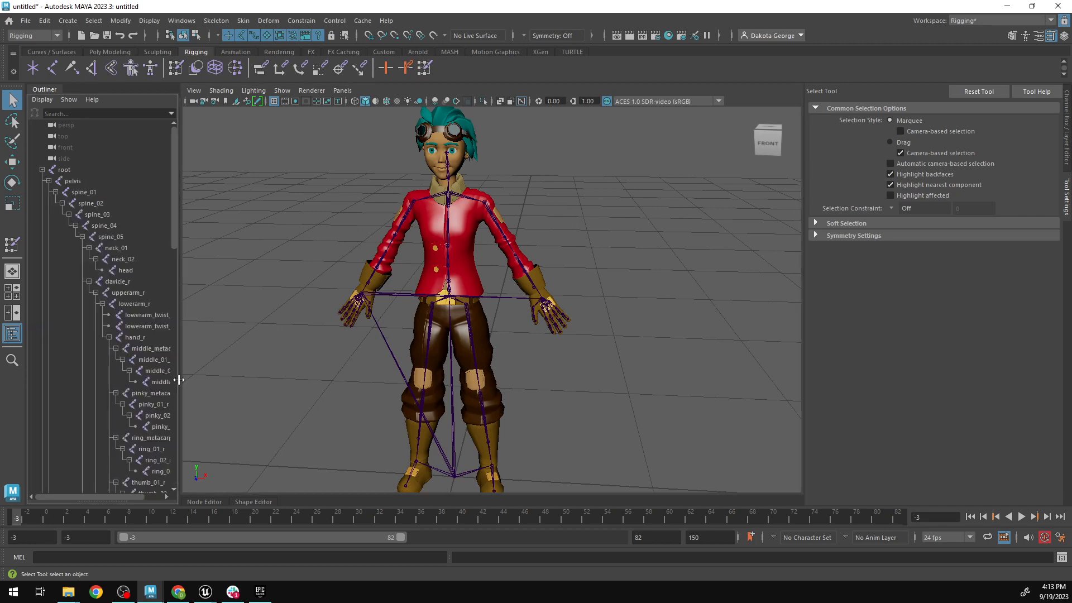
pyautogui.moveTo(178, 379); pyautogui.dragTo(262, 389)
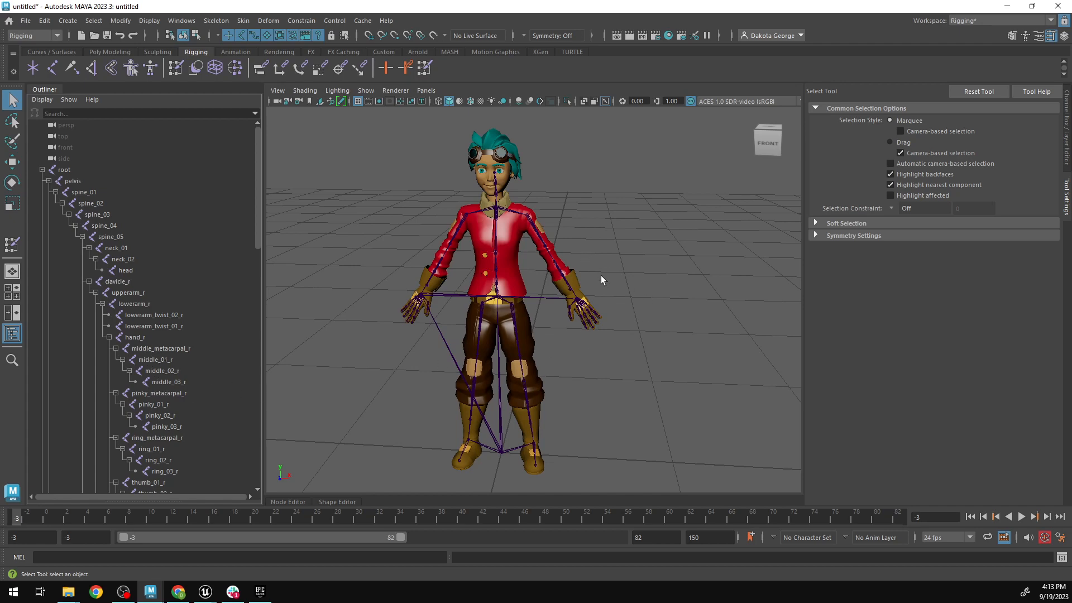
pyautogui.keyDown('alt'); pyautogui.moveTo(602, 278); pyautogui.dragTo(544, 256, button='middle'); pyautogui.keyUp('alt')
pyautogui.scroll(6, 545, 258)
pyautogui.scroll(5, 544, 258)
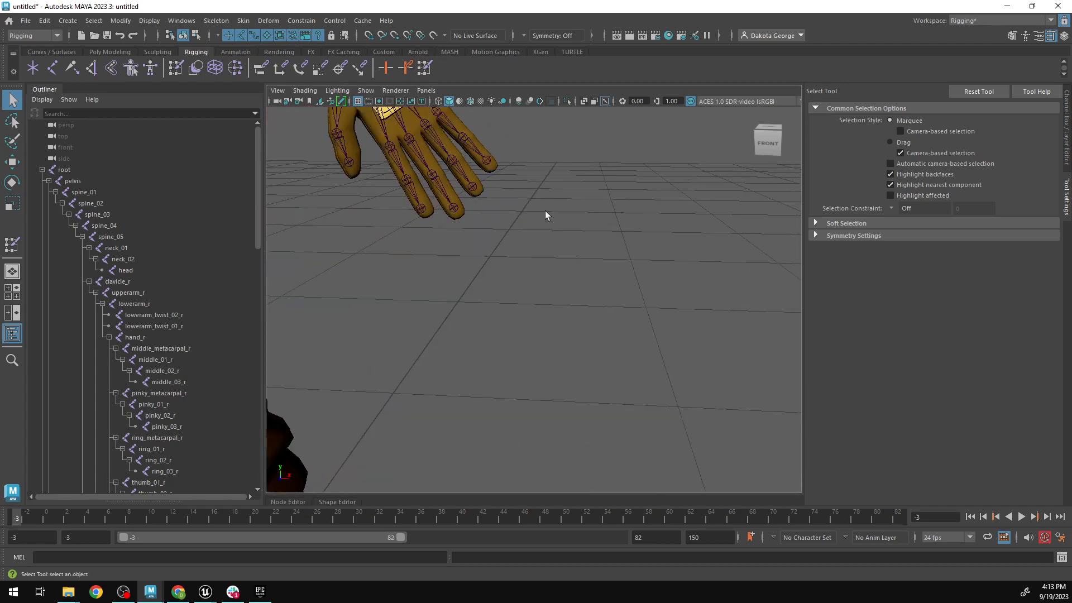
pyautogui.keyDown('alt'); pyautogui.moveTo(545, 210); pyautogui.dragTo(592, 280, button='middle'); pyautogui.keyUp('alt')
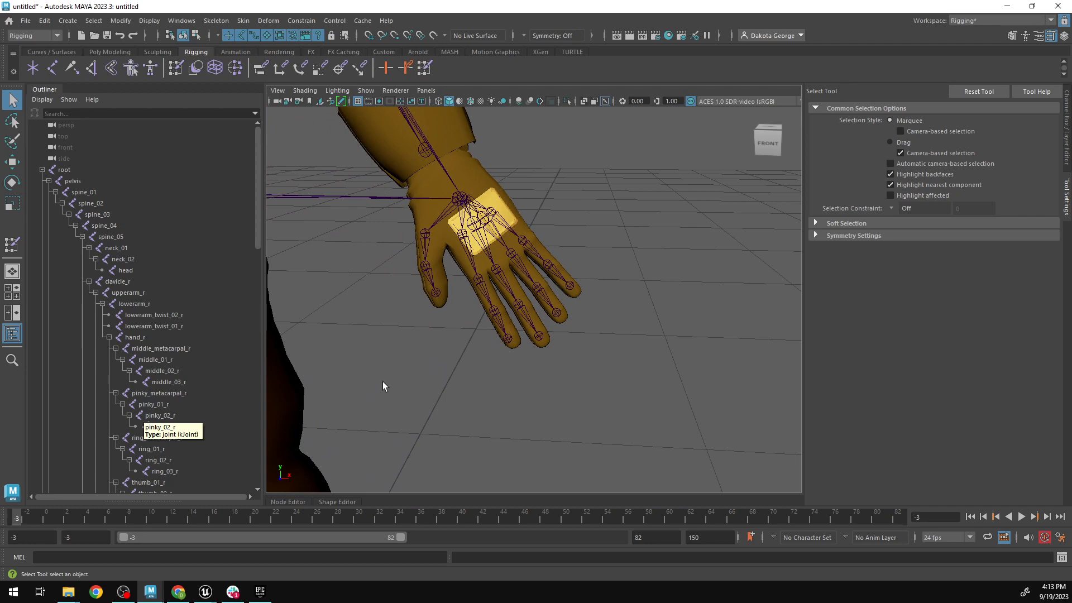
pyautogui.scroll(-10, 515, 346)
pyautogui.scroll(-5, 508, 345)
pyautogui.scroll(3, 509, 343)
pyautogui.keyDown('alt'); pyautogui.moveTo(508, 343); pyautogui.dragTo(572, 363, button='middle'); pyautogui.keyUp('alt')
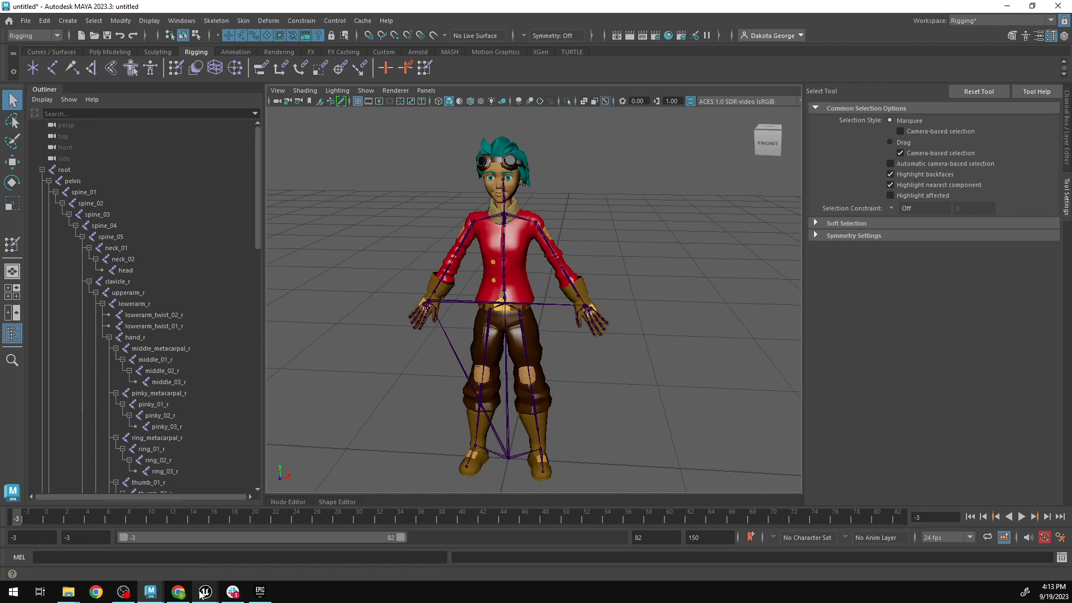
# Switch to the Rig_and_swap_demo project in Unreal and minimise the BP_ThirdPersonCharacter window to bring up the ThirdPersonMap level.
pyautogui.moveTo(211, 595)
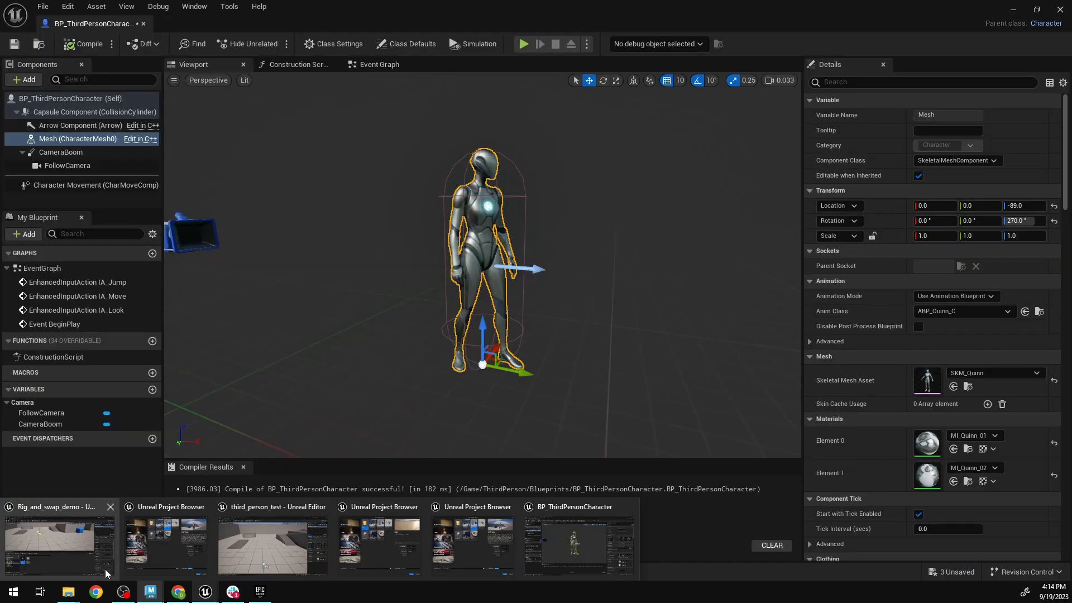
pyautogui.click(77, 536)
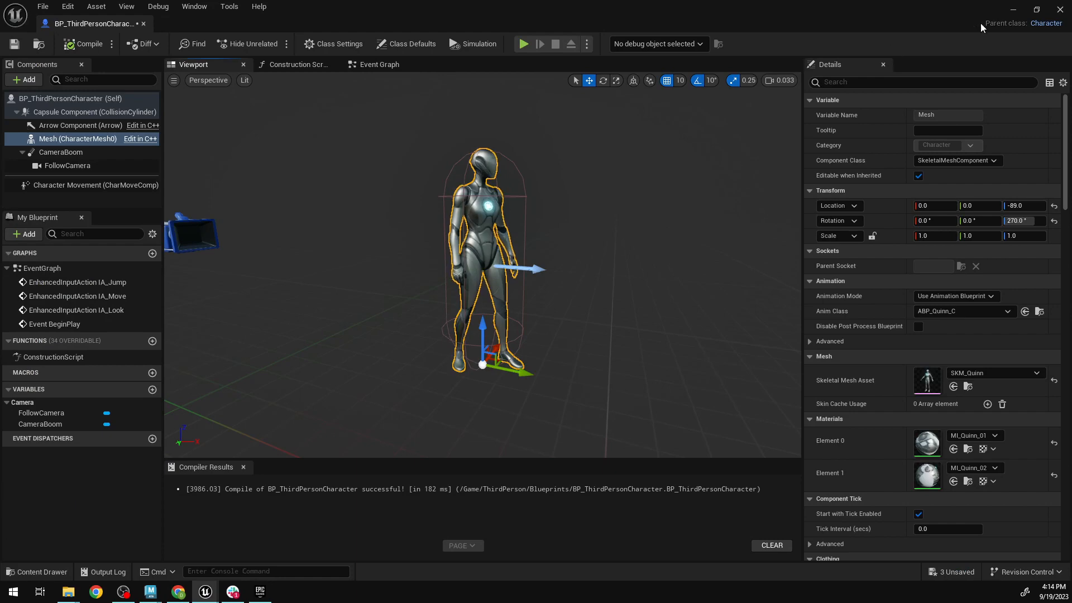
pyautogui.click(1014, 11)
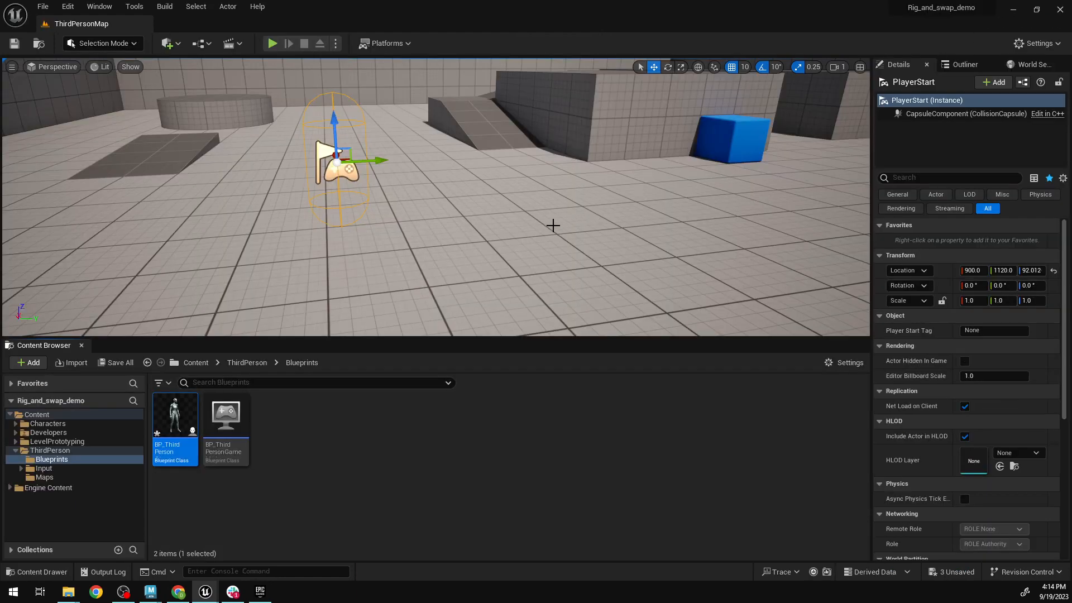
pyautogui.moveTo(554, 225)
pyautogui.mouseDown(button='right')
pyautogui.moveTo(475, 181)
pyautogui.moveTo(470, 61)
pyautogui.moveTo(470, 185)
pyautogui.moveTo(553, 225)
pyautogui.mouseUp(button='right')
pyautogui.press('s')
pyautogui.press('s')
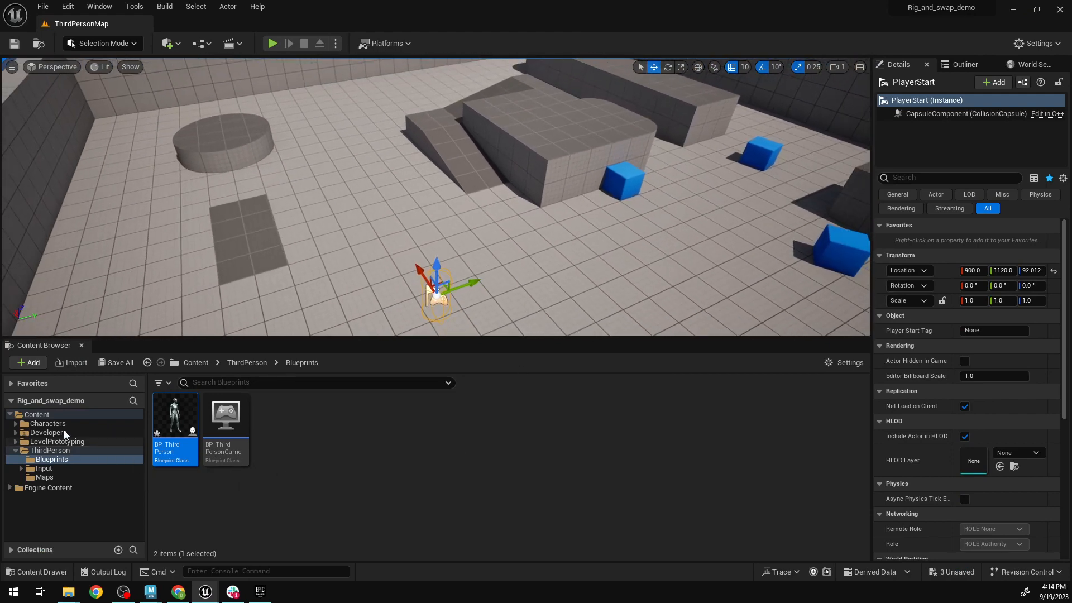
# Browse the project content to the Meshes folder under Characters > Mannequins.
pyautogui.click(34, 424)
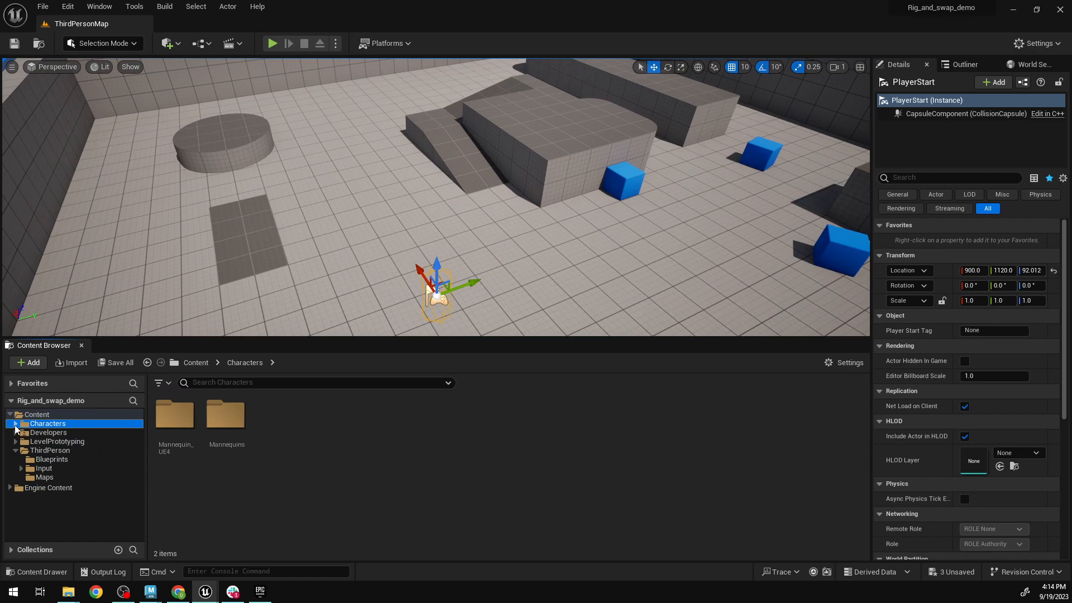
pyautogui.click(15, 425)
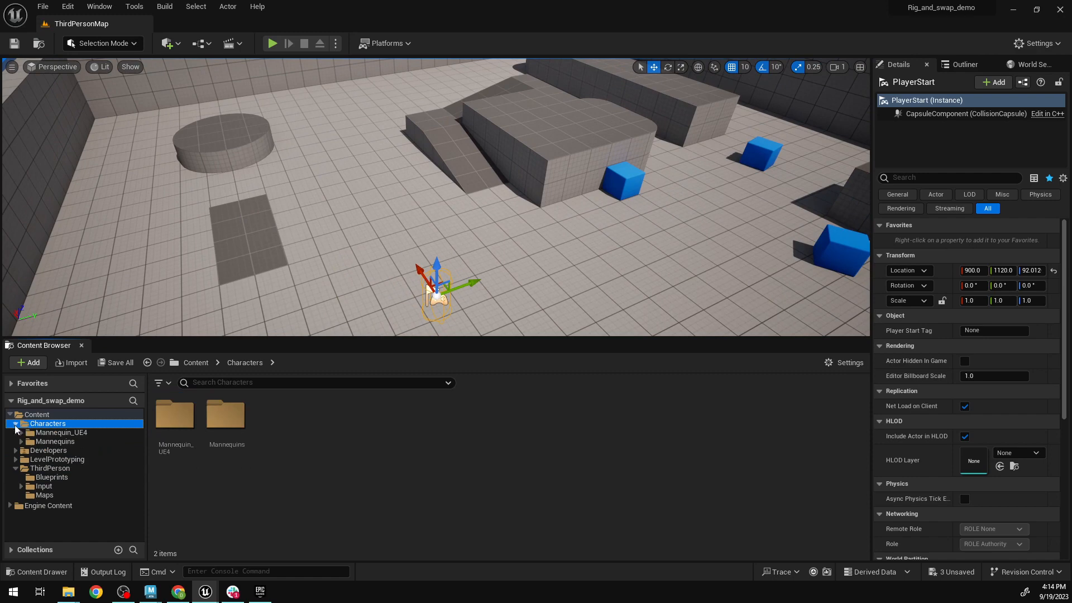
pyautogui.click(61, 443)
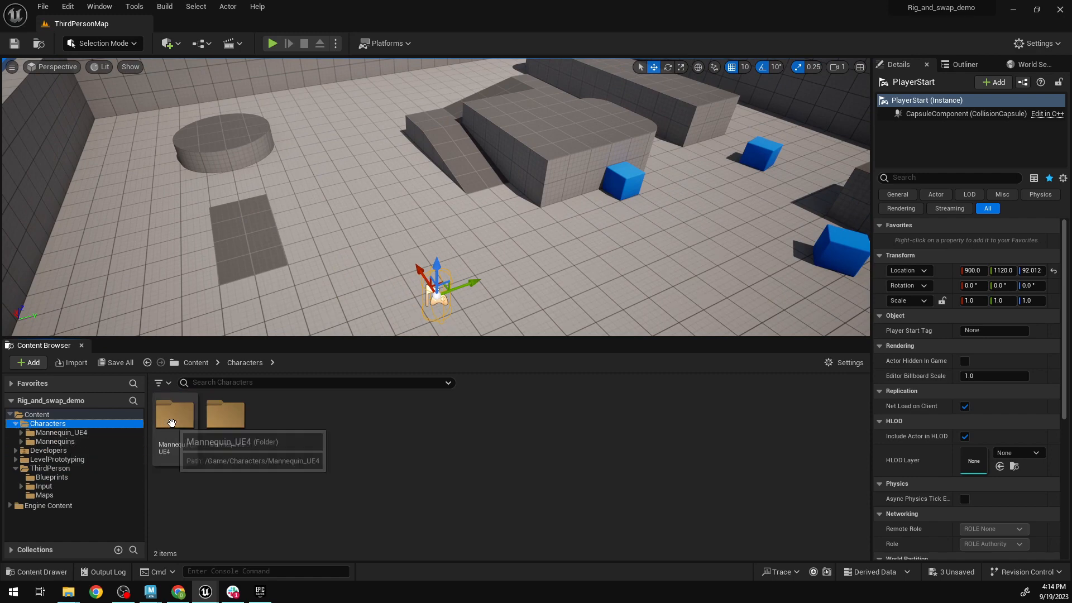
pyautogui.doubleClick(65, 442)
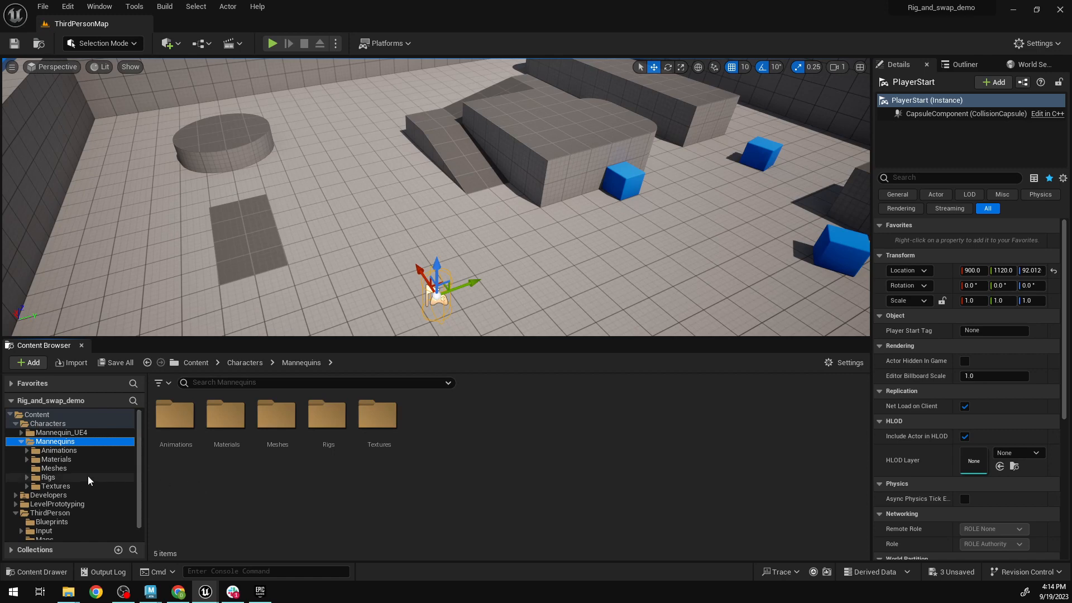
pyautogui.click(69, 467)
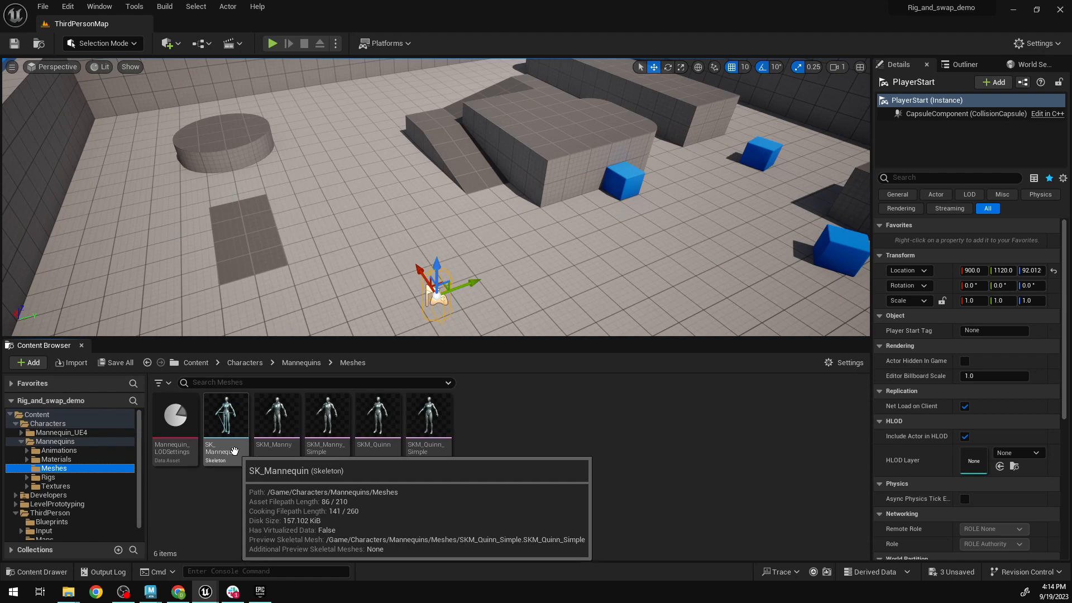
# Open the SK_Mannequin skeleton asset to examine its joint structure, and close its editor.
pyautogui.click(226, 427)
pyautogui.doubleClick(226, 427)
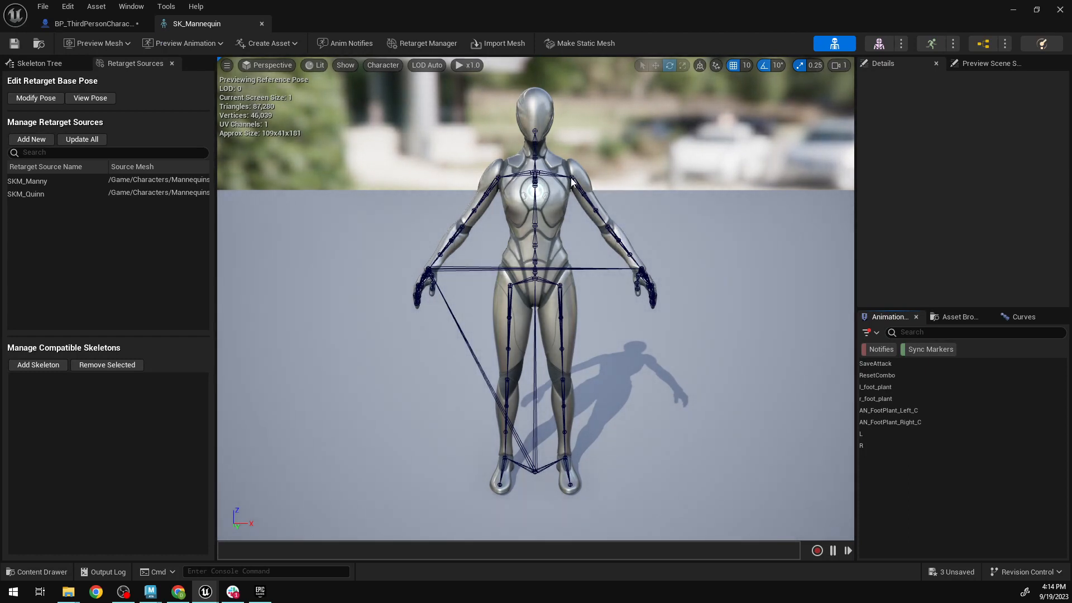
pyautogui.click(1061, 10)
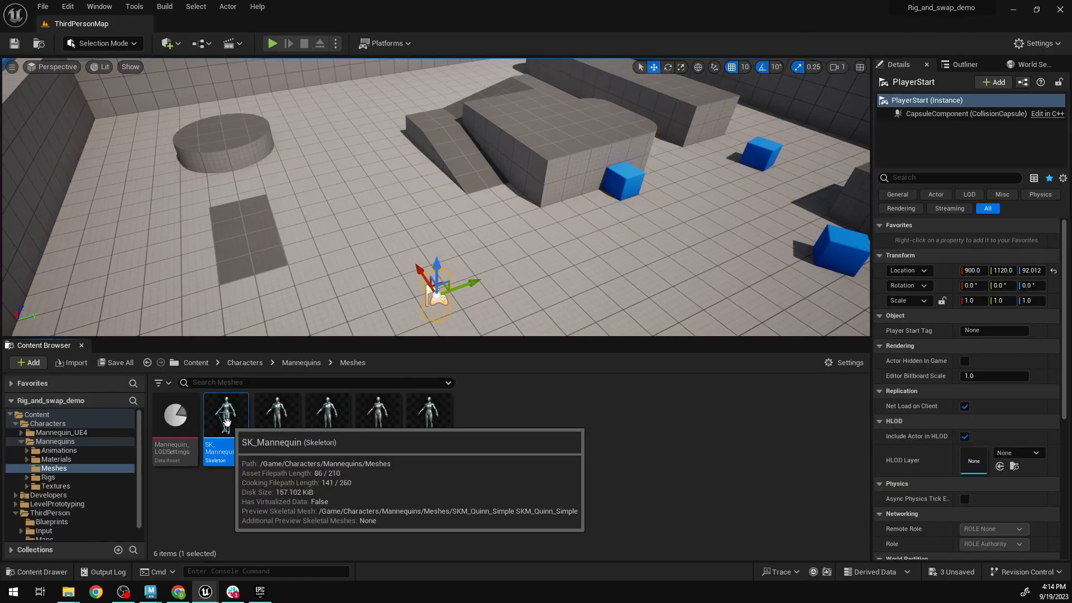
# Place SK_Mannequin in the level near the player start and reset its location to 0, 0, 0.
pyautogui.moveTo(226, 422); pyautogui.dragTo(377, 232)
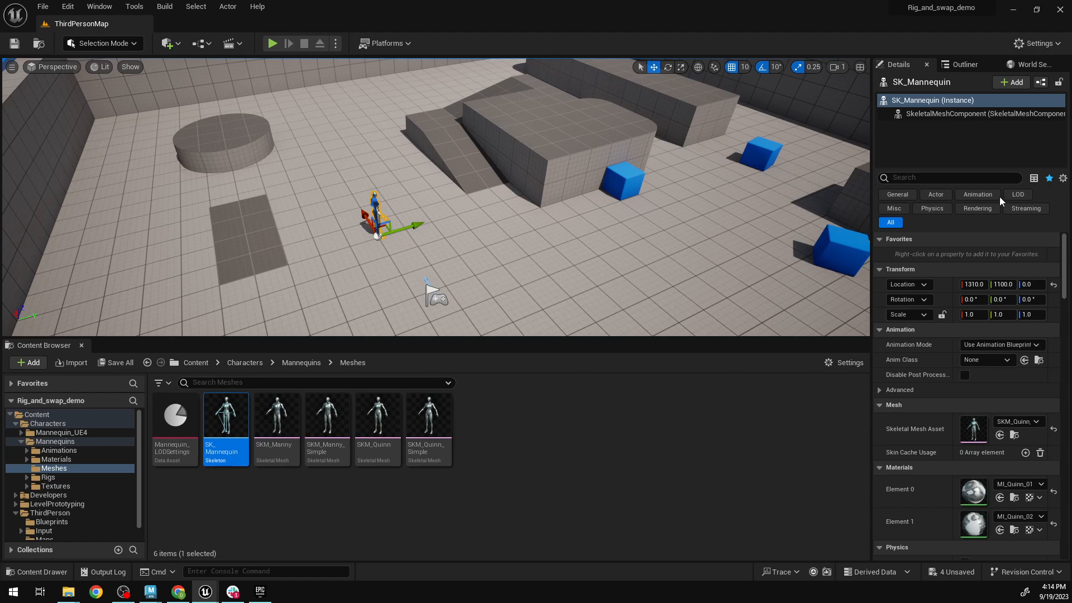
pyautogui.click(1054, 286)
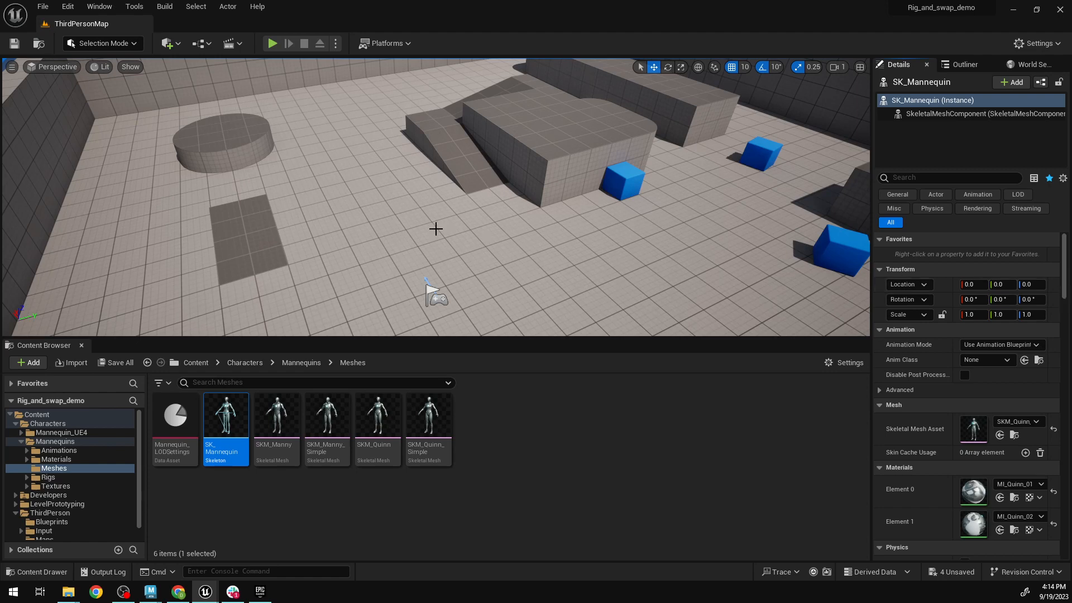
# Frame the placed SK_Mannequin in the level and export it as an FBX 2013 file with the default export options.
pyautogui.moveTo(435, 227)
pyautogui.mouseDown(button='right')
pyautogui.moveTo(360, 185)
pyautogui.moveTo(508, 135)
pyautogui.moveTo(453, 151)
pyautogui.moveTo(442, 218)
pyautogui.mouseUp(button='right')
pyautogui.press('f')
pyautogui.keyDown('alt'); pyautogui.moveTo(633, 214); pyautogui.dragTo(525, 223); pyautogui.keyUp('alt')
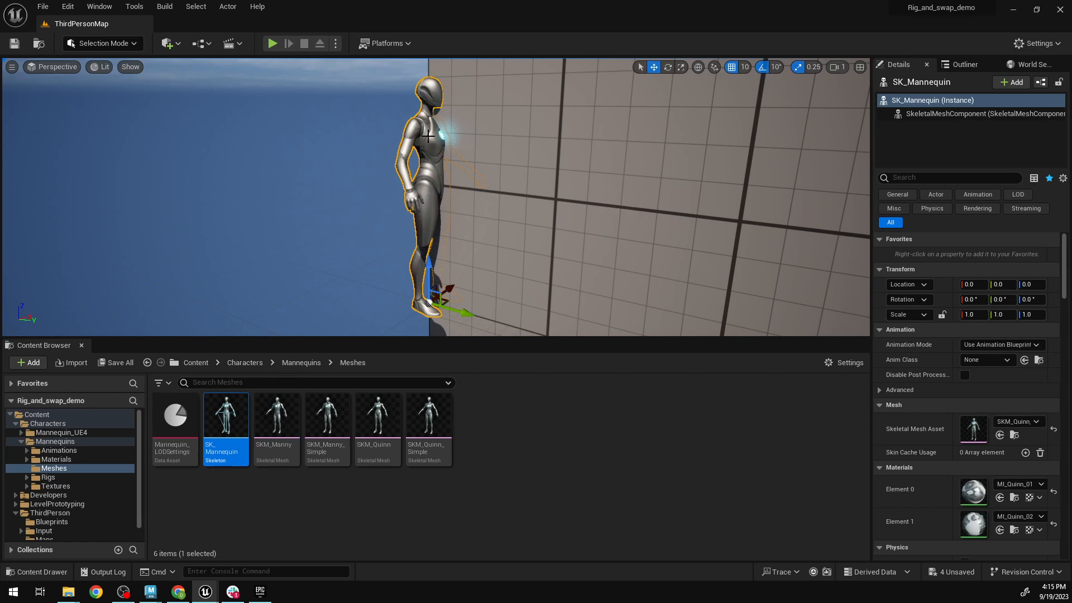
pyautogui.click(43, 6)
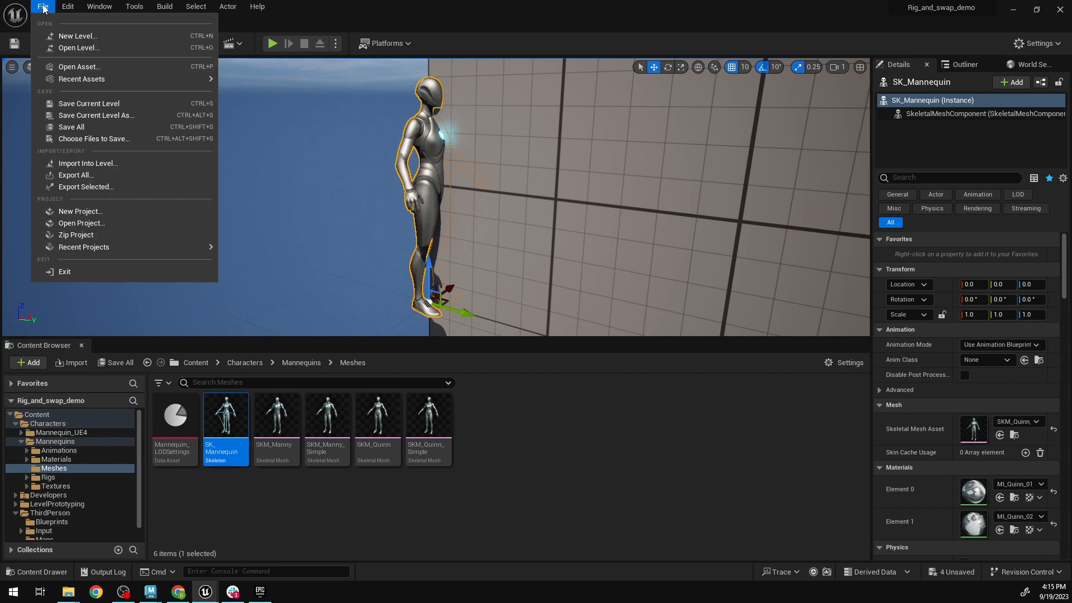
pyautogui.click(111, 191)
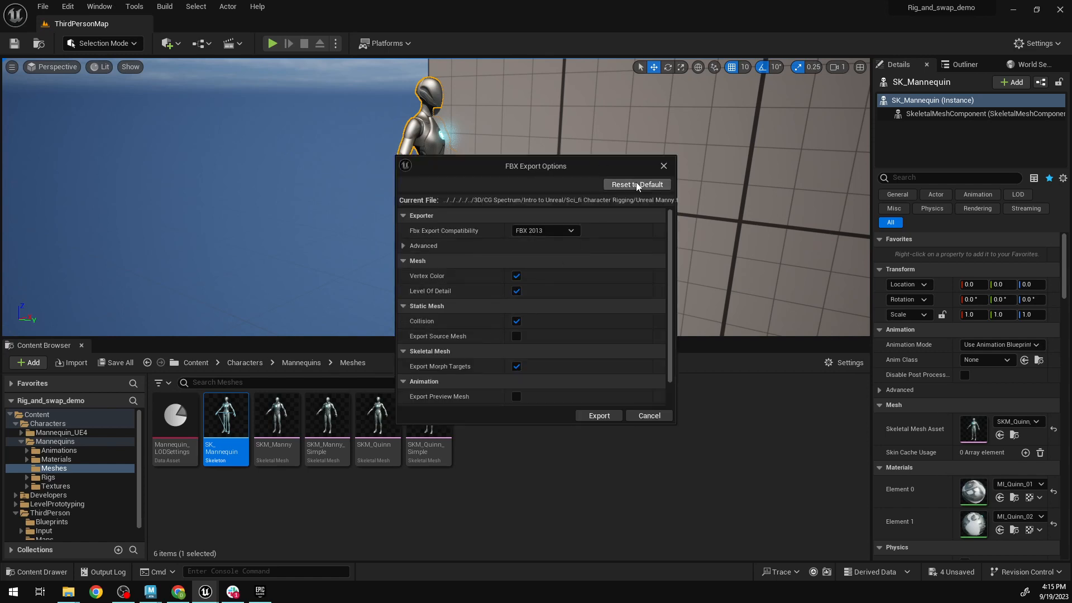
pyautogui.click(599, 416)
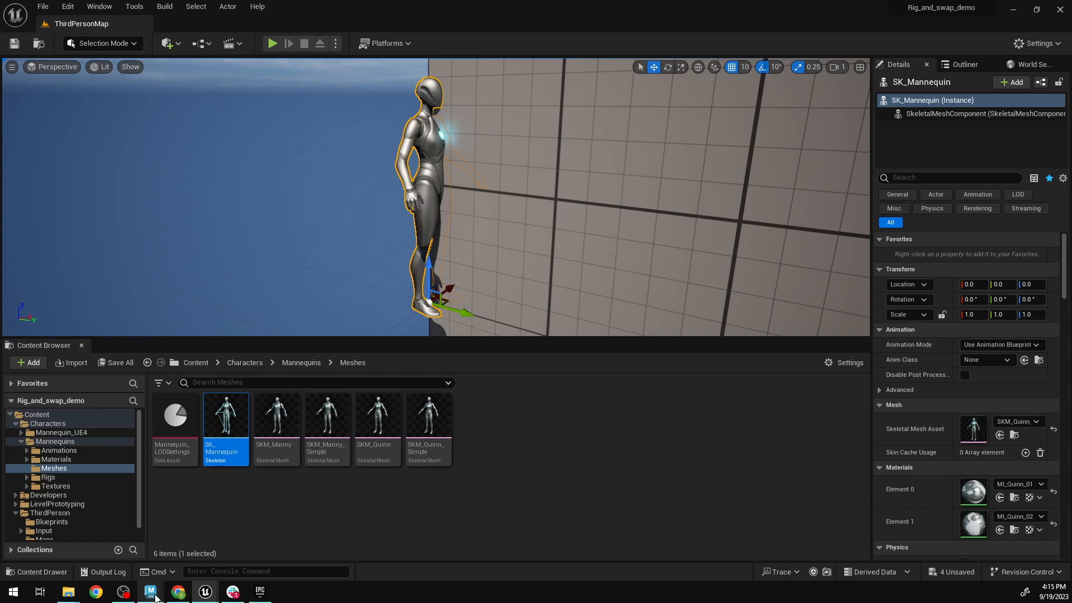
# Switch to the Maya window holding the bent cylinder and start a new scene, discarding the old one.
pyautogui.moveTo(155, 596)
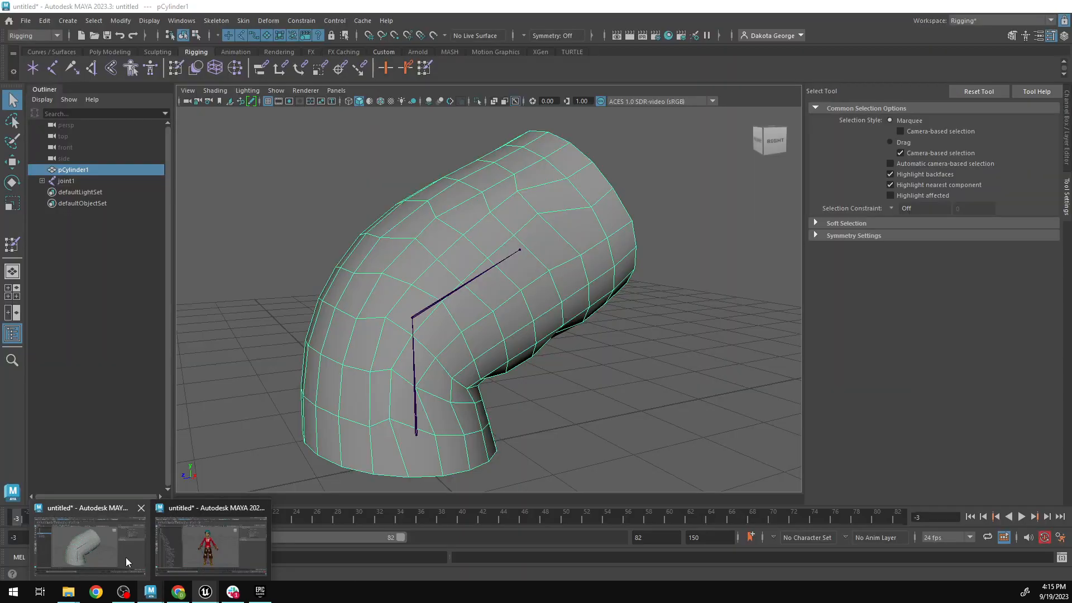
pyautogui.click(126, 557)
pyautogui.click(26, 21)
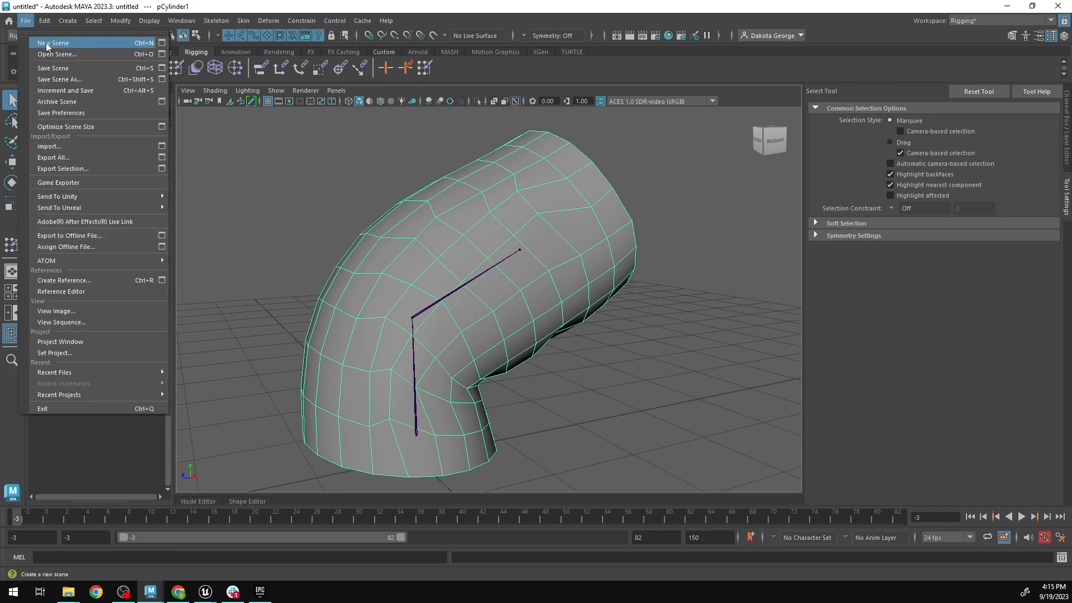
pyautogui.click(47, 45)
pyautogui.click(542, 300)
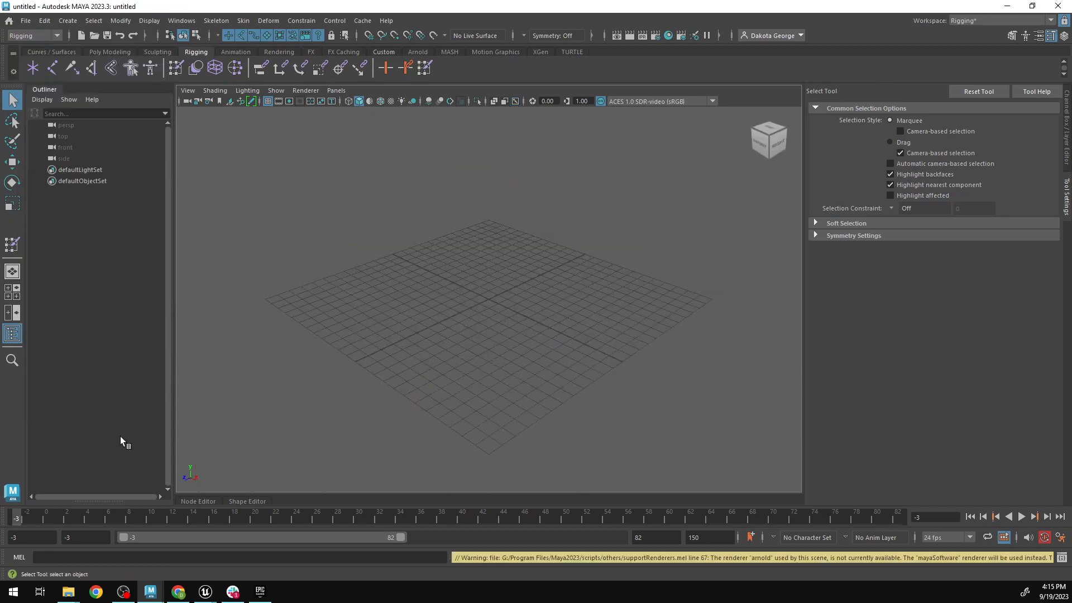
# Bring SK_Mannequin.fbx from the Sci_fi Character Rigging folder into the empty Maya scene.
pyautogui.moveTo(68, 591)
pyautogui.moveTo(111, 552)
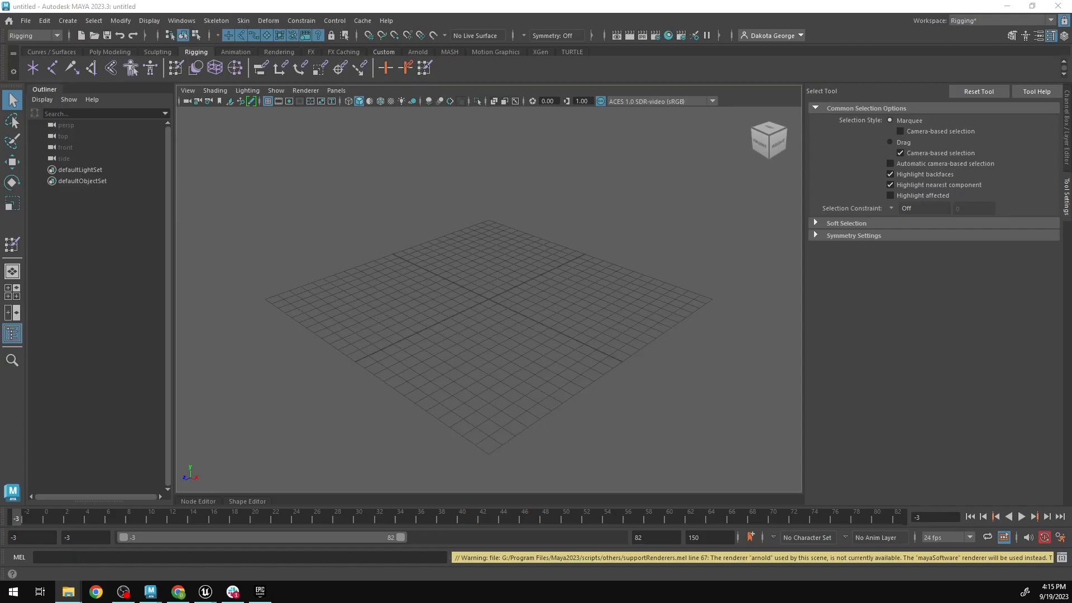
pyautogui.moveTo(0, 307); pyautogui.dragTo(487, 296)
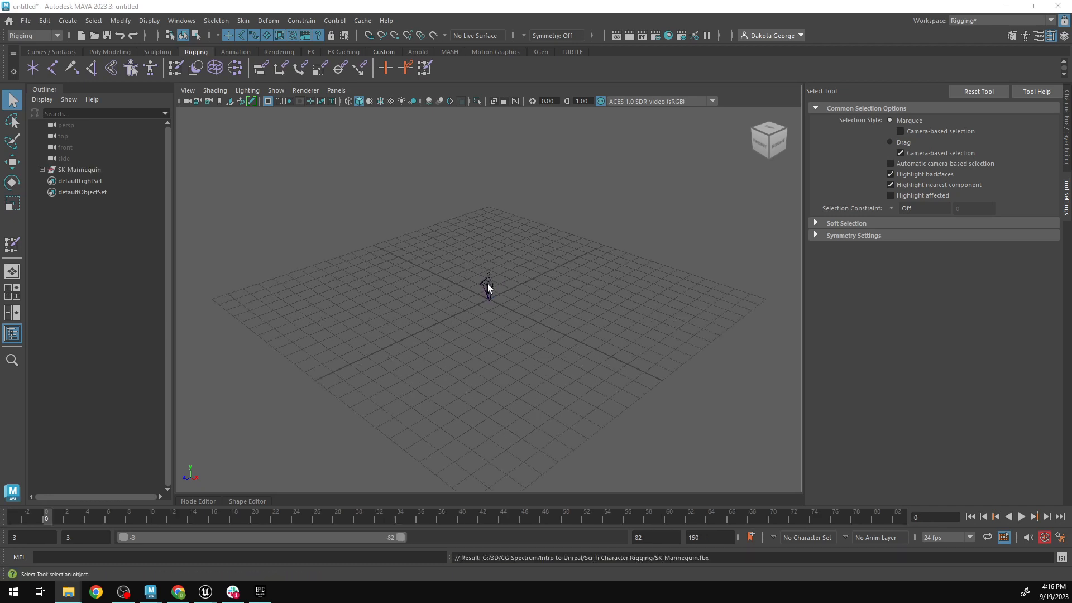
# Bring the whole mannequin into view and turn on X-ray joints so the skeleton shows through the mesh.
pyautogui.scroll(10, 489, 286)
pyautogui.scroll(3, 491, 286)
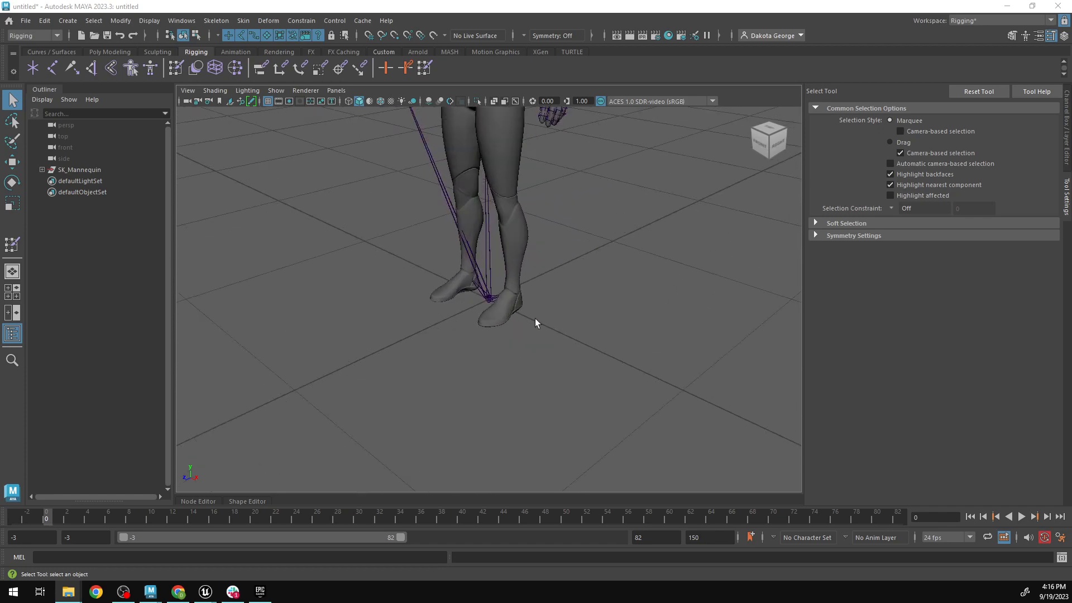
pyautogui.scroll(-2, 538, 312)
pyautogui.keyDown('alt'); pyautogui.moveTo(594, 230); pyautogui.dragTo(594, 366, button='middle'); pyautogui.keyUp('alt')
pyautogui.keyDown('alt'); pyautogui.moveTo(594, 366); pyautogui.dragTo(634, 359); pyautogui.keyUp('alt')
pyautogui.keyDown('alt'); pyautogui.moveTo(634, 359); pyautogui.dragTo(595, 373, button='middle'); pyautogui.keyUp('alt')
pyautogui.scroll(-3, 594, 373)
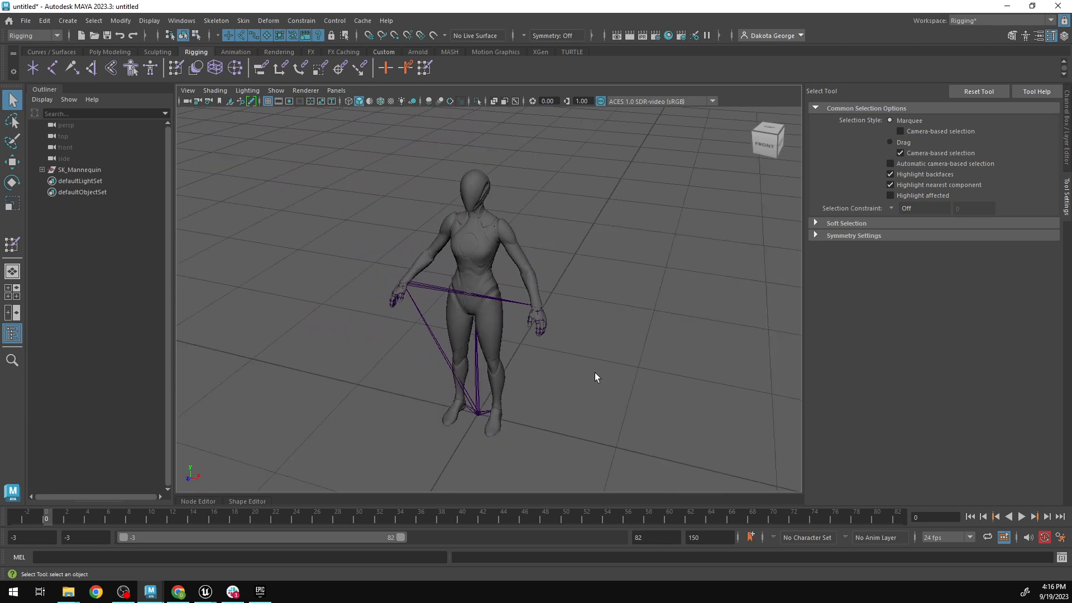
pyautogui.click(515, 101)
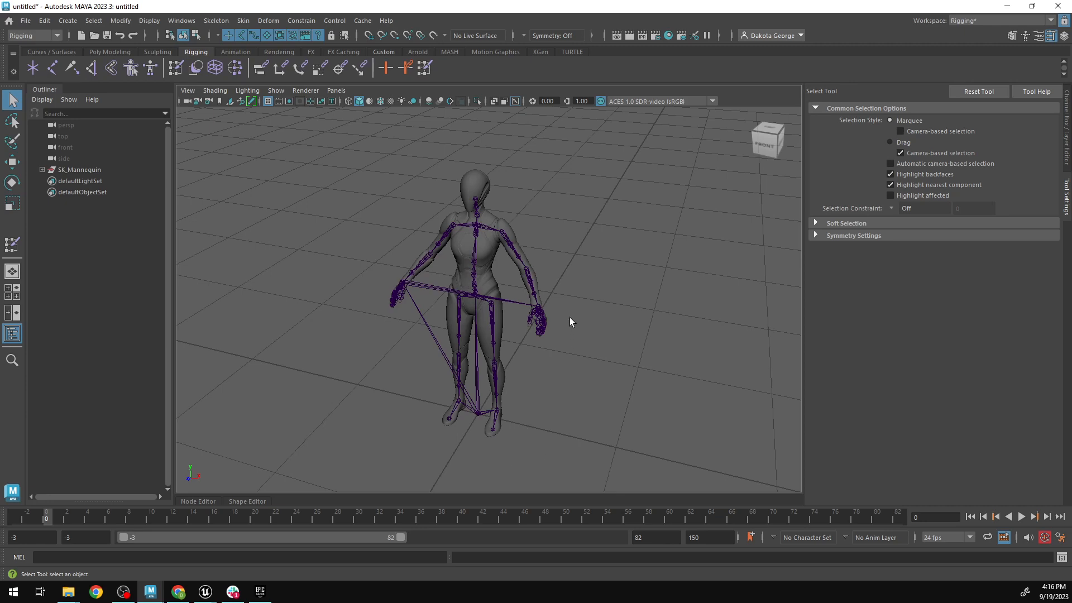
pyautogui.scroll(2, 573, 306)
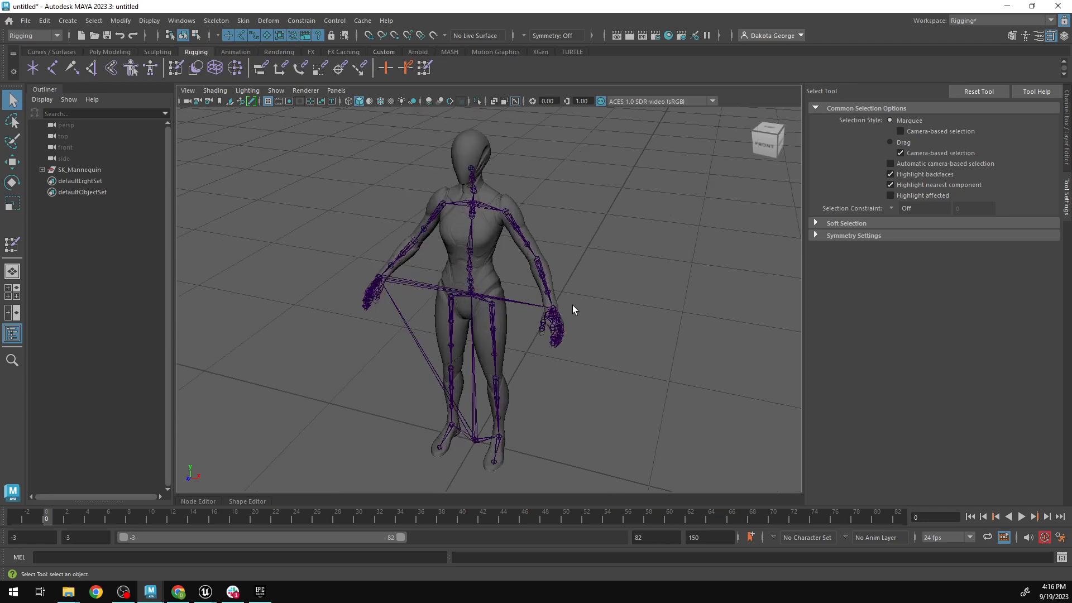
# Delete the mannequin's SkeletalMeshComponent0_LodGroup mesh group from under SK_Mannequin, keeping only the root joint hierarchy.
pyautogui.click(490, 236)
pyautogui.click(42, 170)
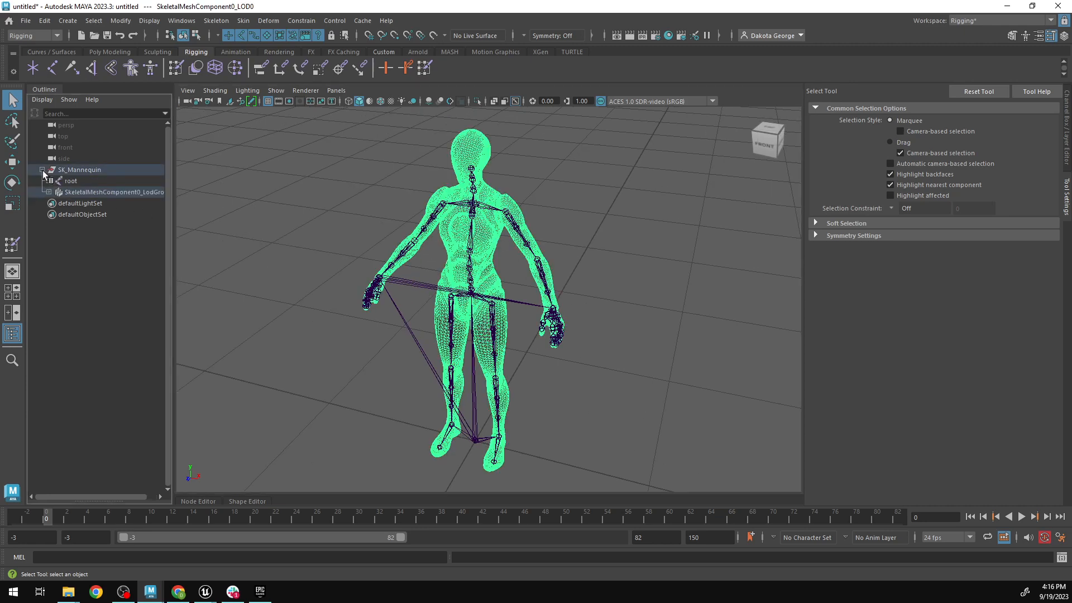
pyautogui.click(80, 193)
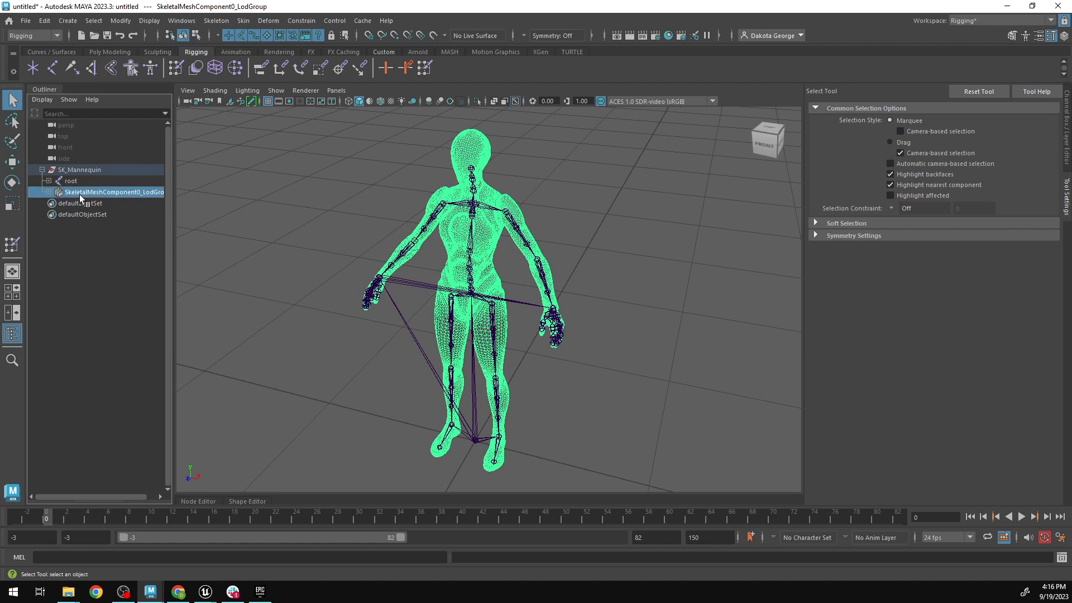
pyautogui.press('Delete')
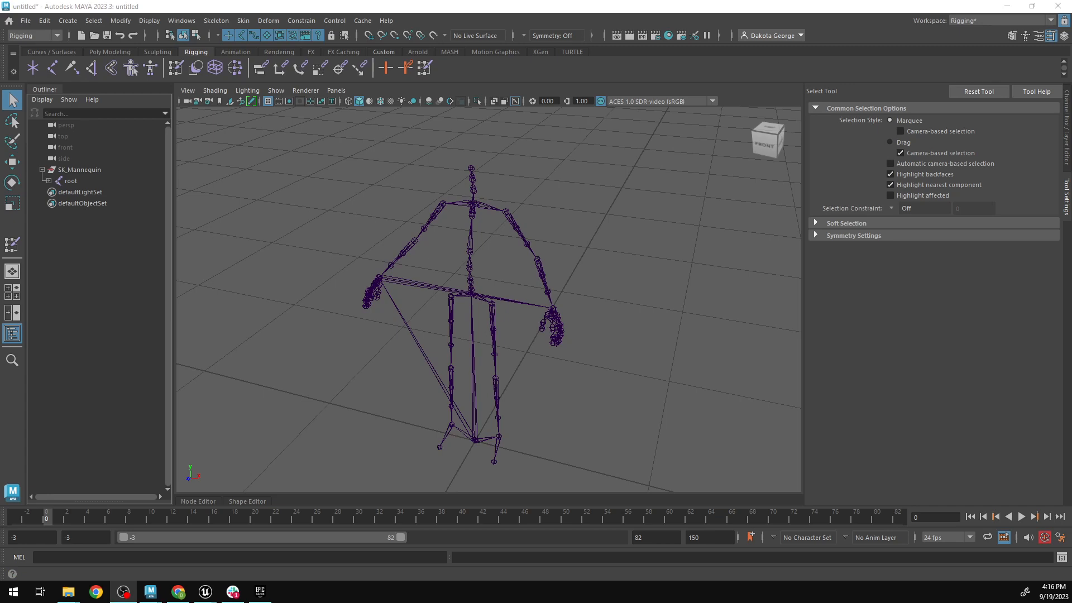
# Bring the custom character Sci_fi_Guy_nobones.fbx into the scene together with the mannequin skeleton.
pyautogui.moveTo(68, 591)
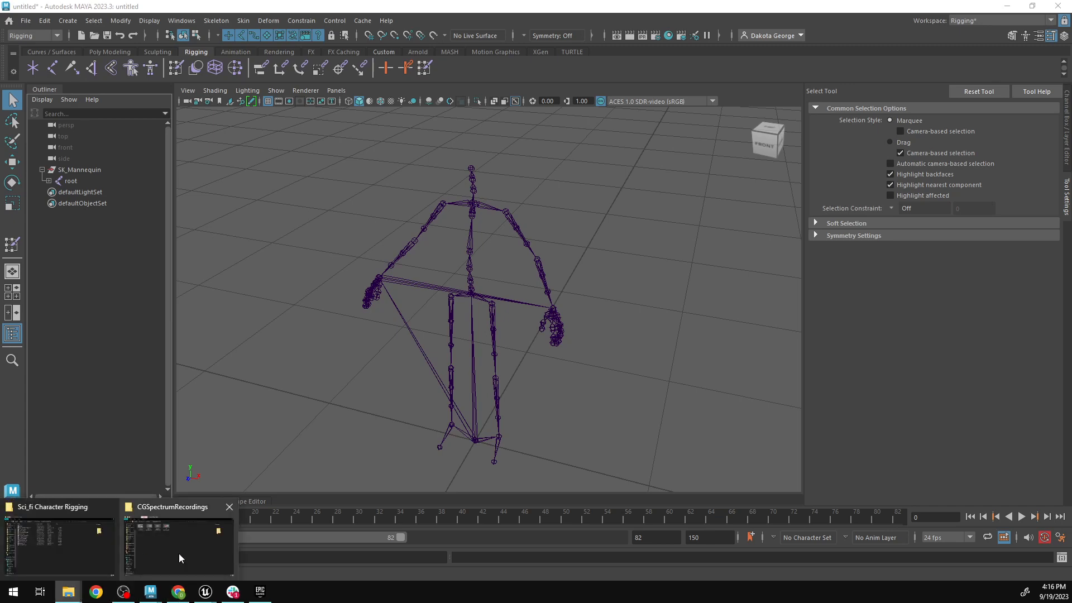
pyautogui.moveTo(179, 554)
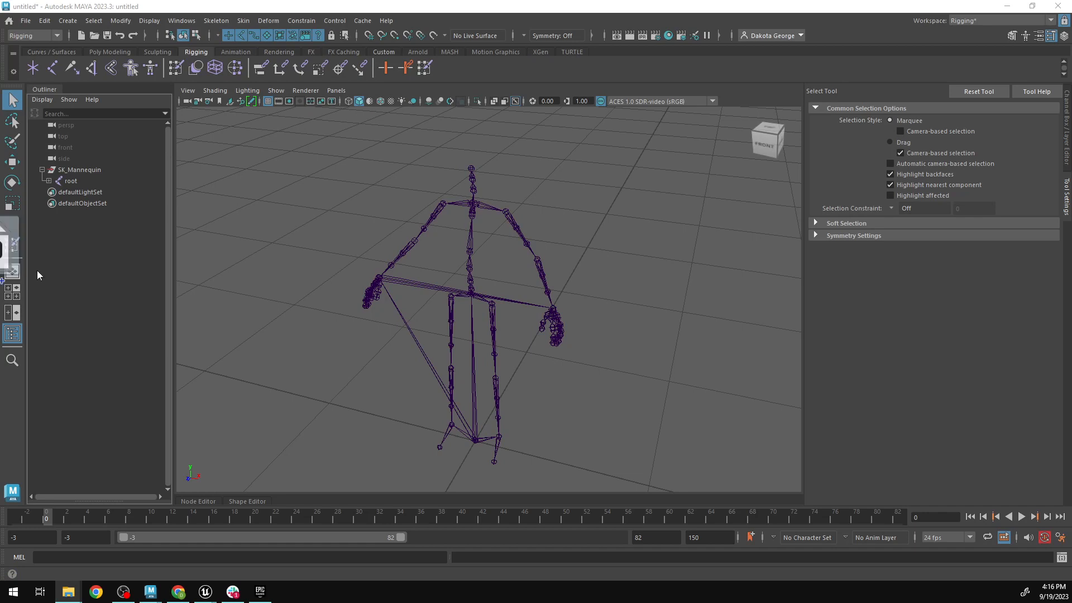
pyautogui.moveTo(10, 250); pyautogui.dragTo(536, 384)
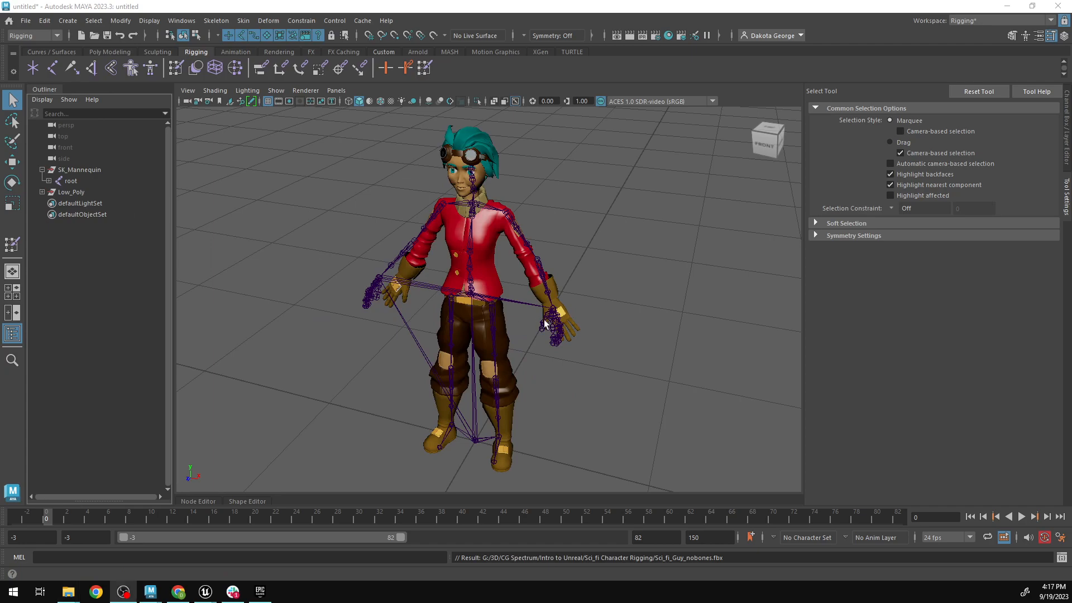
pyautogui.scroll(-5, 538, 375)
pyautogui.scroll(5, 536, 374)
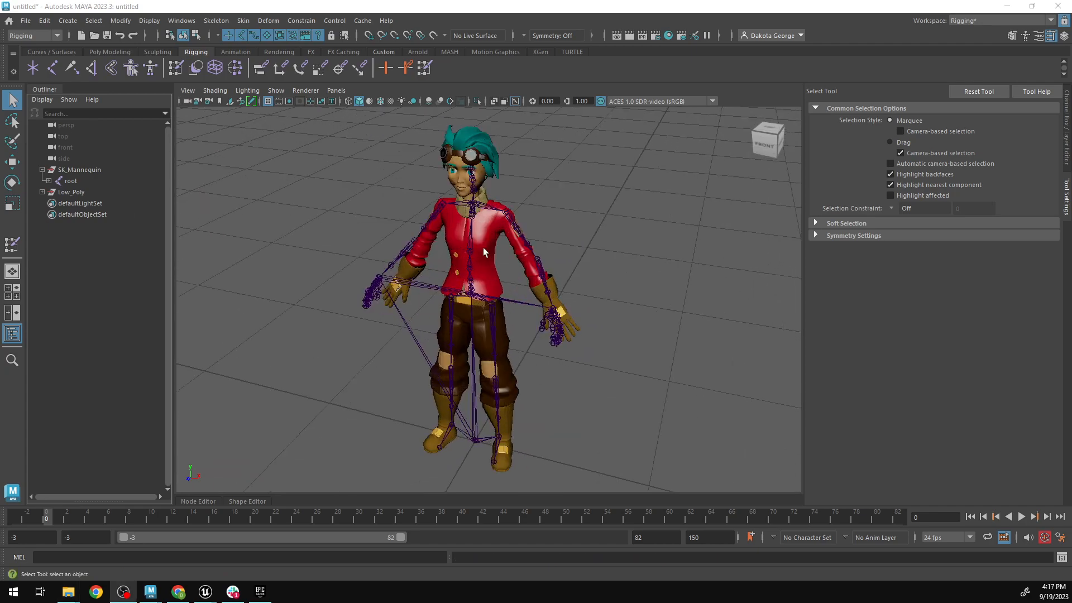
# Rotate the upperarm_l joint so the upper arm bone lines up with the character's left jacket sleeve from the front.
pyautogui.click(496, 240)
pyautogui.keyDown('alt'); pyautogui.moveTo(526, 407); pyautogui.dragTo(536, 387); pyautogui.keyUp('alt')
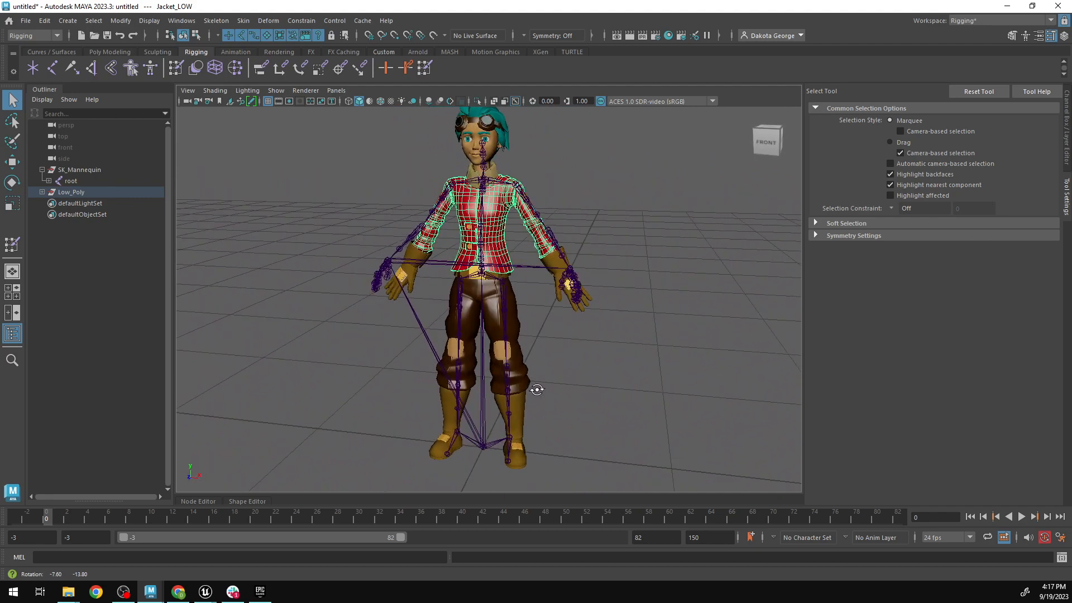
pyautogui.scroll(3, 575, 360)
pyautogui.scroll(-2, 553, 386)
pyautogui.scroll(5, 465, 208)
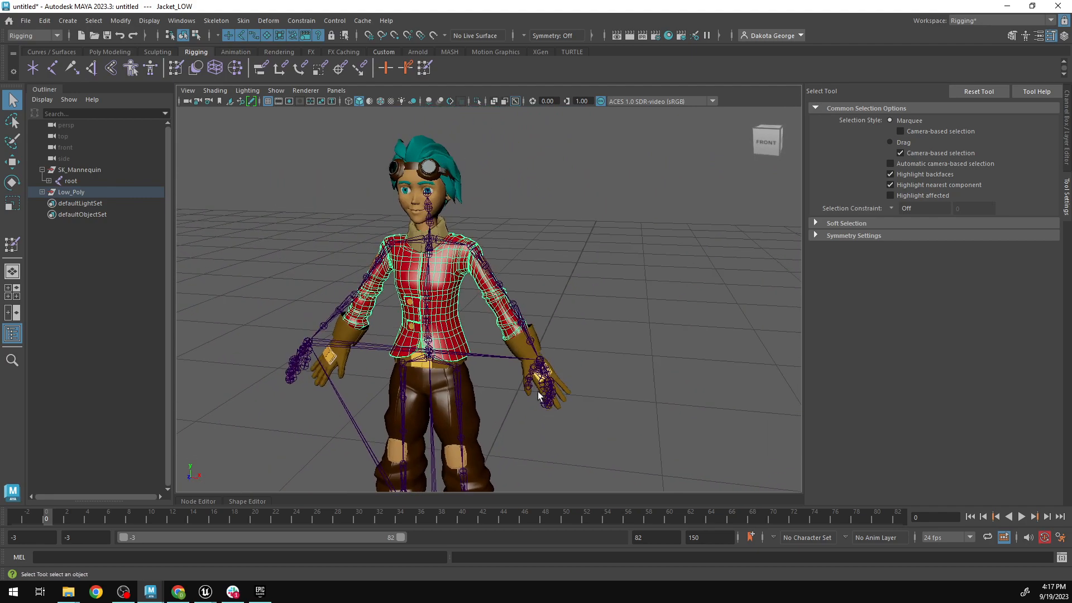
pyautogui.click(456, 205)
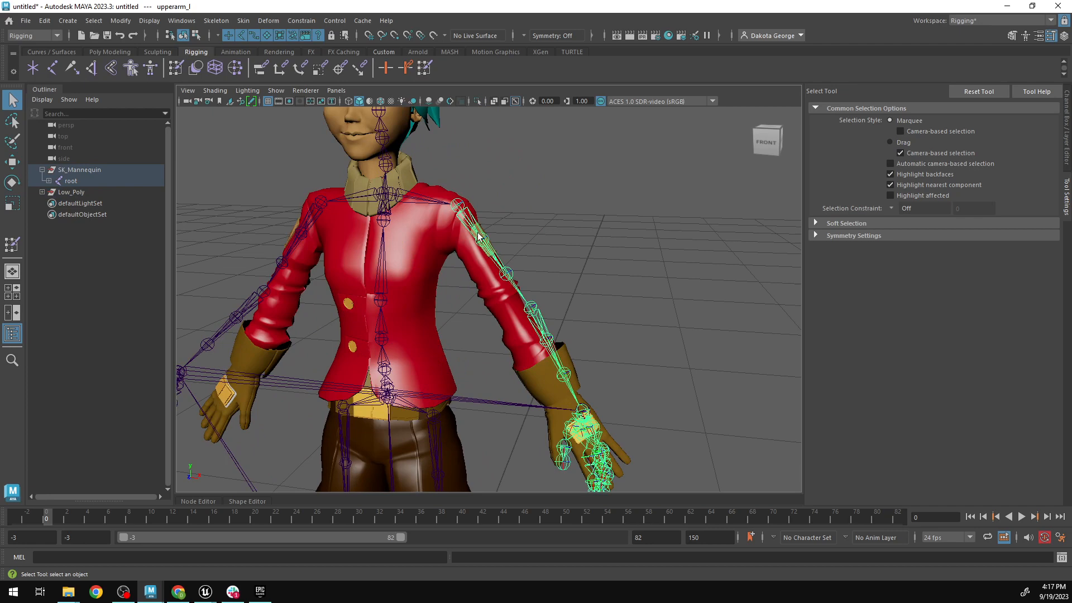
pyautogui.press('e')
pyautogui.moveTo(479, 206); pyautogui.dragTo(479, 210)
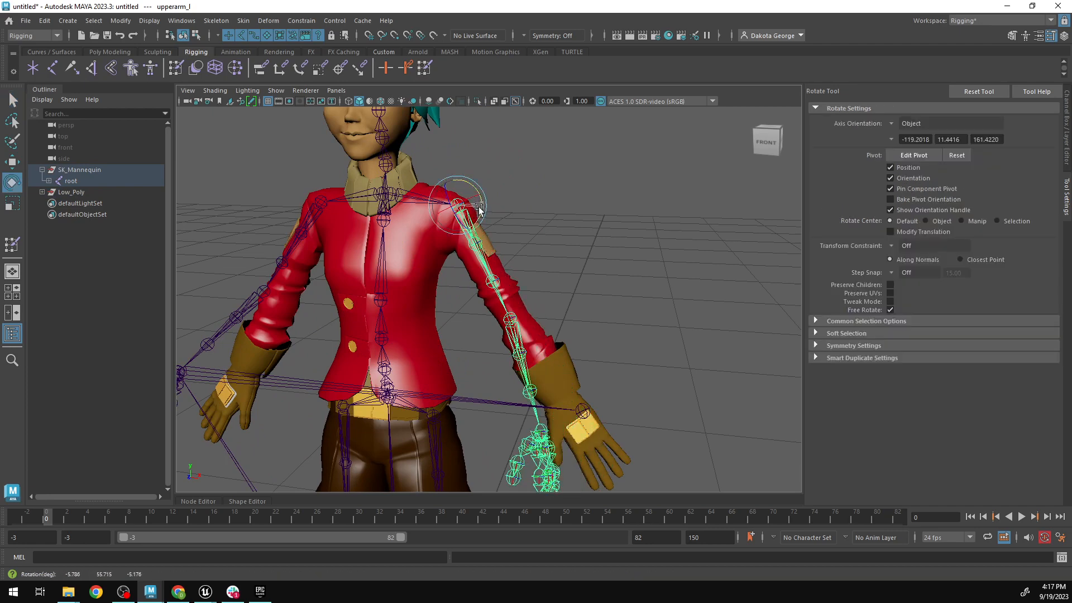
# Rotate the lowerarm_l joint at the elbow to line up the forearm bones with the character's left forearm.
pyautogui.click(513, 323)
pyautogui.scroll(2, 547, 342)
pyautogui.keyDown('alt'); pyautogui.moveTo(547, 342); pyautogui.dragTo(524, 325); pyautogui.keyUp('alt')
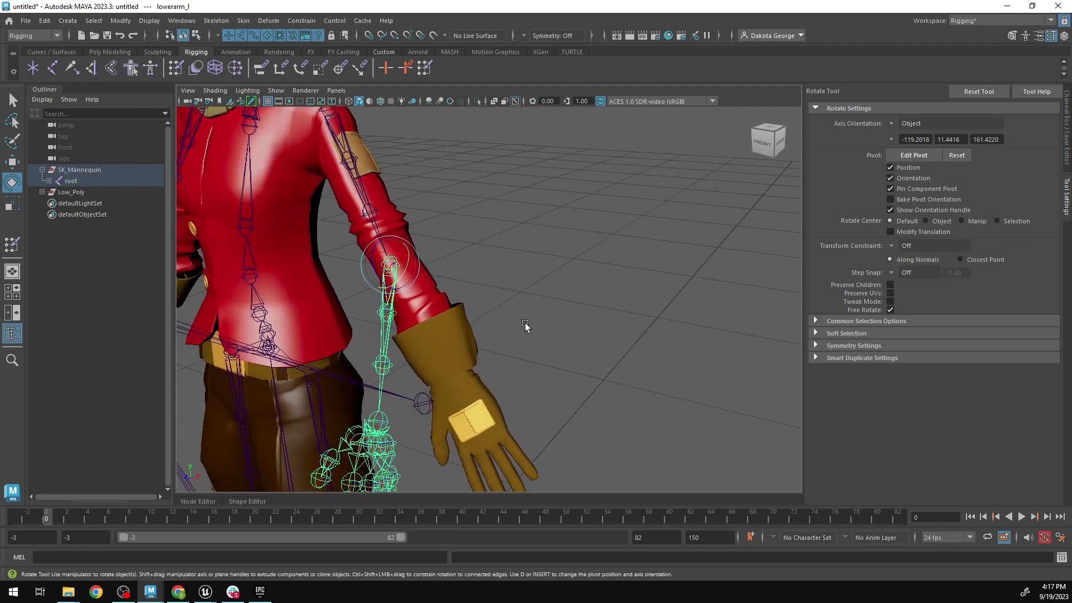
pyautogui.moveTo(394, 274); pyautogui.dragTo(421, 283)
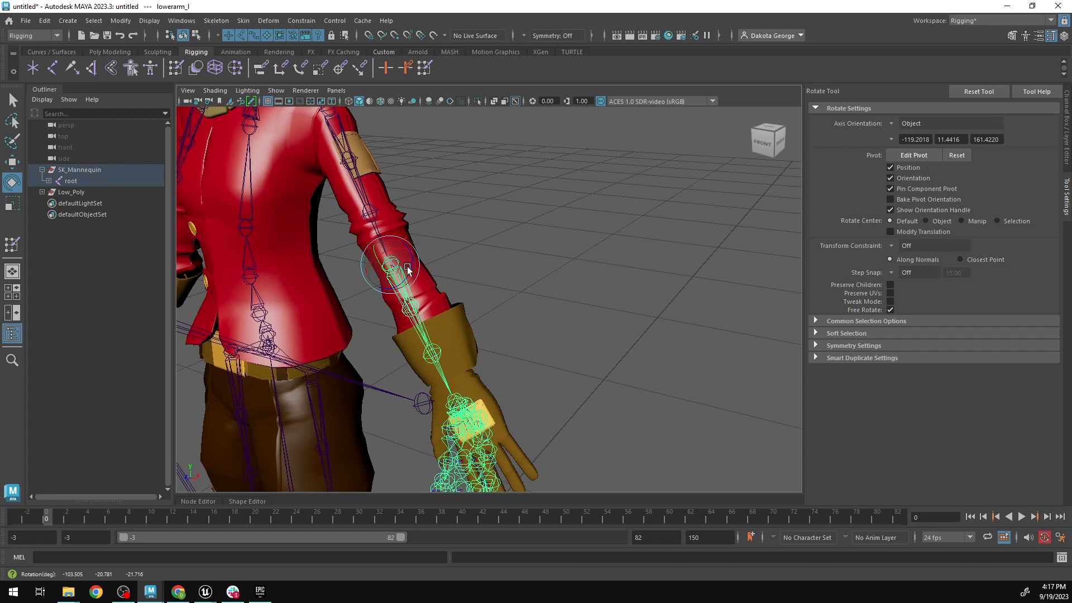
pyautogui.hotkey('ctrl', 'z')
pyautogui.scroll(3, 409, 296)
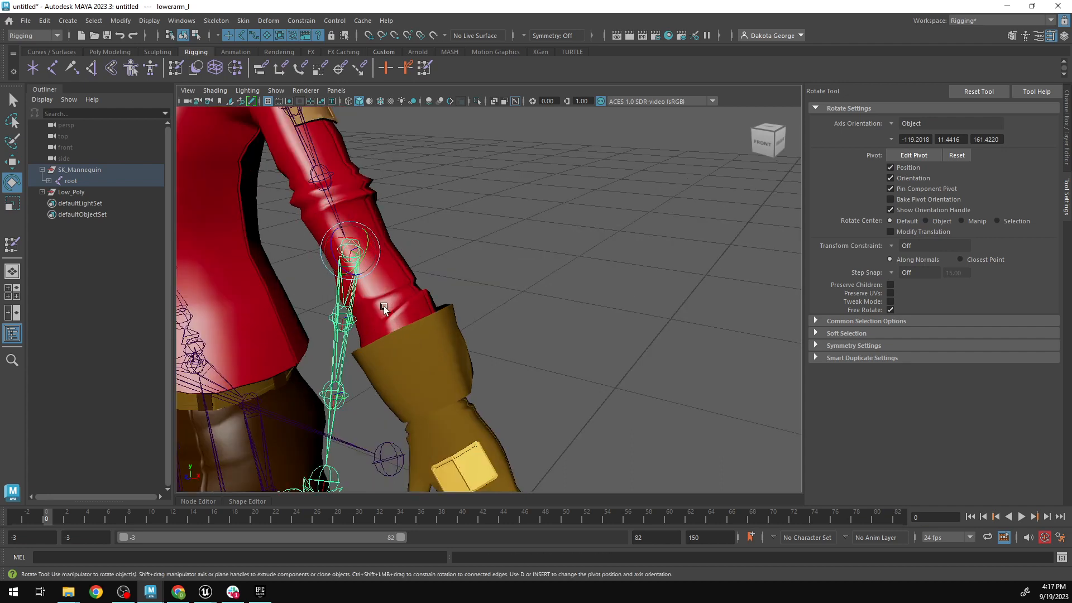
pyautogui.moveTo(335, 254); pyautogui.dragTo(349, 270)
# Rotate the upperarm_l joint slightly backward to follow the sleeve as seen from the character's side.
pyautogui.keyDown('alt'); pyautogui.moveTo(538, 328); pyautogui.dragTo(374, 337); pyautogui.keyUp('alt')
pyautogui.keyDown('alt'); pyautogui.moveTo(373, 337); pyautogui.dragTo(504, 404, button='middle'); pyautogui.keyUp('alt')
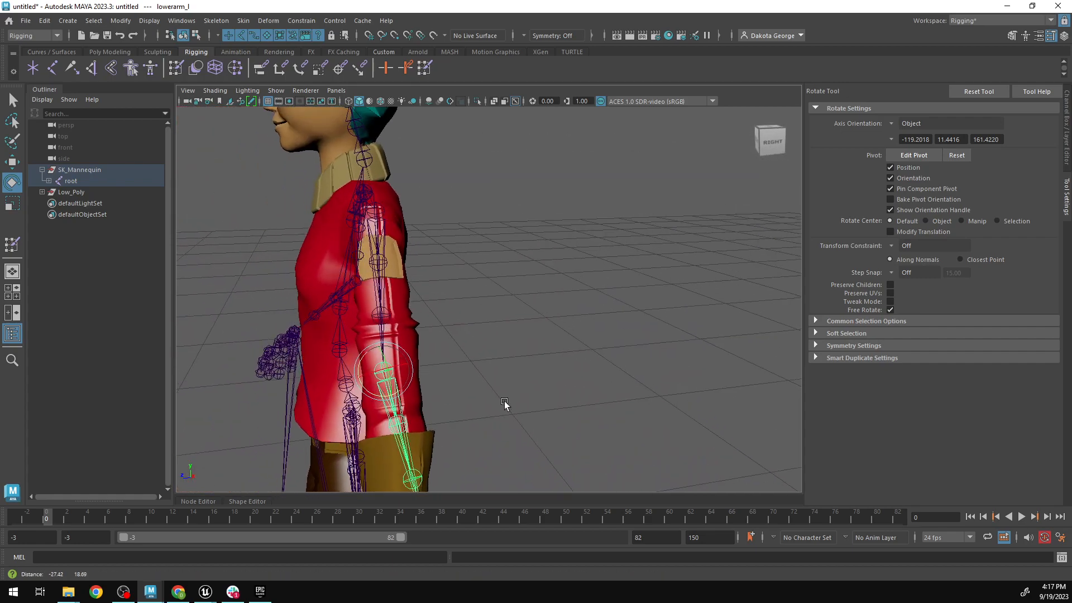
pyautogui.click(377, 215)
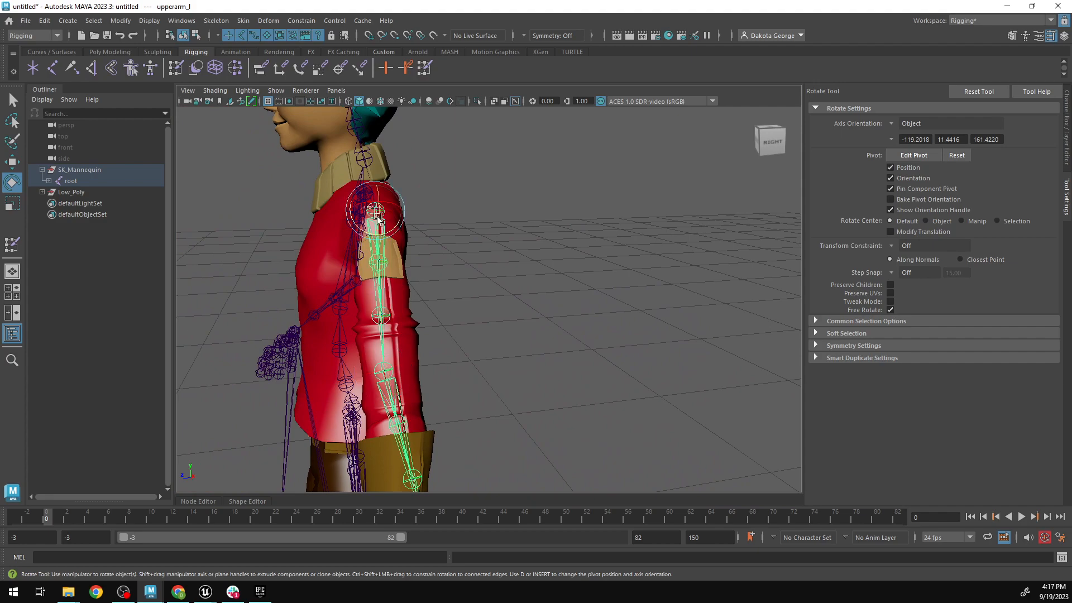
pyautogui.moveTo(365, 229); pyautogui.dragTo(366, 232)
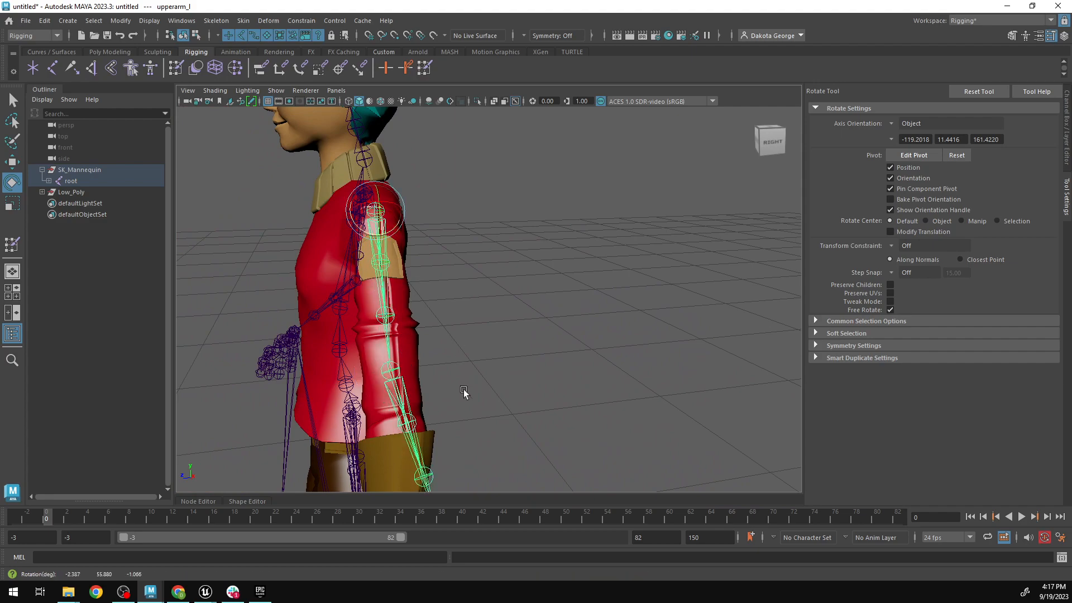
# Refine the rotation of the lowerarm_l joint so the forearm runs through the left glove toward the wrist.
pyautogui.keyDown('alt'); pyautogui.moveTo(462, 394); pyautogui.dragTo(453, 341); pyautogui.keyUp('alt')
pyautogui.click(487, 262)
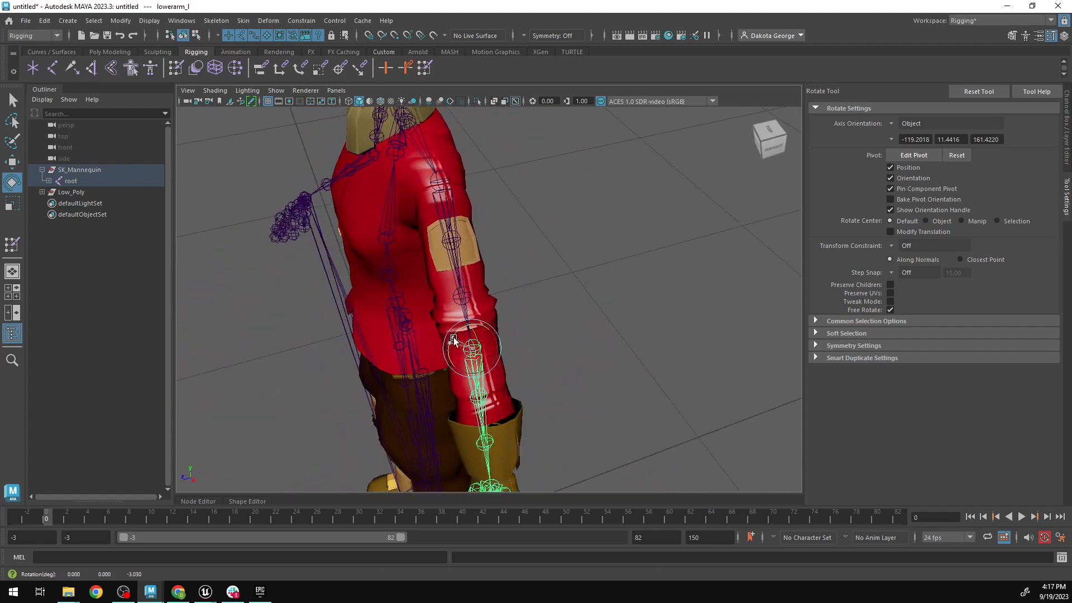
pyautogui.keyDown('alt'); pyautogui.moveTo(539, 410); pyautogui.dragTo(564, 319); pyautogui.keyUp('alt')
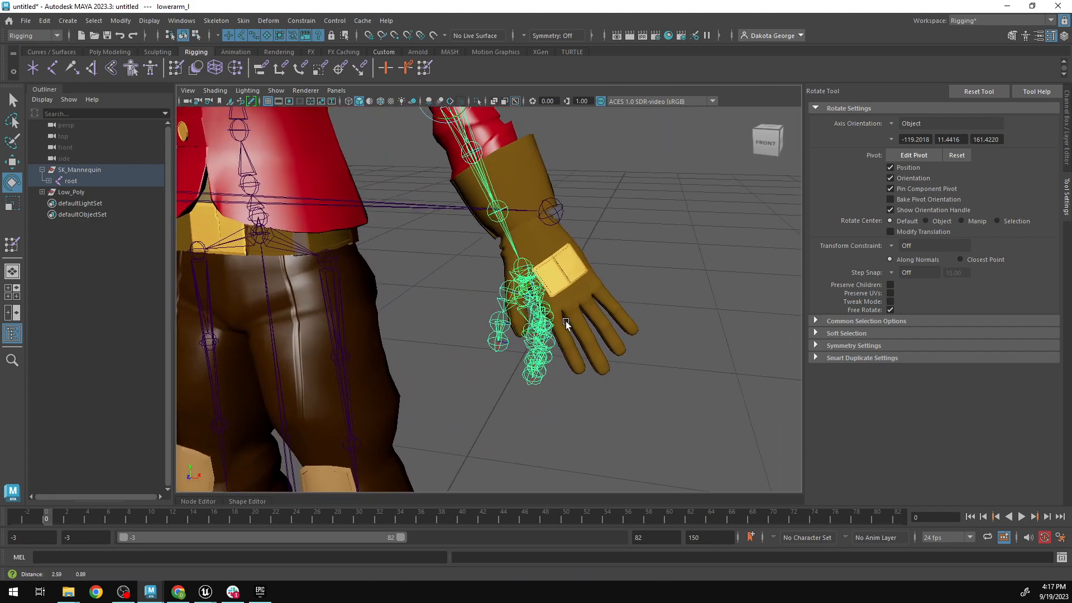
pyautogui.keyDown('alt'); pyautogui.moveTo(564, 319); pyautogui.dragTo(518, 376, button='middle'); pyautogui.keyUp('alt')
pyautogui.moveTo(412, 162); pyautogui.dragTo(417, 160)
# Select the hand_l joint and move it up and across into the wrist of the character's left glove.
pyautogui.moveTo(553, 294)
pyautogui.keyDown('alt'); pyautogui.mouseDown()
pyautogui.moveTo(576, 311)
pyautogui.moveTo(476, 321)
pyautogui.moveTo(550, 311)
pyautogui.mouseUp(); pyautogui.keyUp('alt')
pyautogui.click(445, 305)
pyautogui.click(438, 304)
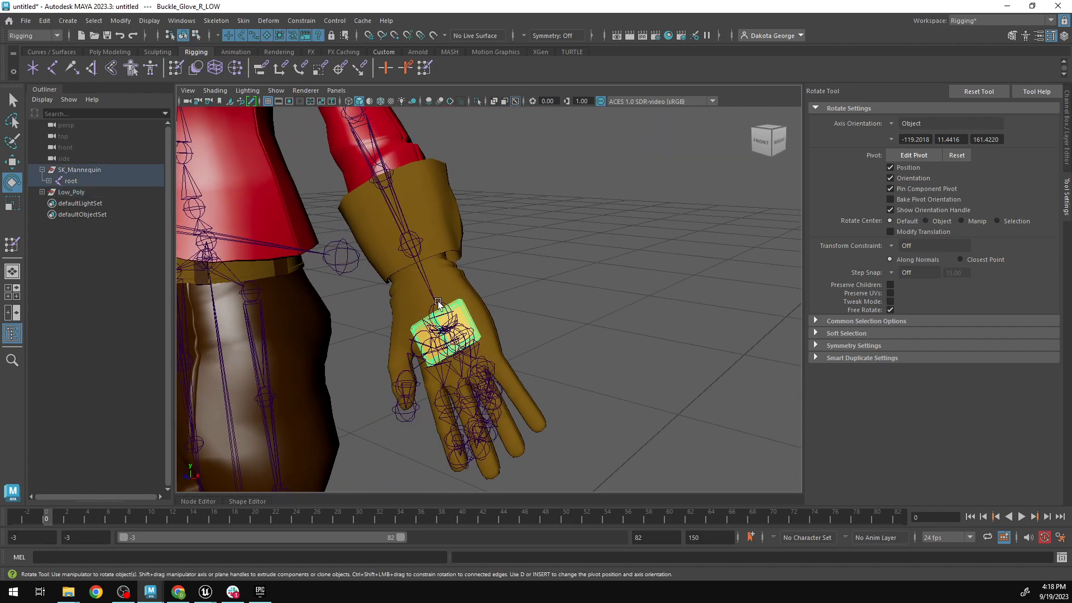
pyautogui.moveTo(443, 313); pyautogui.dragTo(426, 315)
pyautogui.keyDown('alt'); pyautogui.moveTo(408, 356); pyautogui.dragTo(502, 350); pyautogui.keyUp('alt')
pyautogui.press('w')
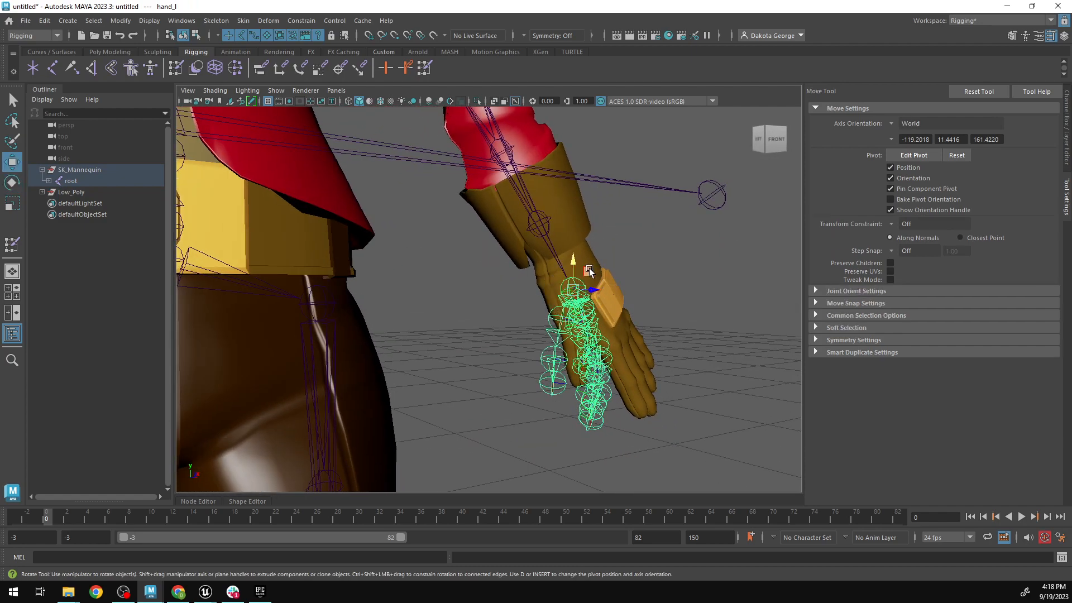
pyautogui.moveTo(594, 273); pyautogui.dragTo(596, 249)
pyautogui.keyDown('alt'); pyautogui.moveTo(660, 270); pyautogui.dragTo(556, 301); pyautogui.keyUp('alt')
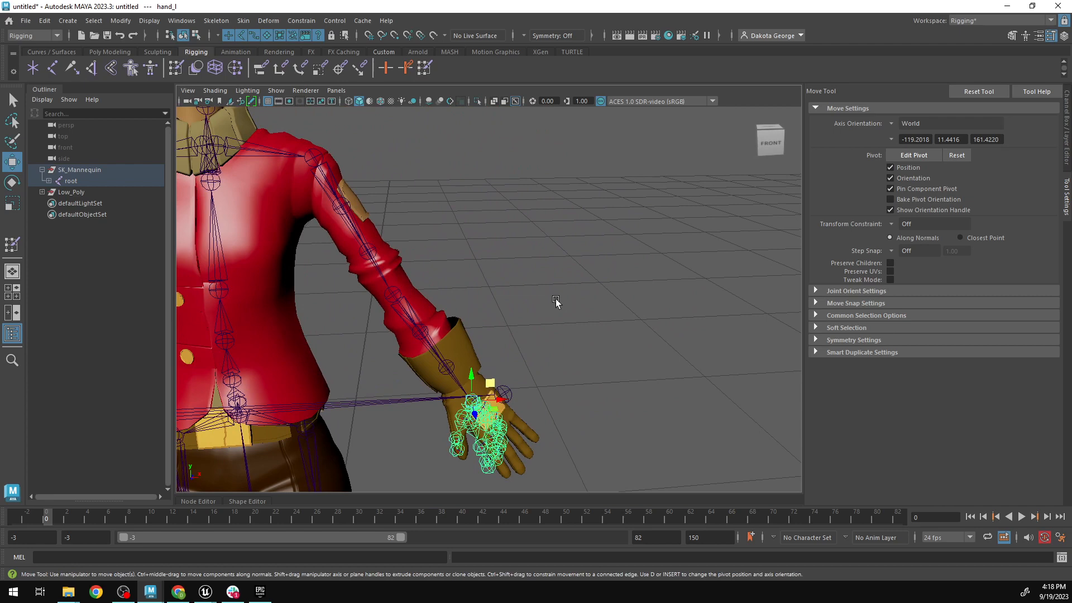
# Rotate the upperarm_l joint slightly outward and adjust the lowerarm_l rotation so the arm bones follow the left sleeve.
pyautogui.click(314, 155)
pyautogui.press('e')
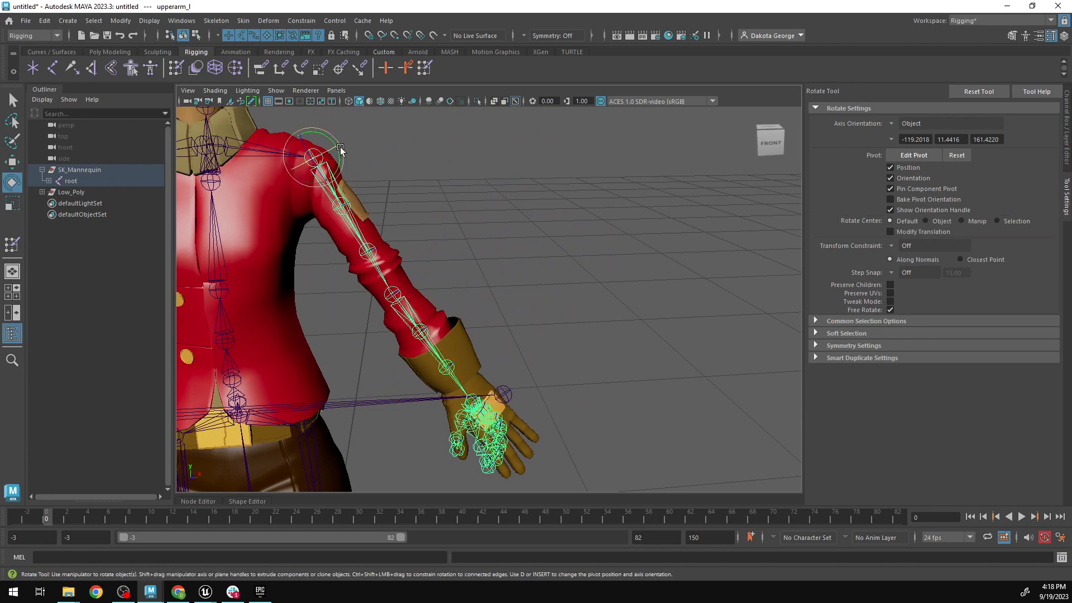
pyautogui.moveTo(336, 161); pyautogui.dragTo(332, 164)
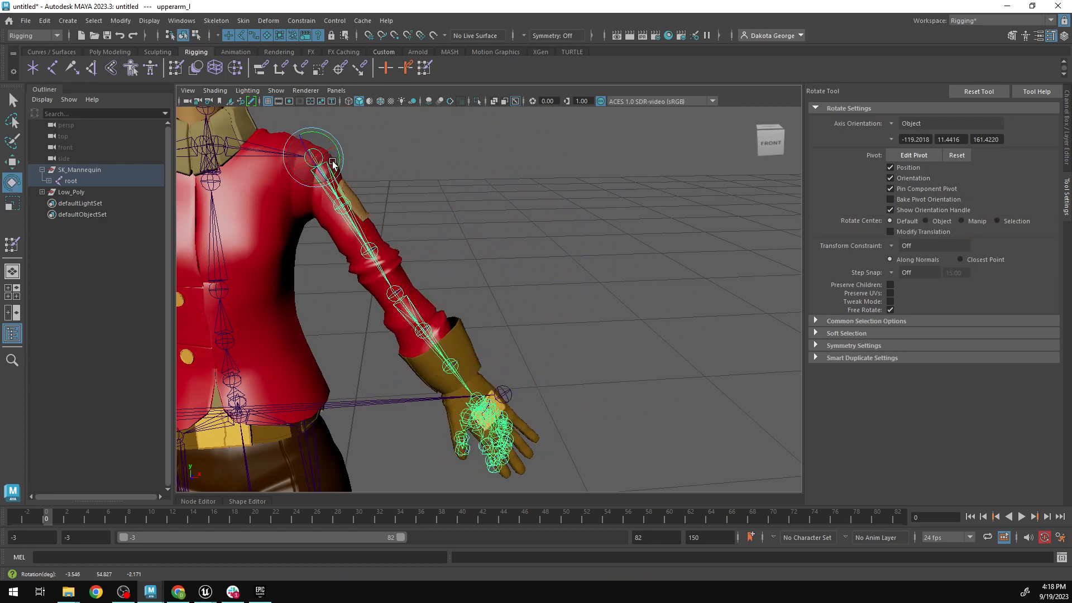
pyautogui.click(396, 292)
pyautogui.moveTo(414, 303); pyautogui.dragTo(520, 342)
# Rotate the hand_l joint outward at the wrist so the finger joints point along the left glove's fingers.
pyautogui.keyDown('alt'); pyautogui.moveTo(570, 395); pyautogui.dragTo(562, 270, button='middle'); pyautogui.keyUp('alt')
pyautogui.scroll(6, 539, 292)
pyautogui.keyDown('alt'); pyautogui.moveTo(464, 299); pyautogui.dragTo(471, 315, button='middle'); pyautogui.keyUp('alt')
pyautogui.keyDown('alt'); pyautogui.moveTo(471, 317); pyautogui.dragTo(309, 350); pyautogui.keyUp('alt')
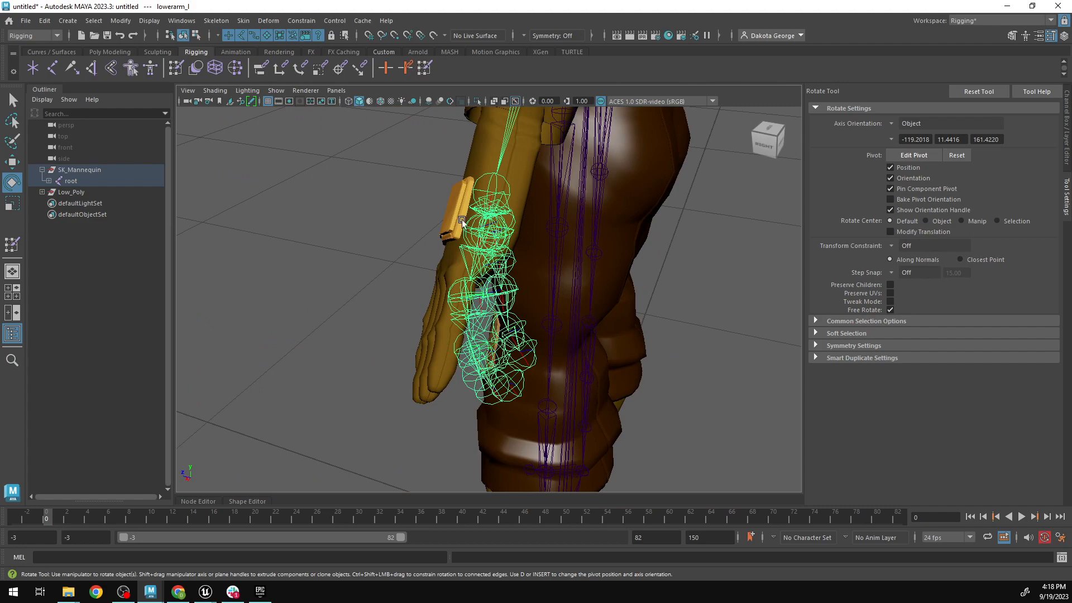
pyautogui.keyDown('alt'); pyautogui.moveTo(326, 302); pyautogui.dragTo(517, 313); pyautogui.keyUp('alt')
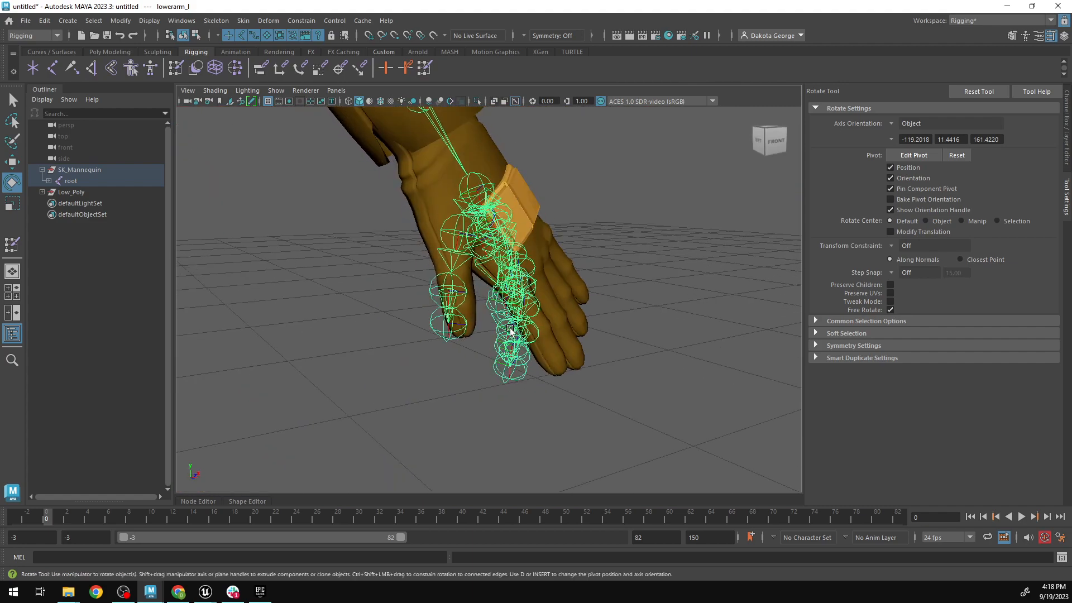
pyautogui.scroll(-4, 518, 328)
pyautogui.scroll(4, 518, 329)
pyautogui.click(488, 186)
pyautogui.moveTo(487, 190); pyautogui.dragTo(469, 198)
pyautogui.scroll(-5, 430, 320)
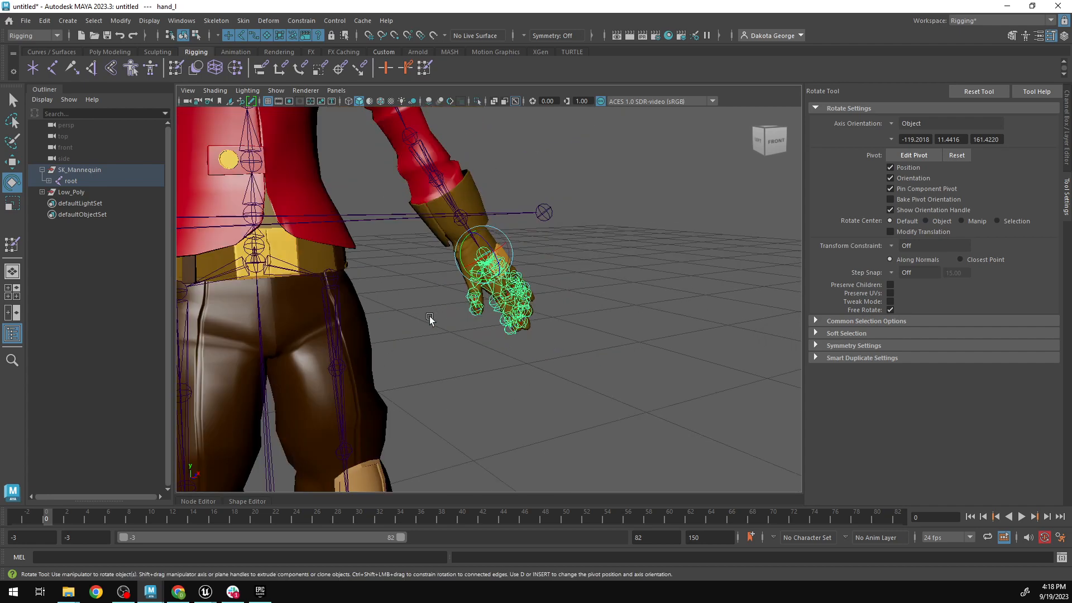
# Select the thigh_l joint and move it slightly inward and down within the character's left hip.
pyautogui.keyDown('alt'); pyautogui.moveTo(392, 366); pyautogui.dragTo(389, 252, button='middle'); pyautogui.keyUp('alt')
pyautogui.keyDown('alt'); pyautogui.moveTo(505, 340); pyautogui.dragTo(448, 385); pyautogui.keyUp('alt')
pyautogui.keyDown('alt'); pyautogui.moveTo(447, 385); pyautogui.dragTo(477, 204, button='middle'); pyautogui.keyUp('alt')
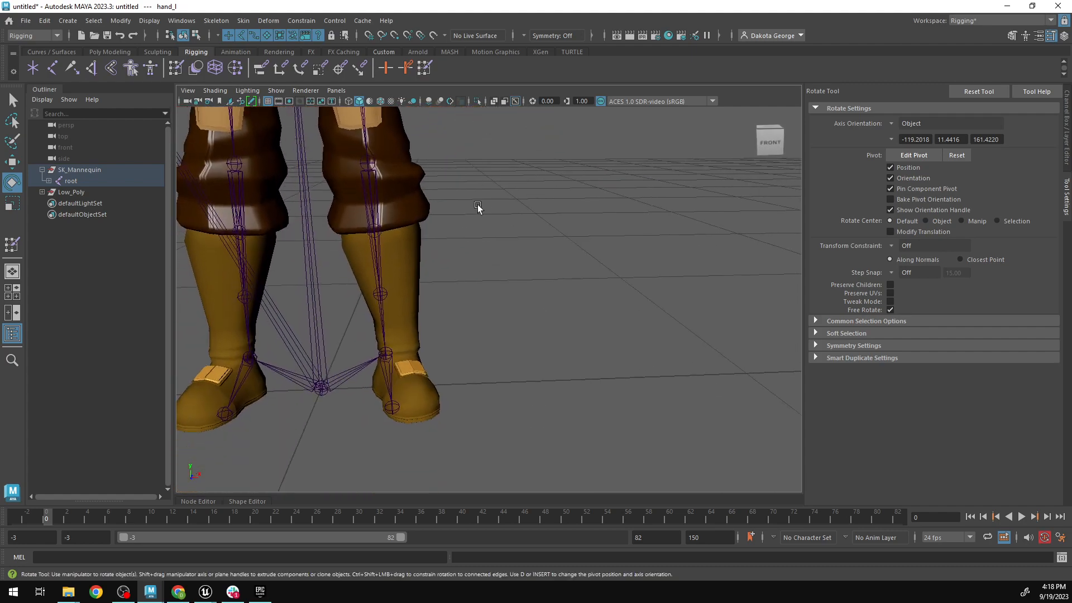
pyautogui.scroll(-2, 469, 279)
pyautogui.scroll(-3, 480, 285)
pyautogui.keyDown('alt'); pyautogui.moveTo(486, 270); pyautogui.dragTo(491, 402, button='middle'); pyautogui.keyUp('alt')
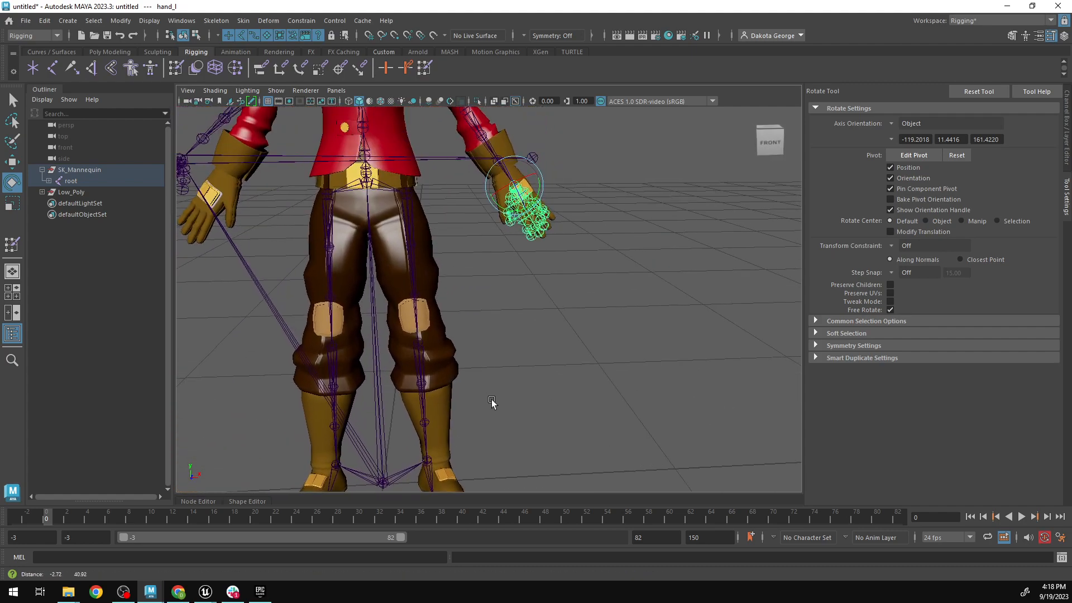
pyautogui.click(411, 200)
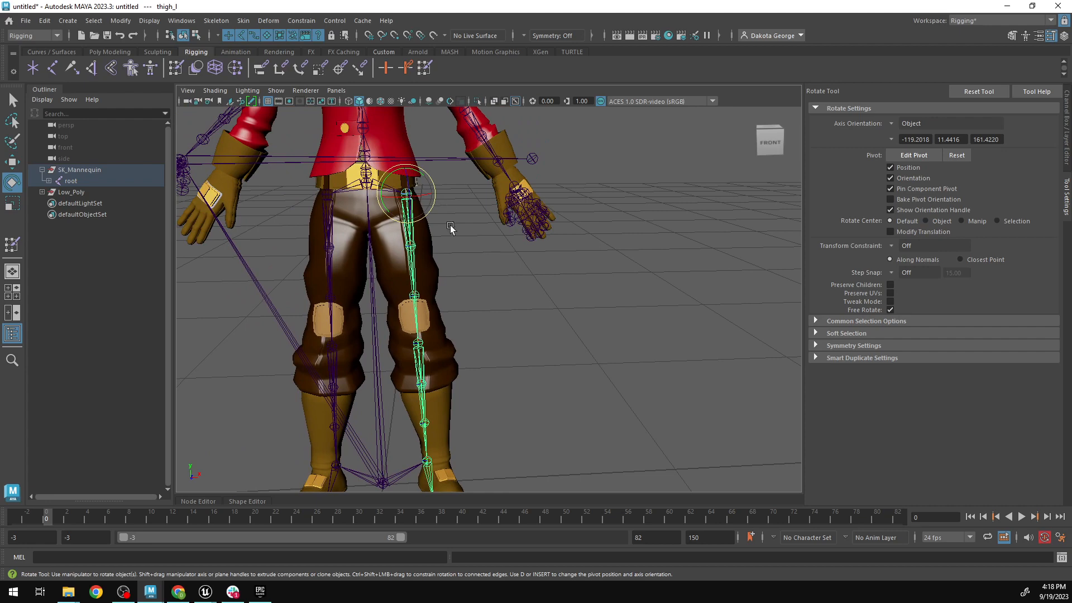
pyautogui.keyDown('alt'); pyautogui.moveTo(475, 285); pyautogui.dragTo(478, 237, button='middle'); pyautogui.keyUp('alt')
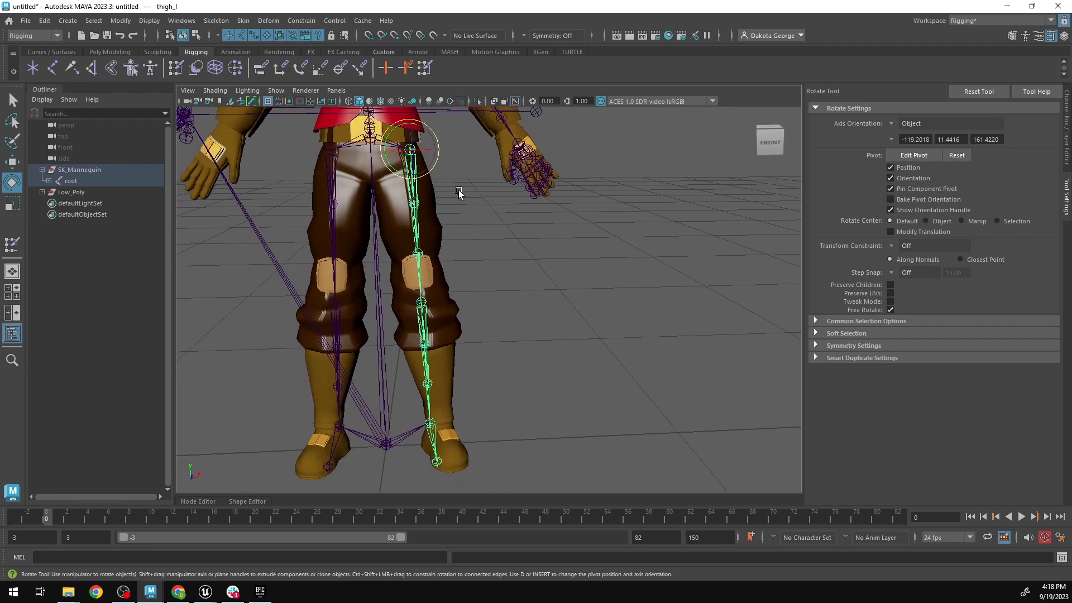
pyautogui.press('w')
pyautogui.moveTo(431, 132); pyautogui.dragTo(423, 139)
# Rotate the thigh_l joint outward so the leg bones run through the left knee patch toward the boot, then clear the selection.
pyautogui.press('e')
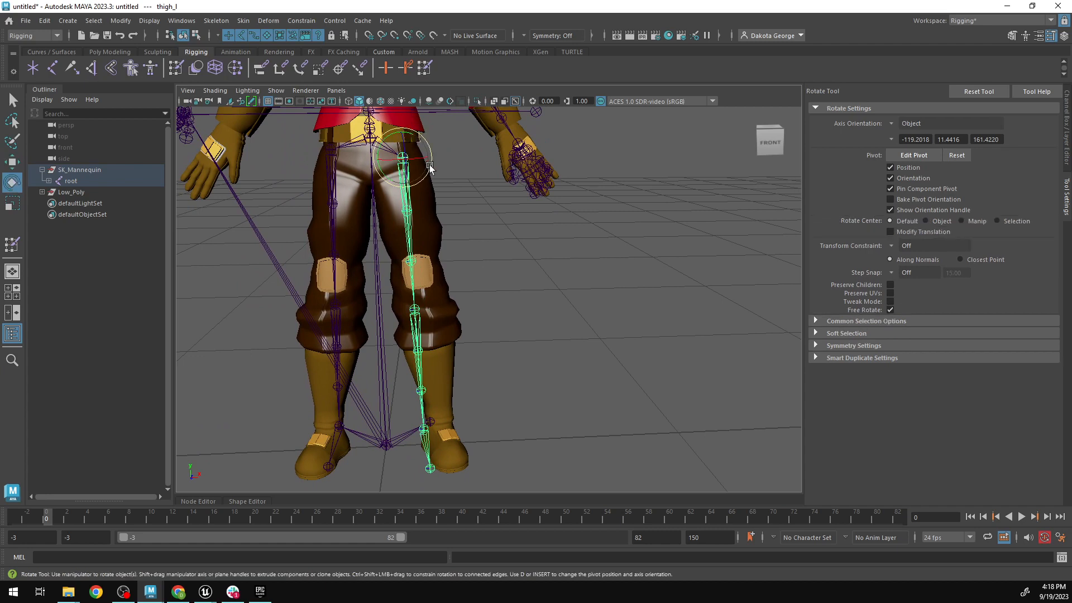
pyautogui.moveTo(389, 175); pyautogui.dragTo(389, 173)
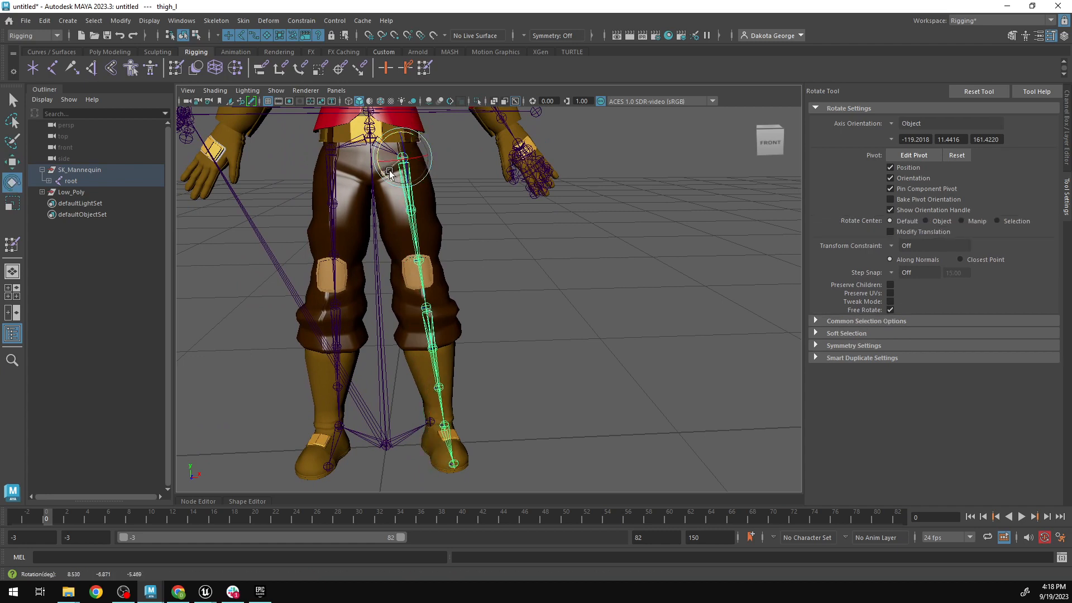
pyautogui.click(554, 274)
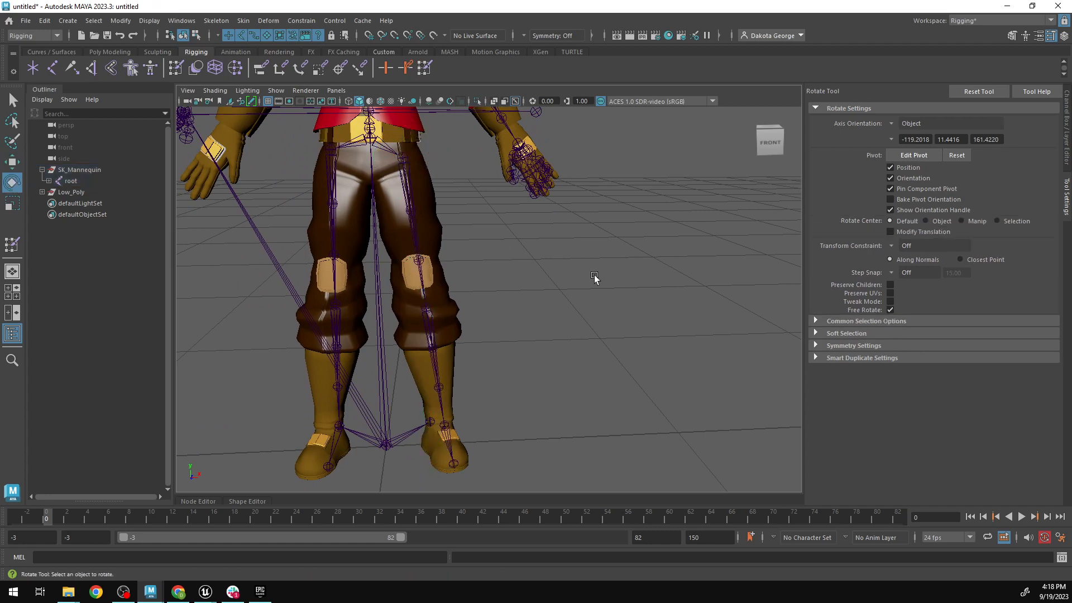
# Select the thigh_r joint at the character's right hip for rotation.
pyautogui.keyDown('alt'); pyautogui.moveTo(484, 230); pyautogui.dragTo(581, 283, button='middle'); pyautogui.keyUp('alt')
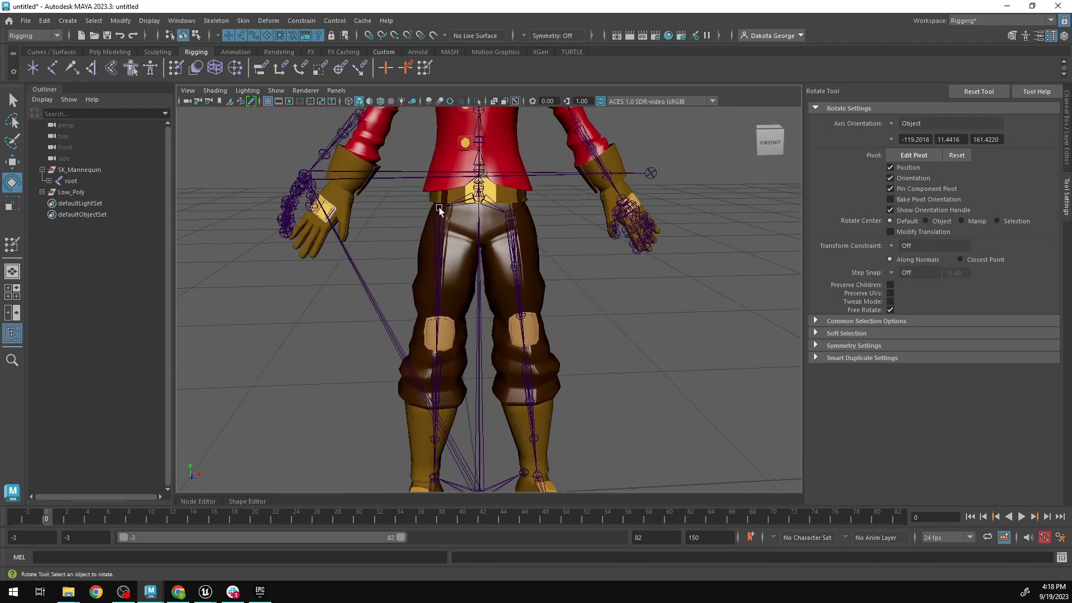
pyautogui.click(439, 210)
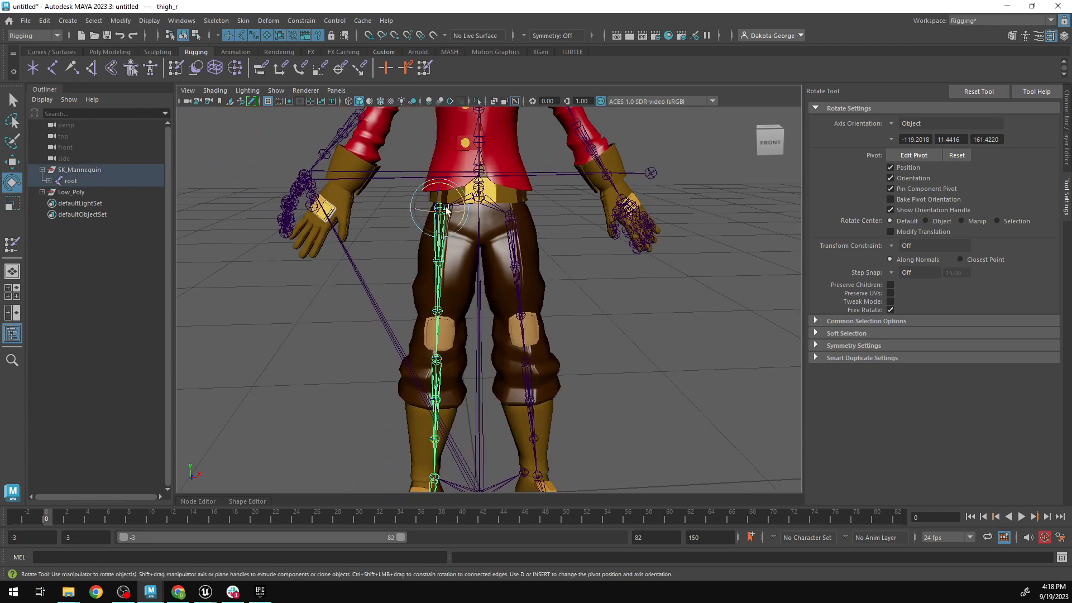
# Move the right thigh joint inward and down into the hip, and angle its leg chain outward toward the foot.
pyautogui.press('w')
pyautogui.moveTo(457, 197); pyautogui.dragTo(473, 234)
pyautogui.press('e')
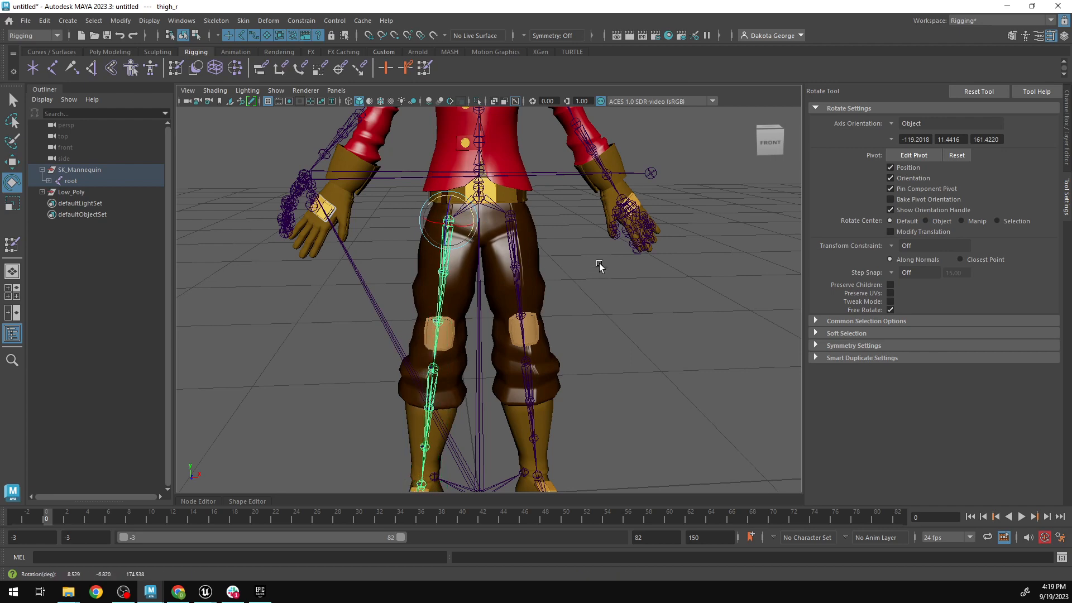
pyautogui.scroll(-5, 599, 266)
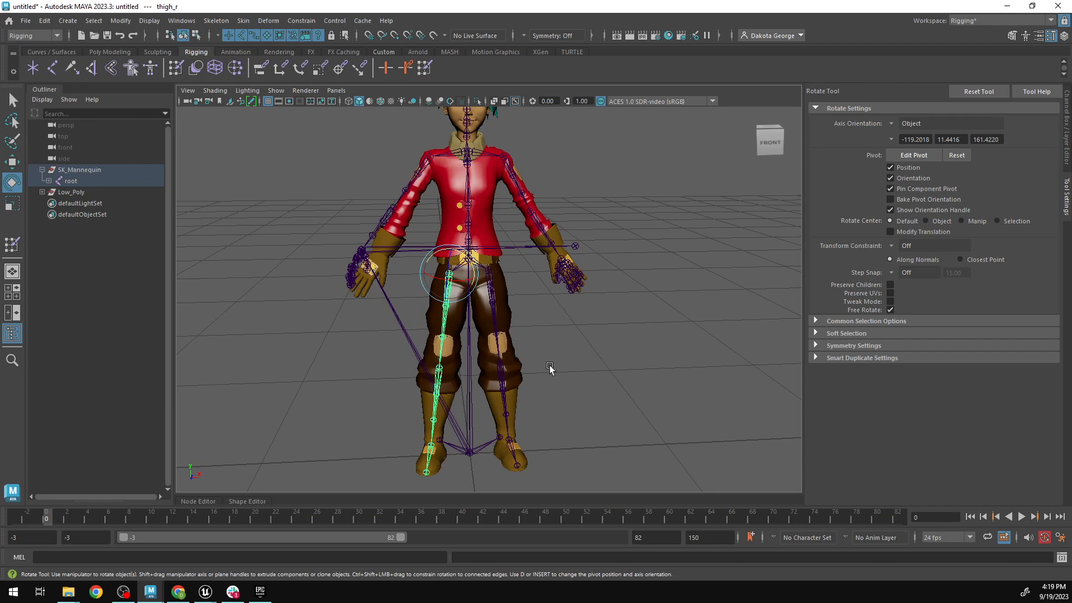
pyautogui.keyDown('alt'); pyautogui.moveTo(546, 435); pyautogui.dragTo(537, 334); pyautogui.keyUp('alt')
pyautogui.keyDown('alt'); pyautogui.moveTo(536, 262); pyautogui.dragTo(531, 370, button='right'); pyautogui.keyUp('alt')
pyautogui.keyDown('alt'); pyautogui.moveTo(531, 371); pyautogui.dragTo(508, 384); pyautogui.keyUp('alt')
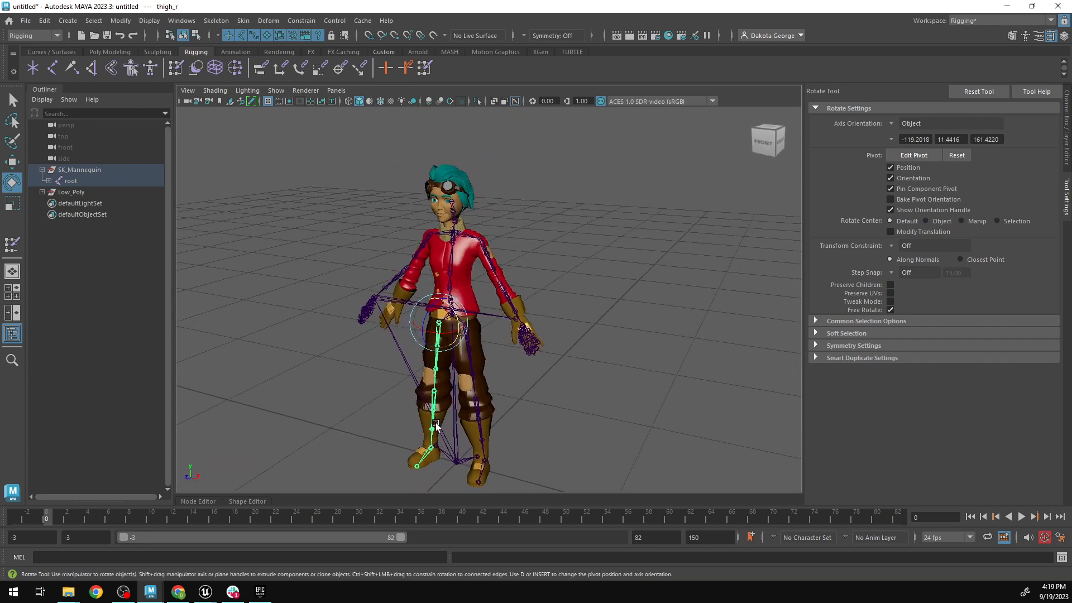
# Switch to the other Maya scene and examine how the finished skeleton's joints sit inside the hands, legs and feet.
pyautogui.moveTo(167, 591)
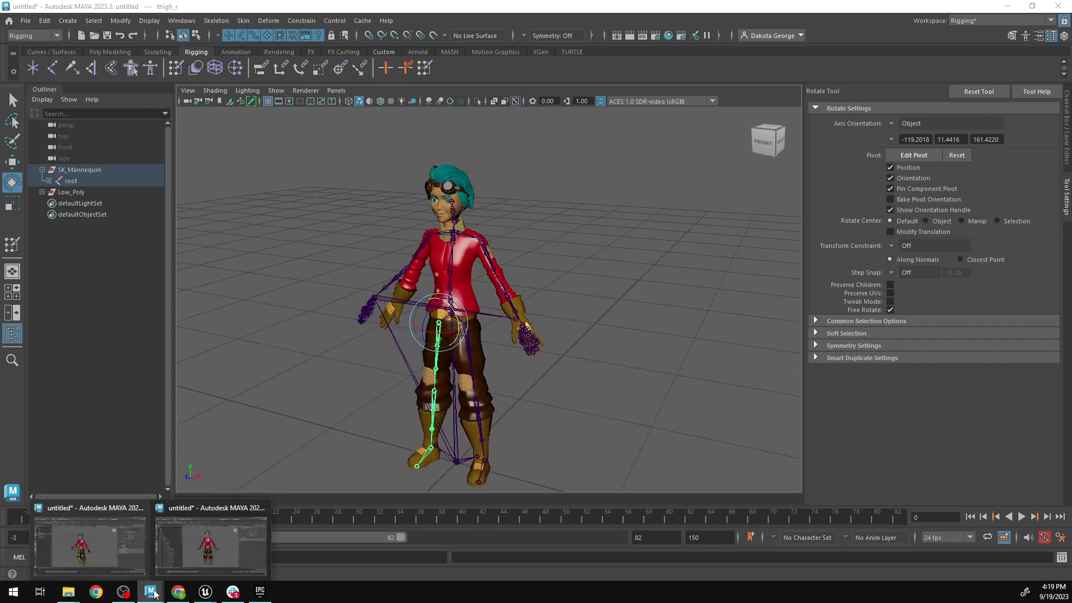
pyautogui.click(229, 545)
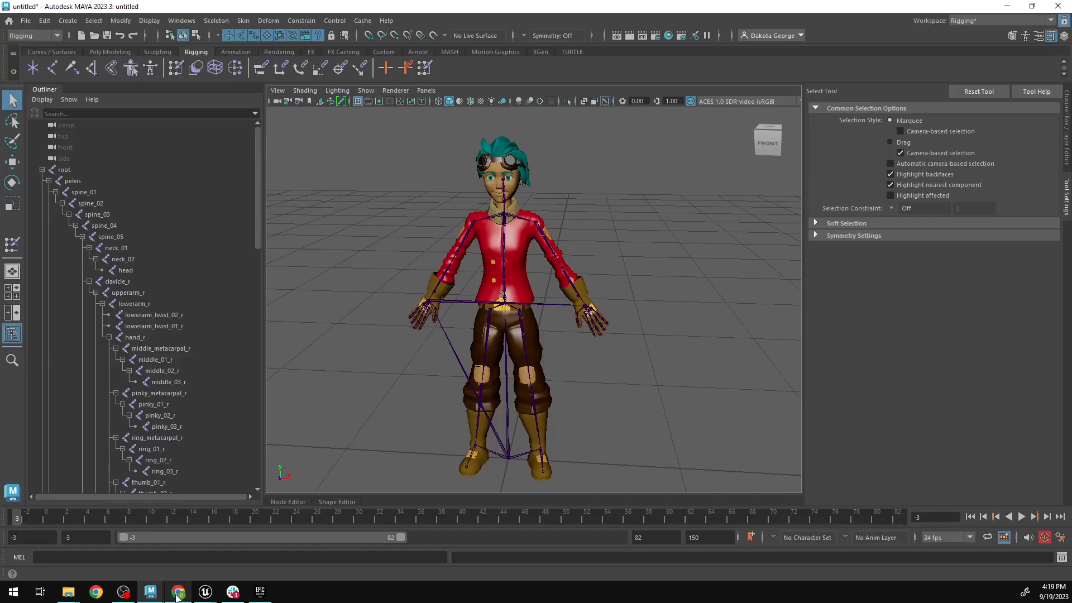
pyautogui.moveTo(153, 593)
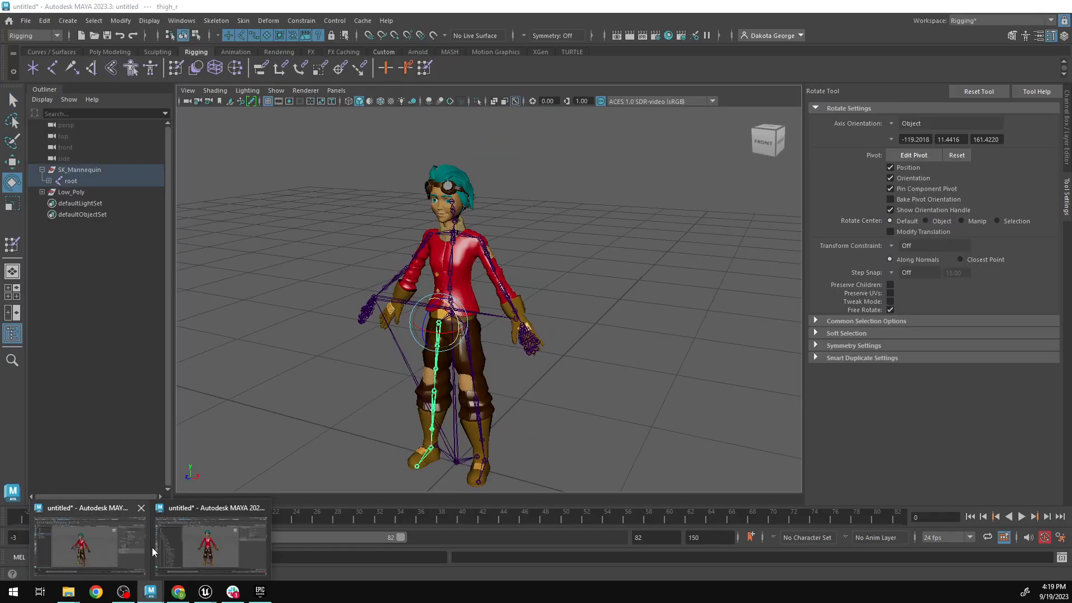
pyautogui.keyDown('alt'); pyautogui.moveTo(565, 435); pyautogui.dragTo(642, 335); pyautogui.keyUp('alt')
pyautogui.scroll(7, 578, 334)
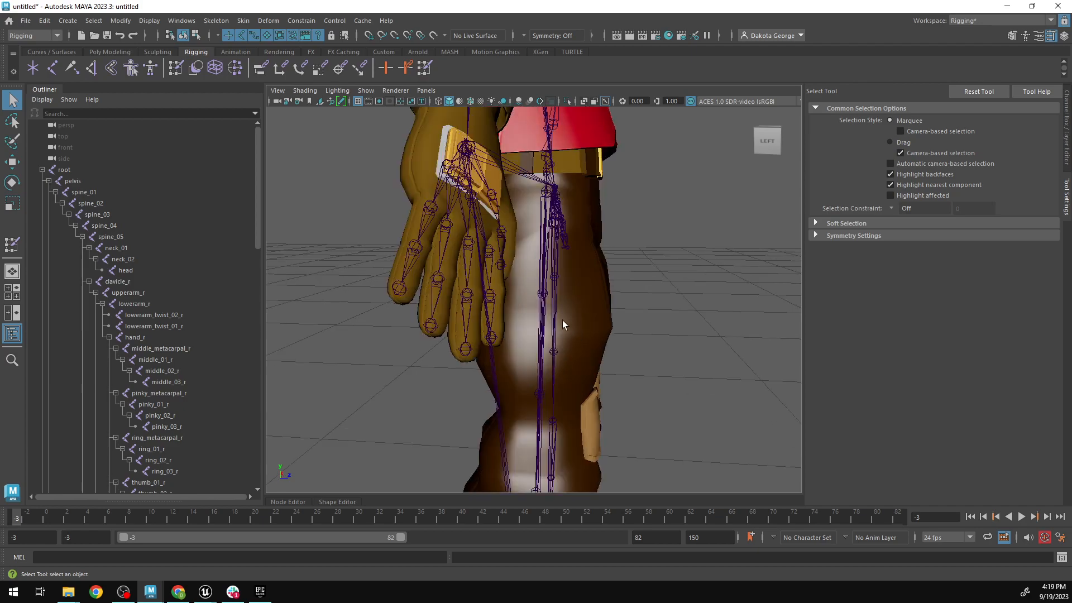
pyautogui.keyDown('alt'); pyautogui.moveTo(562, 323); pyautogui.dragTo(519, 326); pyautogui.keyUp('alt')
pyautogui.keyDown('alt'); pyautogui.moveTo(441, 323); pyautogui.dragTo(451, 248, button='middle'); pyautogui.keyUp('alt')
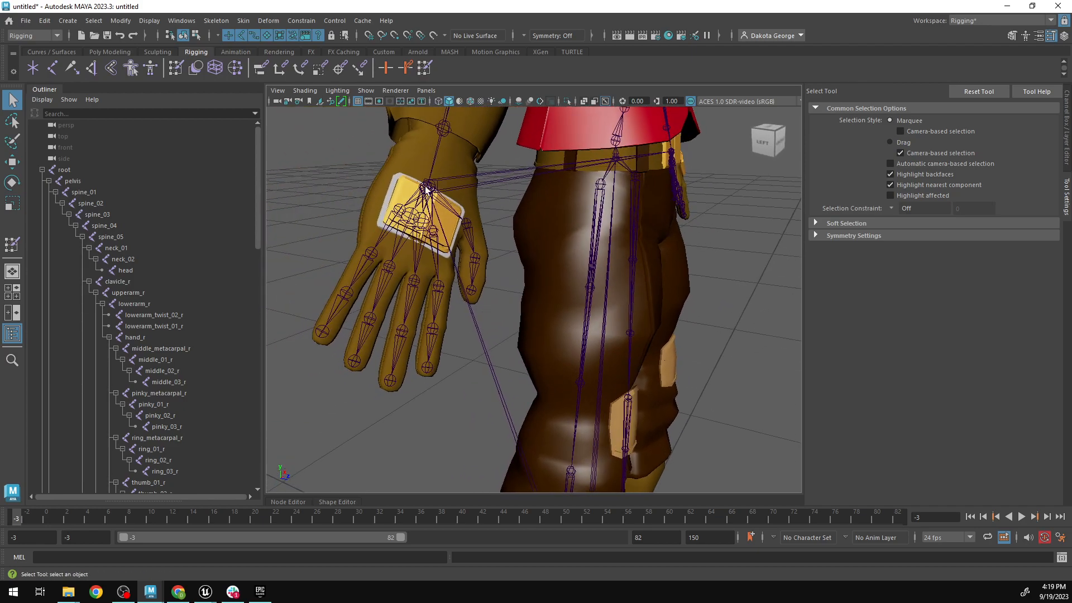
pyautogui.keyDown('alt'); pyautogui.moveTo(427, 190); pyautogui.dragTo(454, 280); pyautogui.keyUp('alt')
pyautogui.click(506, 155)
pyautogui.keyDown('alt'); pyautogui.moveTo(500, 265); pyautogui.dragTo(492, 226, button='middle'); pyautogui.keyUp('alt')
pyautogui.keyDown('alt'); pyautogui.moveTo(523, 387); pyautogui.dragTo(570, 374); pyautogui.keyUp('alt')
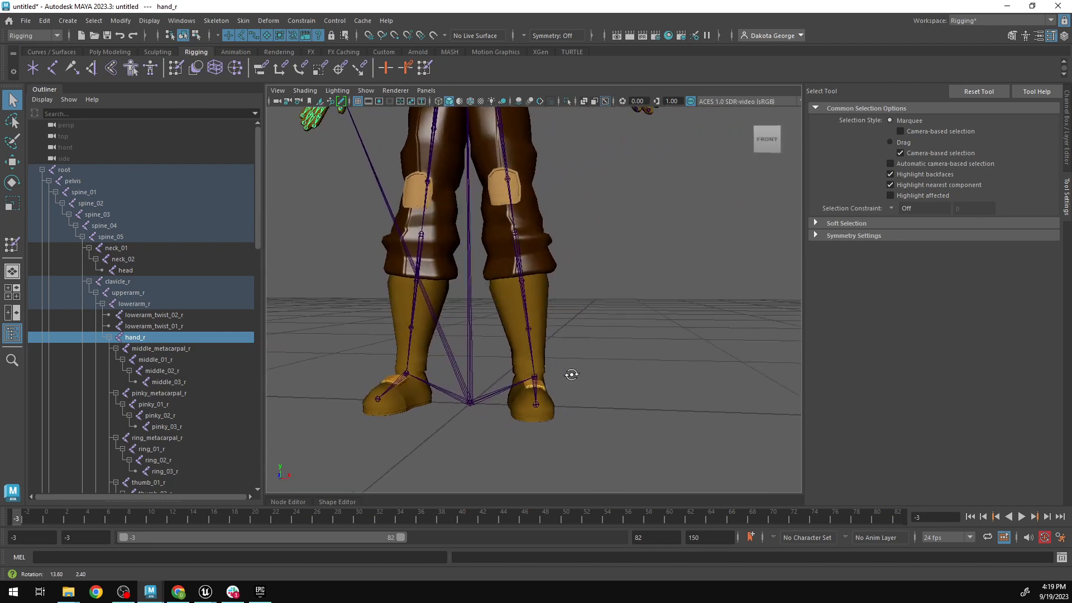
pyautogui.keyDown('alt'); pyautogui.moveTo(605, 299); pyautogui.dragTo(601, 356, button='middle'); pyautogui.keyUp('alt')
pyautogui.scroll(-5, 608, 315)
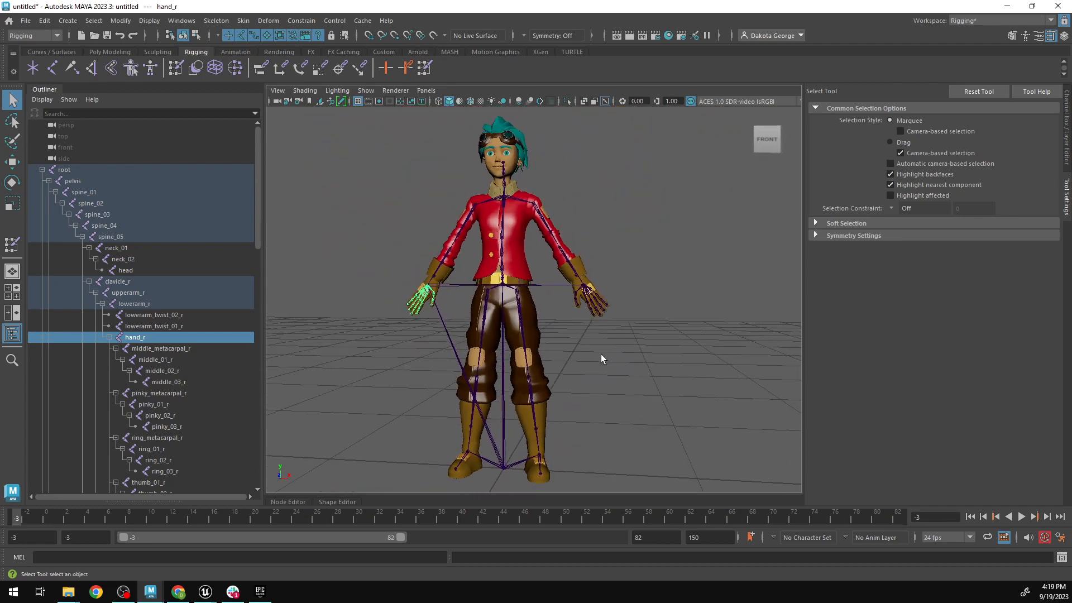
pyautogui.keyDown('alt'); pyautogui.moveTo(601, 355); pyautogui.dragTo(609, 371); pyautogui.keyUp('alt')
pyautogui.keyDown('alt'); pyautogui.moveTo(609, 369); pyautogui.dragTo(616, 389, button='middle'); pyautogui.keyUp('alt')
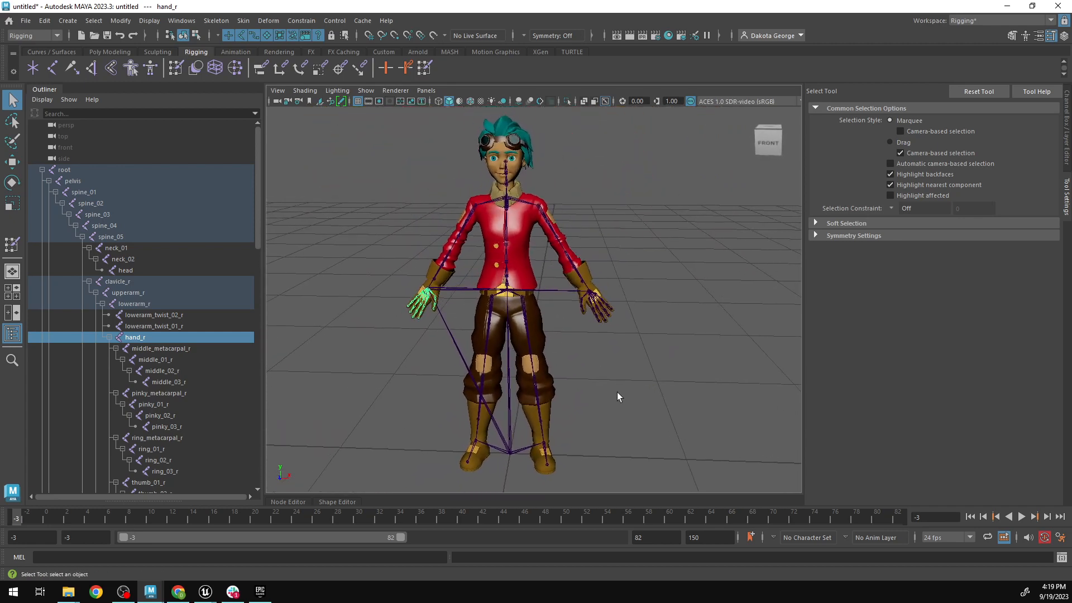
# Return to the first Maya scene and rotate the right hand joint to turn its finger joints toward the glove.
pyautogui.click(155, 593)
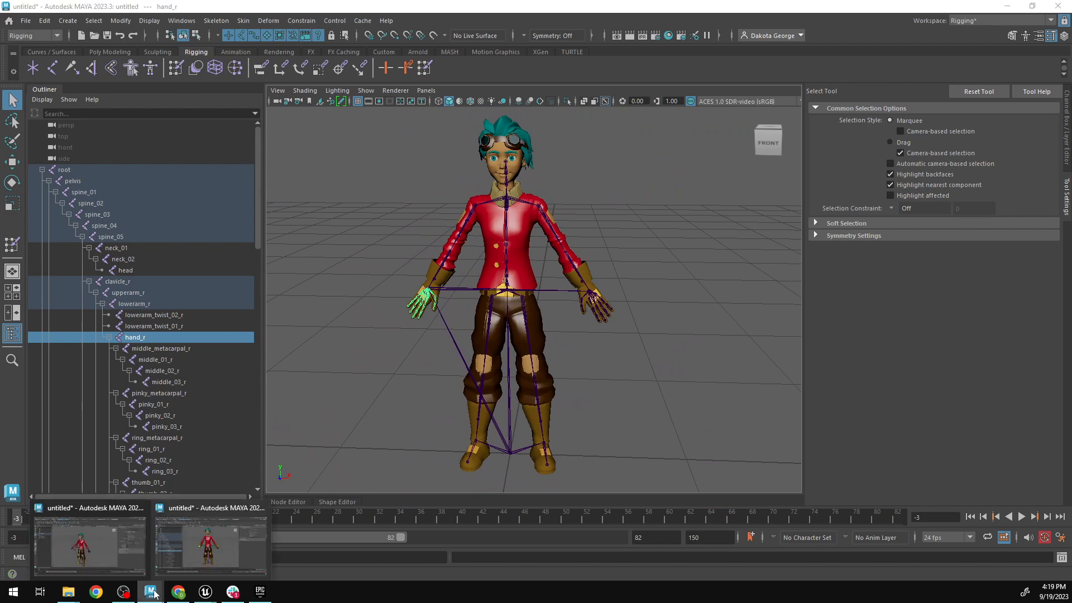
pyautogui.click(113, 549)
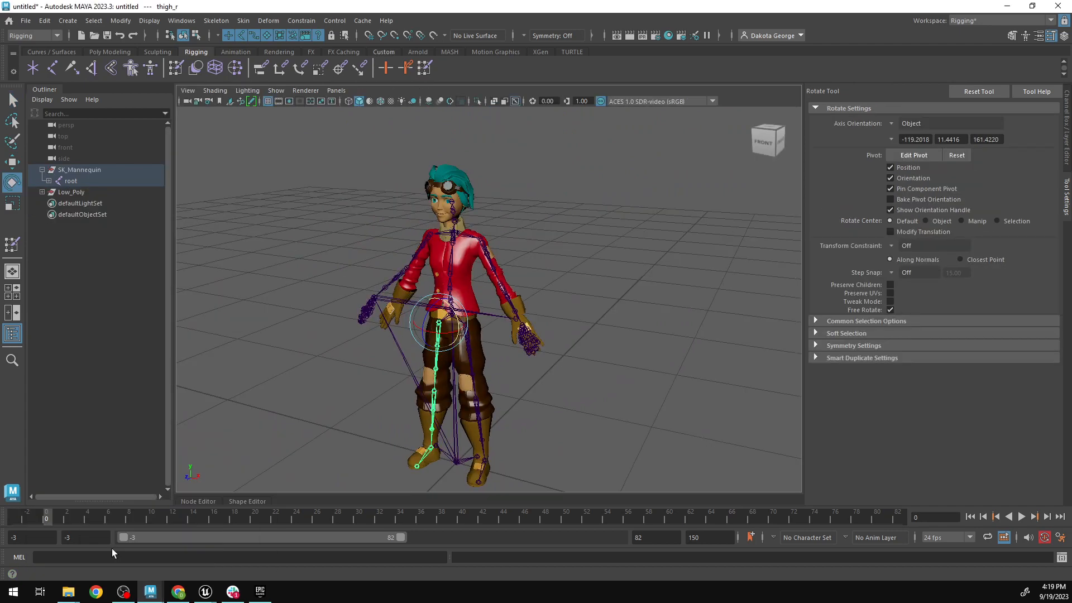
pyautogui.click(526, 386)
pyautogui.scroll(4, 312, 358)
pyautogui.keyDown('alt'); pyautogui.moveTo(306, 357); pyautogui.dragTo(452, 340, button='middle'); pyautogui.keyUp('alt')
pyautogui.keyDown('alt'); pyautogui.moveTo(452, 341); pyautogui.dragTo(492, 228); pyautogui.keyUp('alt')
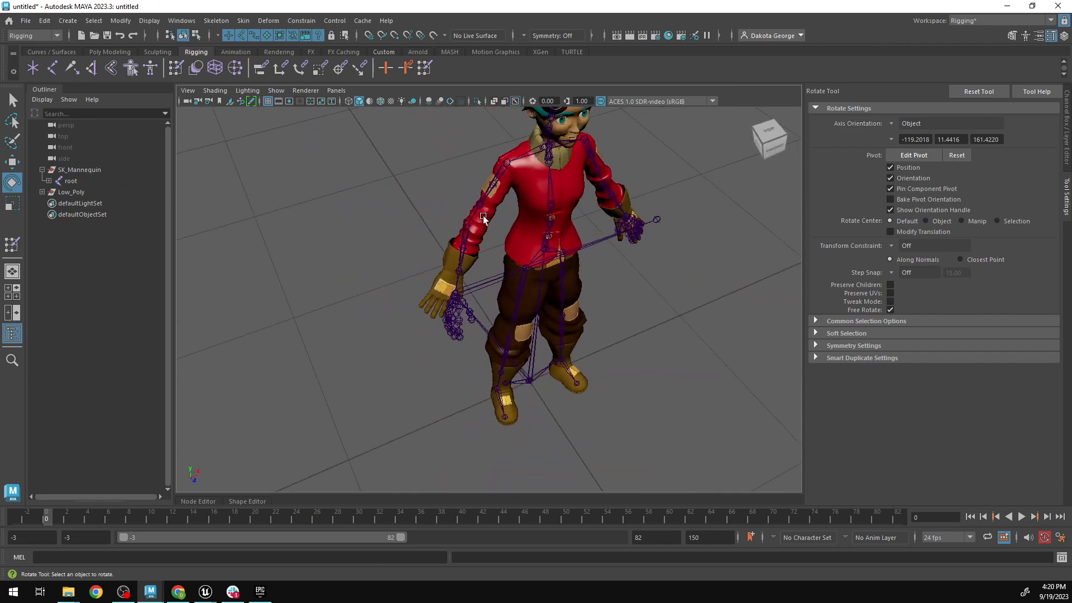
pyautogui.click(508, 159)
pyautogui.keyDown('alt'); pyautogui.moveTo(551, 244); pyautogui.dragTo(522, 196); pyautogui.keyUp('alt')
pyautogui.click(469, 293)
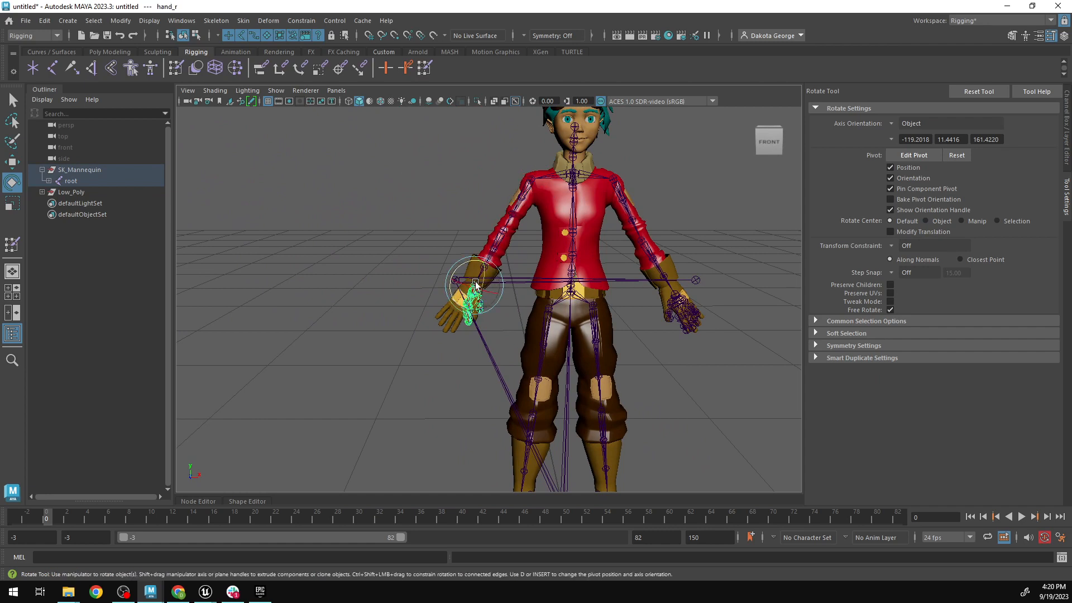
pyautogui.moveTo(472, 292)
pyautogui.mouseDown()
pyautogui.moveTo(494, 301)
pyautogui.moveTo(481, 294)
pyautogui.mouseUp()
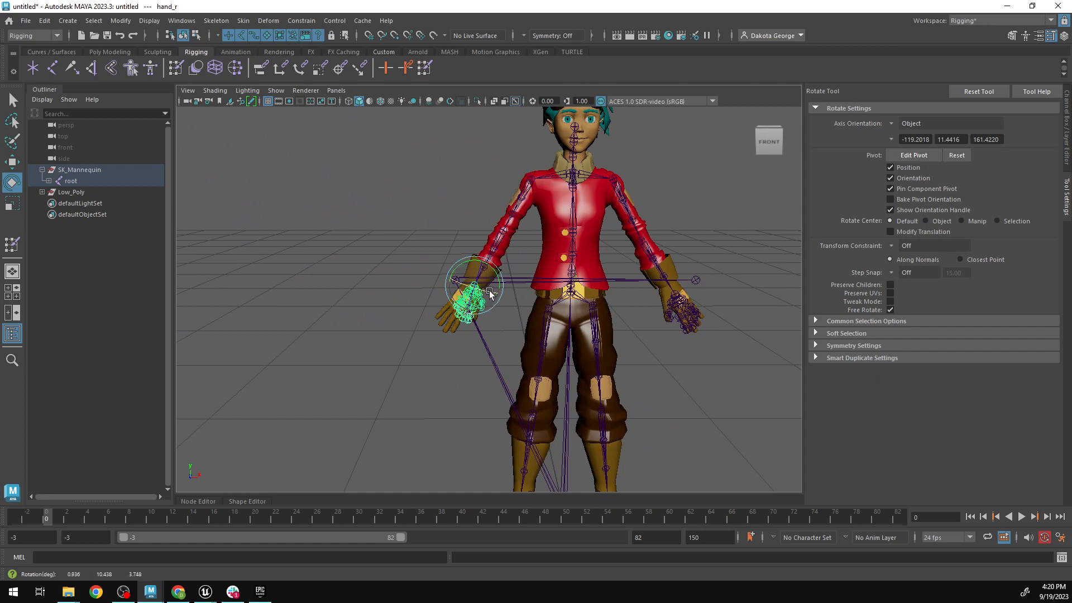
pyautogui.click(532, 178)
pyautogui.click(695, 221)
pyautogui.keyDown('alt'); pyautogui.moveTo(724, 250); pyautogui.dragTo(637, 227, button='middle'); pyautogui.keyUp('alt')
pyautogui.scroll(-4, 638, 222)
pyautogui.keyDown('alt'); pyautogui.moveTo(637, 219); pyautogui.dragTo(585, 256); pyautogui.keyUp('alt')
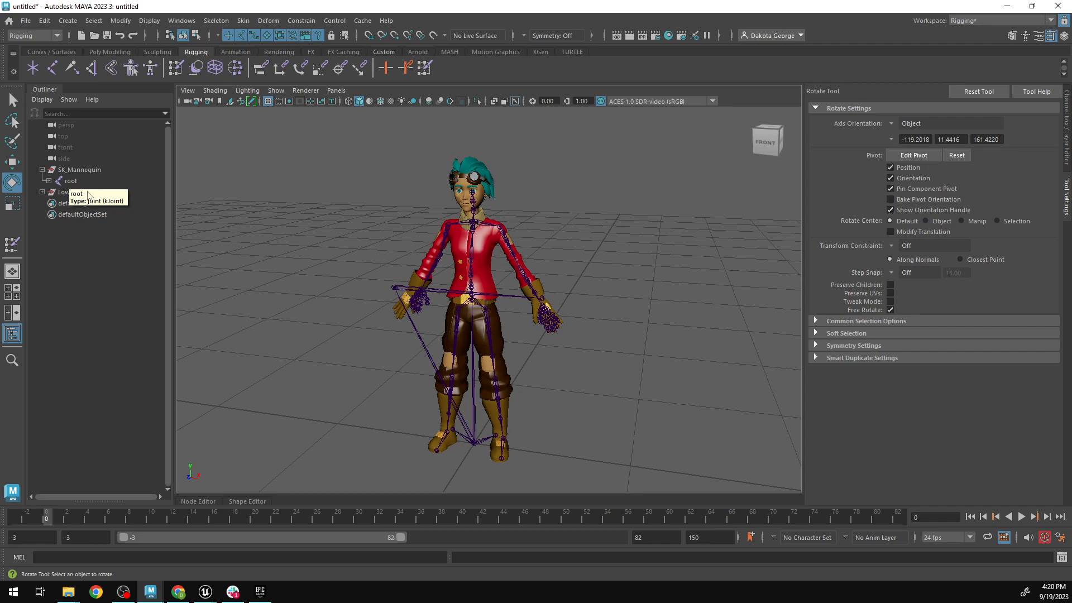
# Bind Low_Poly to the root joint using Joint hierarchy, Closest distance, Classic linear skinning and 5 max influences.
pyautogui.click(73, 180)
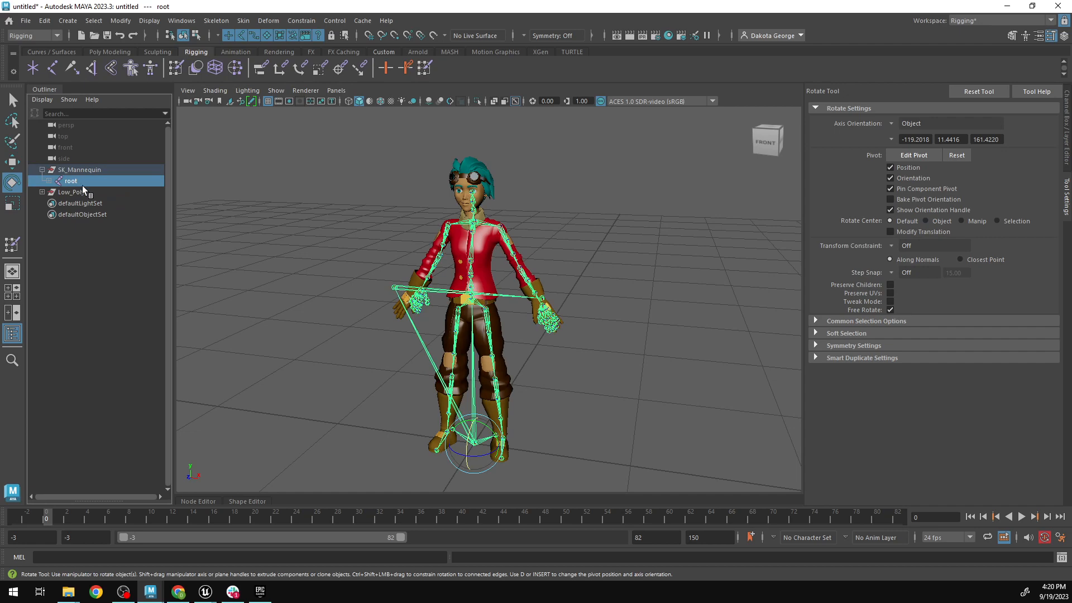
pyautogui.keyDown('ctrl'); pyautogui.click(79, 193); pyautogui.keyUp('ctrl')
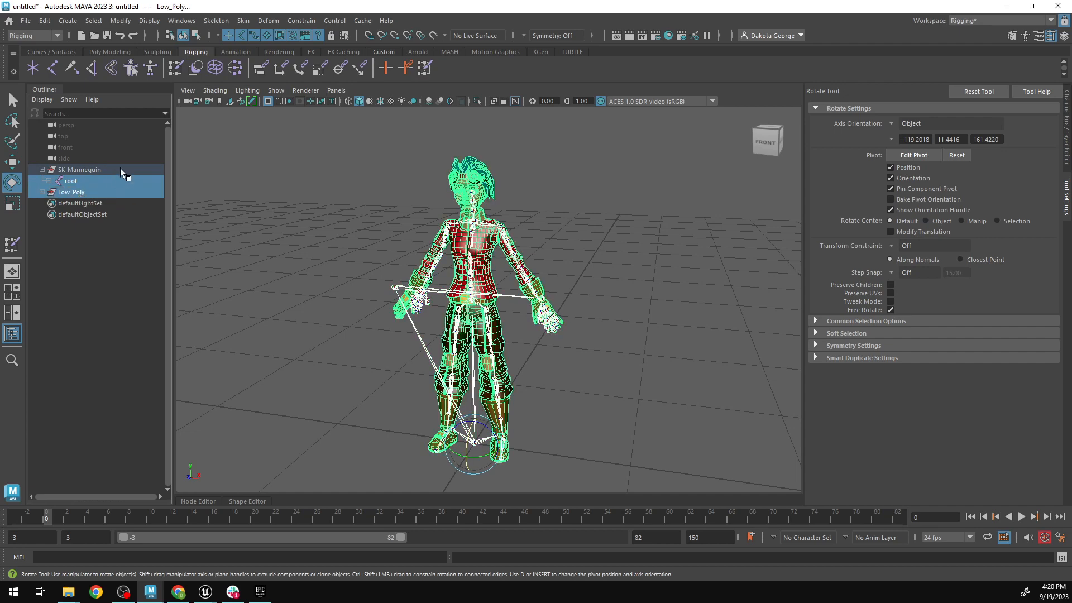
pyautogui.click(244, 21)
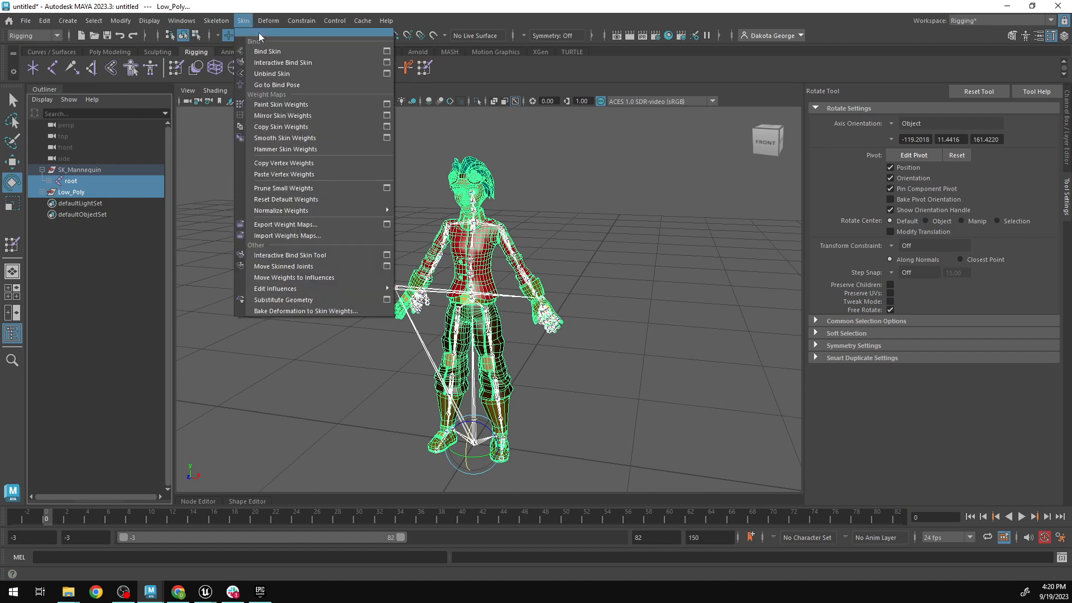
pyautogui.click(387, 51)
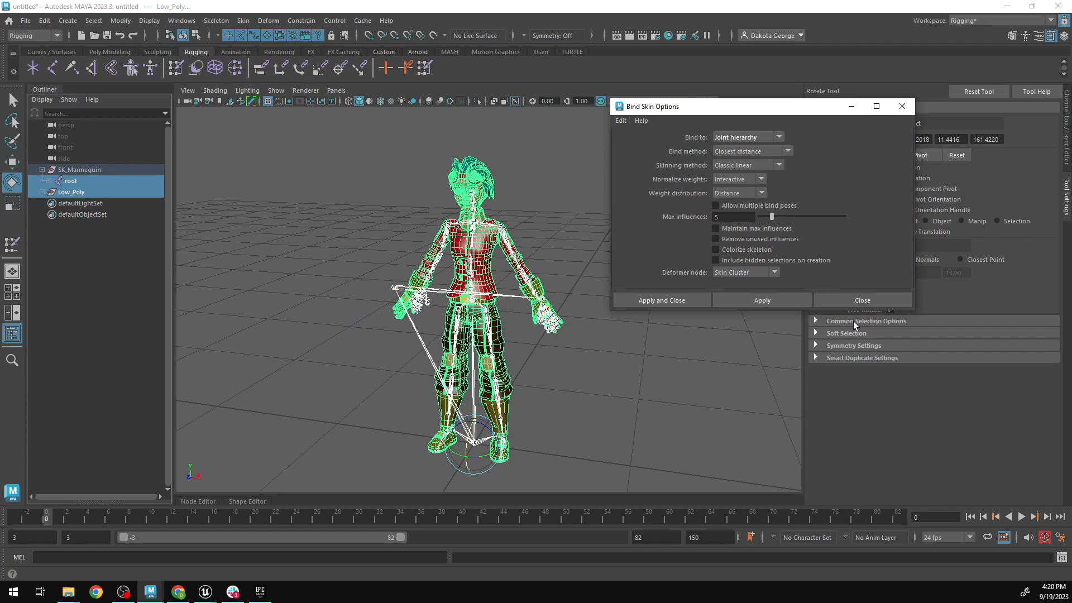
pyautogui.click(770, 301)
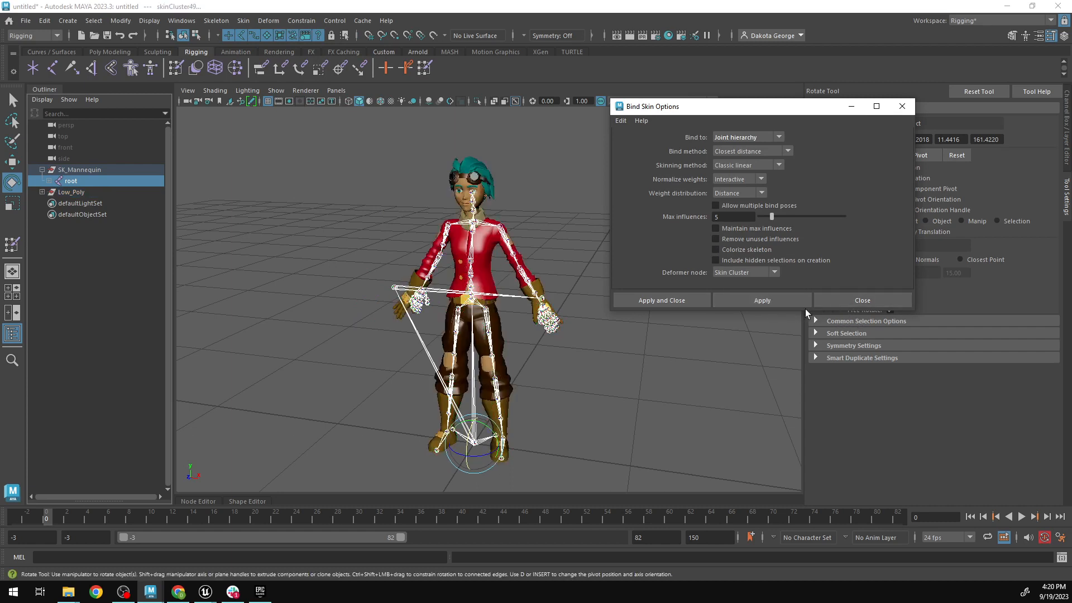
pyautogui.click(850, 304)
# Rotate the left upper arm joint to raise the arm to roughly horizontal and test the jacket's deformation.
pyautogui.click(501, 228)
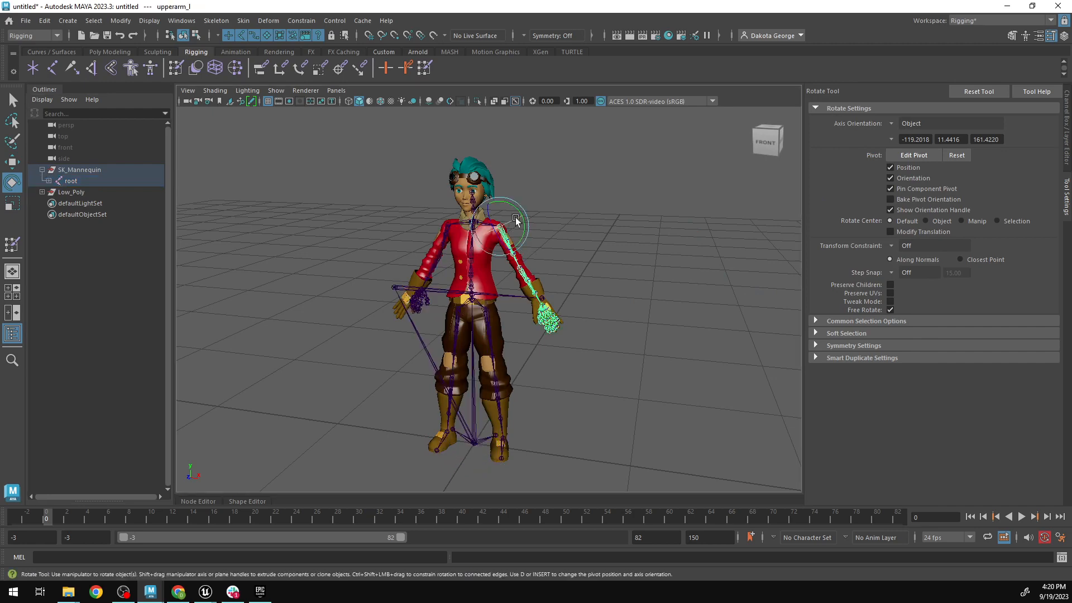
pyautogui.scroll(5, 598, 255)
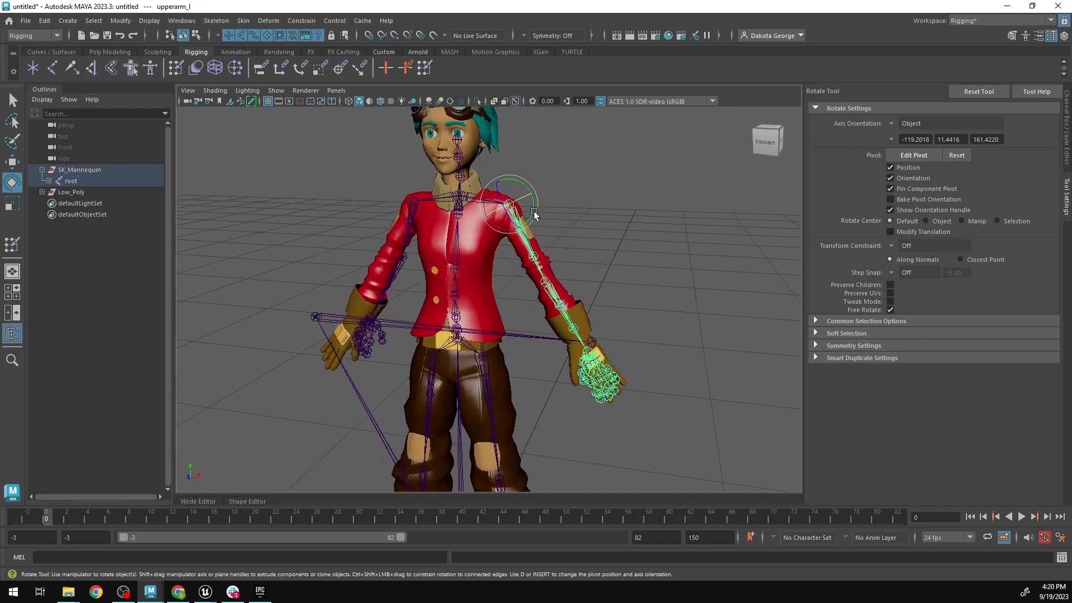
pyautogui.moveTo(532, 212)
pyautogui.mouseDown()
pyautogui.moveTo(538, 179)
pyautogui.moveTo(524, 243)
pyautogui.moveTo(556, 184)
pyautogui.moveTo(553, 217)
pyautogui.mouseUp()
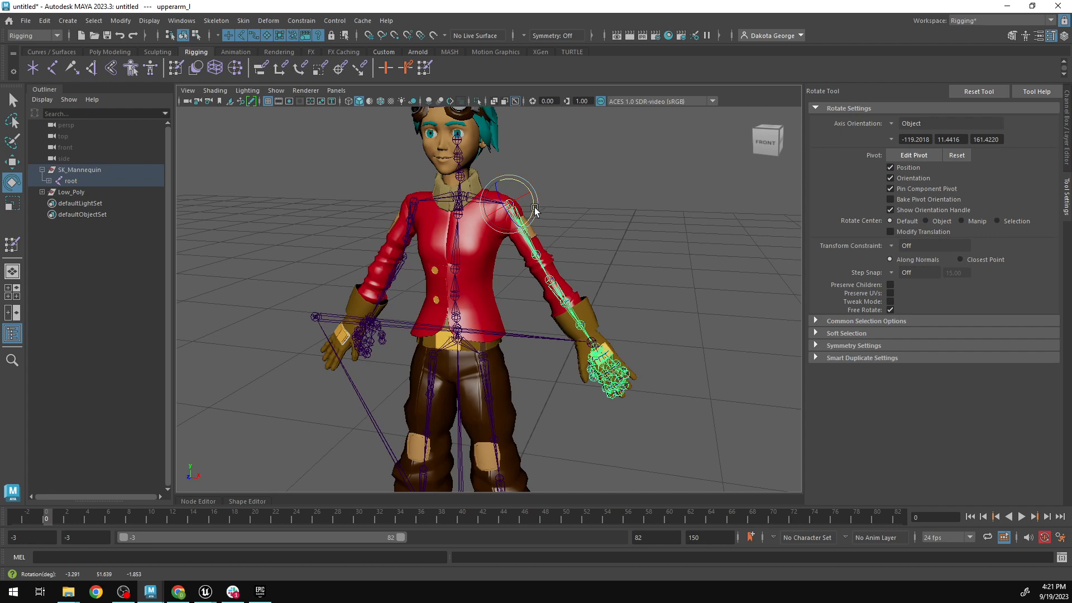
pyautogui.scroll(2, 534, 209)
pyautogui.keyDown('alt'); pyautogui.moveTo(524, 235); pyautogui.dragTo(539, 318, button='middle'); pyautogui.keyUp('alt')
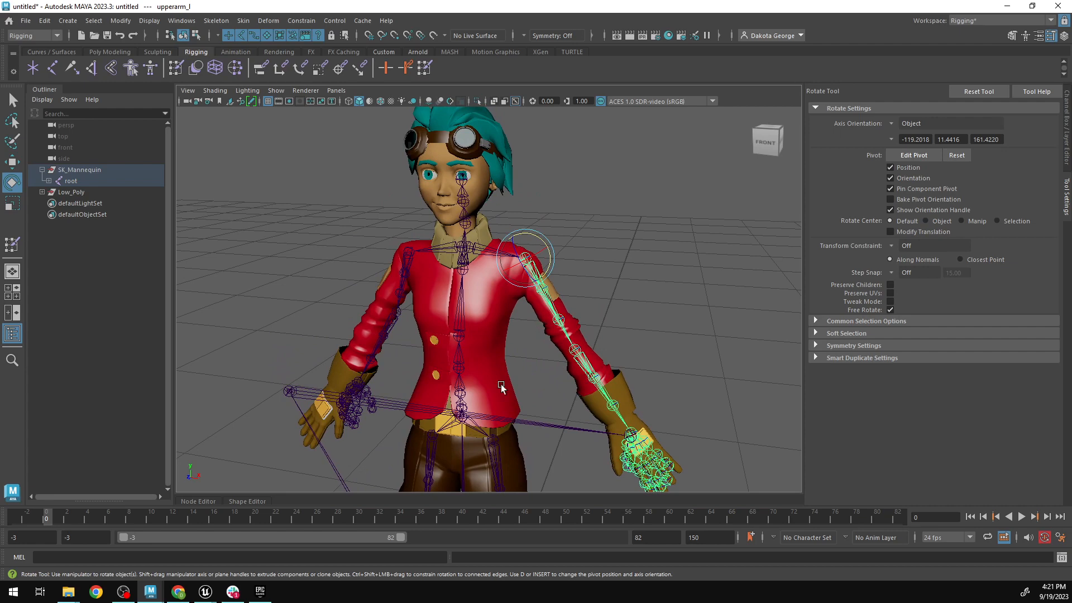
pyautogui.moveTo(547, 256); pyautogui.dragTo(544, 221)
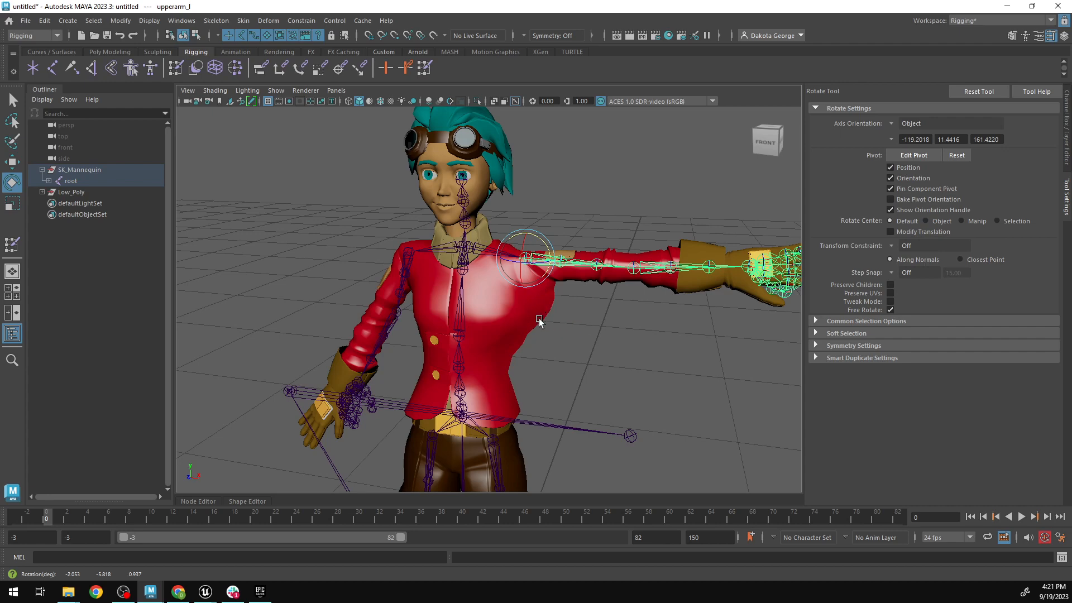
# Start Paint Skin Weights on the Low_Poly group and display the character with the default material.
pyautogui.click(492, 292)
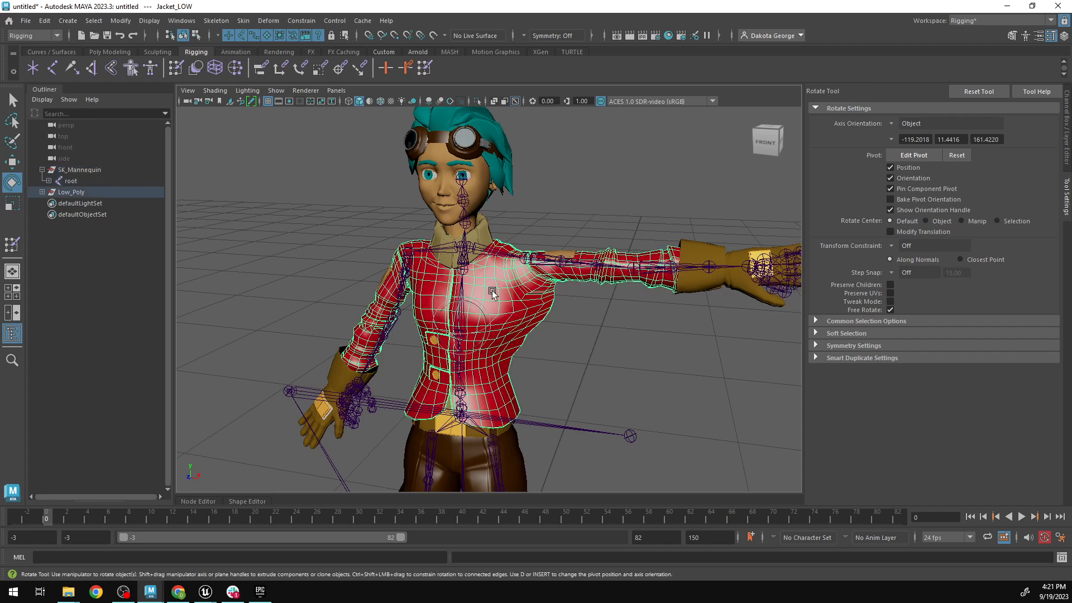
pyautogui.click(69, 192)
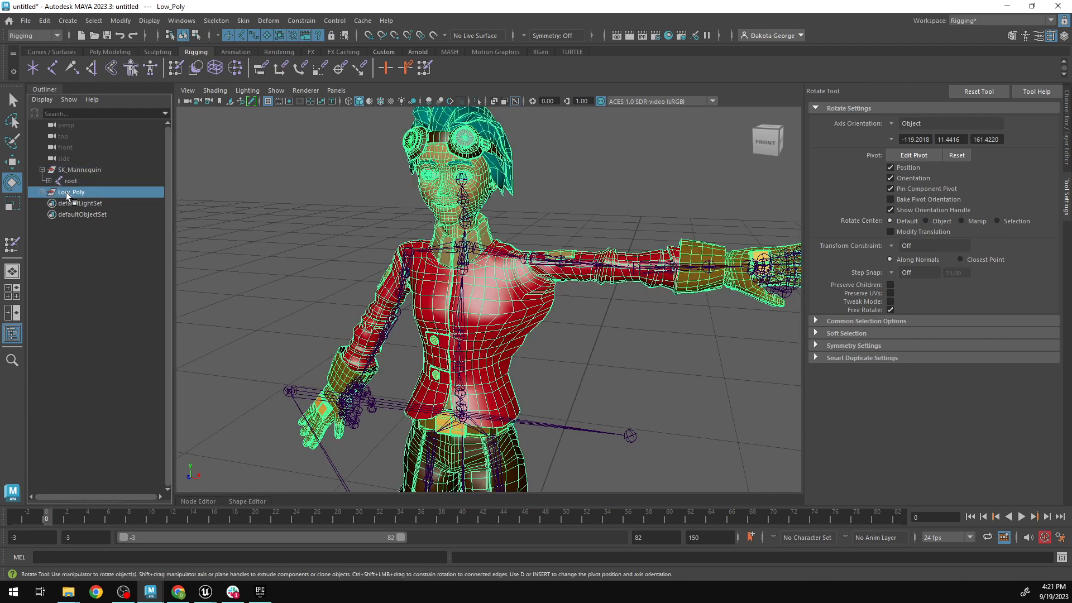
pyautogui.click(176, 69)
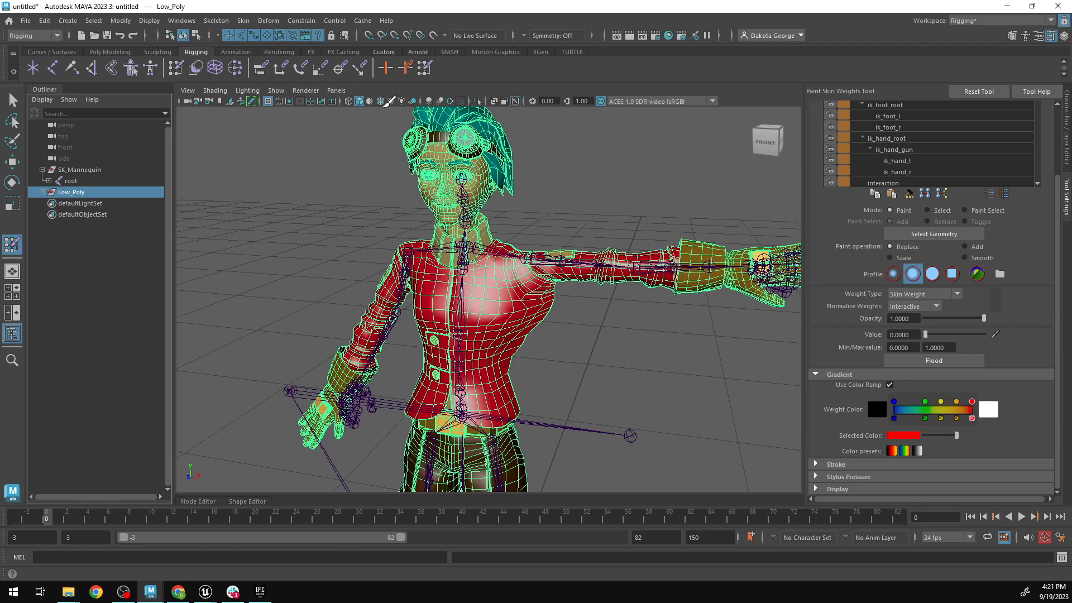
pyautogui.click(369, 102)
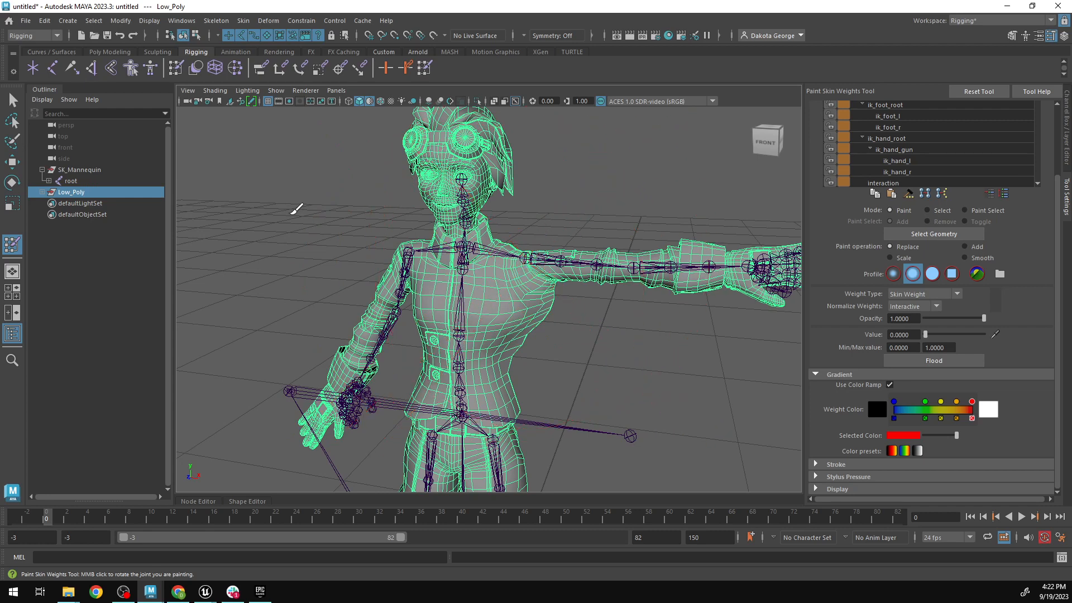
# Leave weight painting and rotate the left upper arm joint to lower the arm partway toward the body.
pyautogui.press('q')
pyautogui.click(70, 182)
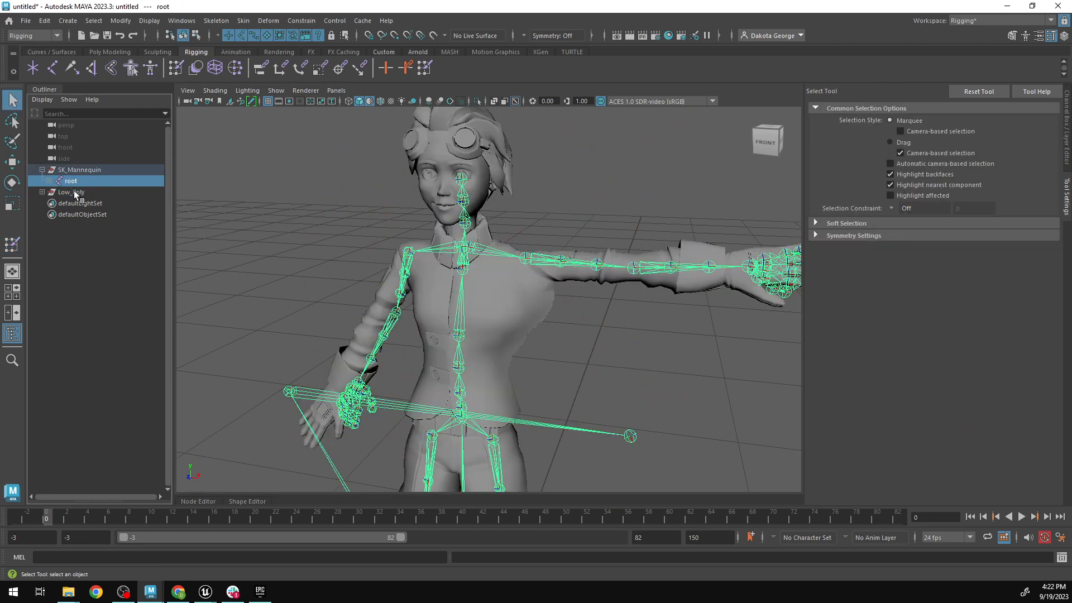
pyautogui.click(73, 192)
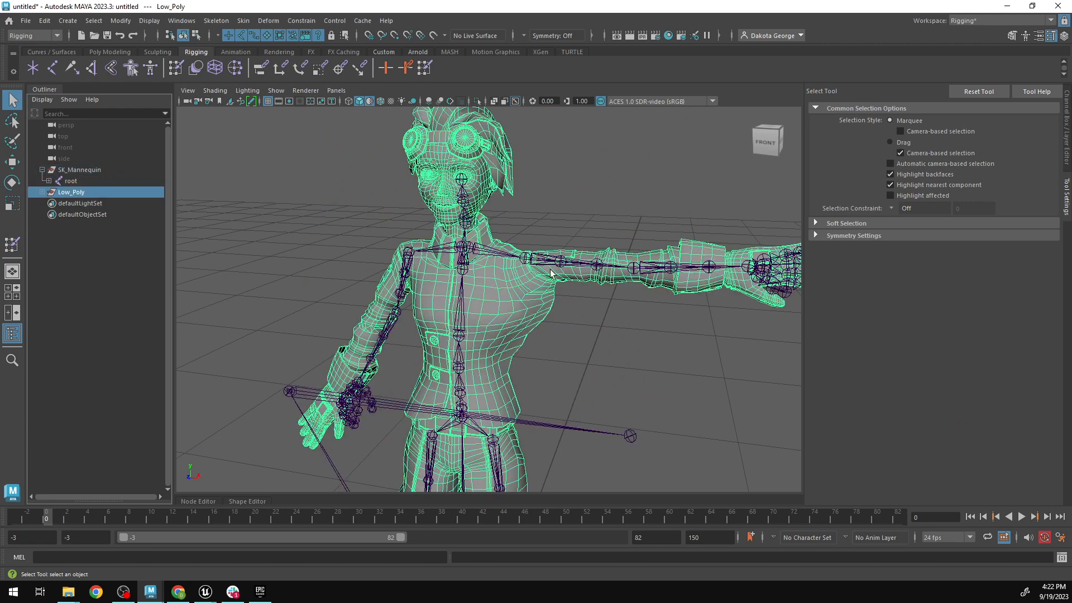
pyautogui.click(550, 273)
pyautogui.press('e')
pyautogui.moveTo(551, 272); pyautogui.dragTo(539, 268)
# Start Paint Skin Weights on Low_Poly and view the weights of ik_hand_gun, ik_foot_r and ik_hand_l.
pyautogui.click(77, 192)
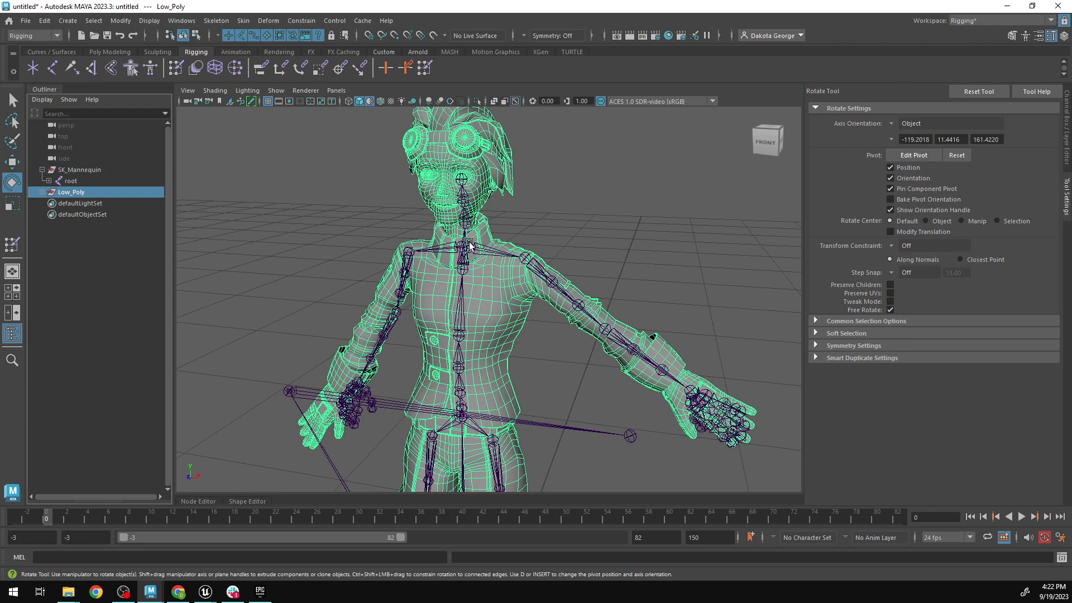
pyautogui.click(176, 69)
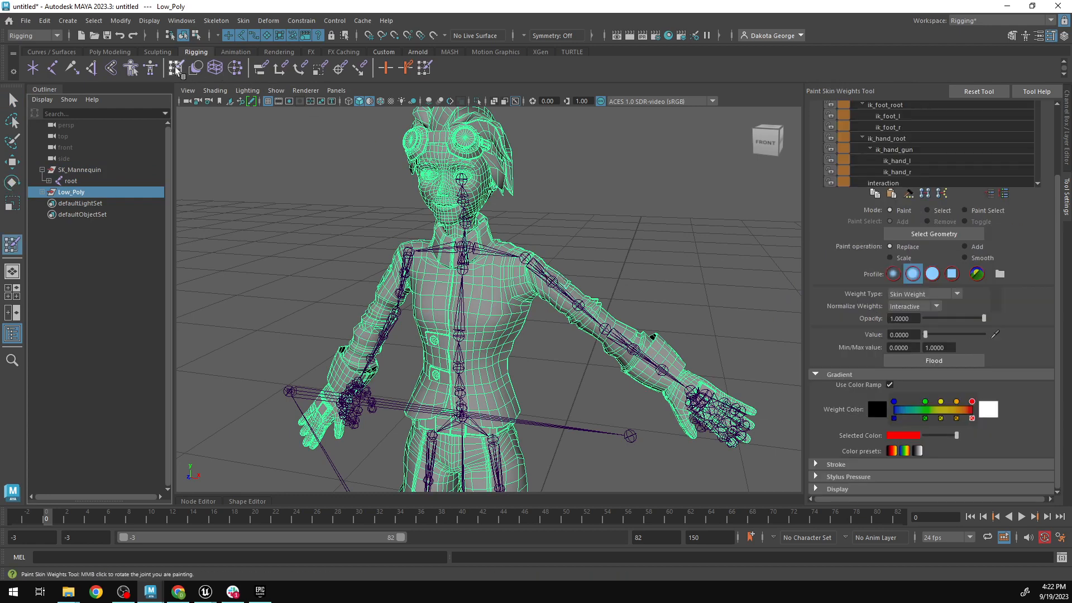
pyautogui.click(895, 151)
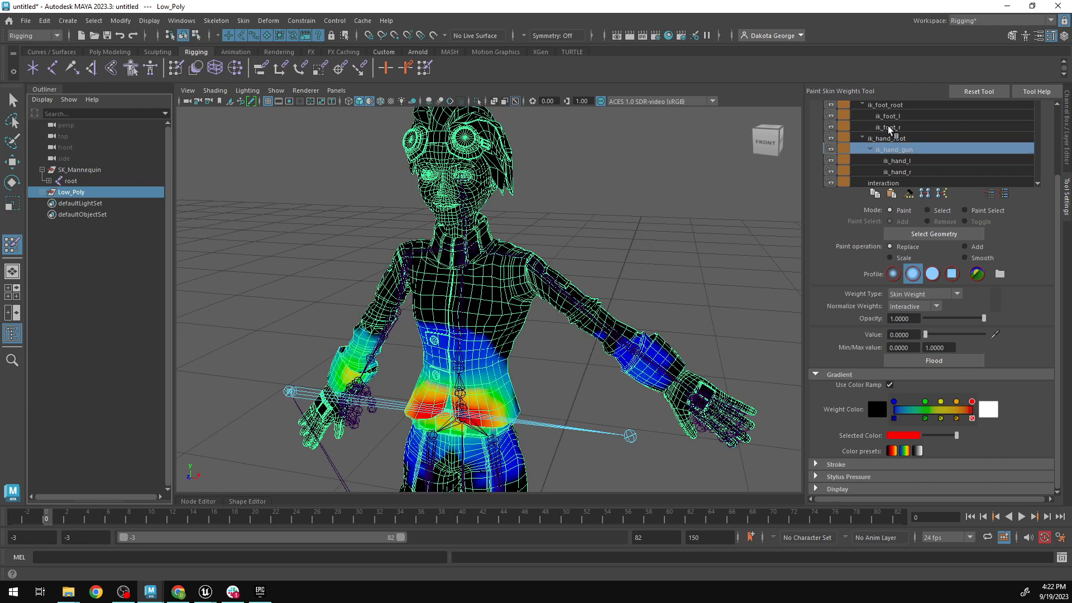
pyautogui.click(890, 128)
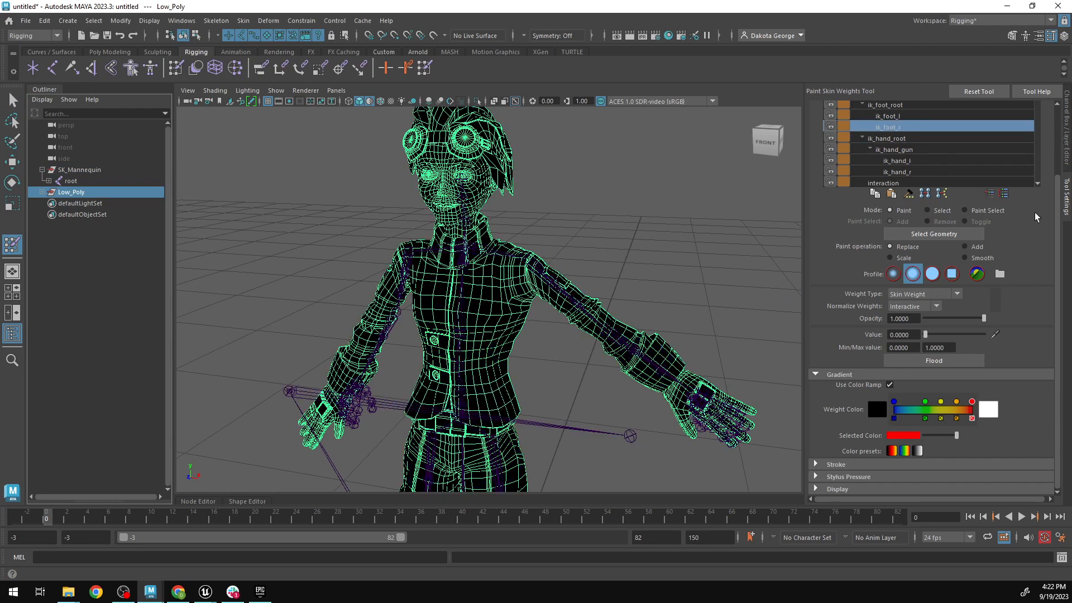
pyautogui.moveTo(1059, 246); pyautogui.dragTo(1063, 183)
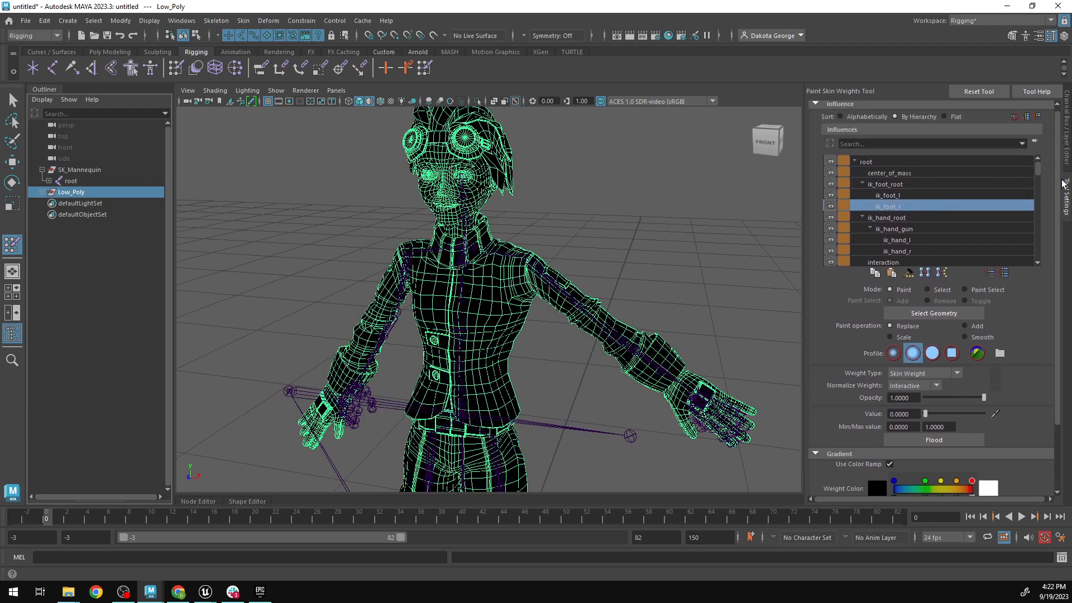
pyautogui.click(902, 240)
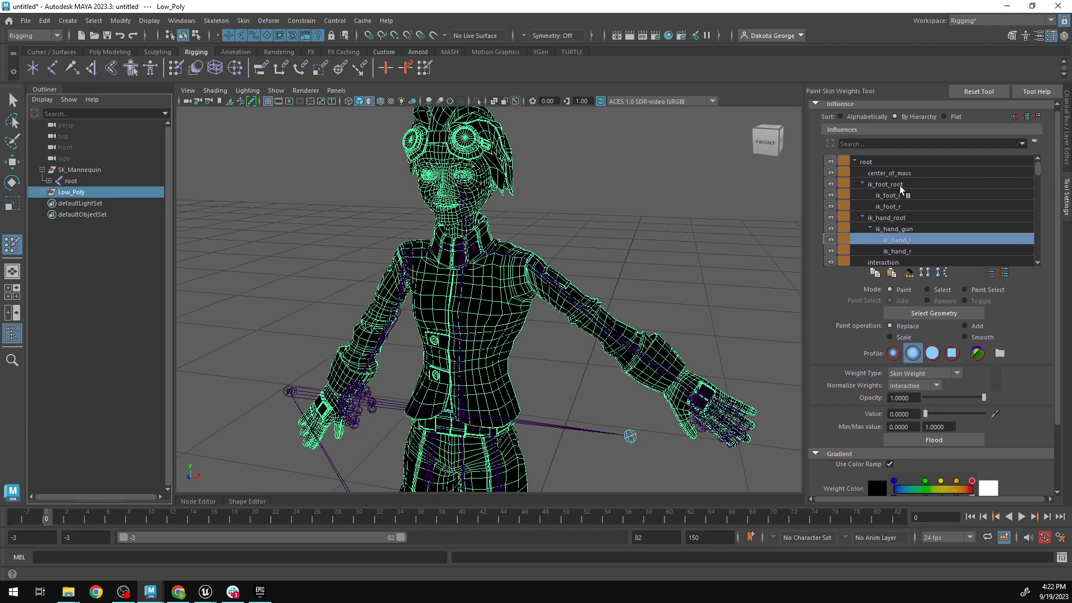
# View the skin weights of the center_of_mass, spine_02 and spine_04 influences.
pyautogui.click(893, 173)
pyautogui.scroll(-3, 908, 201)
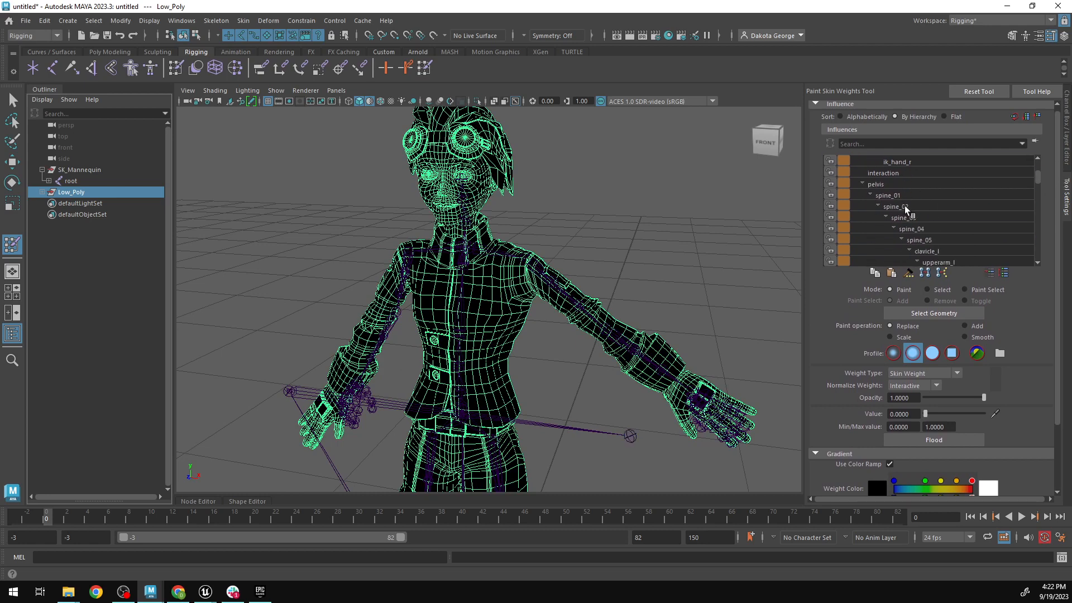
pyautogui.click(909, 208)
pyautogui.click(916, 230)
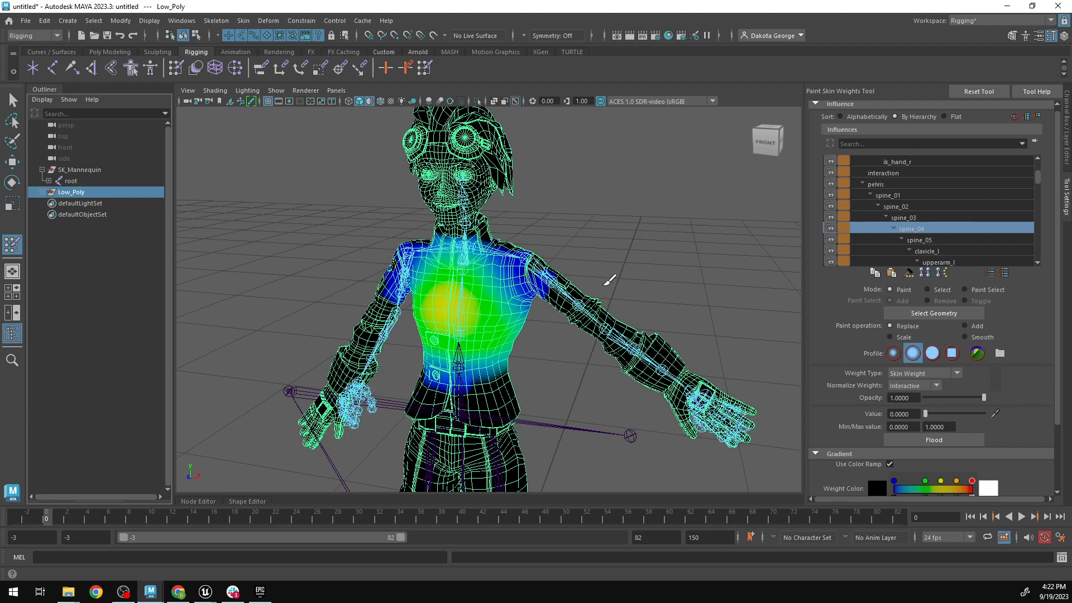
# Pick the left shoulder joint on the model to make upperarm_l the influence being painted.
pyautogui.scroll(5, 609, 279)
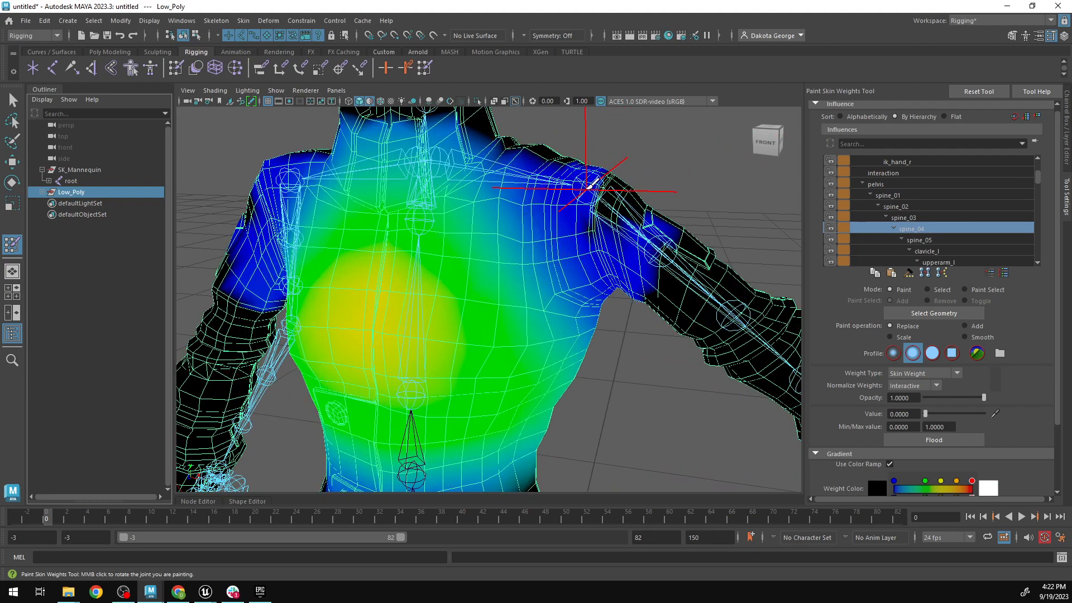
pyautogui.rightClick(587, 188)
pyautogui.click(589, 156)
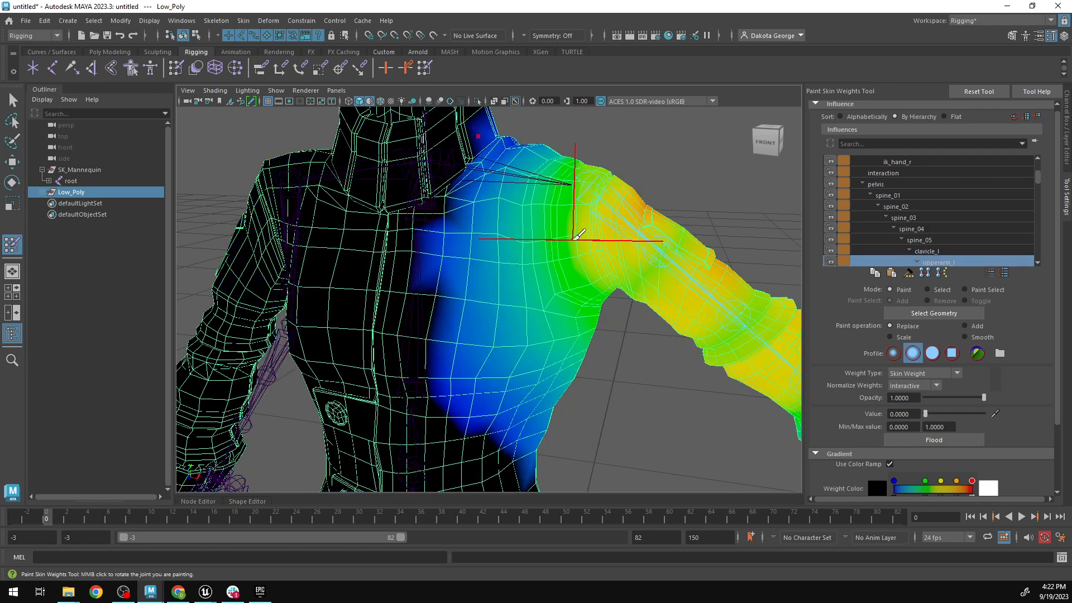
# Leave weight painting to check the left shoulder joint's regular context options, and resume painting Low_Poly.
pyautogui.press('q')
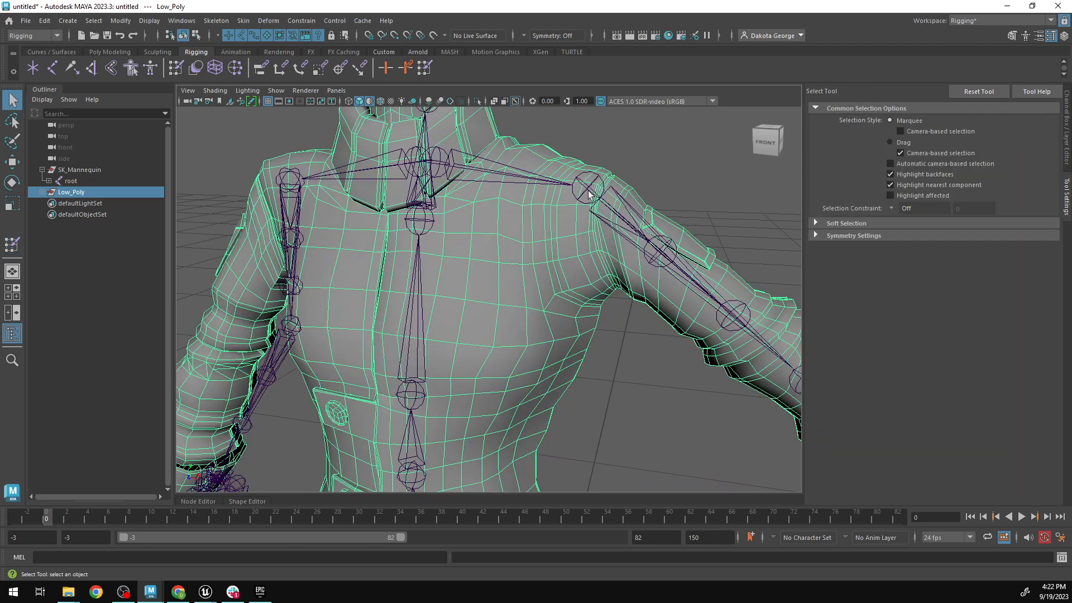
pyautogui.rightClick(589, 193)
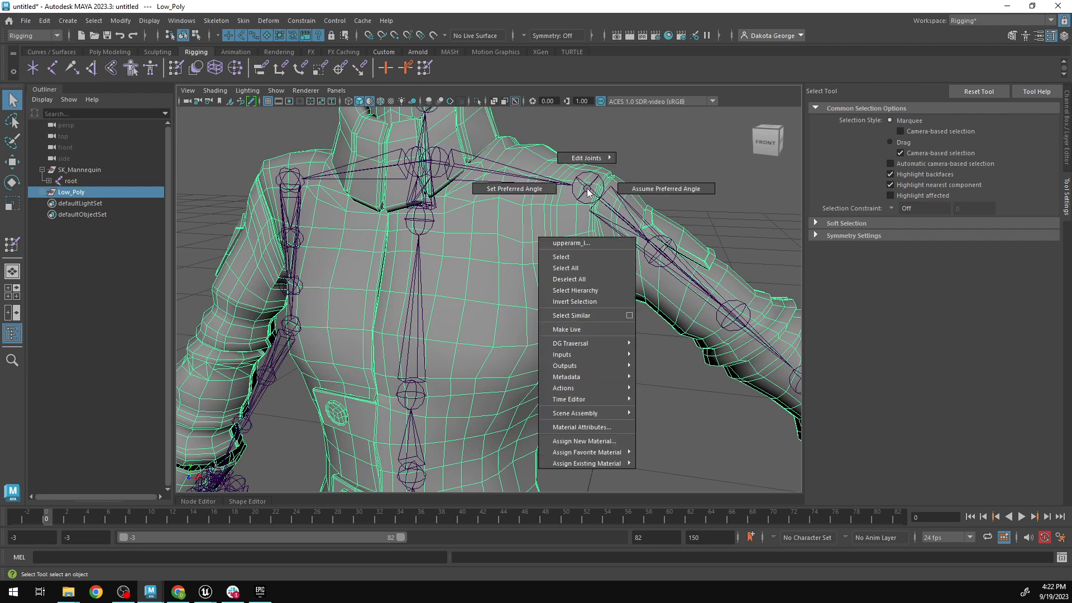
pyautogui.click(175, 68)
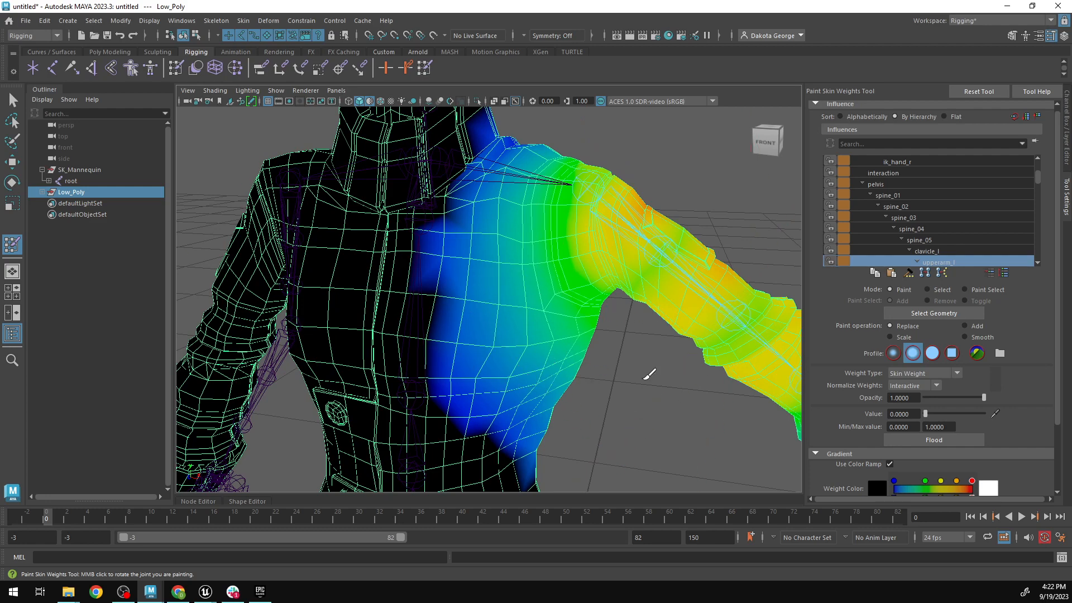
# Undo a trial upperarm_l stroke made on the jacket's side with the oversized brush, and reduce the brush size.
pyautogui.click(545, 341)
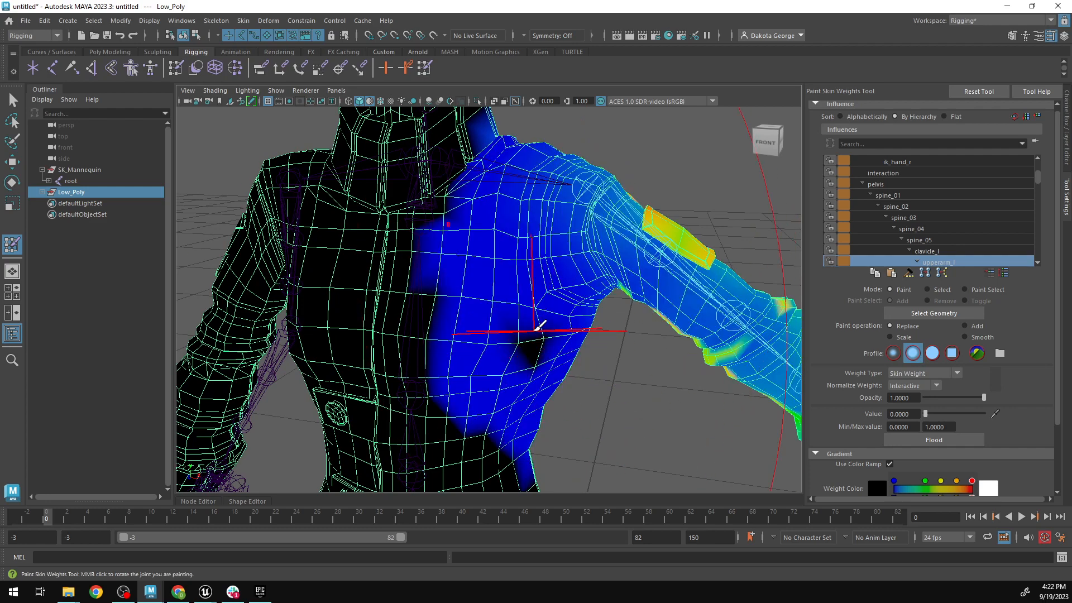
pyautogui.hotkey('ctrl', 'z')
pyautogui.scroll(-10, 532, 316)
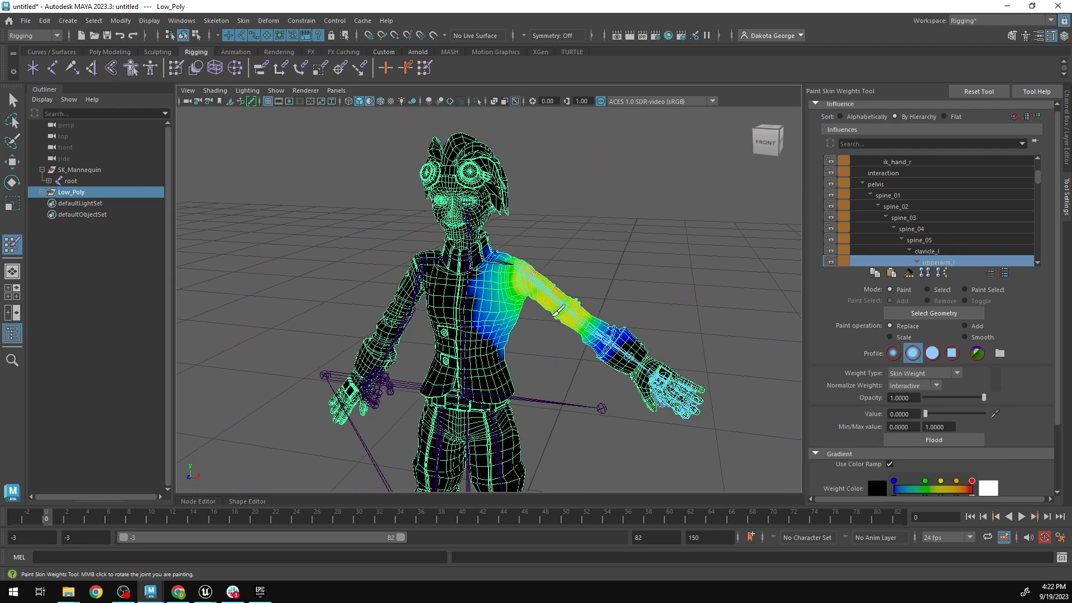
pyautogui.press('b')
pyautogui.moveTo(504, 296); pyautogui.dragTo(433, 302)
pyautogui.scroll(4, 558, 310)
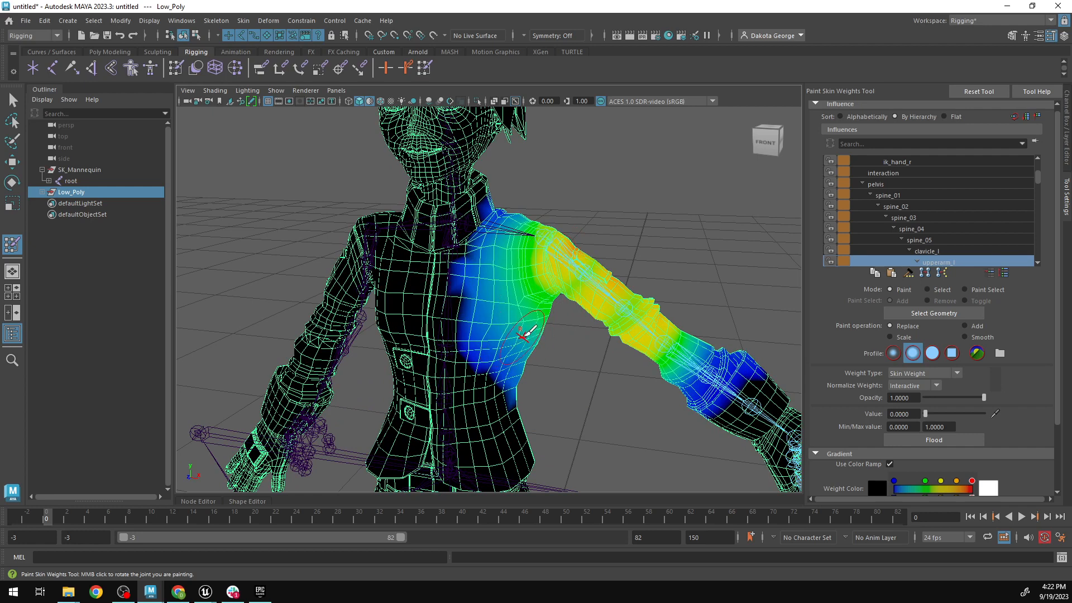
# Rotate the left upper arm joint to raise the arm to roughly horizontal and return to painting weights.
pyautogui.middleClick(567, 228)
pyautogui.moveTo(568, 224); pyautogui.dragTo(557, 206, button='middle')
pyautogui.click(535, 287)
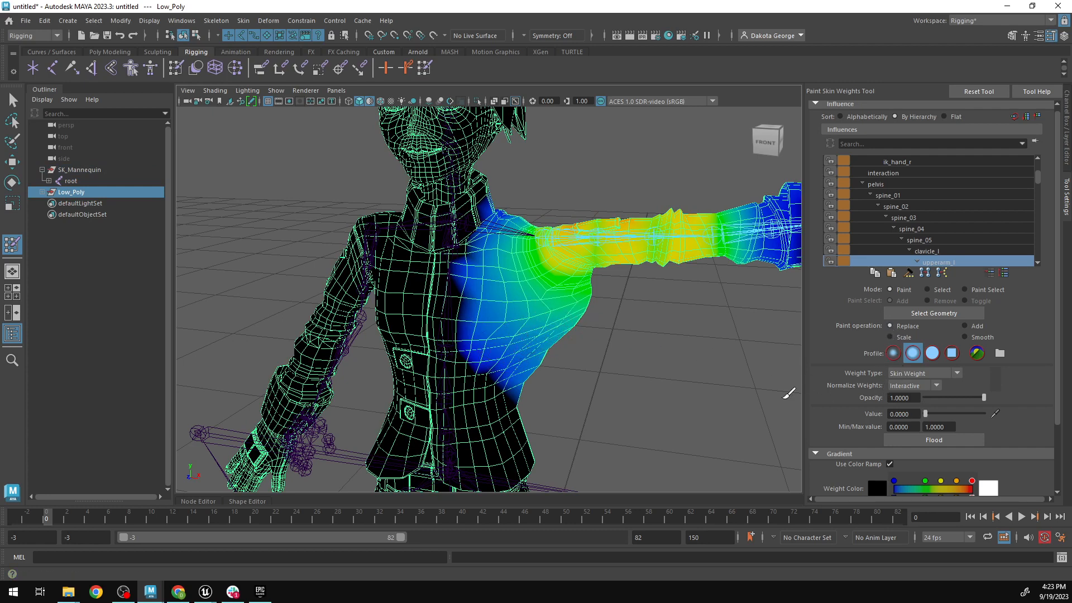
# Reduce upperarm_l's influence on the jacket's side below the left armpit using Replace at value 0.
pyautogui.moveTo(555, 328)
pyautogui.mouseDown()
pyautogui.moveTo(525, 301)
pyautogui.moveTo(575, 316)
pyautogui.moveTo(522, 363)
pyautogui.moveTo(500, 316)
pyautogui.moveTo(548, 312)
pyautogui.mouseUp()
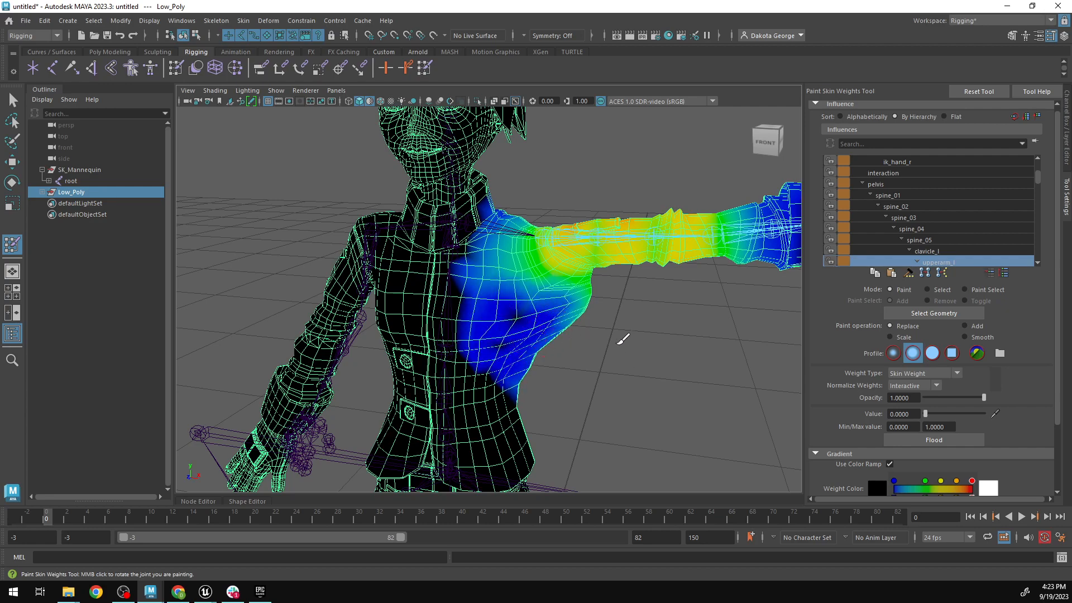
pyautogui.moveTo(623, 339)
pyautogui.keyDown('alt'); pyautogui.mouseDown()
pyautogui.moveTo(454, 335)
pyautogui.moveTo(490, 311)
pyautogui.moveTo(539, 342)
pyautogui.moveTo(531, 349)
pyautogui.moveTo(492, 313)
pyautogui.moveTo(539, 325)
pyautogui.moveTo(531, 361)
pyautogui.moveTo(495, 325)
pyautogui.moveTo(520, 378)
pyautogui.mouseUp(); pyautogui.keyUp('alt')
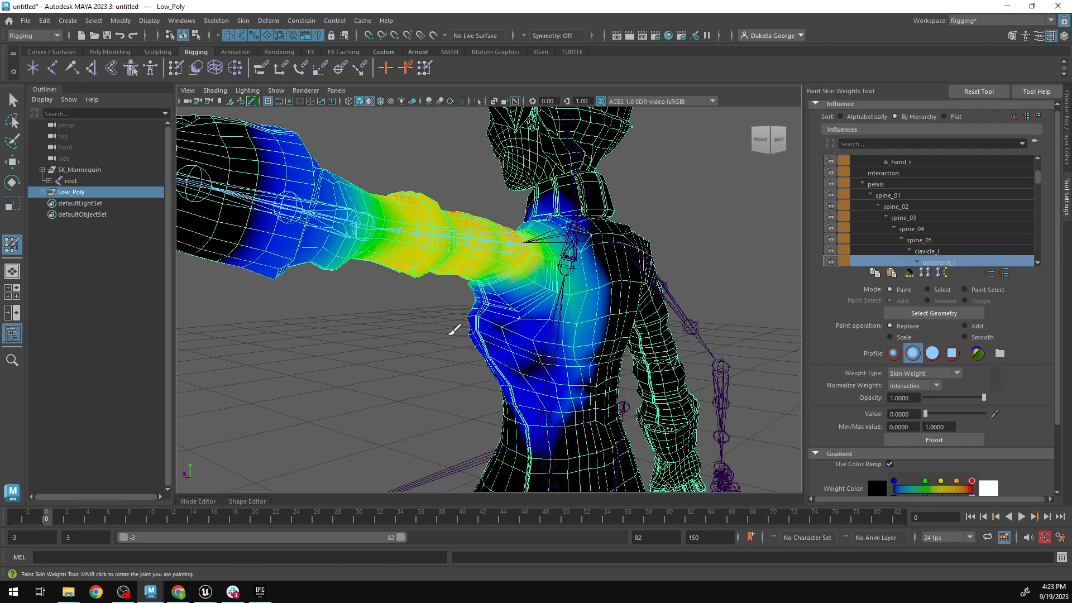
pyautogui.moveTo(455, 329)
pyautogui.keyDown('alt'); pyautogui.mouseDown()
pyautogui.moveTo(560, 337)
pyautogui.moveTo(584, 303)
pyautogui.moveTo(553, 334)
pyautogui.moveTo(603, 301)
pyautogui.moveTo(627, 306)
pyautogui.moveTo(533, 314)
pyautogui.moveTo(646, 311)
pyautogui.mouseUp(); pyautogui.keyUp('alt')
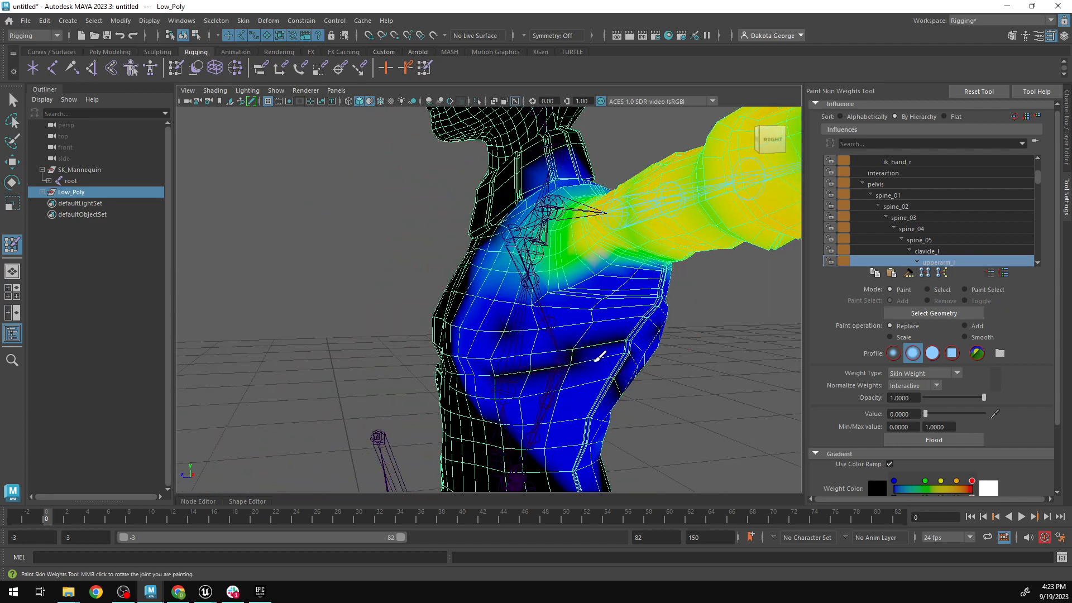
pyautogui.moveTo(598, 357)
pyautogui.keyDown('alt'); pyautogui.mouseDown()
pyautogui.moveTo(550, 352)
pyautogui.moveTo(630, 329)
pyautogui.mouseUp(); pyautogui.keyUp('alt')
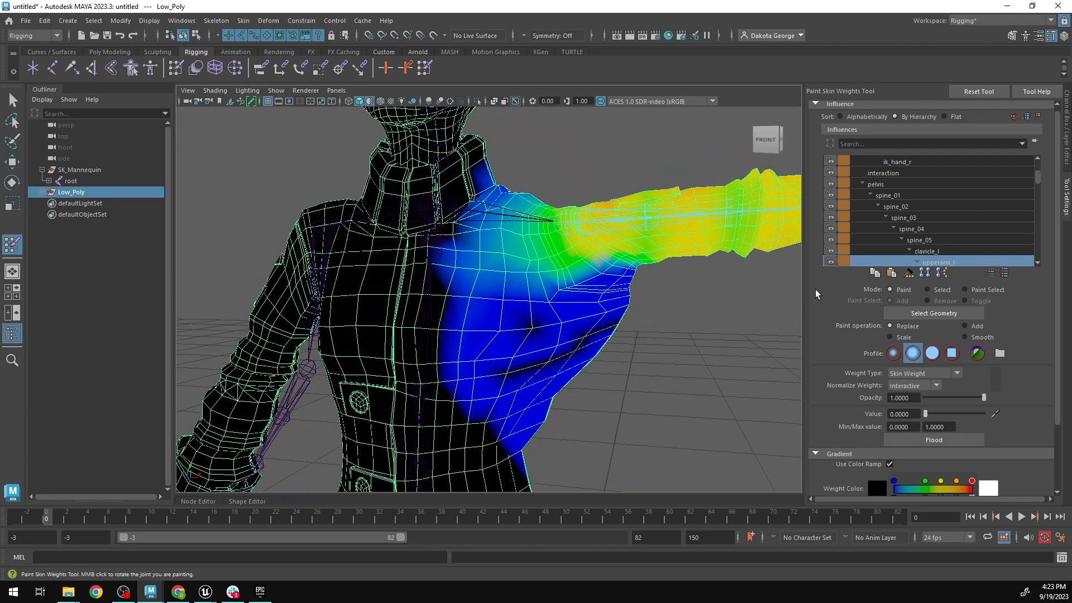
# View the skin weights of the lowerarm_l, hand_l and upperarm_l influences.
pyautogui.scroll(-2, 919, 252)
pyautogui.click(938, 233)
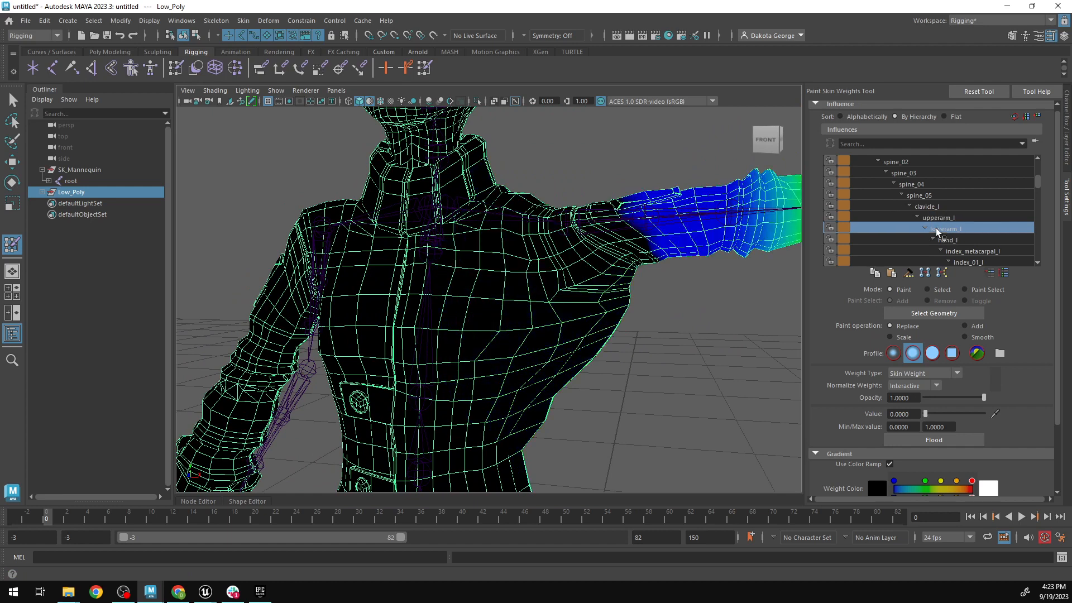
pyautogui.click(948, 240)
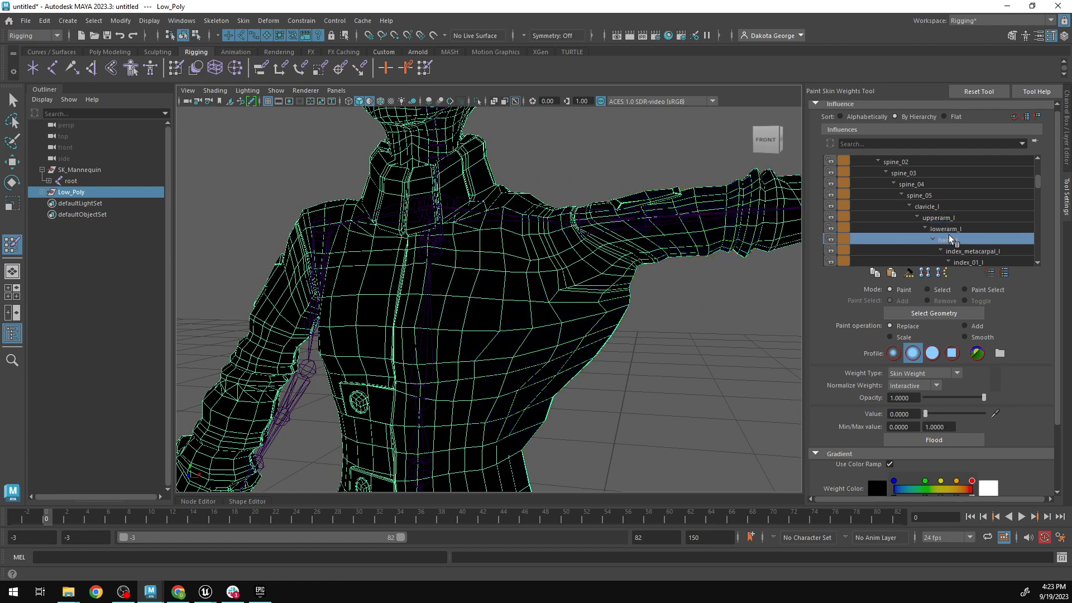
pyautogui.click(943, 218)
# Reduce clavicle_l's influence below the left armpit using Replace at value 0, and smooth its weights across the chest.
pyautogui.click(926, 206)
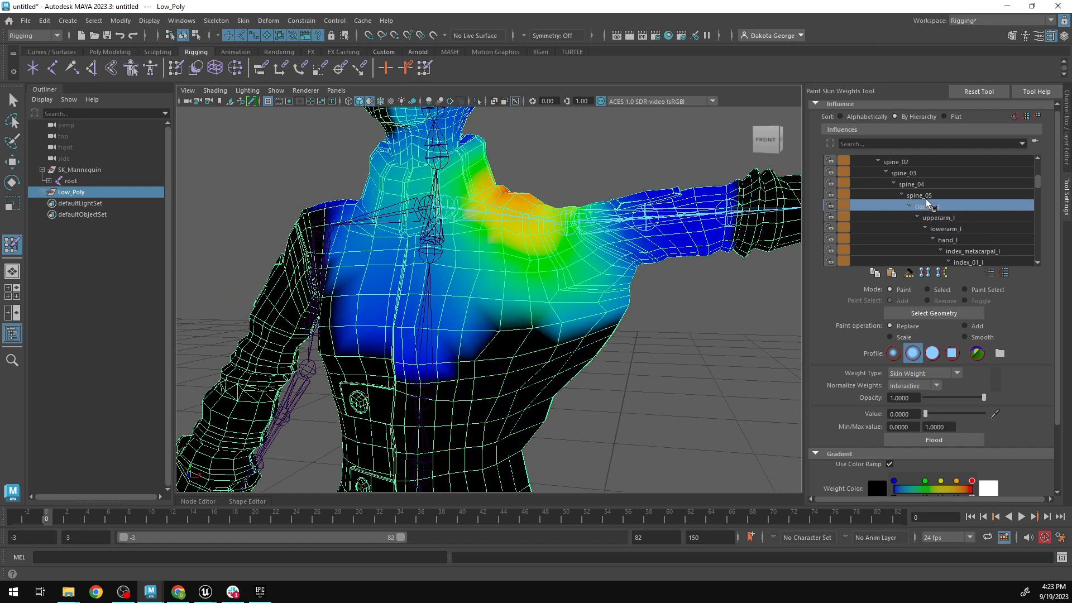
pyautogui.moveTo(617, 283); pyautogui.dragTo(601, 302)
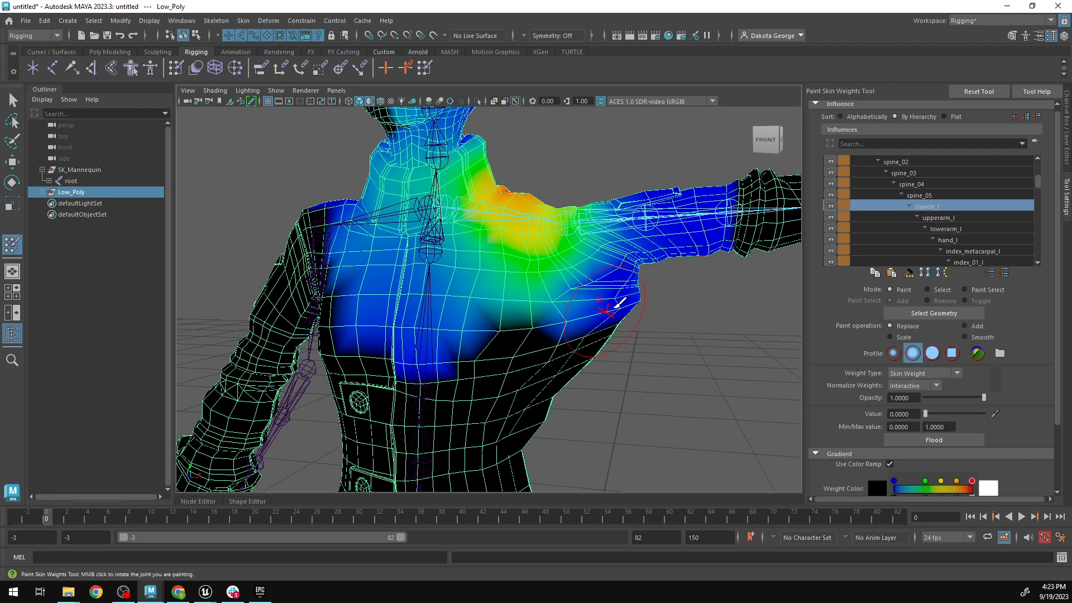
pyautogui.moveTo(614, 308)
pyautogui.keyDown('shift'); pyautogui.mouseDown()
pyautogui.moveTo(590, 287)
pyautogui.moveTo(526, 347)
pyautogui.mouseUp(); pyautogui.keyUp('shift')
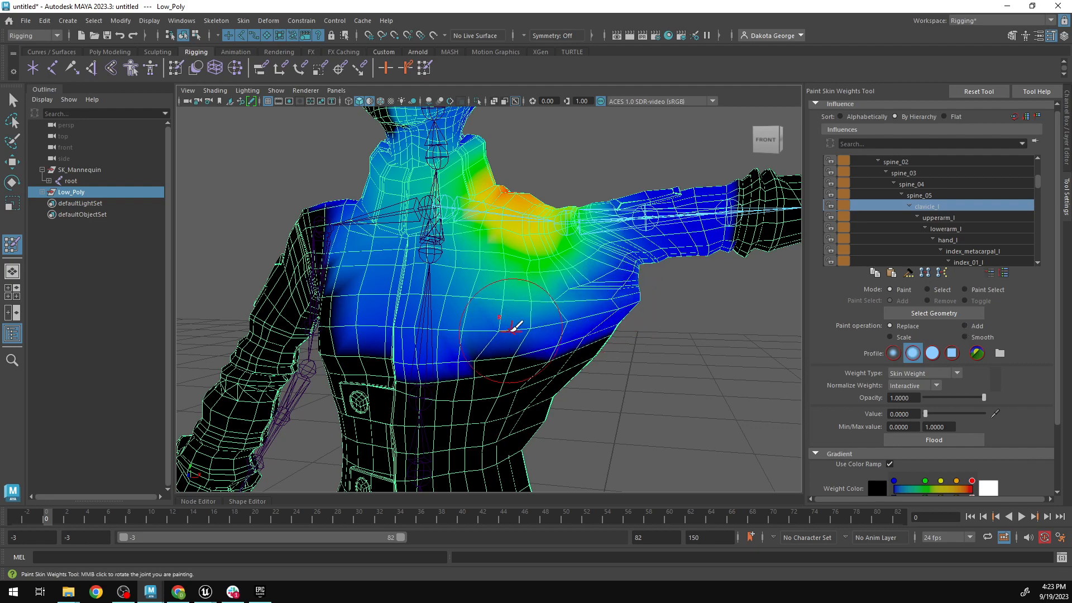
# Rotate the left clavicle joint to test the shoulder's deformation and return to painting weights.
pyautogui.scroll(-3, 536, 301)
pyautogui.scroll(2, 544, 262)
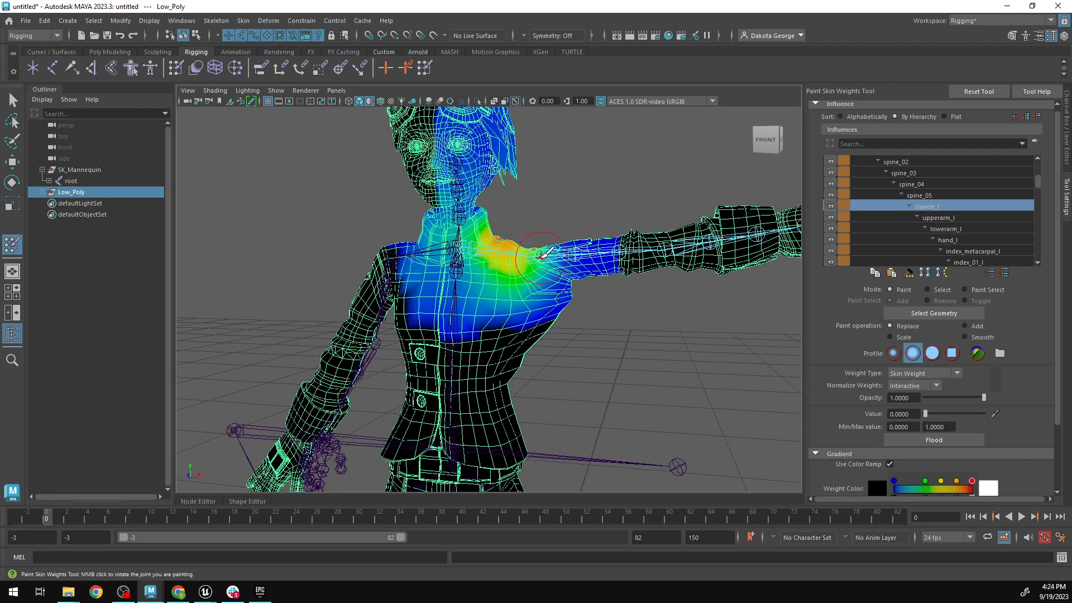
pyautogui.middleClick(552, 251)
pyautogui.moveTo(532, 259); pyautogui.dragTo(495, 242, button='middle')
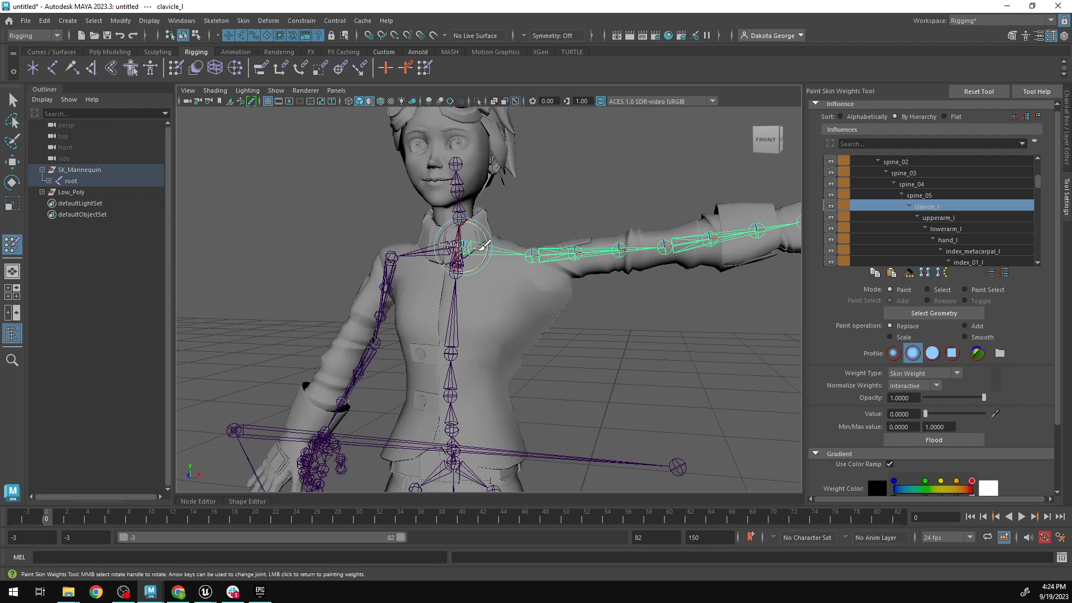
pyautogui.click(513, 279)
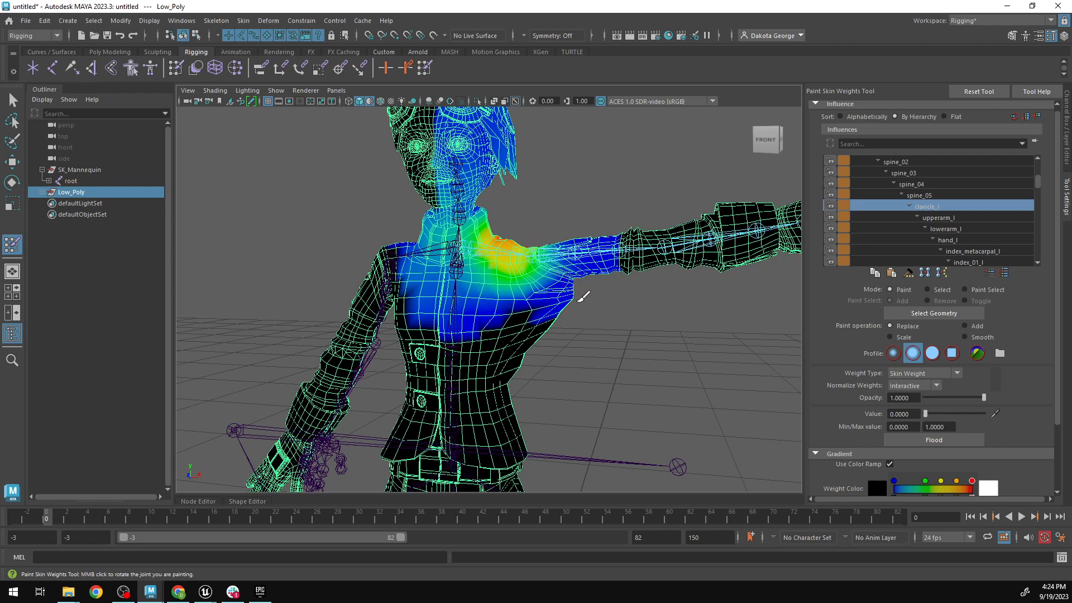
# Return the whole skeleton to its bind pose from the root joint.
pyautogui.scroll(-3, 575, 294)
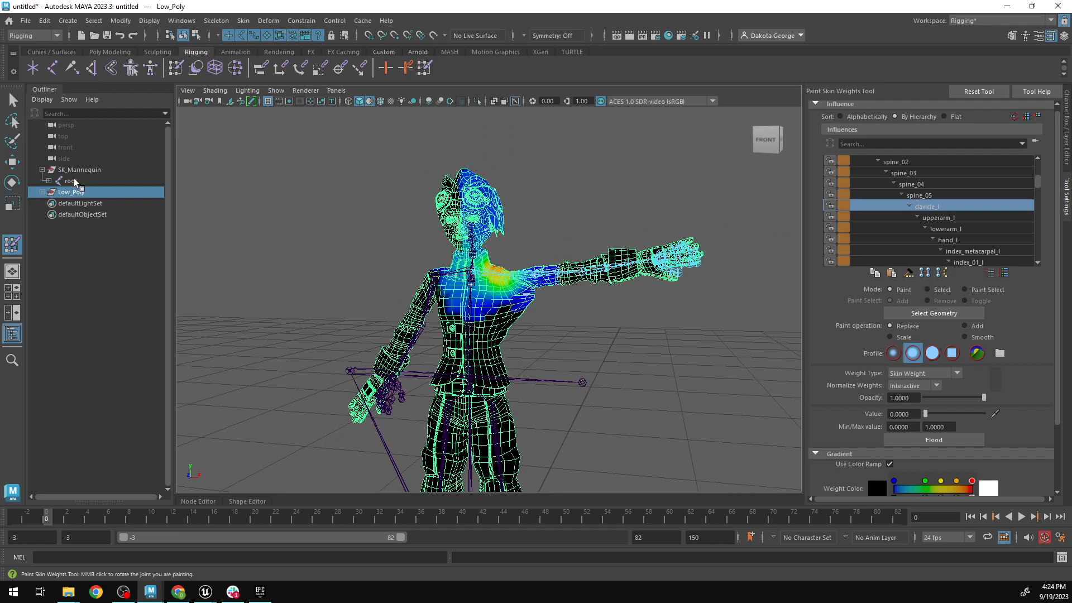
pyautogui.click(74, 181)
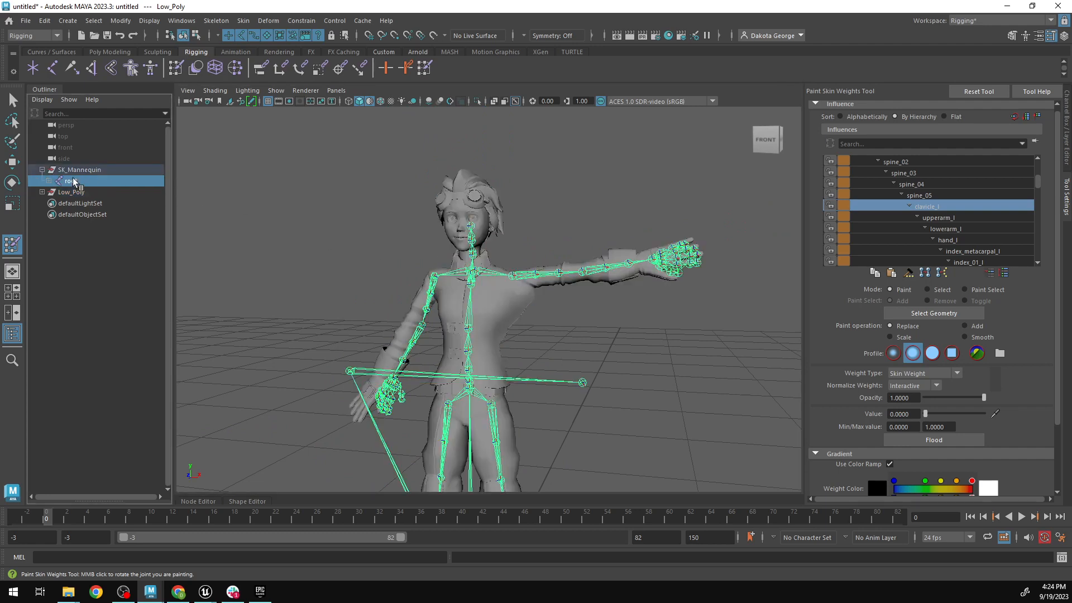
pyautogui.click(244, 21)
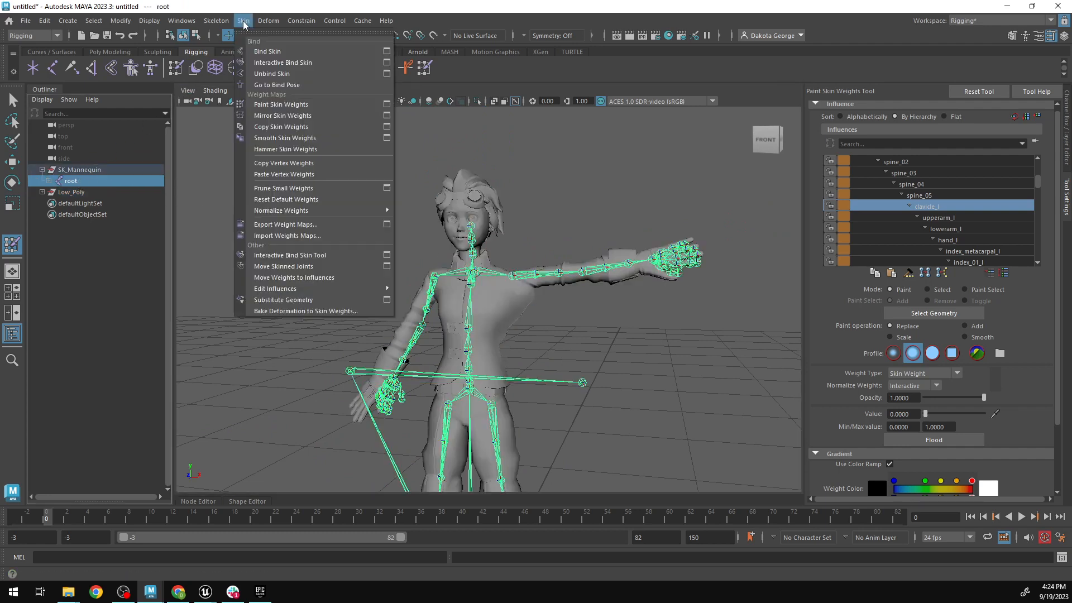
pyautogui.click(300, 85)
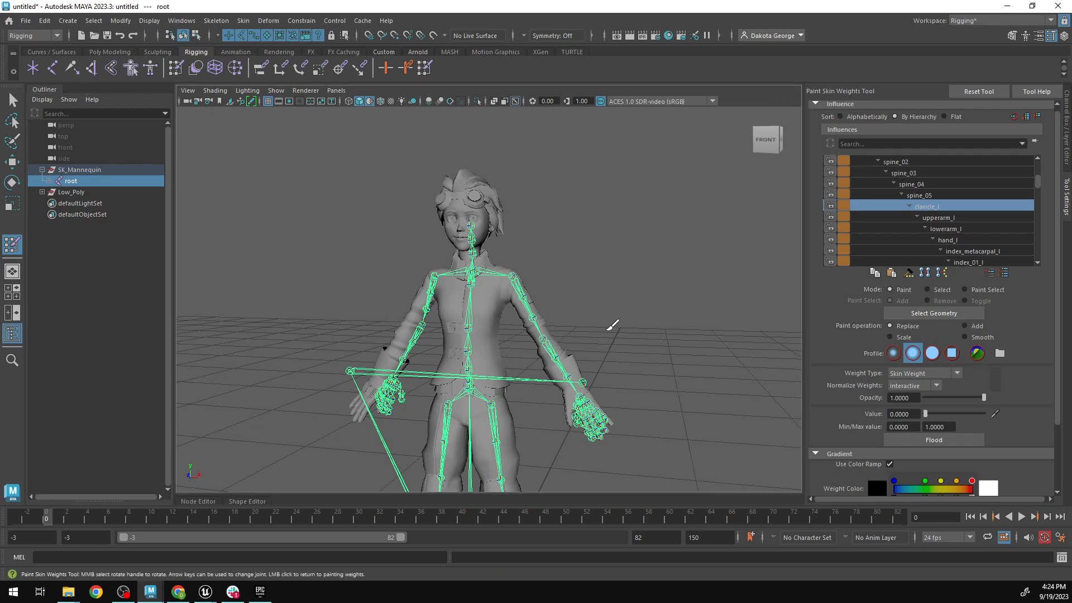
pyautogui.hotkey('ctrl', 'z')
# Pick the joint above the left knee on the model to make thigh_twist_02_l the painted influence.
pyautogui.keyDown('alt'); pyautogui.moveTo(603, 303); pyautogui.dragTo(491, 98, button='middle'); pyautogui.keyUp('alt')
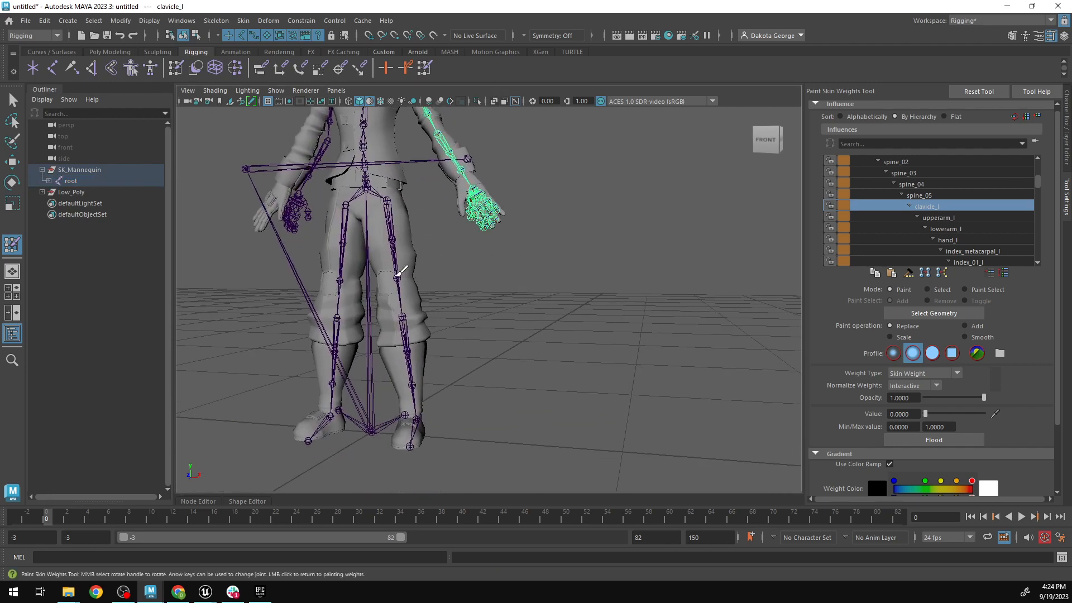
pyautogui.moveTo(399, 283); pyautogui.dragTo(406, 246, button='right')
pyautogui.scroll(5, 409, 281)
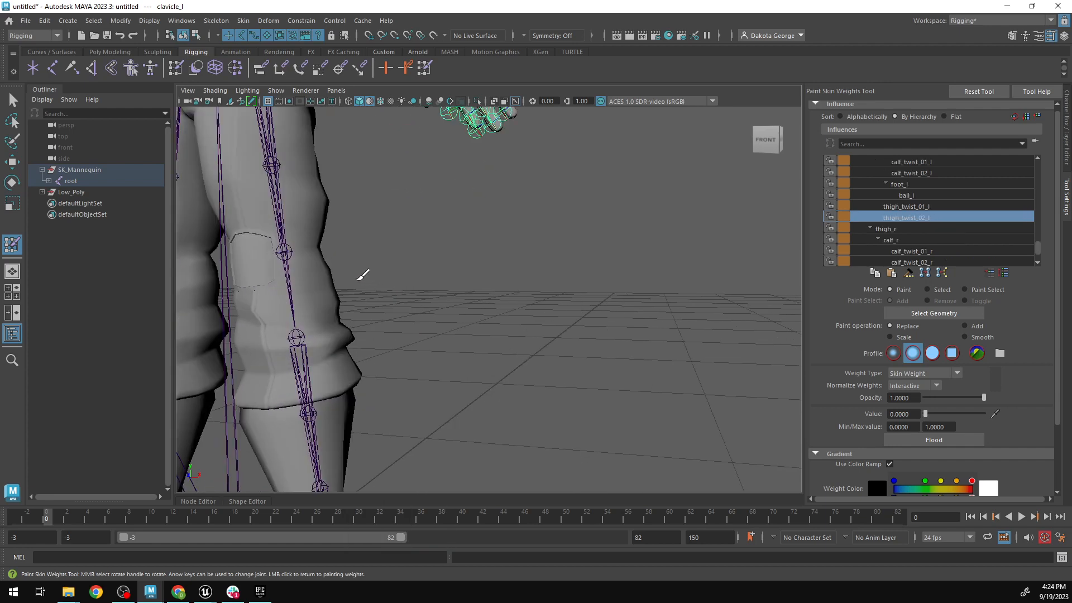
# Rotate the thigh_twist_02_l joint slightly, and swing calf_l backward to bend the left knee for a deformation test.
pyautogui.moveTo(295, 248); pyautogui.dragTo(294, 214, button='right')
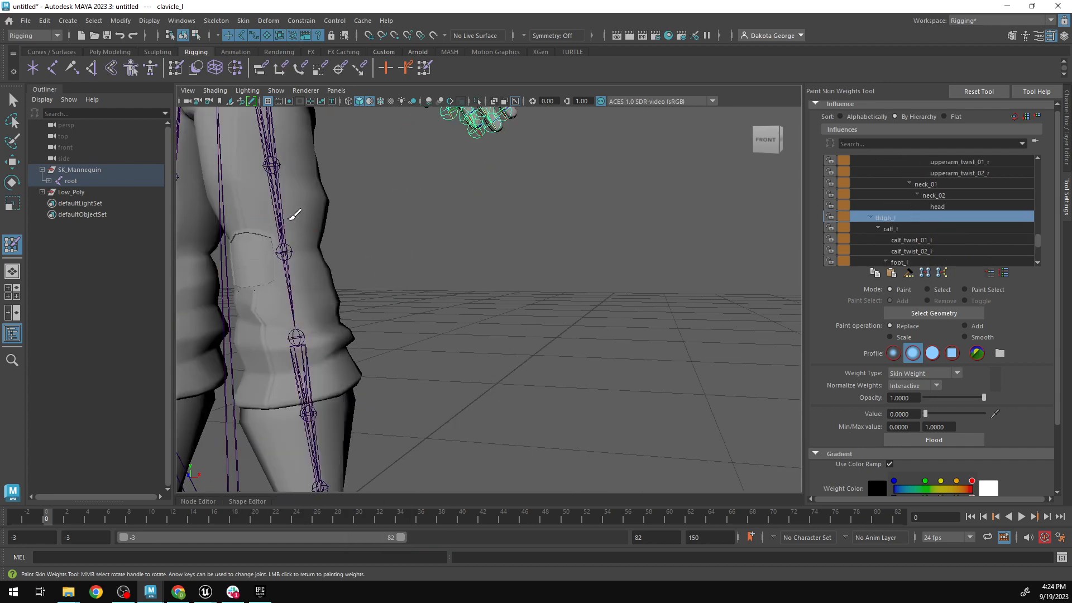
pyautogui.press('e')
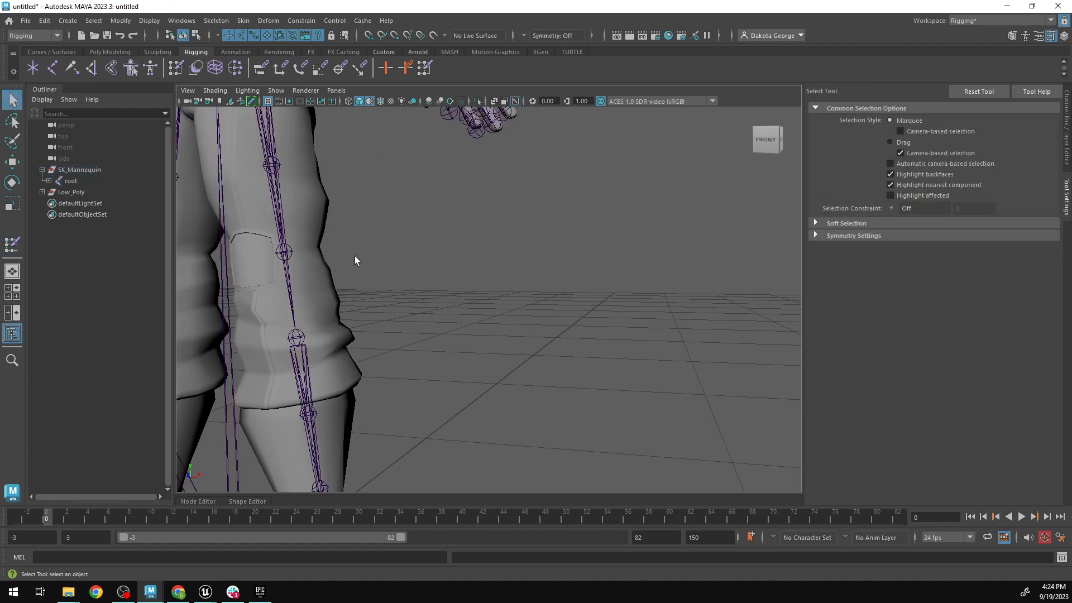
pyautogui.click(286, 251)
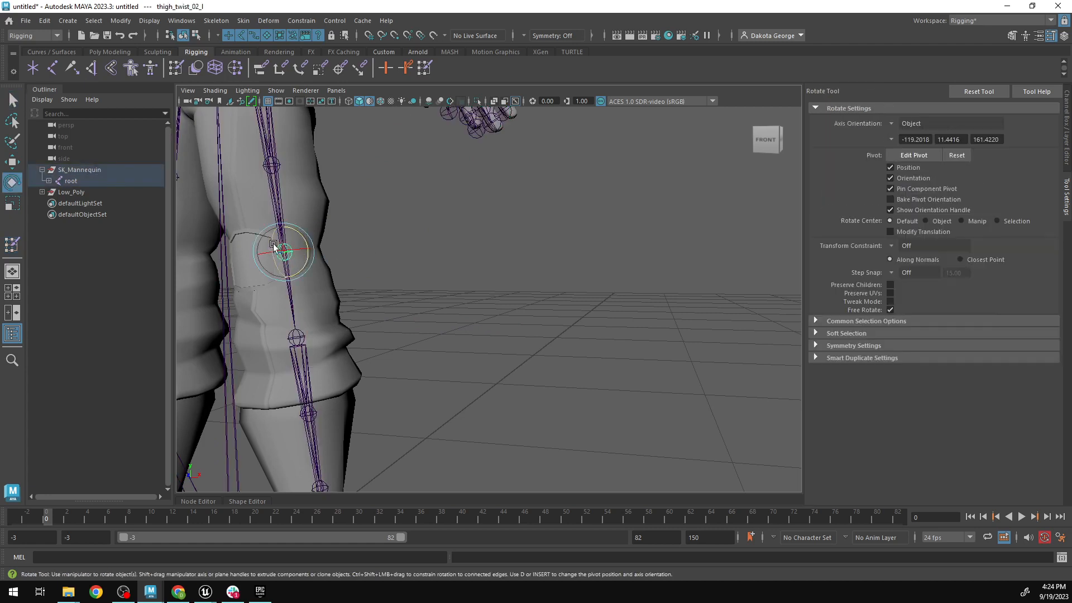
pyautogui.moveTo(278, 251)
pyautogui.mouseDown()
pyautogui.moveTo(273, 264)
pyautogui.moveTo(278, 244)
pyautogui.mouseUp()
pyautogui.click(367, 270)
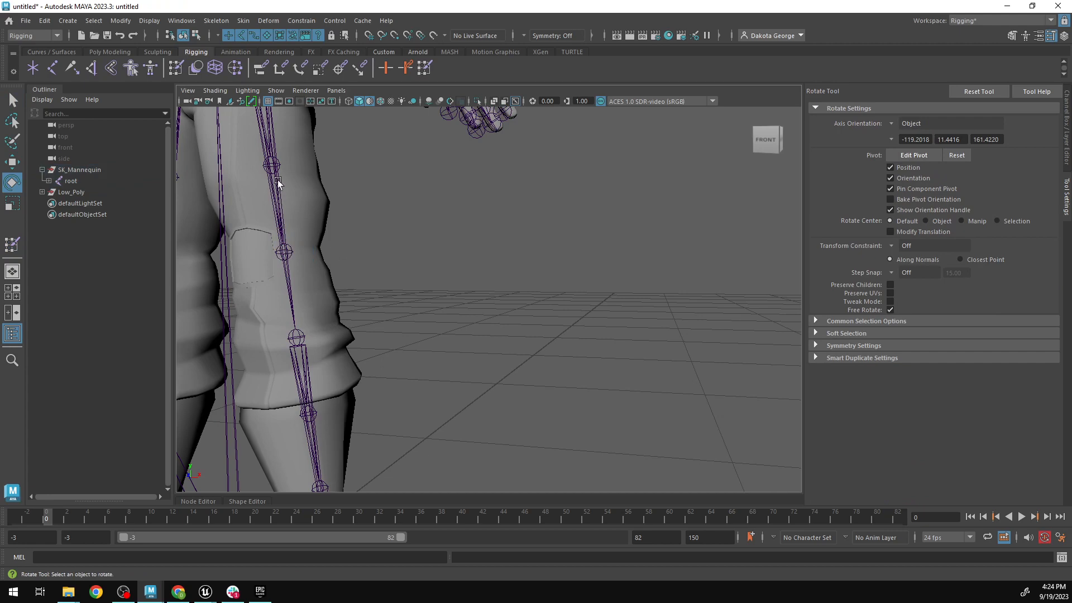
pyautogui.click(297, 337)
pyautogui.moveTo(296, 335); pyautogui.dragTo(389, 344)
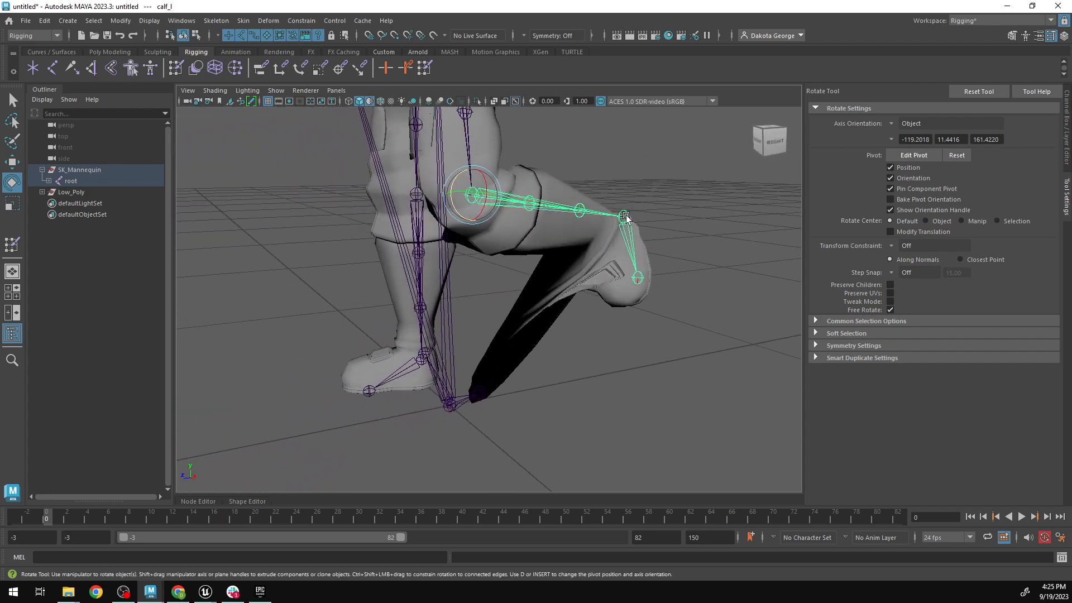
# Paint foot_l's influence onto the stretched left shoe of Low_Poly using Replace at value 0.9903.
pyautogui.click(196, 68)
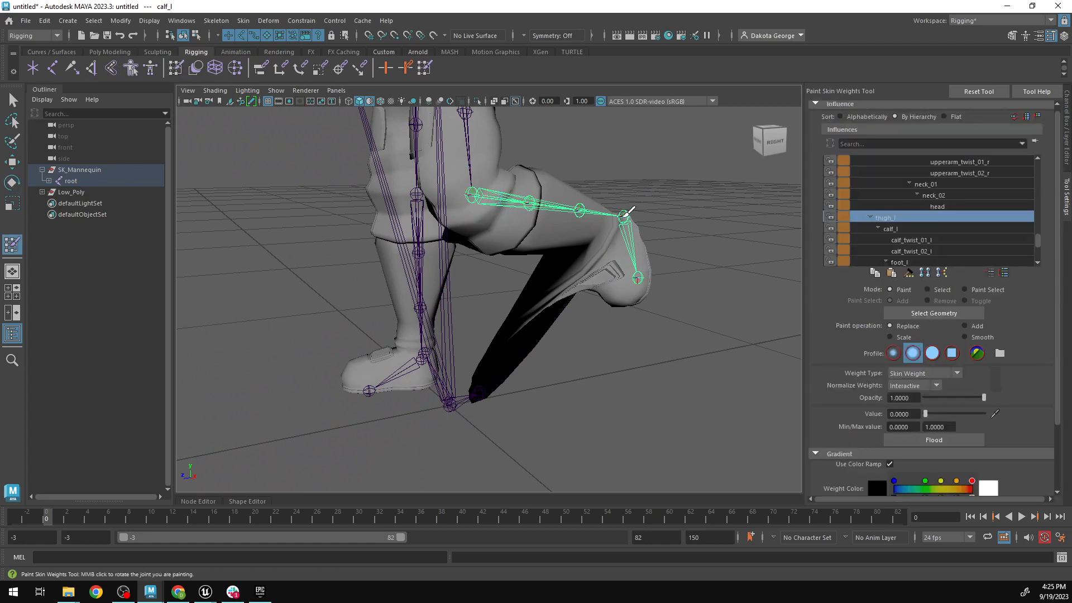
pyautogui.moveTo(631, 211); pyautogui.dragTo(628, 178, button='right')
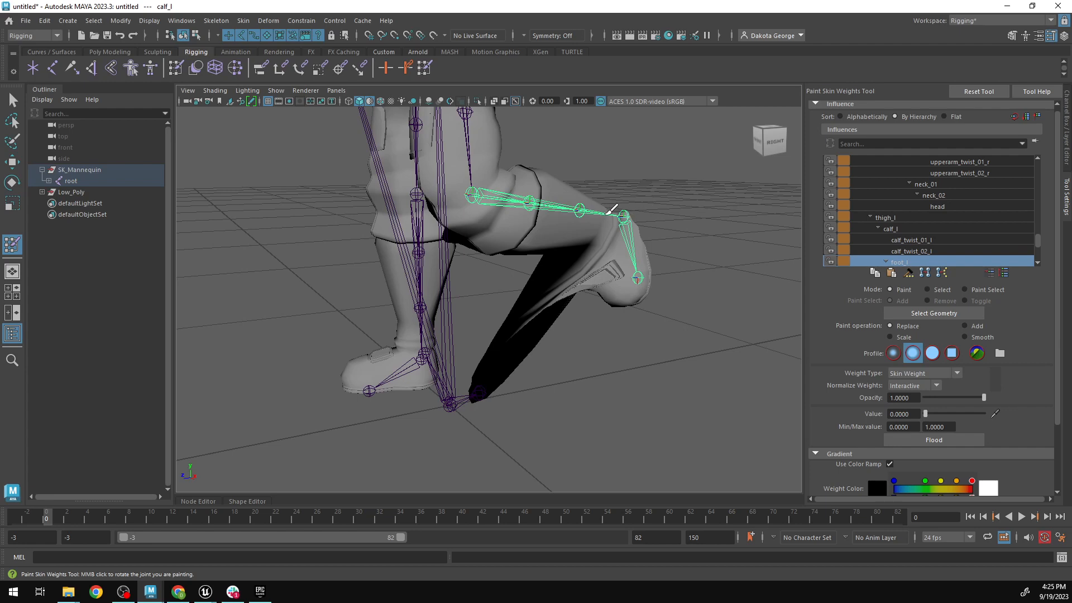
pyautogui.click(71, 192)
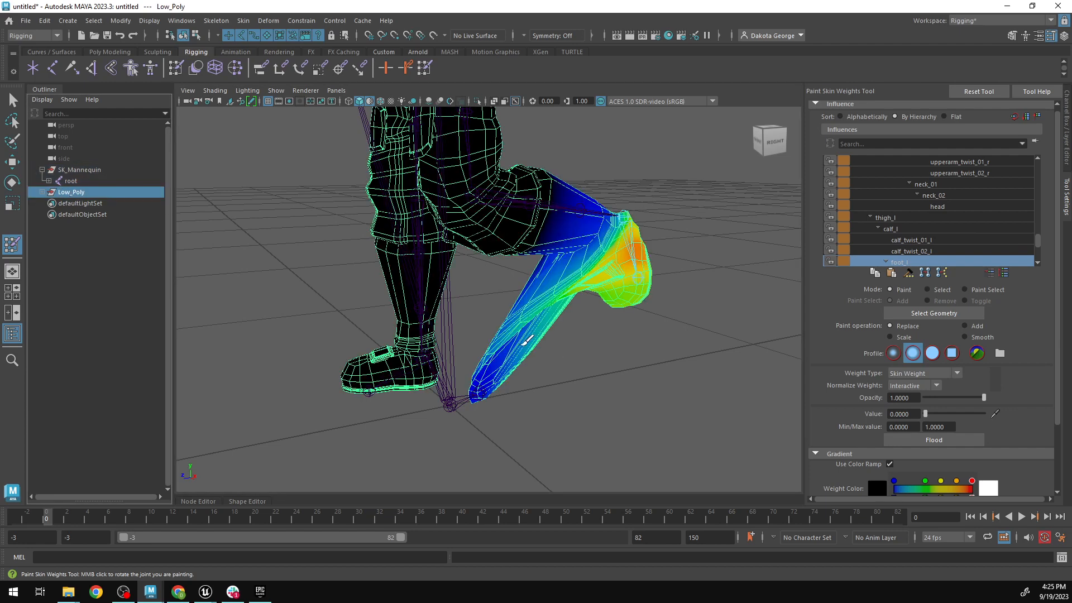
pyautogui.moveTo(501, 350)
pyautogui.keyDown('alt'); pyautogui.mouseDown()
pyautogui.moveTo(540, 347)
pyautogui.moveTo(478, 355)
pyautogui.mouseUp(); pyautogui.keyUp('alt')
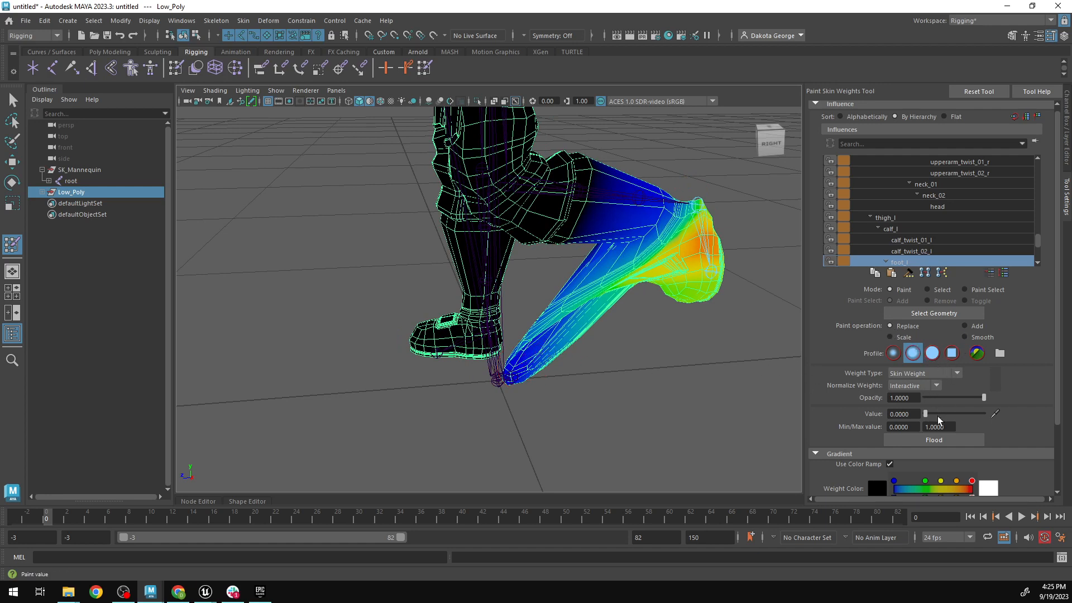
pyautogui.moveTo(925, 414); pyautogui.dragTo(983, 413)
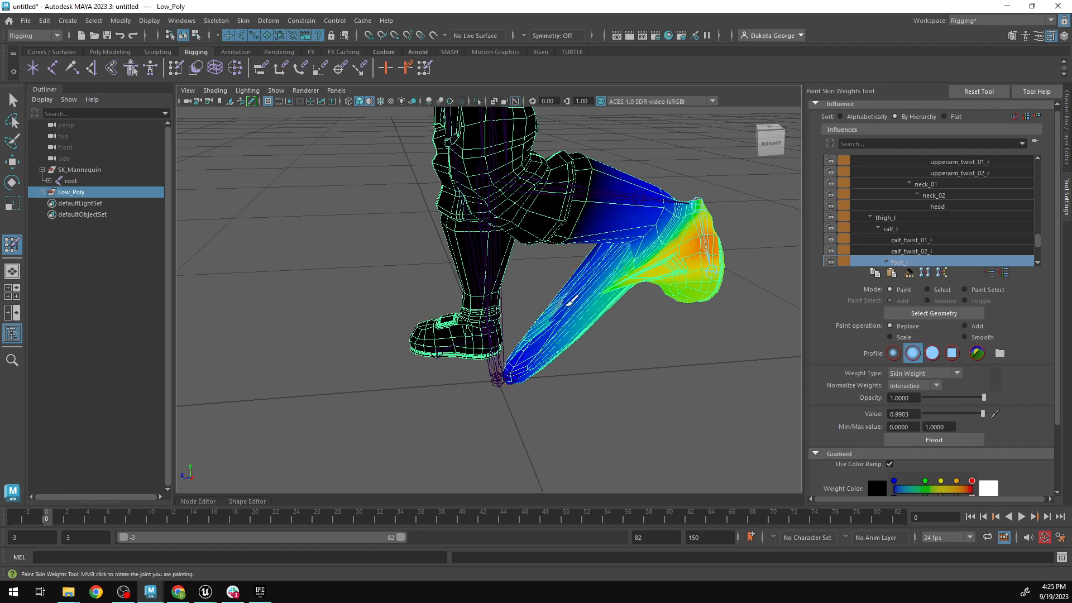
pyautogui.moveTo(571, 301)
pyautogui.mouseDown()
pyautogui.moveTo(508, 366)
pyautogui.moveTo(608, 262)
pyautogui.moveTo(574, 323)
pyautogui.moveTo(609, 279)
pyautogui.moveTo(621, 293)
pyautogui.moveTo(575, 305)
pyautogui.moveTo(530, 337)
pyautogui.mouseUp()
pyautogui.moveTo(692, 337)
pyautogui.keyDown('alt'); pyautogui.mouseDown()
pyautogui.moveTo(510, 328)
pyautogui.moveTo(443, 359)
pyautogui.moveTo(373, 419)
pyautogui.mouseUp(); pyautogui.keyUp('alt')
pyautogui.scroll(-6, 398, 416)
pyautogui.scroll(3, 402, 411)
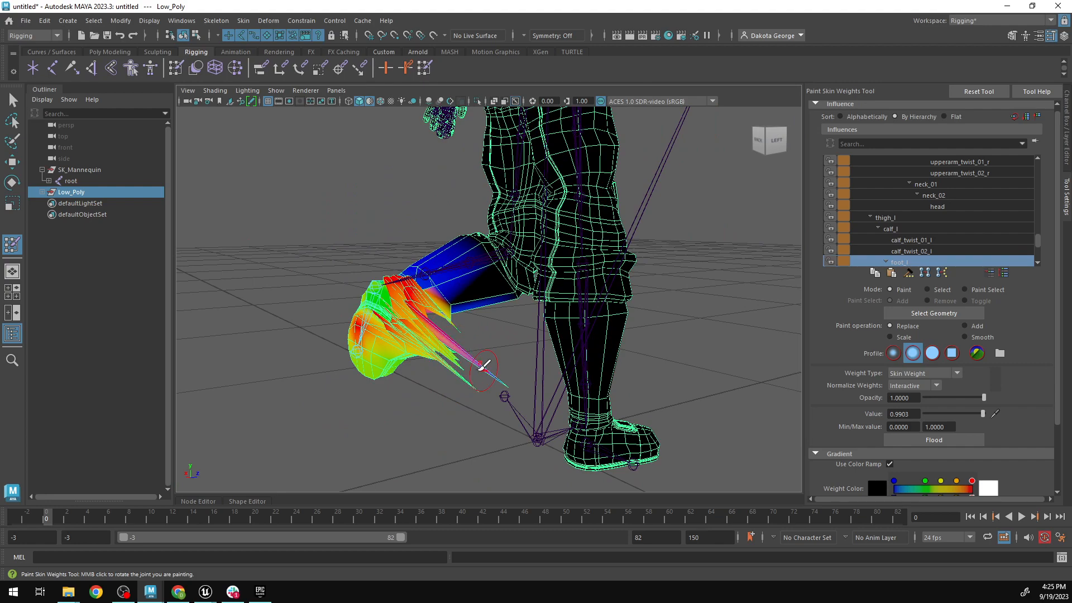
pyautogui.keyDown('alt'); pyautogui.moveTo(484, 366); pyautogui.dragTo(643, 373); pyautogui.keyUp('alt')
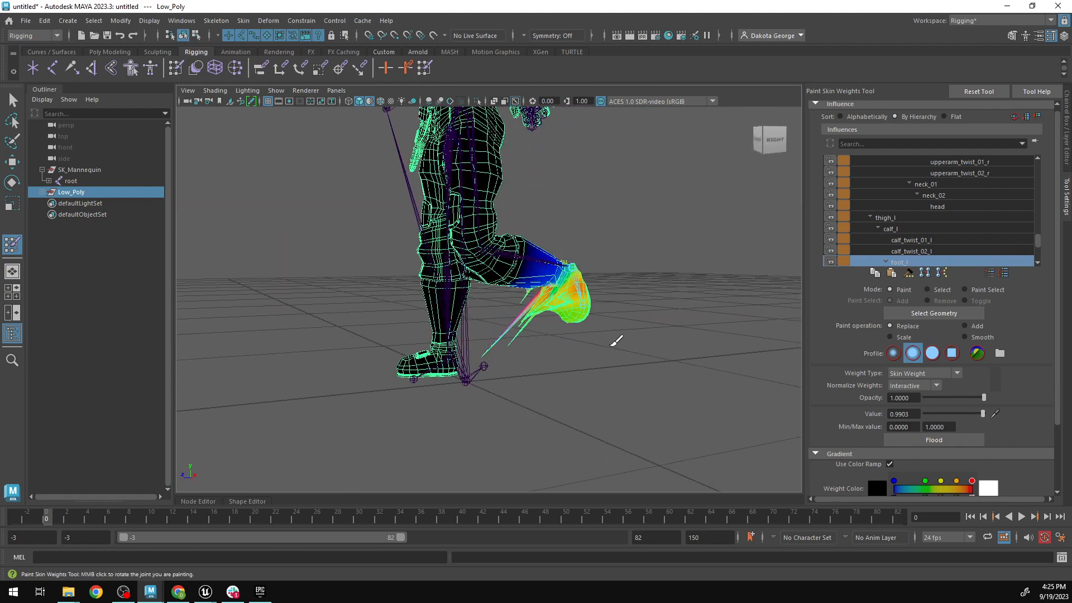
pyautogui.scroll(3, 616, 341)
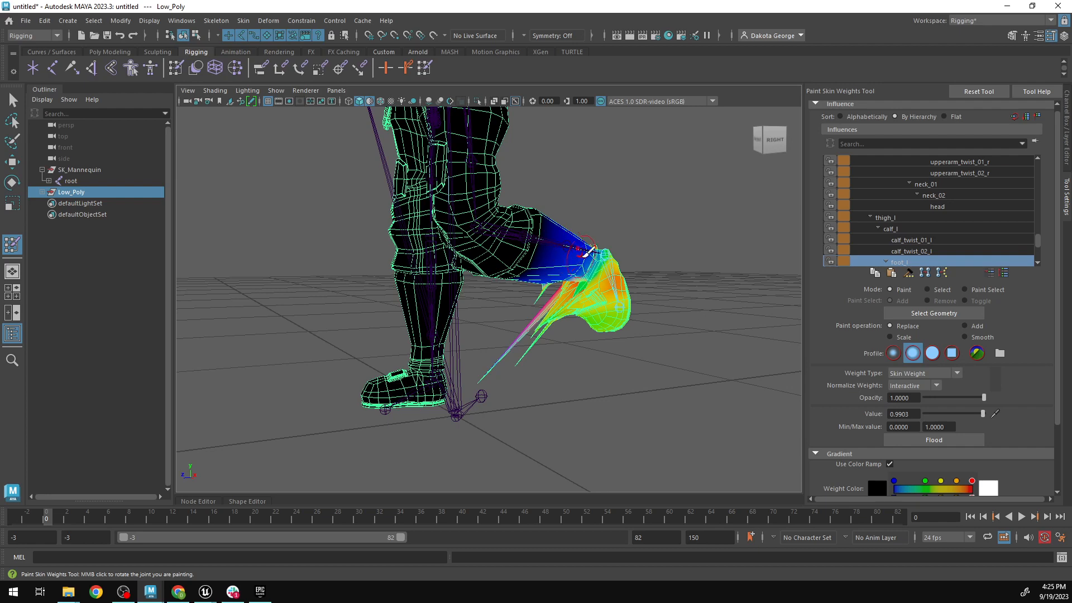
# Rotate the foot_l joint slightly to test the ankle's deformation and return to painting weights.
pyautogui.middleClick(611, 252)
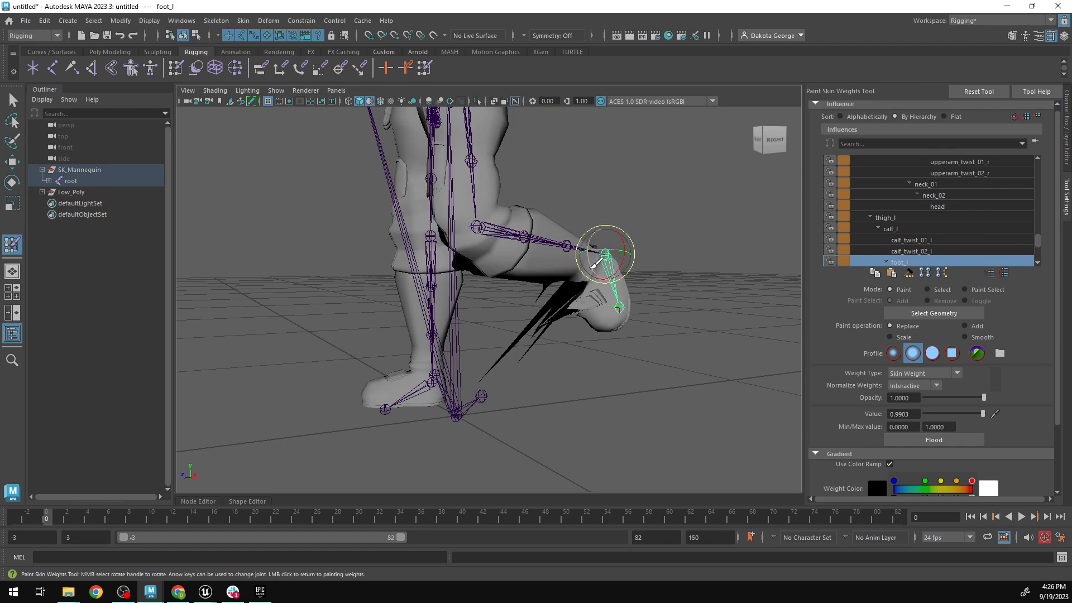
pyautogui.moveTo(596, 262)
pyautogui.mouseDown(button='middle')
pyautogui.moveTo(605, 277)
pyautogui.moveTo(590, 258)
pyautogui.mouseUp(button='middle')
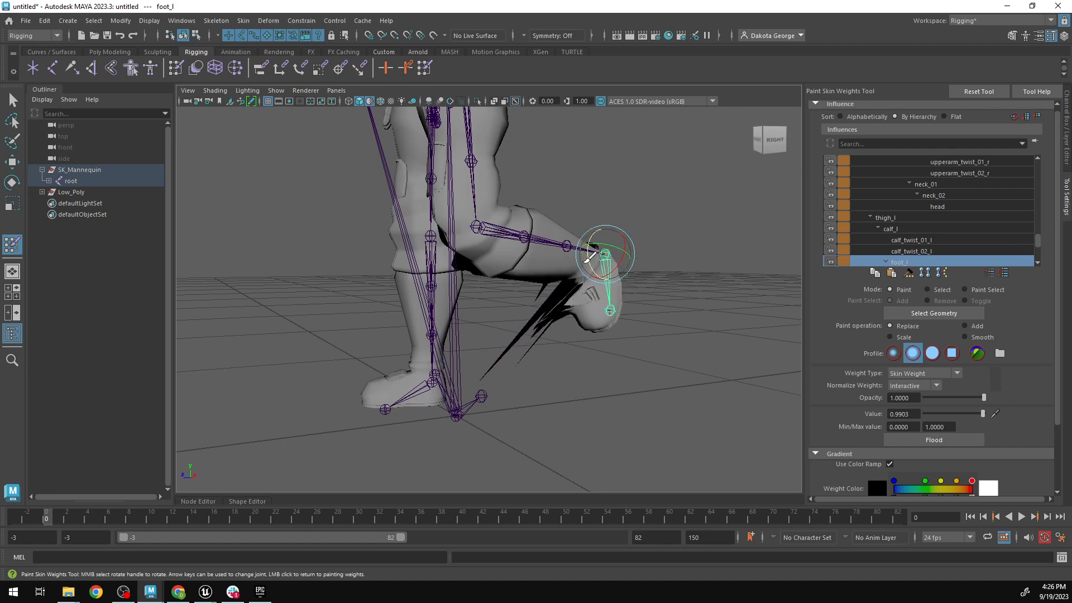
pyautogui.click(559, 258)
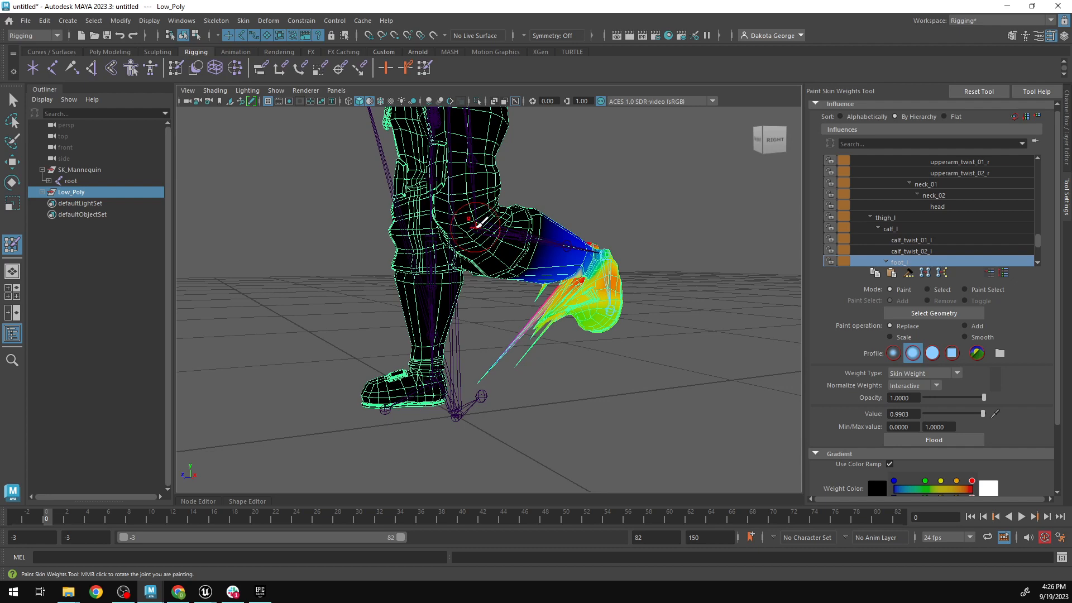
# Make calf_l the painted influence, rotate that joint to lower the left leg, and return to painting weights.
pyautogui.rightClick(476, 225)
pyautogui.click(477, 208)
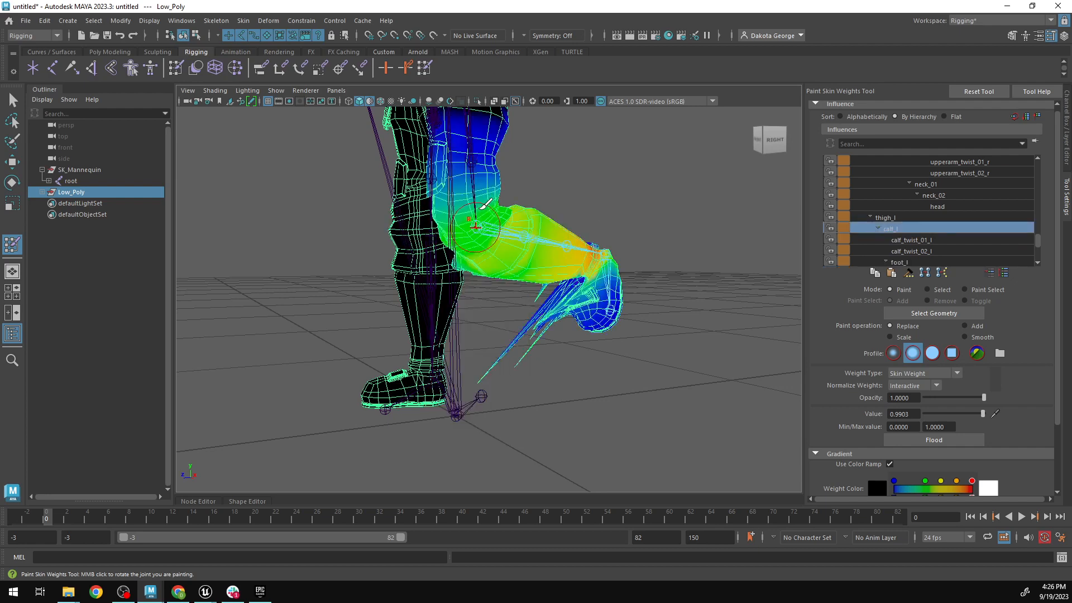
pyautogui.middleClick(475, 224)
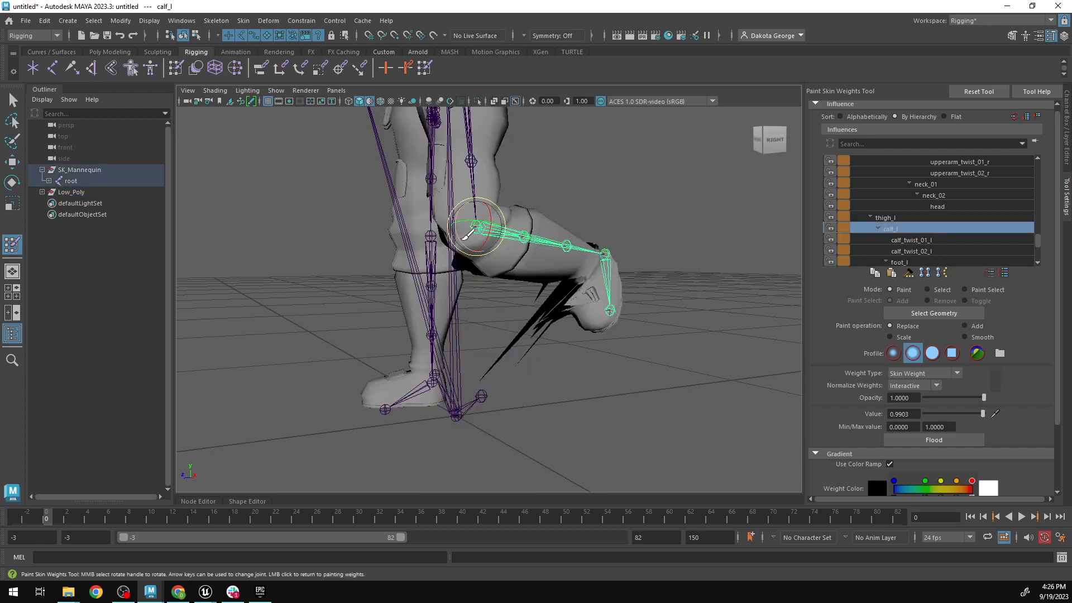
pyautogui.moveTo(464, 238); pyautogui.dragTo(444, 215, button='middle')
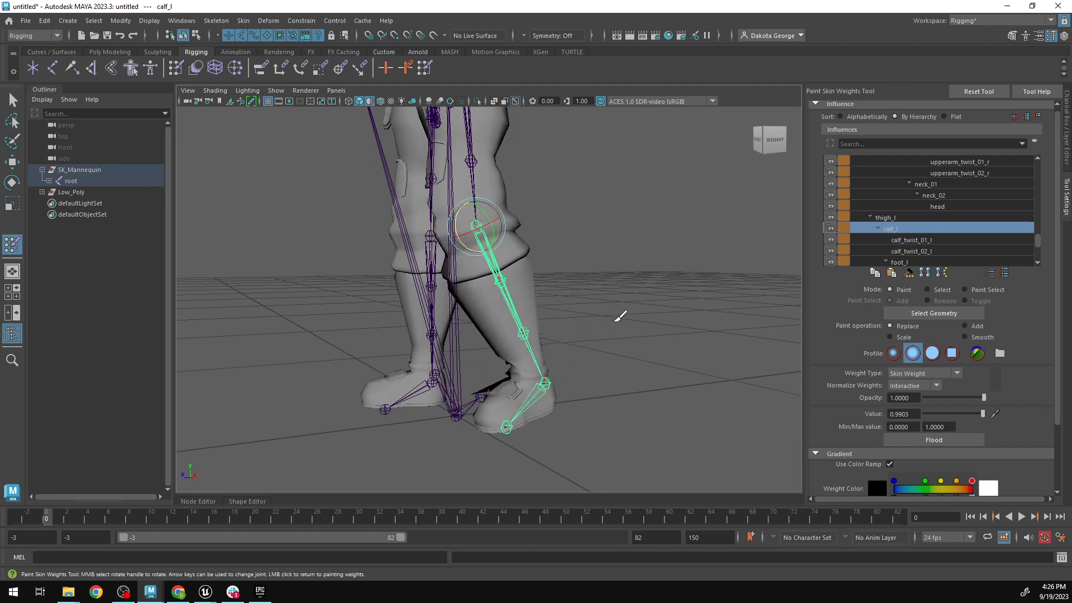
pyautogui.keyDown('alt'); pyautogui.moveTo(617, 320); pyautogui.dragTo(384, 327); pyautogui.keyUp('alt')
pyautogui.keyDown('alt'); pyautogui.moveTo(384, 332); pyautogui.dragTo(325, 217, button='middle'); pyautogui.keyUp('alt')
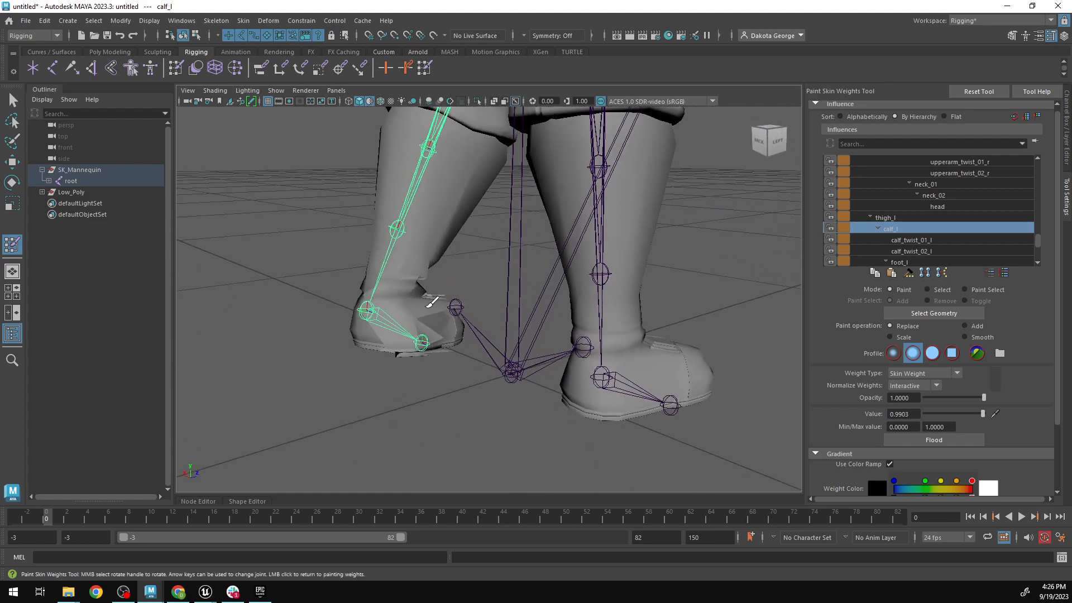
pyautogui.click(433, 305)
# Paint calf_l's influence over the inner side, ankle and front of the left shoe using Replace at 0.9903.
pyautogui.scroll(5, 407, 308)
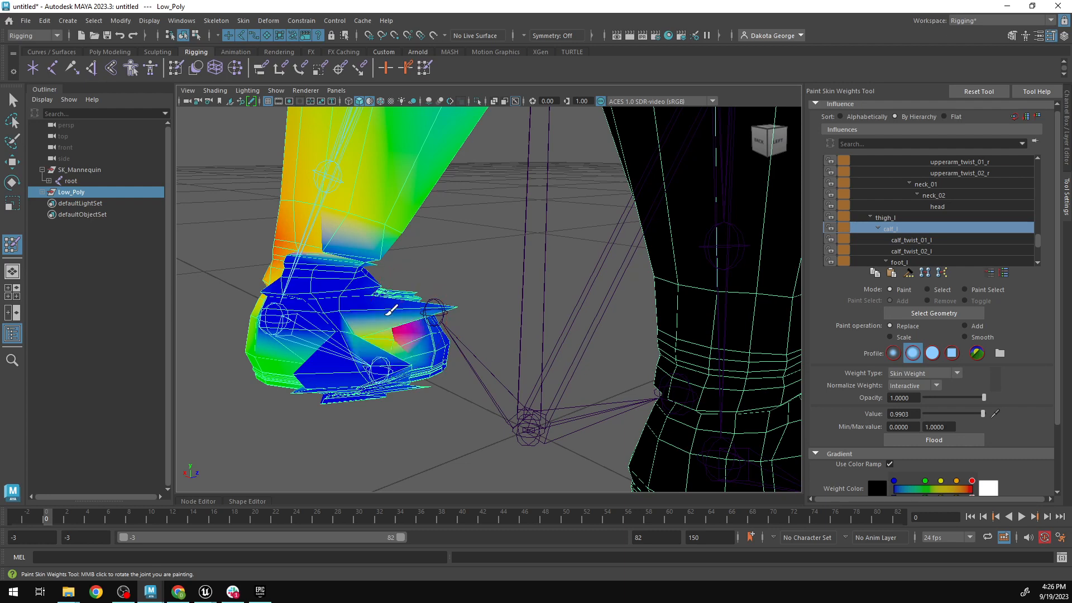
pyautogui.moveTo(391, 310)
pyautogui.mouseDown()
pyautogui.moveTo(430, 313)
pyautogui.moveTo(296, 330)
pyautogui.moveTo(340, 369)
pyautogui.moveTo(410, 358)
pyautogui.moveTo(268, 335)
pyautogui.moveTo(372, 357)
pyautogui.moveTo(391, 379)
pyautogui.moveTo(311, 362)
pyautogui.moveTo(545, 347)
pyautogui.mouseUp()
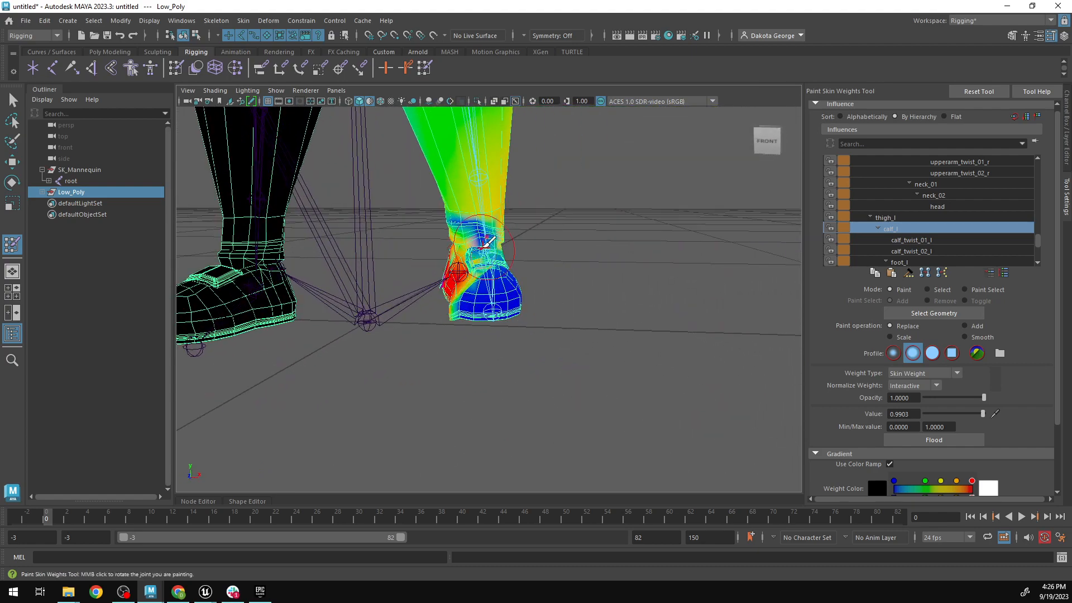
pyautogui.moveTo(486, 241)
pyautogui.mouseDown()
pyautogui.moveTo(474, 319)
pyautogui.moveTo(505, 312)
pyautogui.moveTo(484, 238)
pyautogui.moveTo(469, 274)
pyautogui.moveTo(466, 245)
pyautogui.moveTo(474, 273)
pyautogui.moveTo(505, 254)
pyautogui.moveTo(508, 285)
pyautogui.mouseUp()
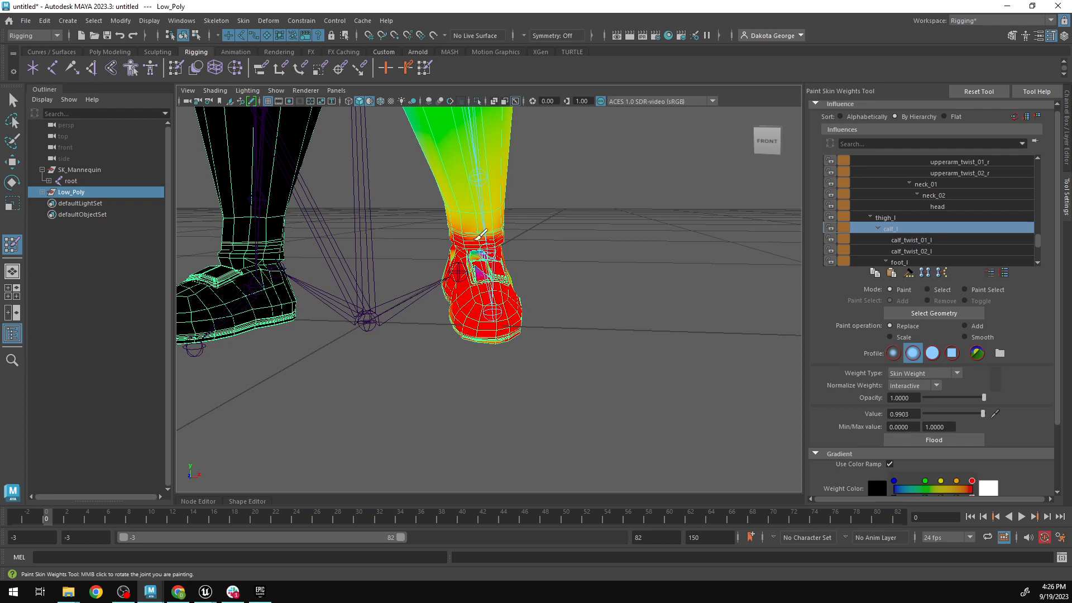
pyautogui.moveTo(481, 234); pyautogui.dragTo(460, 269)
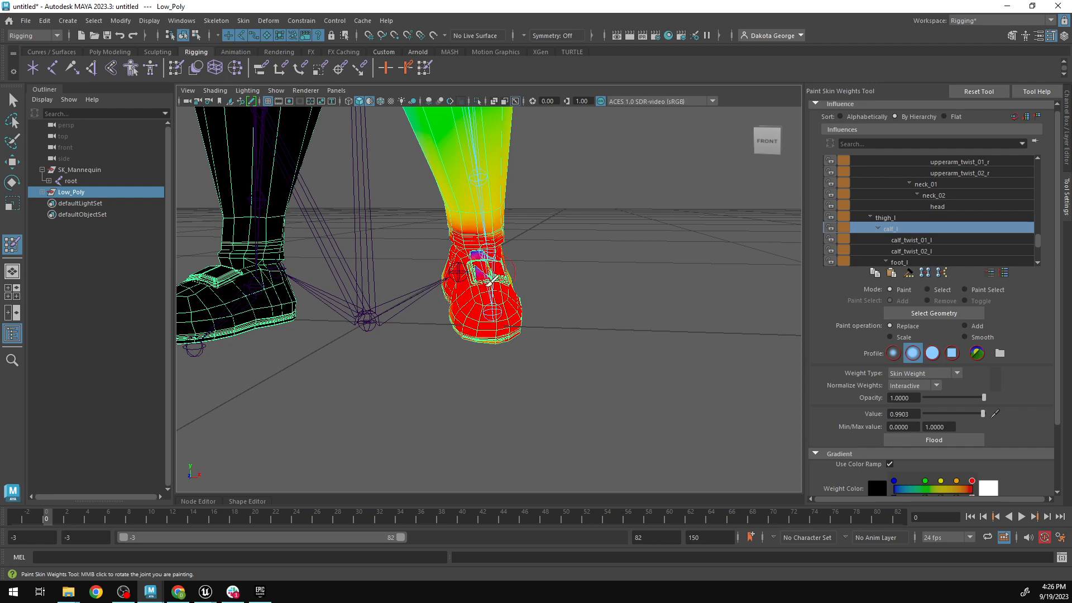
# Extend calf_l's influence over the heel, sole edge and remaining unpainted patches of the left shoe at 0.9903.
pyautogui.keyDown('alt'); pyautogui.moveTo(599, 303); pyautogui.dragTo(450, 301); pyautogui.keyUp('alt')
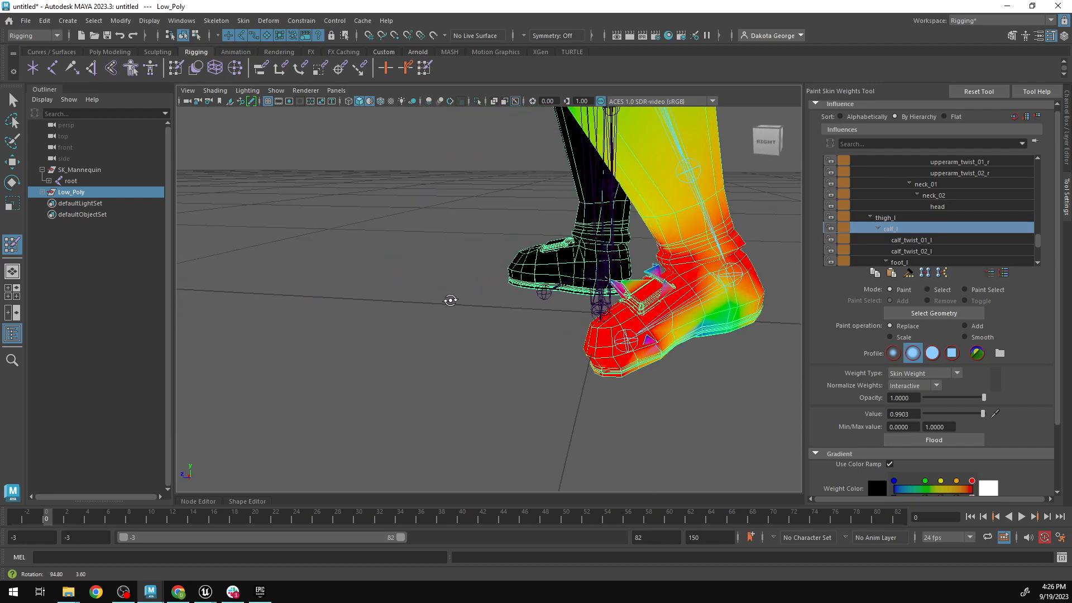
pyautogui.keyDown('alt'); pyautogui.moveTo(644, 286); pyautogui.dragTo(716, 297); pyautogui.keyUp('alt')
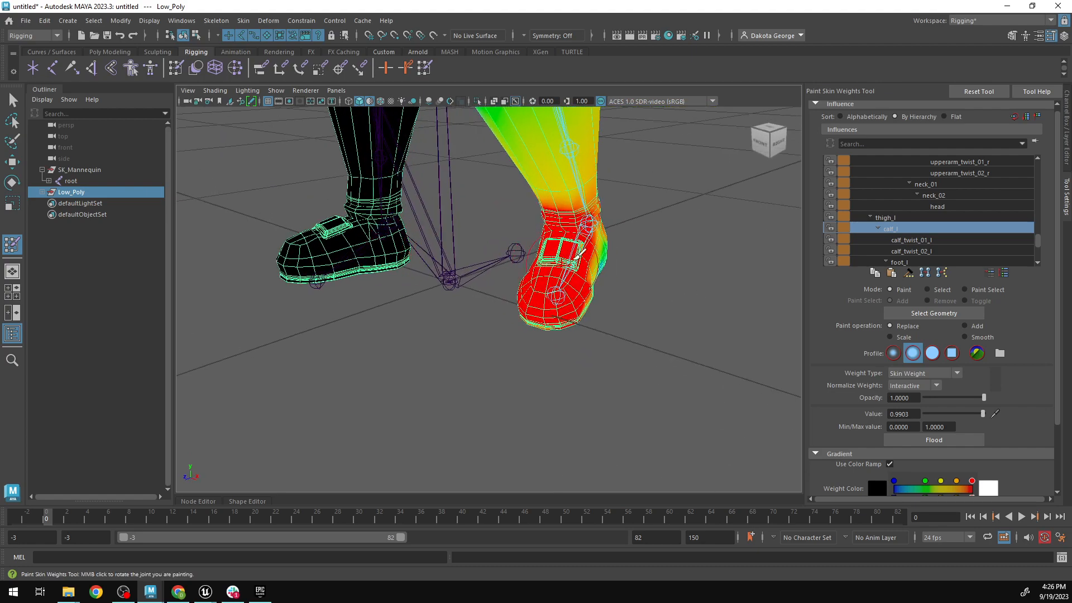
pyautogui.keyDown('alt'); pyautogui.moveTo(574, 260); pyautogui.dragTo(433, 243); pyautogui.keyUp('alt')
pyautogui.moveTo(666, 361)
pyautogui.mouseDown()
pyautogui.moveTo(653, 384)
pyautogui.moveTo(555, 354)
pyautogui.moveTo(387, 220)
pyautogui.moveTo(421, 299)
pyautogui.moveTo(391, 168)
pyautogui.moveTo(421, 272)
pyautogui.moveTo(397, 301)
pyautogui.mouseUp()
pyautogui.keyDown('alt'); pyautogui.moveTo(453, 238); pyautogui.dragTo(358, 263); pyautogui.keyUp('alt')
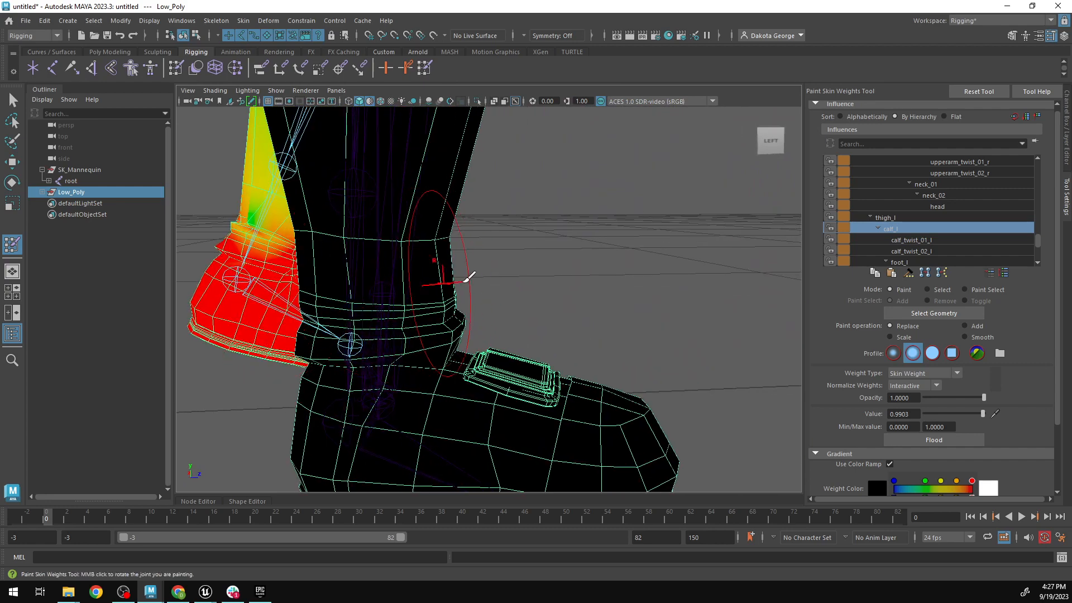
pyautogui.keyDown('alt'); pyautogui.moveTo(465, 279); pyautogui.dragTo(363, 277); pyautogui.keyUp('alt')
pyautogui.keyDown('alt'); pyautogui.moveTo(531, 292); pyautogui.dragTo(391, 292); pyautogui.keyUp('alt')
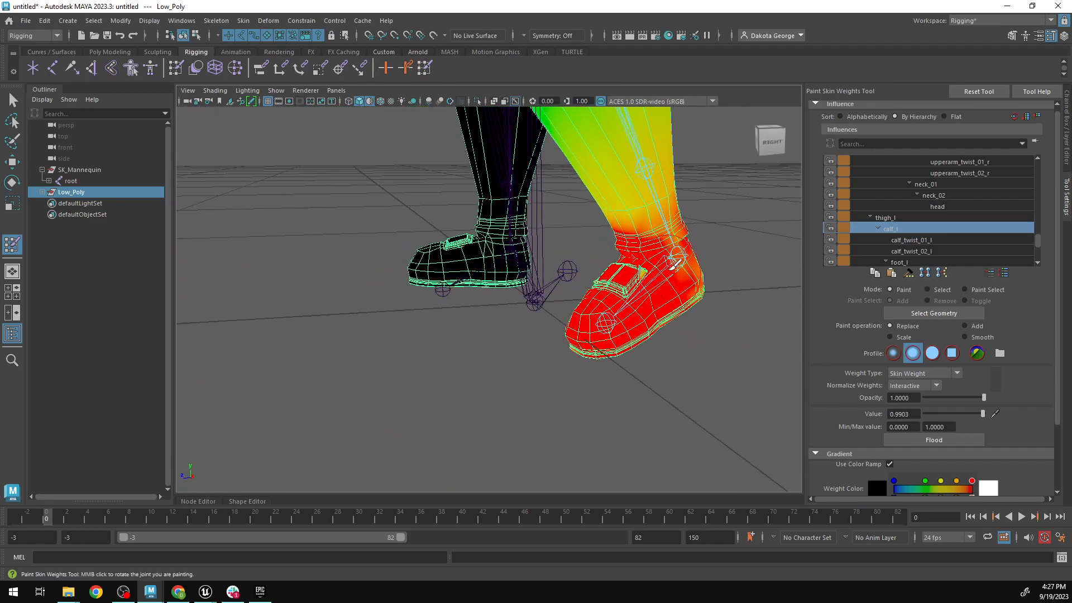
# Make foot_l the painted influence and rotate the calf_l joint to test how the knee and shoe deform.
pyautogui.moveTo(678, 245); pyautogui.dragTo(688, 237, button='right')
pyautogui.scroll(-3, 700, 262)
pyautogui.scroll(1, 622, 269)
pyautogui.keyDown('alt'); pyautogui.moveTo(633, 251); pyautogui.dragTo(601, 374, button='middle'); pyautogui.keyUp('alt')
pyautogui.moveTo(586, 324)
pyautogui.keyDown('alt'); pyautogui.mouseDown()
pyautogui.moveTo(656, 326)
pyautogui.moveTo(595, 353)
pyautogui.moveTo(630, 323)
pyautogui.moveTo(620, 318)
pyautogui.mouseUp(); pyautogui.keyUp('alt')
pyautogui.moveTo(494, 241); pyautogui.dragTo(495, 224, button='right')
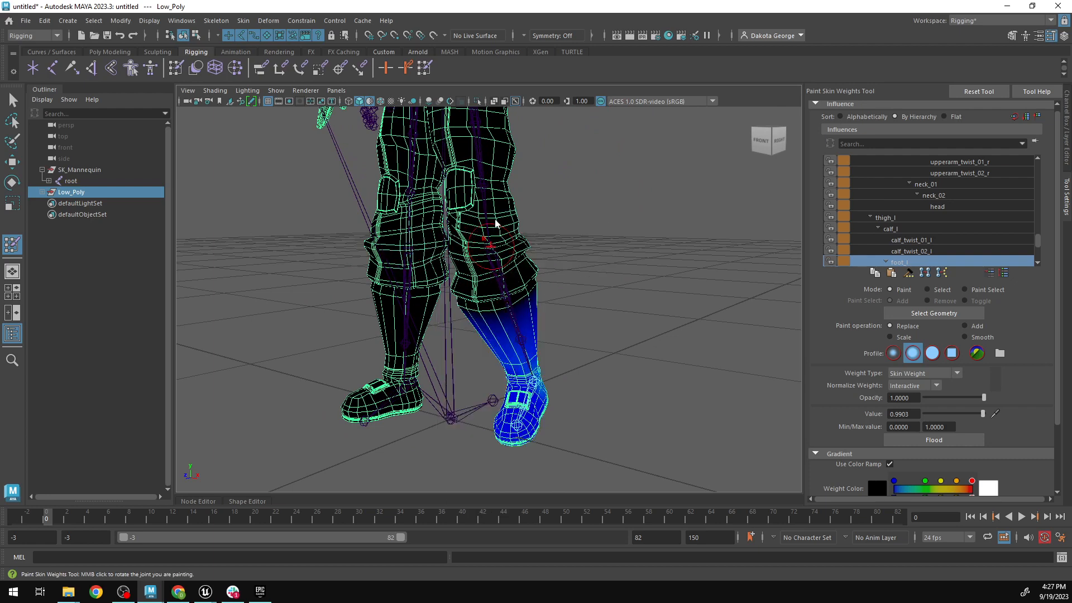
pyautogui.press('e')
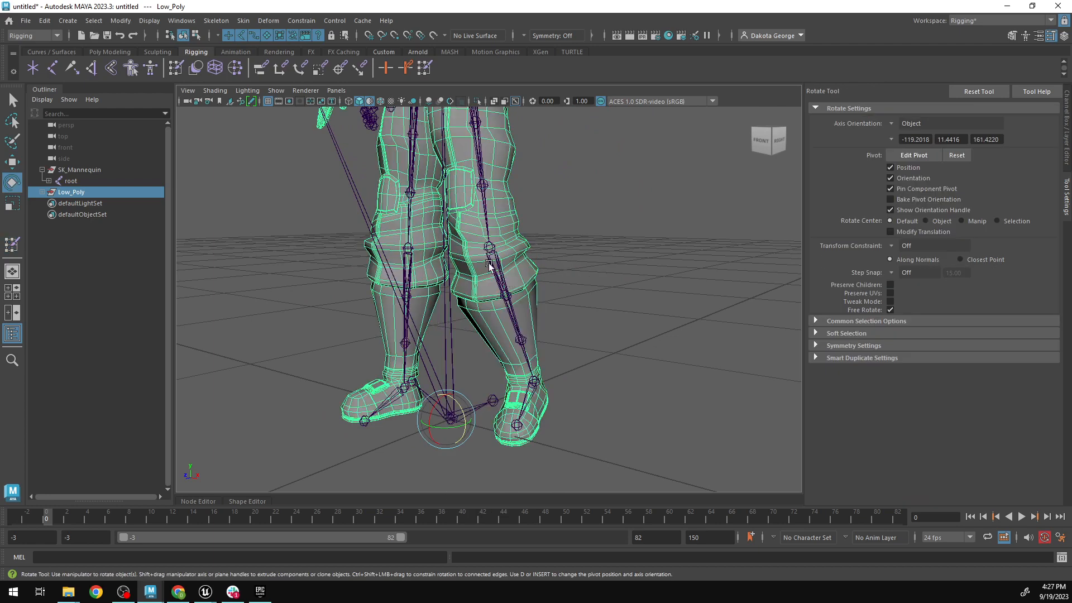
pyautogui.click(490, 247)
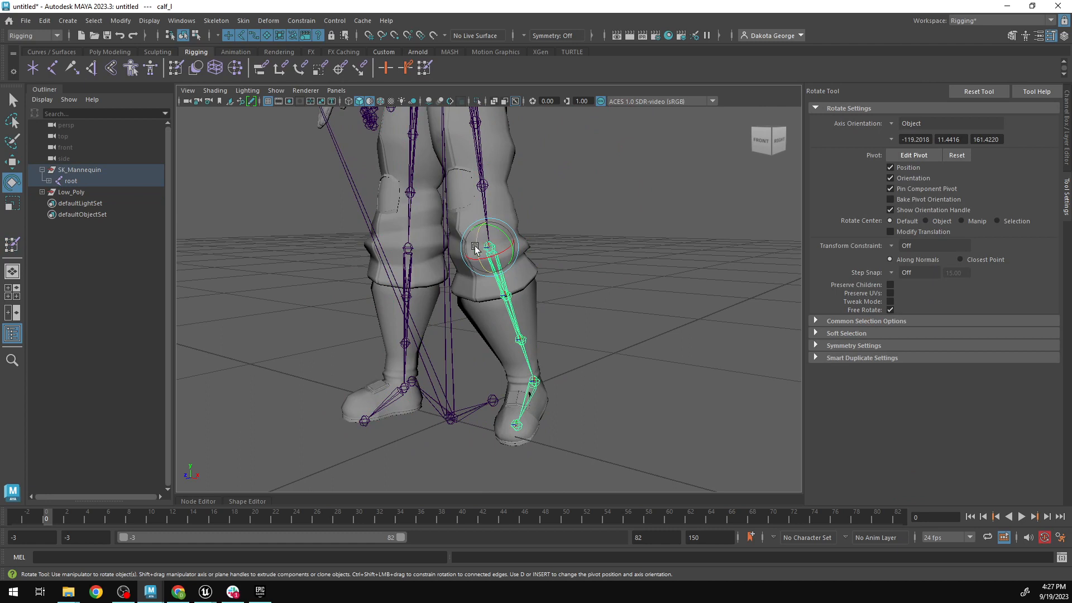
pyautogui.moveTo(481, 244); pyautogui.dragTo(501, 402)
pyautogui.click(508, 412)
# Undo the last rotations of the calf_l joint and its selection.
pyautogui.hotkey('ctrl', 'z')
pyautogui.hotkey('ctrl', 'z')
pyautogui.hotkey('ctrl', 'z')
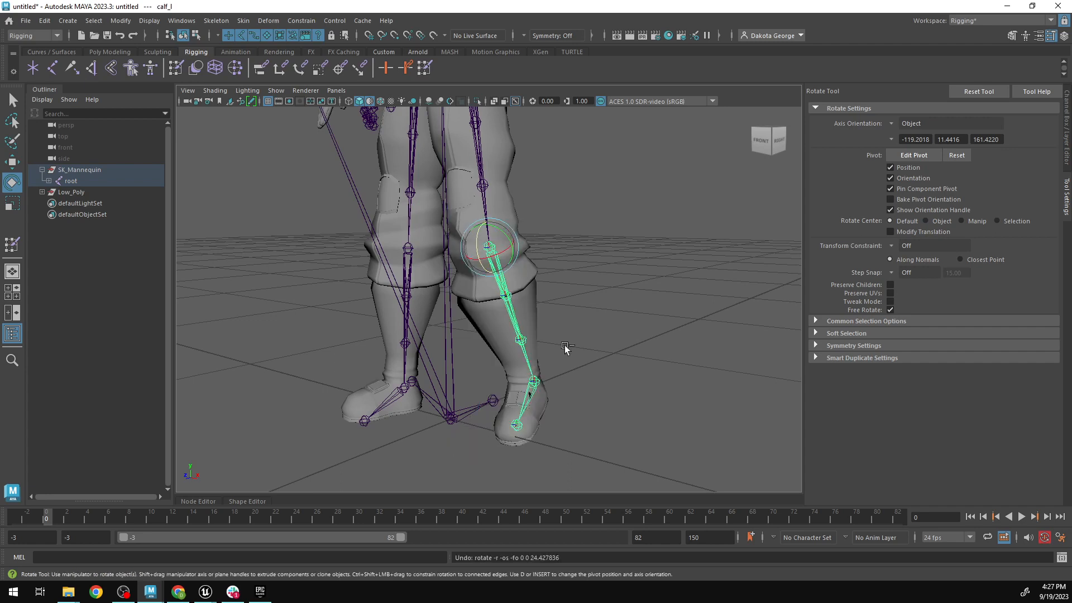
pyautogui.hotkey('ctrl', 'z')
pyautogui.hotkey('ctrl', 'z')
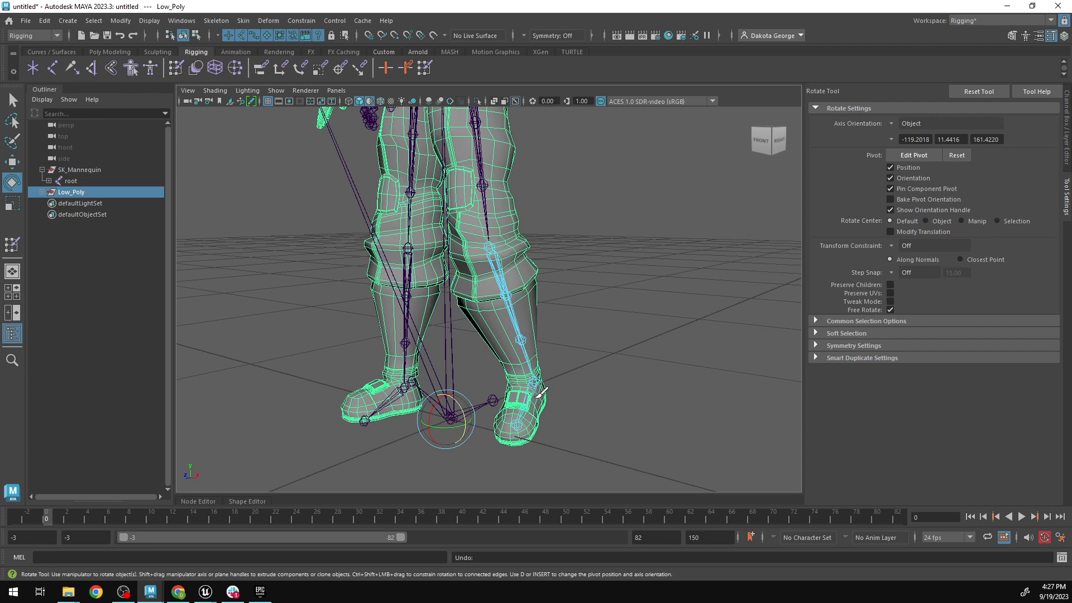
# Resume skin weight painting and paint foot_l's influence over the left shoe using Replace at 0.9903.
pyautogui.press('y')
pyautogui.moveTo(542, 379); pyautogui.dragTo(541, 283, button='right')
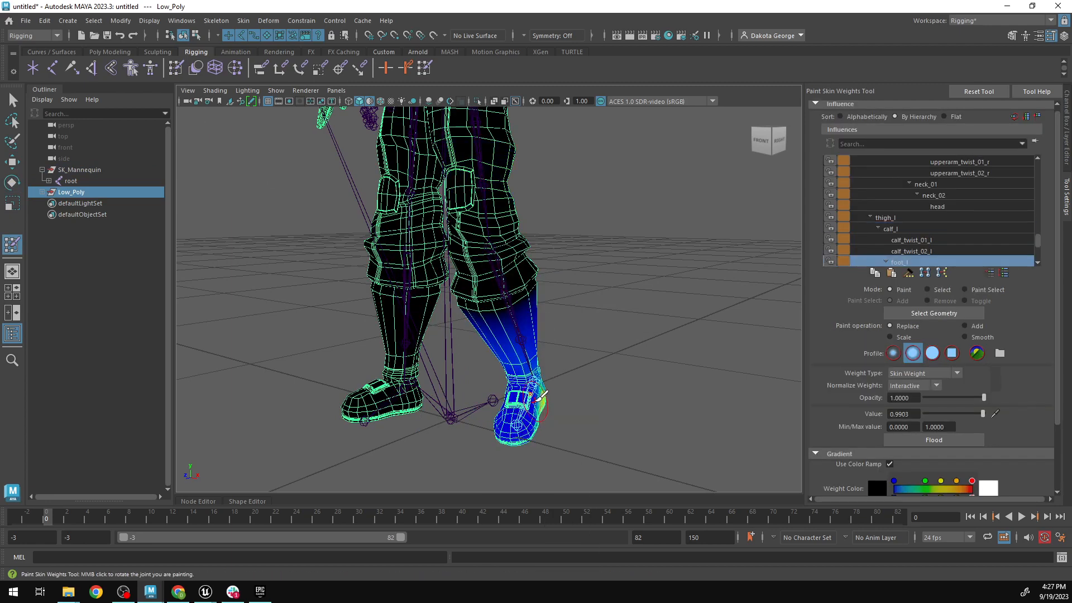
pyautogui.moveTo(539, 399)
pyautogui.mouseDown()
pyautogui.moveTo(524, 423)
pyautogui.moveTo(542, 384)
pyautogui.moveTo(520, 428)
pyautogui.mouseUp()
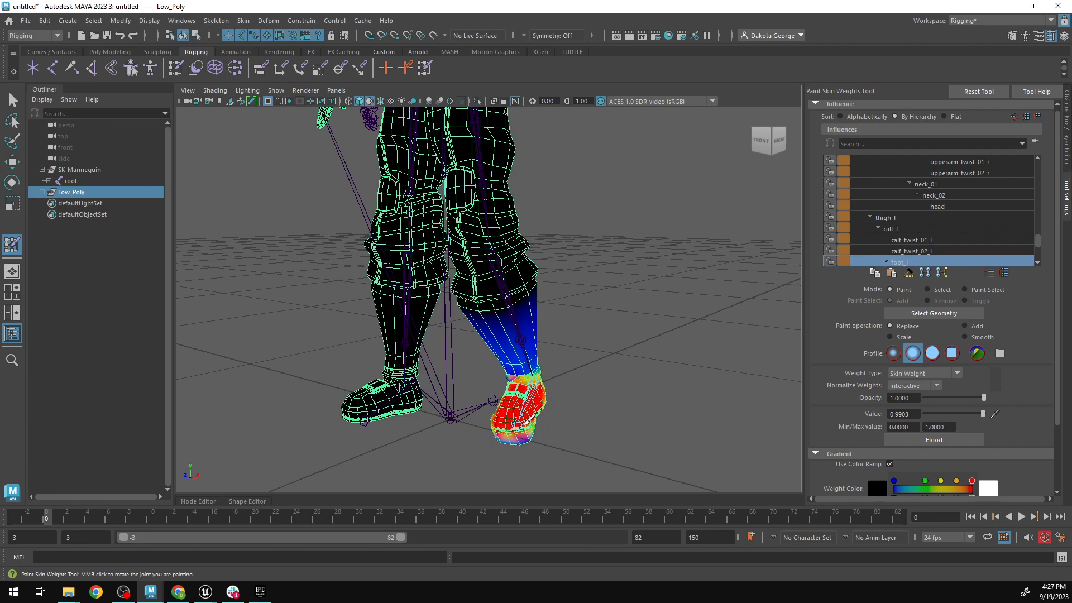
pyautogui.moveTo(606, 406)
pyautogui.keyDown('alt'); pyautogui.mouseDown()
pyautogui.moveTo(431, 362)
pyautogui.moveTo(480, 390)
pyautogui.moveTo(503, 363)
pyautogui.moveTo(462, 419)
pyautogui.moveTo(469, 428)
pyautogui.moveTo(503, 425)
pyautogui.moveTo(511, 408)
pyautogui.mouseUp(); pyautogui.keyUp('alt')
pyautogui.keyDown('alt'); pyautogui.moveTo(445, 415); pyautogui.dragTo(502, 441); pyautogui.keyUp('alt')
pyautogui.moveTo(550, 388); pyautogui.dragTo(552, 373)
pyautogui.keyDown('alt'); pyautogui.moveTo(589, 320); pyautogui.dragTo(621, 332); pyautogui.keyUp('alt')
# Make calf_l the painted influence, set the brush value to 0, and leave skin weight painting.
pyautogui.moveTo(514, 279); pyautogui.dragTo(507, 256, button='right')
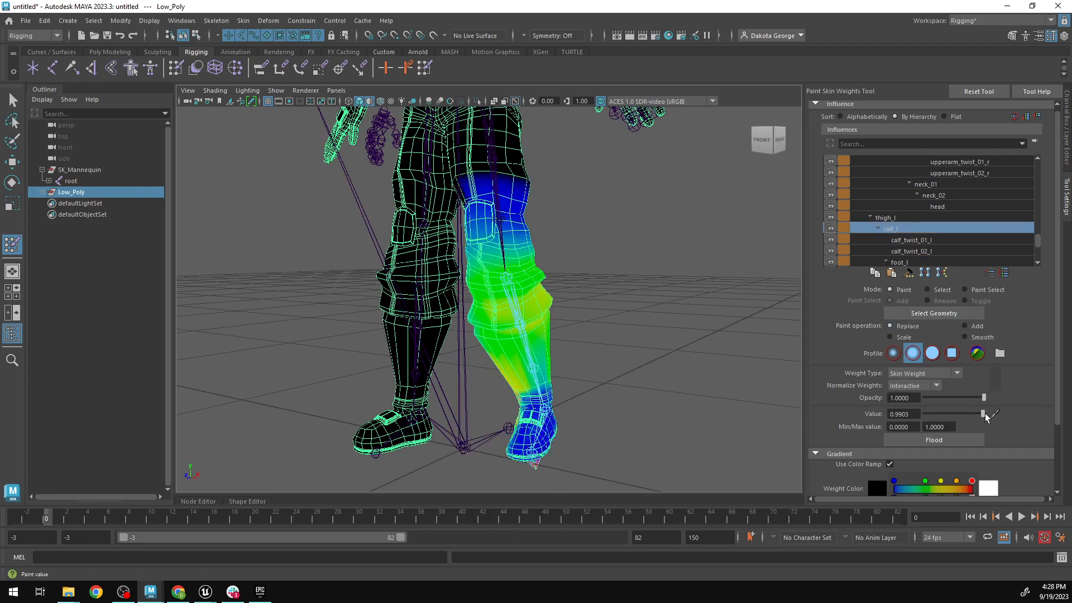
pyautogui.moveTo(983, 414); pyautogui.dragTo(926, 414)
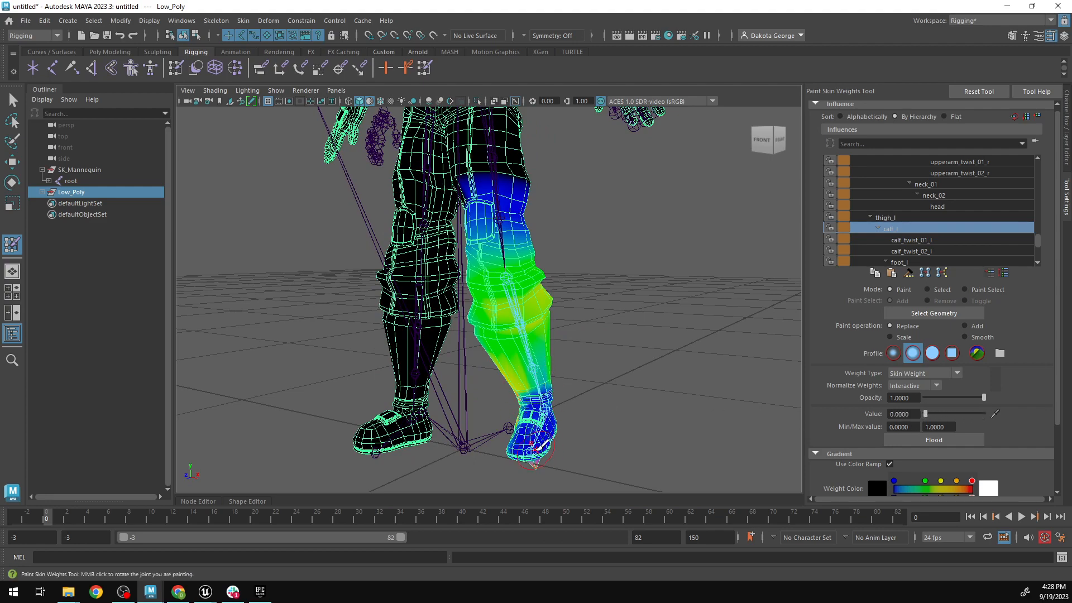
pyautogui.moveTo(639, 388)
pyautogui.keyDown('alt'); pyautogui.mouseDown()
pyautogui.moveTo(519, 395)
pyautogui.moveTo(636, 402)
pyautogui.mouseUp(); pyautogui.keyUp('alt')
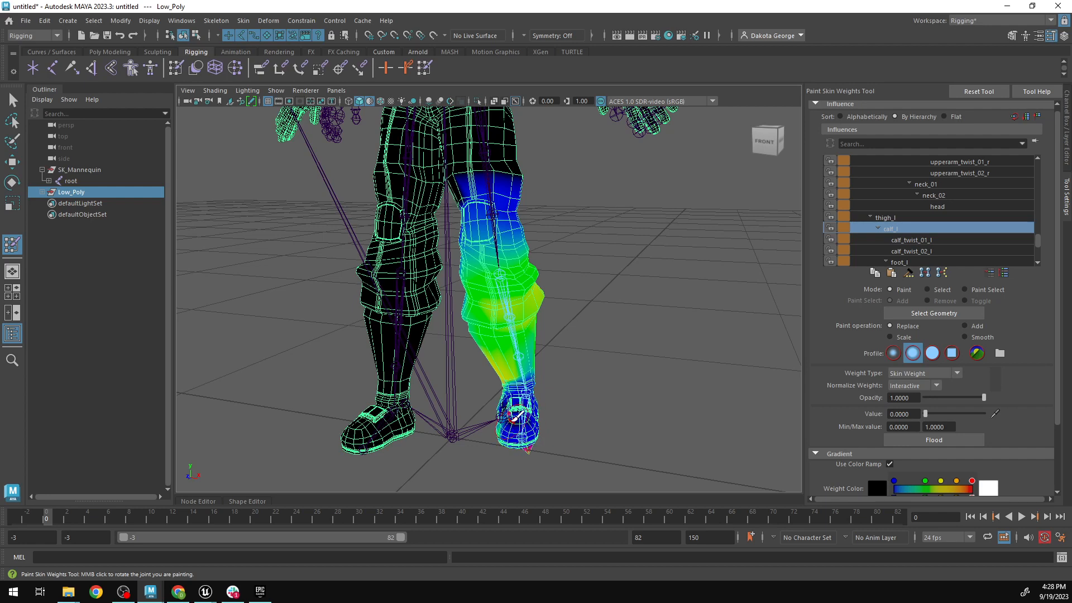
pyautogui.scroll(-5, 541, 407)
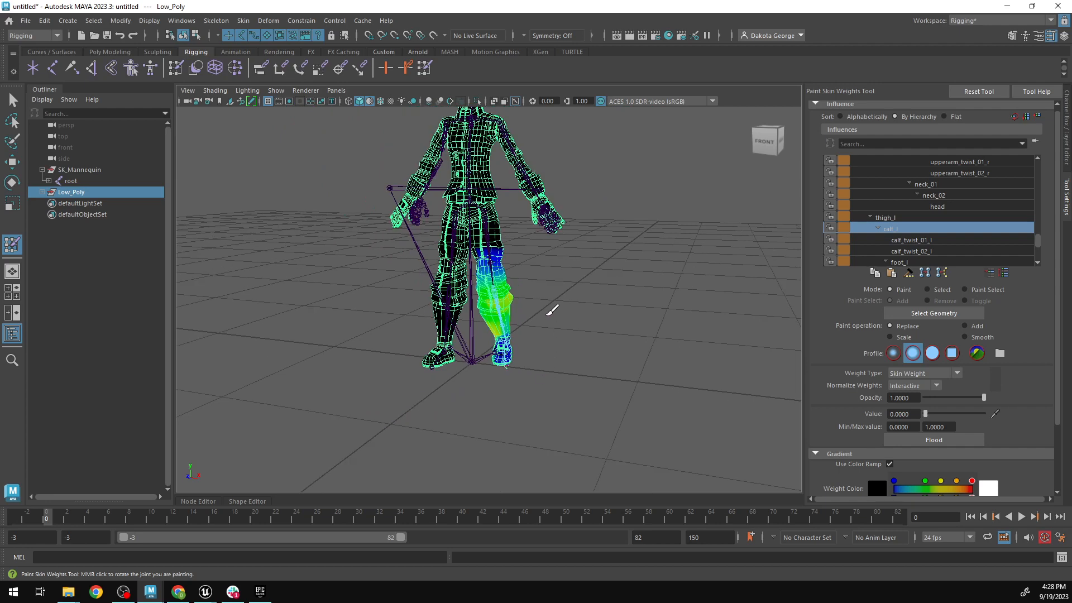
pyautogui.press('q')
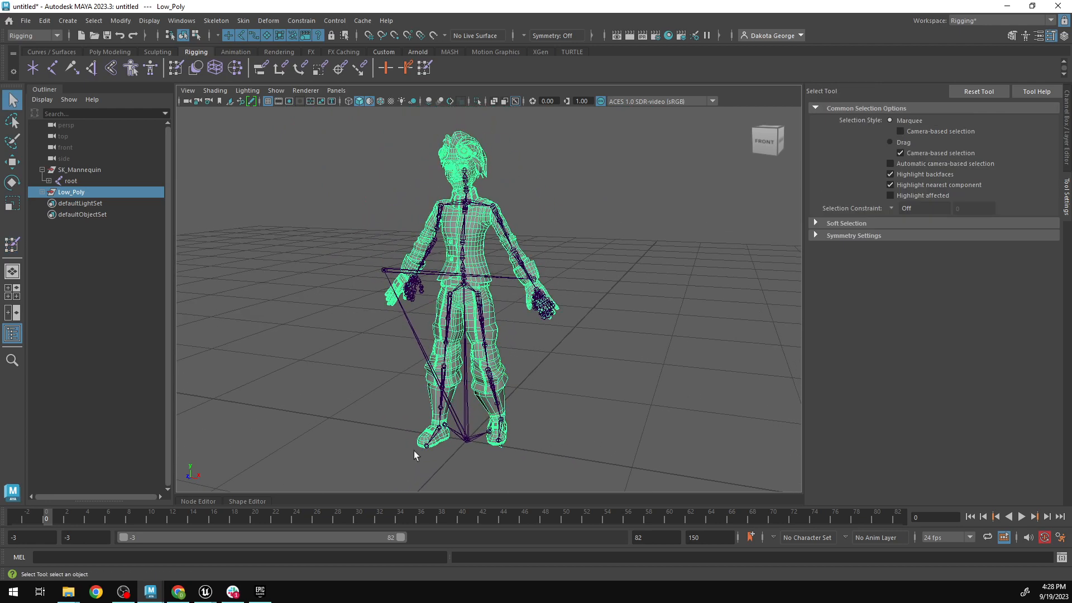
# Switch to the Maya scene with the finished coloured rig, rotate the thigh_l joint to test the leg, and undo the rotation.
pyautogui.click(155, 596)
pyautogui.click(214, 558)
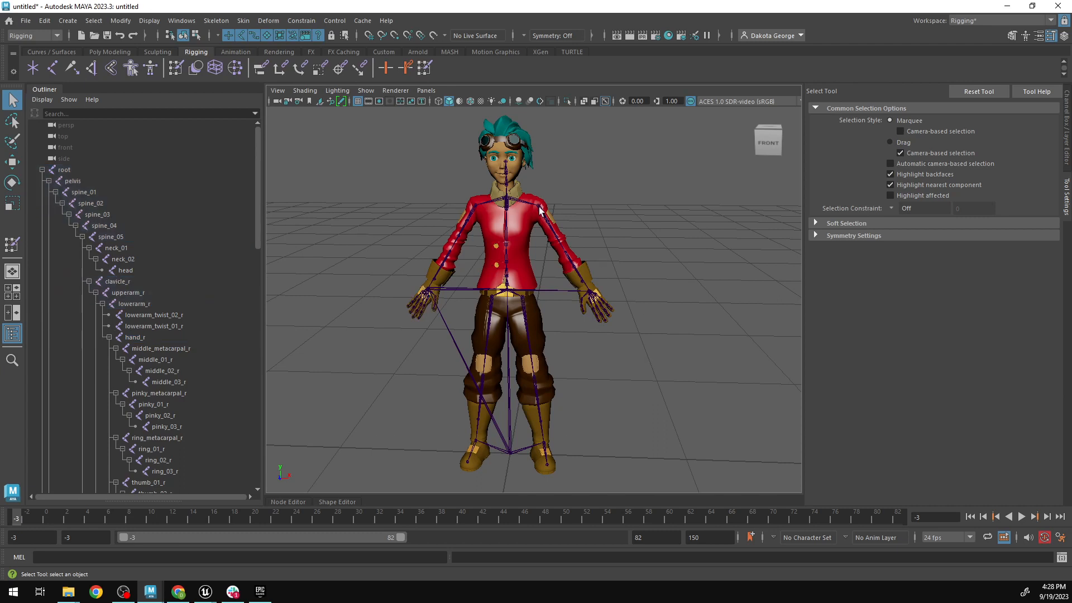
pyautogui.click(527, 306)
pyautogui.press('e')
pyautogui.moveTo(523, 296); pyautogui.dragTo(537, 391)
pyautogui.click(538, 387)
pyautogui.moveTo(629, 390)
pyautogui.keyDown('alt'); pyautogui.mouseDown()
pyautogui.moveTo(505, 390)
pyautogui.moveTo(620, 390)
pyautogui.mouseUp(); pyautogui.keyUp('alt')
pyautogui.hotkey('ctrl', 'z')
pyautogui.hotkey('ctrl', 'z')
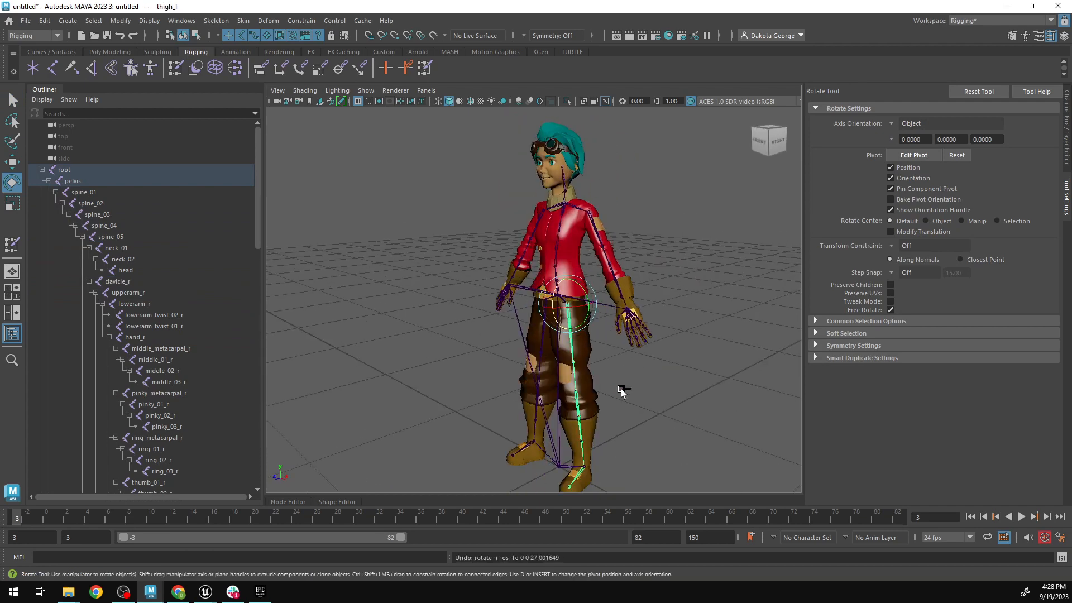
pyautogui.press('a')
pyautogui.keyDown('alt'); pyautogui.moveTo(400, 355); pyautogui.dragTo(471, 363); pyautogui.keyUp('alt')
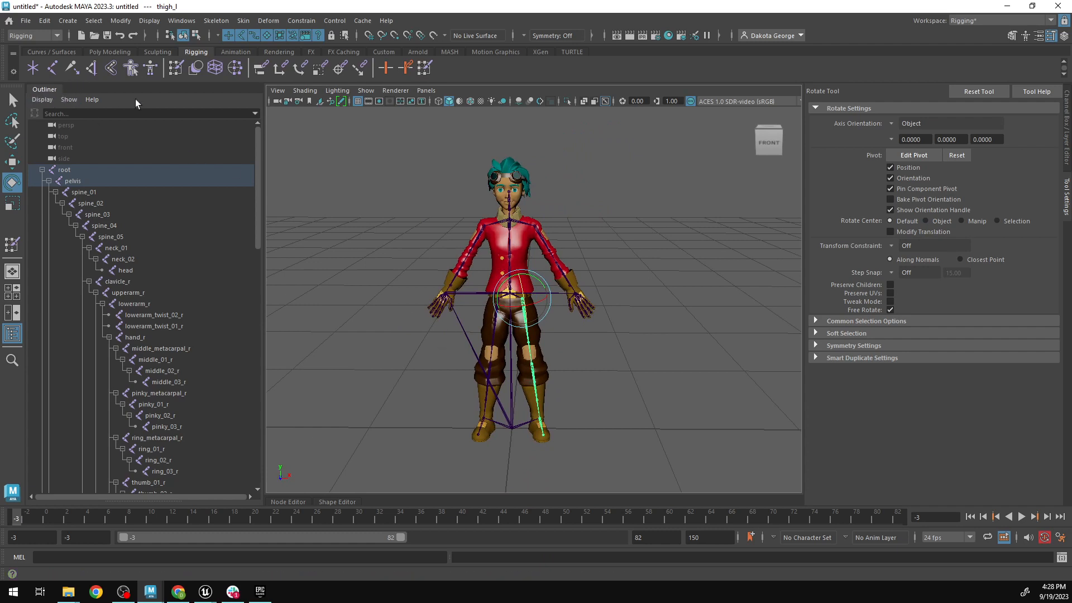
# Select root and Low_Poly, review the FBX options for exporting the selection, and cancel the export.
pyautogui.click(41, 170)
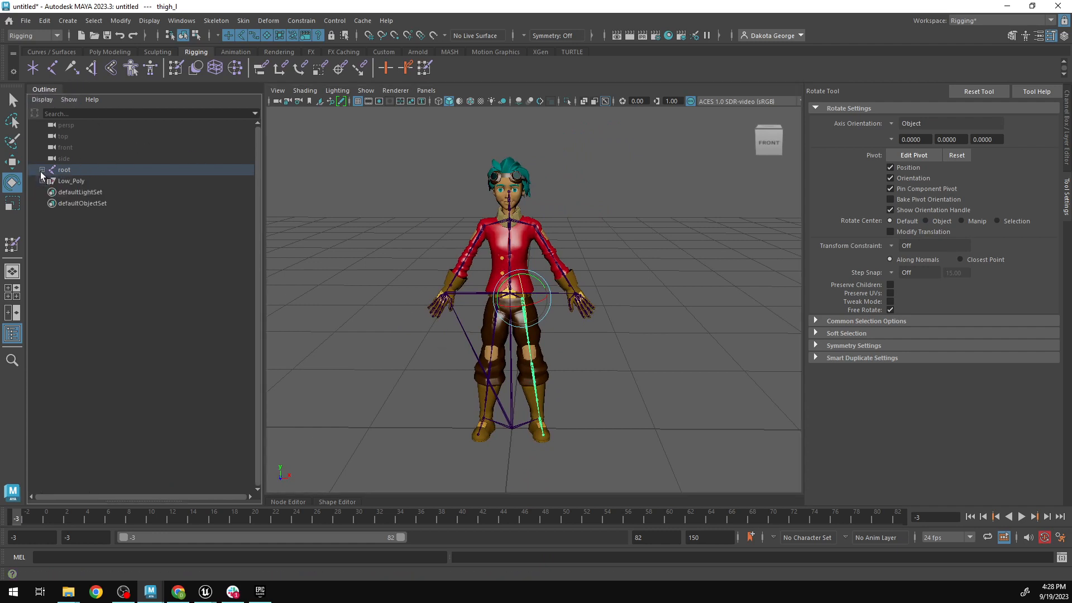
pyautogui.click(65, 170)
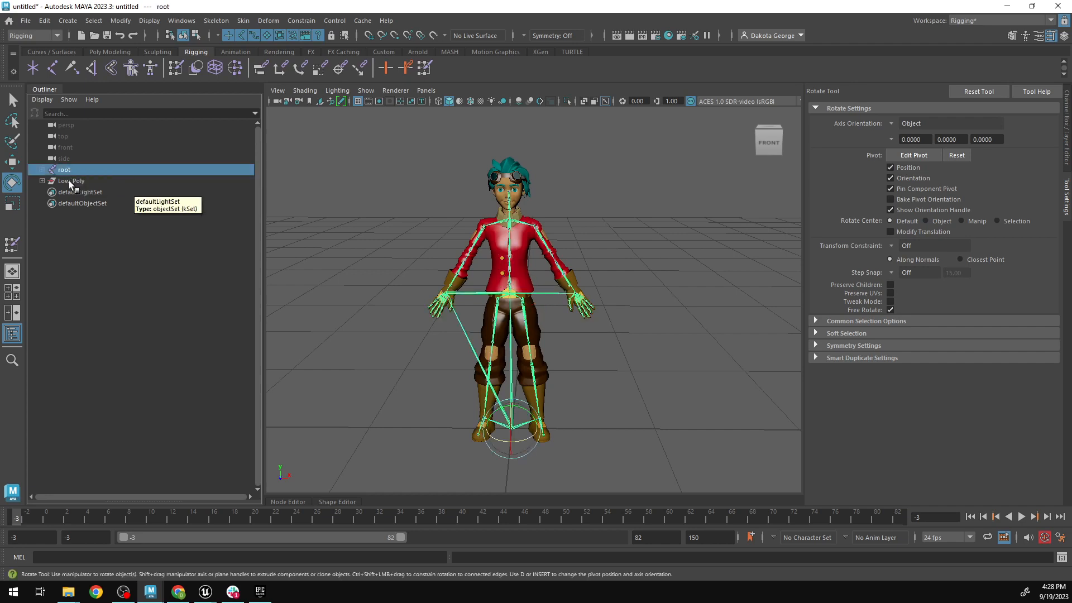
pyautogui.keyDown('ctrl'); pyautogui.click(71, 182); pyautogui.keyUp('ctrl')
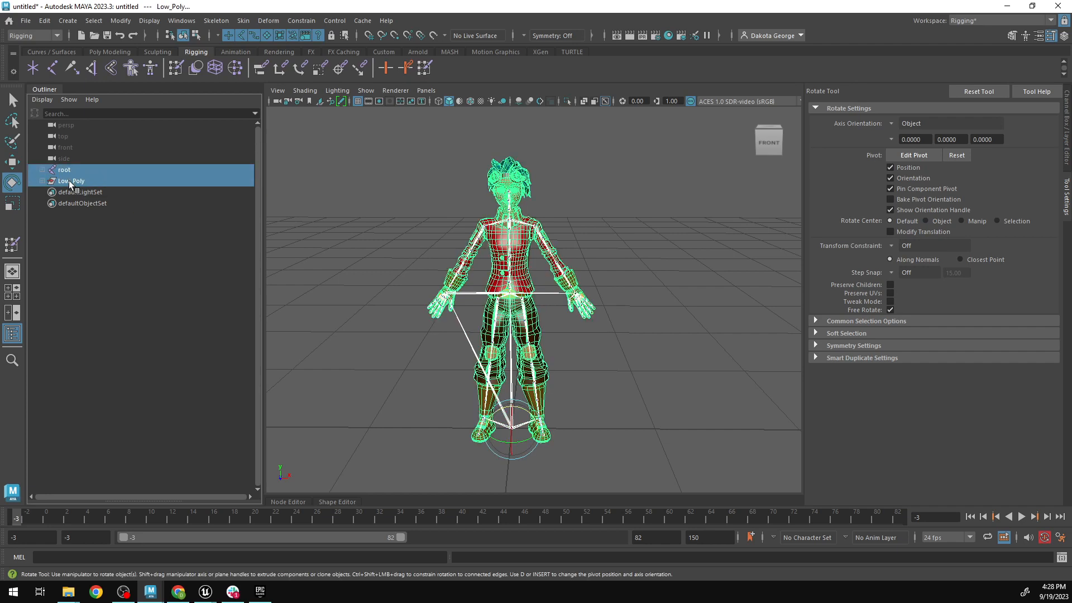
pyautogui.click(25, 21)
pyautogui.click(114, 174)
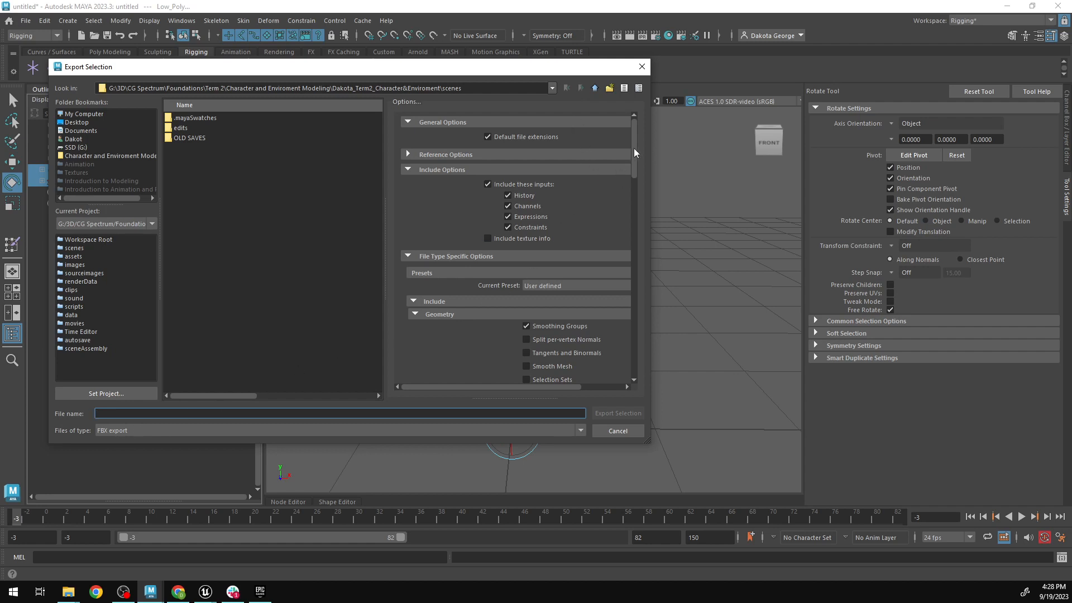
pyautogui.moveTo(635, 153); pyautogui.dragTo(641, 354)
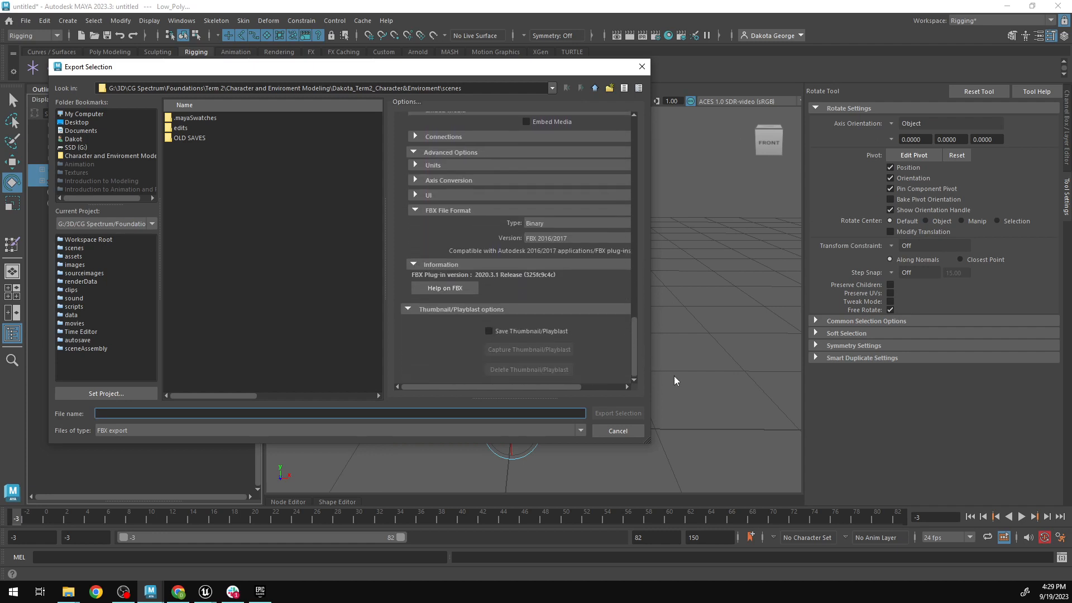
pyautogui.click(631, 433)
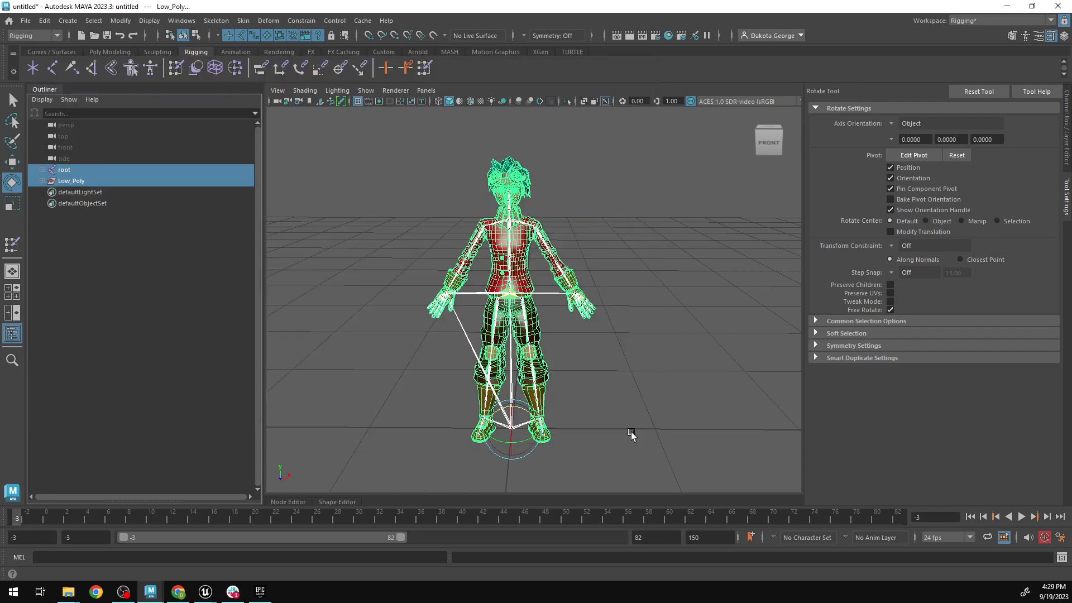
# Minimize both Maya windows to switch to the Unreal project Rig_and_swap_demo and look over the ThirdPersonMap level.
pyautogui.click(1007, 6)
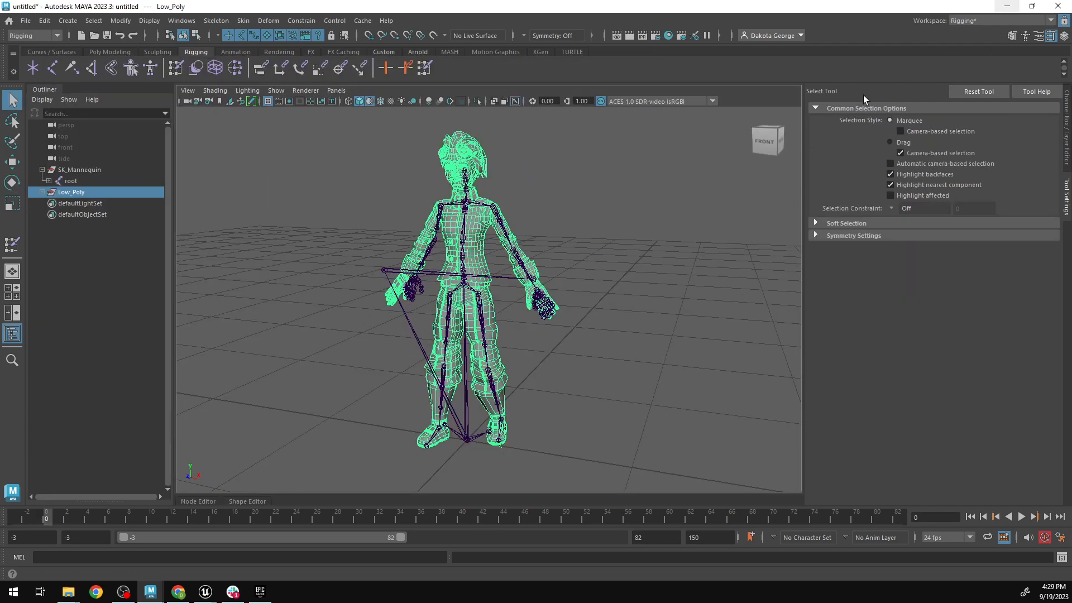
pyautogui.click(1008, 7)
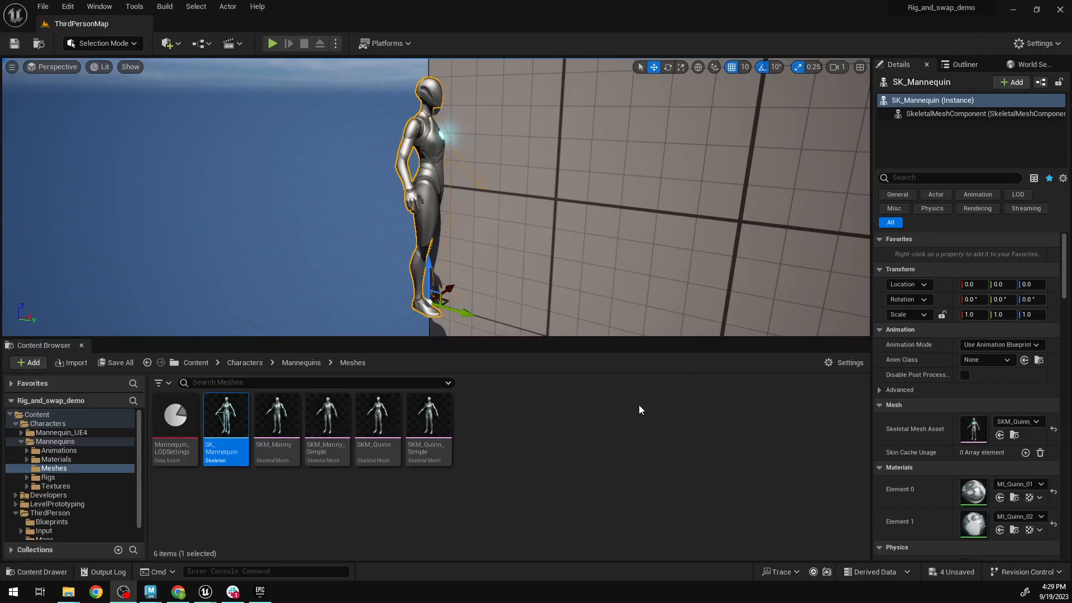
pyautogui.click(541, 218)
pyautogui.scroll(-5, 544, 210)
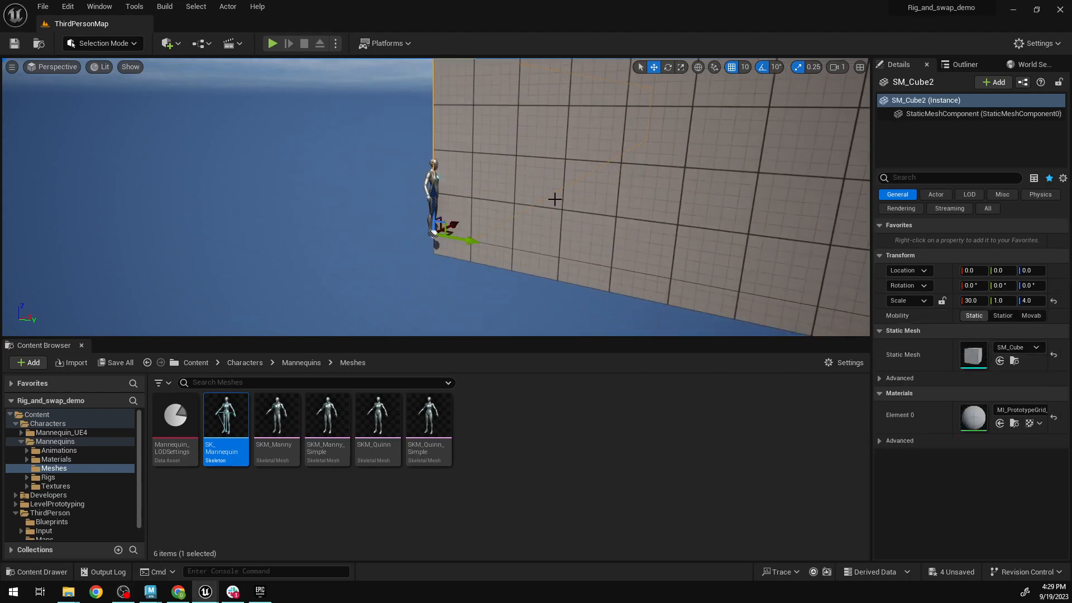
pyautogui.moveTo(618, 193); pyautogui.dragTo(443, 214, button='right')
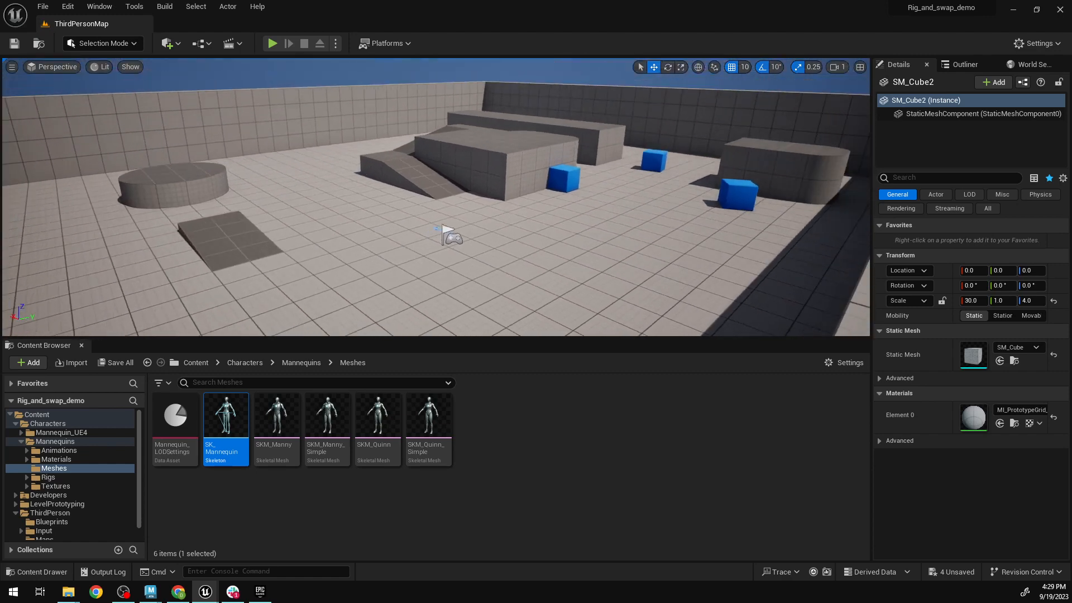
# Create a folder named Sci-fi_guy inside the Characters folder and open it.
pyautogui.click(55, 423)
pyautogui.rightClick(335, 451)
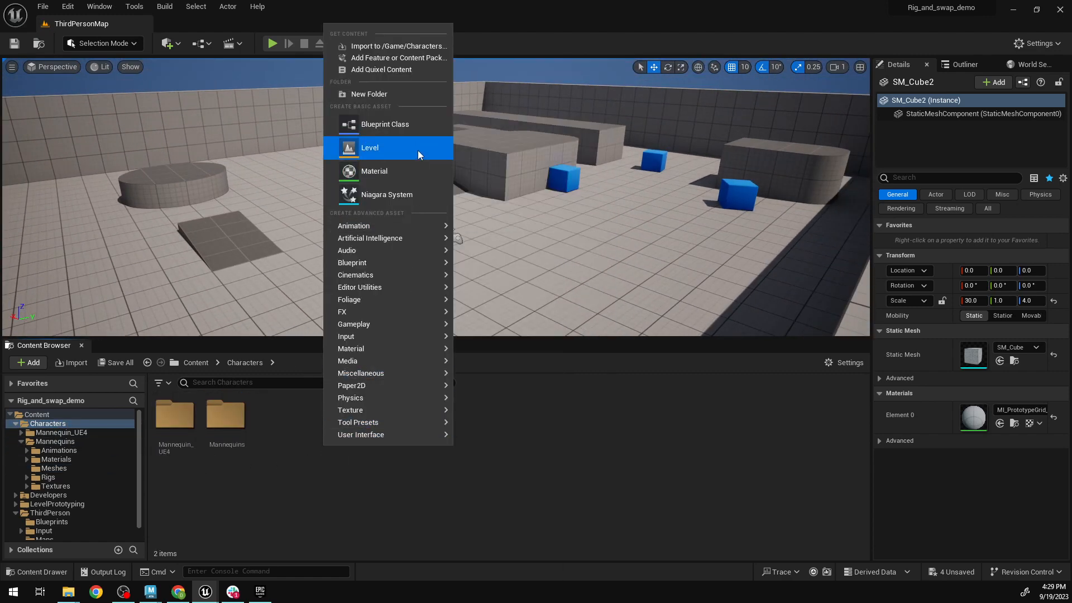
pyautogui.click(419, 93)
pyautogui.write('S')
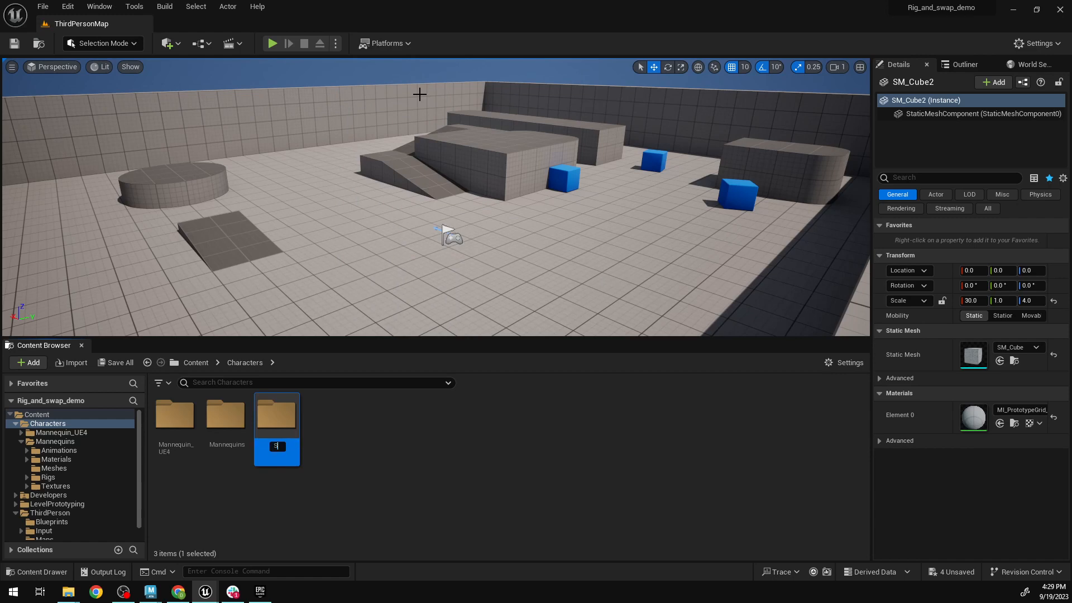
pyautogui.write('ci-fi+_gu')
pyautogui.press('BackSpace')
pyautogui.press('Return')
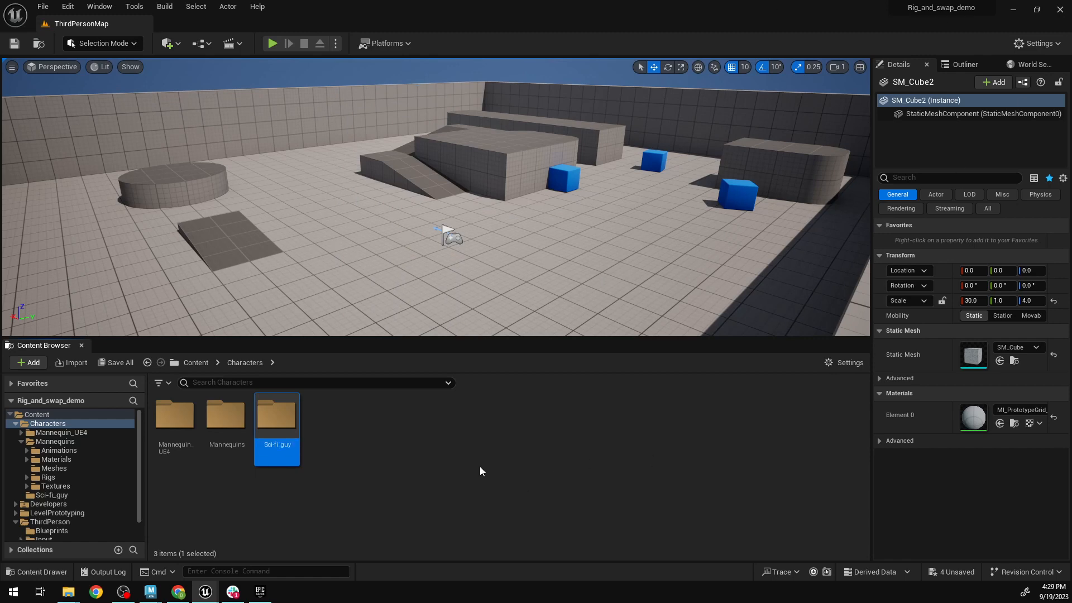
pyautogui.doubleClick(285, 416)
# Import the Sci_fi_Guy_test FBX as a skeletal mesh into Sci-fi_guy with default options and no skeleton assigned, and dismiss the message log.
pyautogui.moveTo(68, 592)
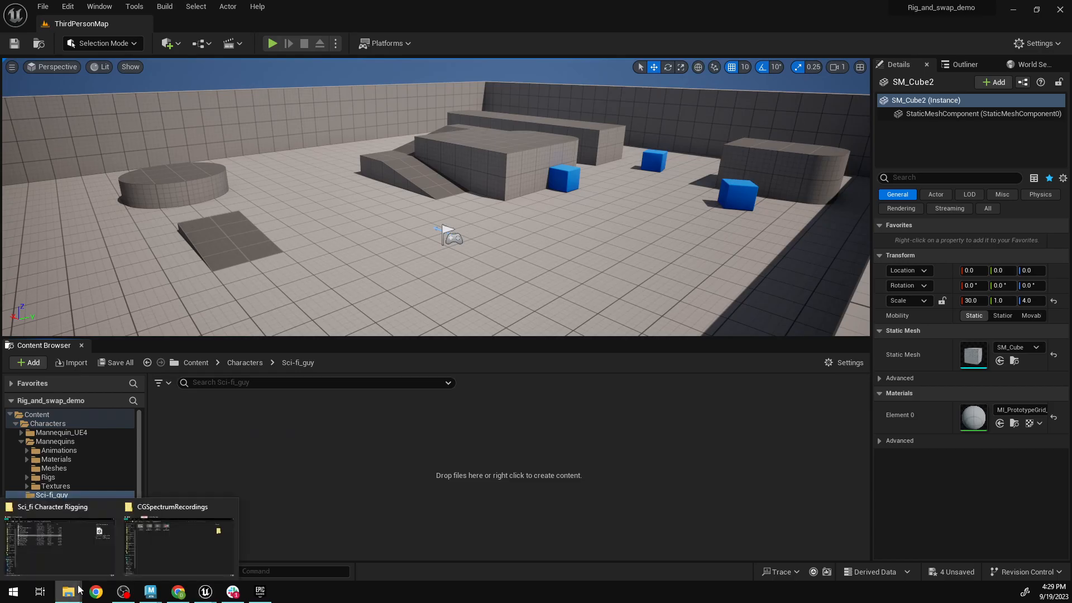
pyautogui.click(83, 551)
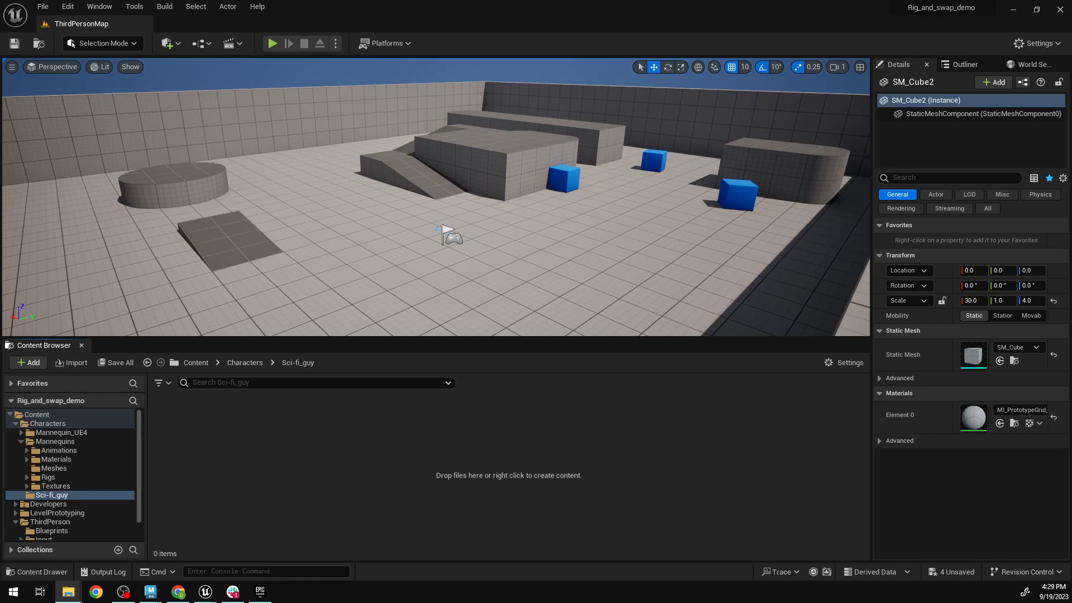
pyautogui.moveTo(211, 469); pyautogui.dragTo(320, 461)
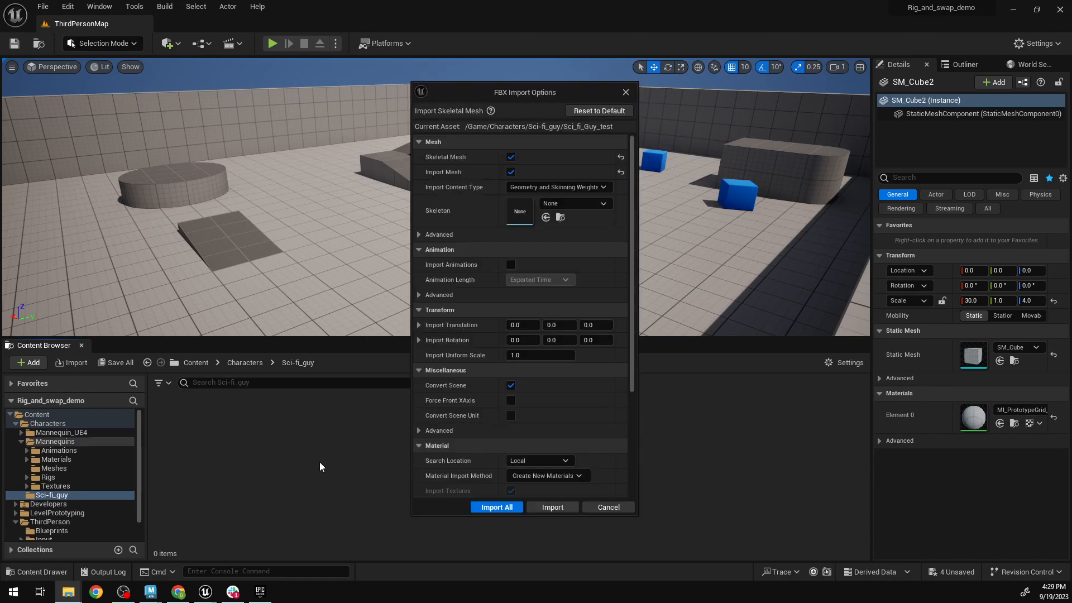
pyautogui.click(598, 108)
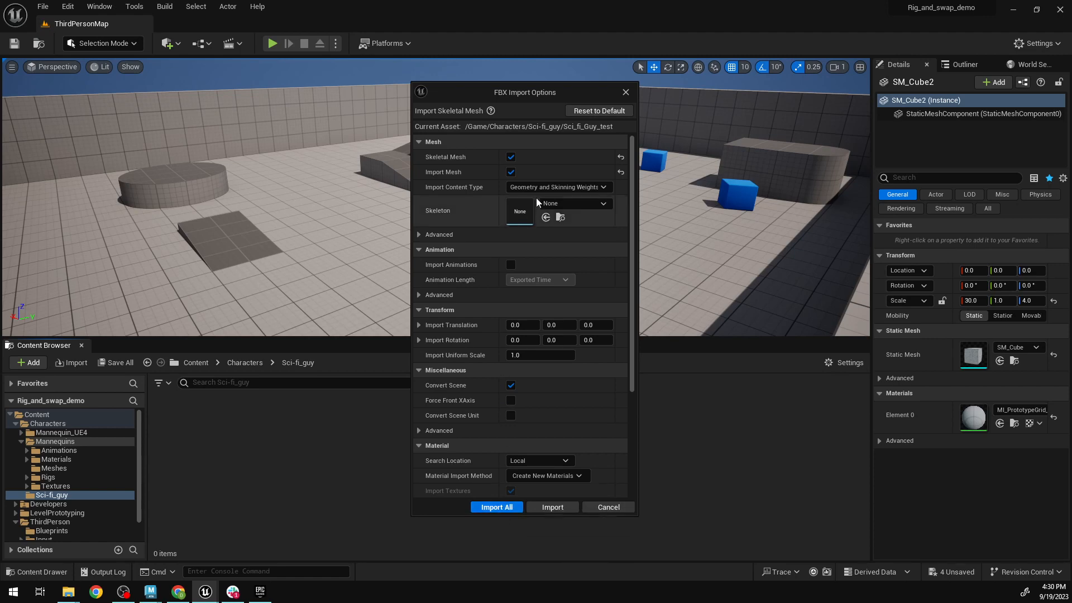
pyautogui.click(496, 507)
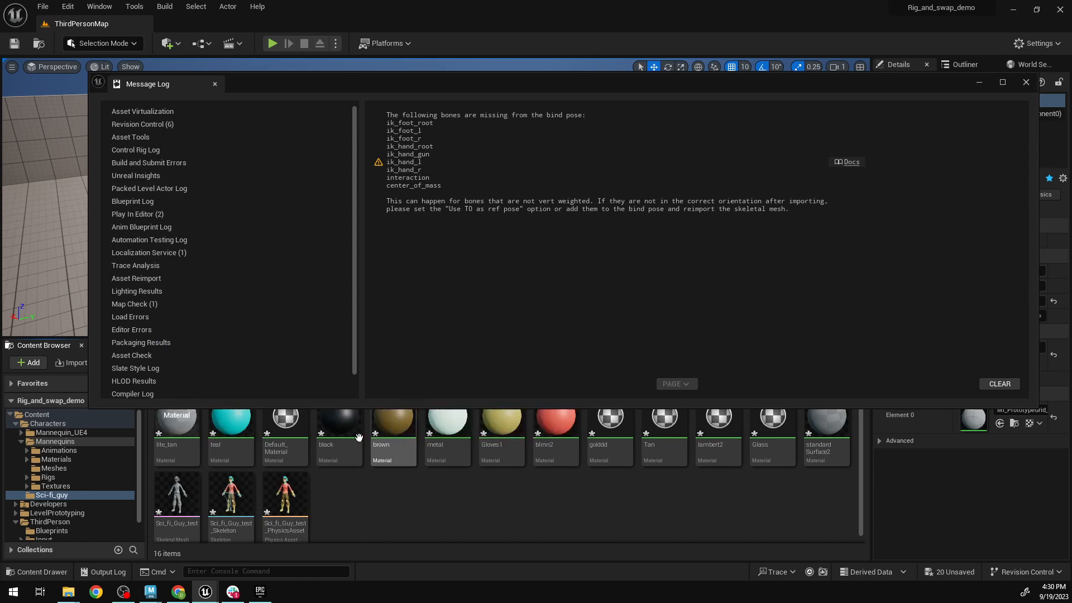
pyautogui.click(1026, 82)
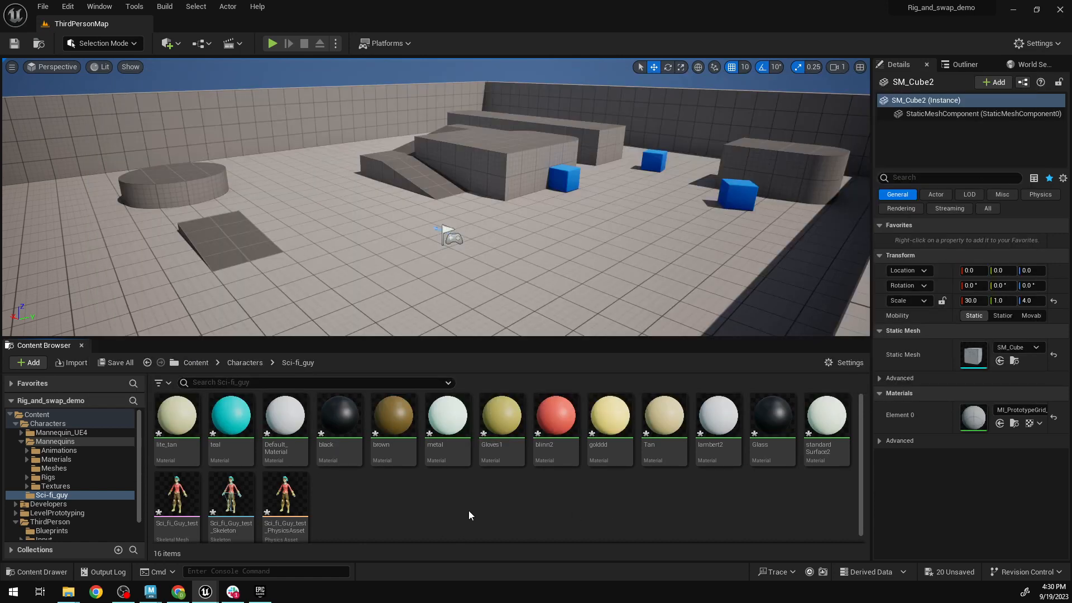
# Open the imported teal material to examine its node graph, close it, and clear the asset selection.
pyautogui.doubleClick(240, 423)
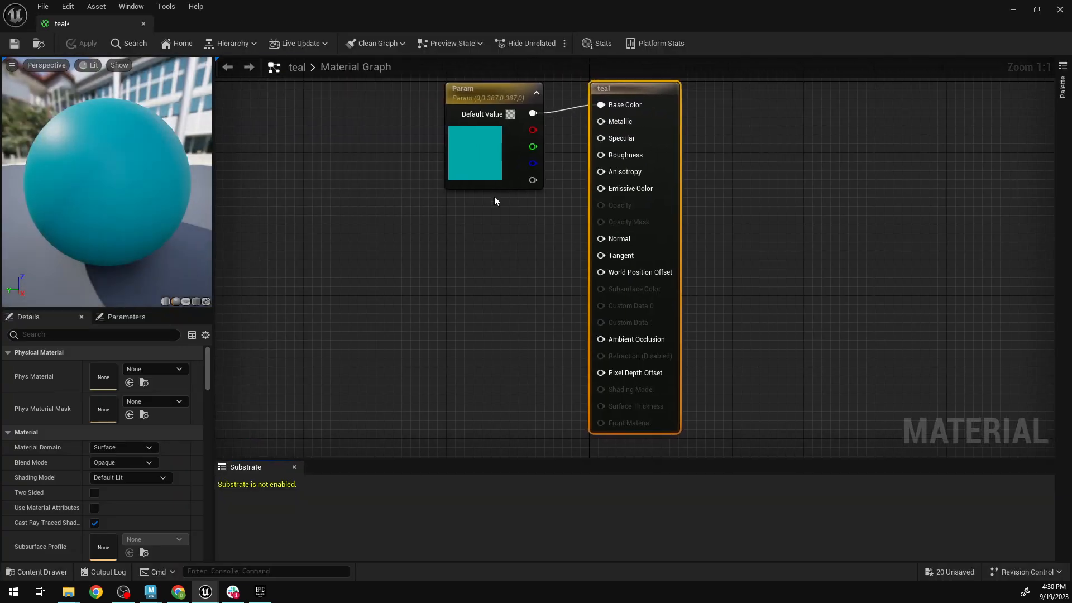
pyautogui.click(1063, 8)
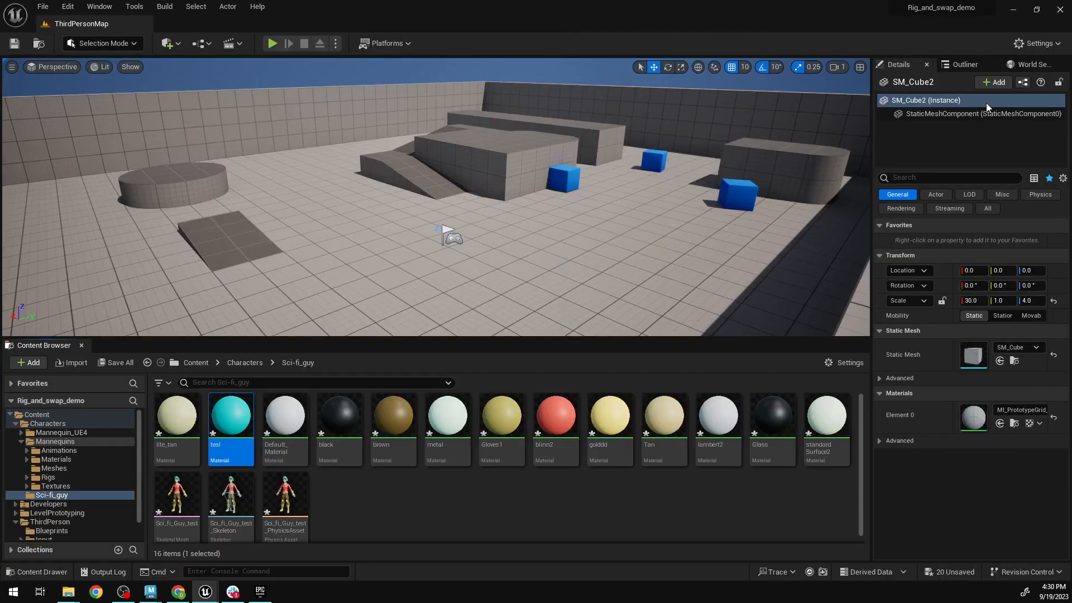
pyautogui.click(401, 513)
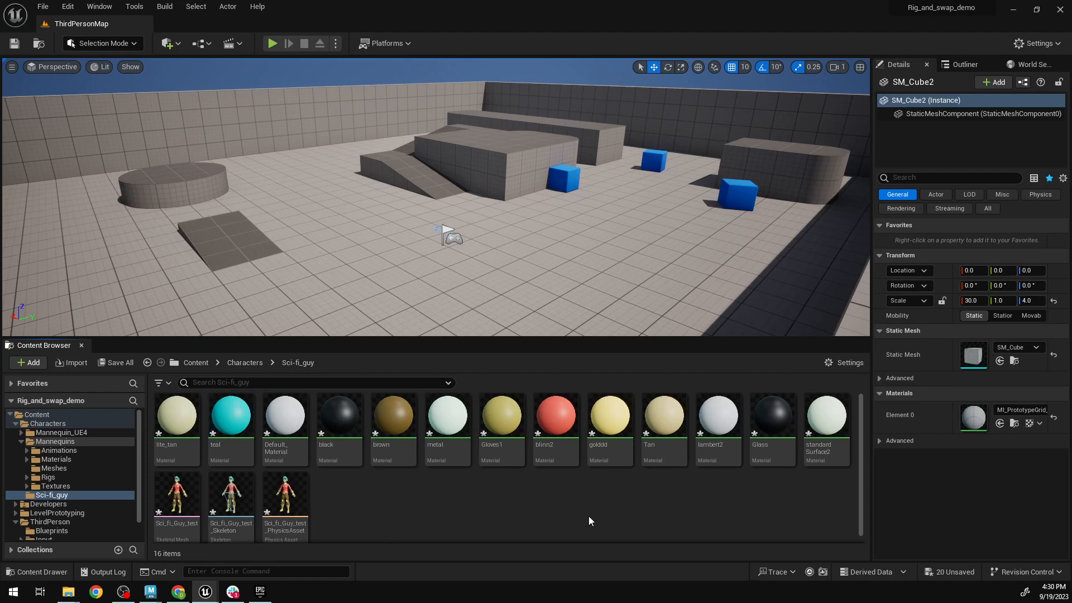
# Create a folder named mats inside Sci-fi_guy for the imported materials.
pyautogui.rightClick(368, 504)
pyautogui.click(461, 151)
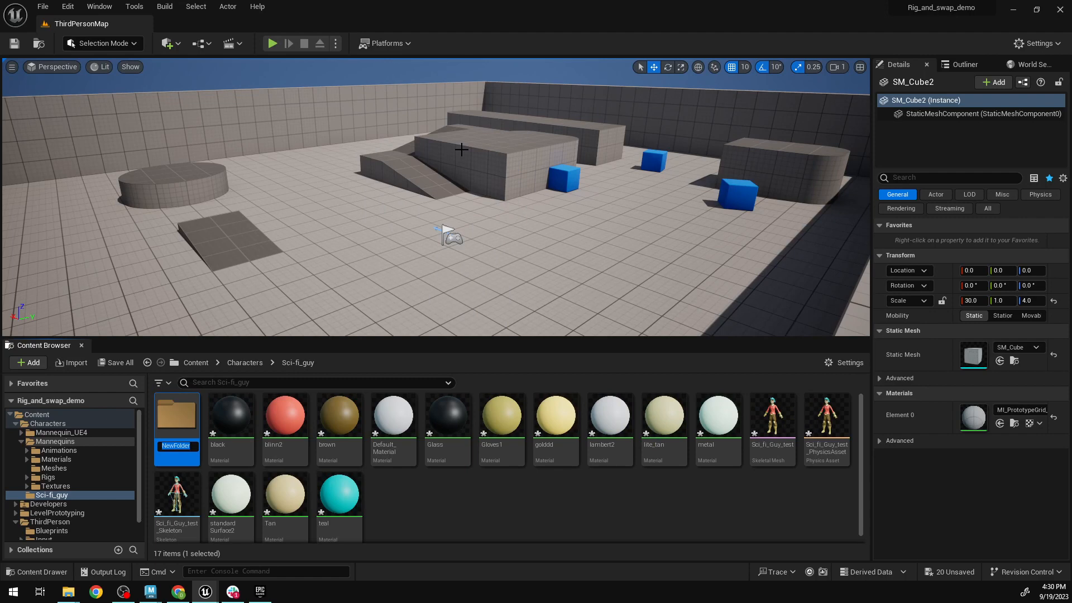
pyautogui.write('at')
pyautogui.press('BackSpace')
pyautogui.press('BackSpace')
pyautogui.write('m')
pyautogui.press('Return')
# Move all of the imported materials from the Sci-fi_guy folder into its mats subfolder.
pyautogui.click(344, 496)
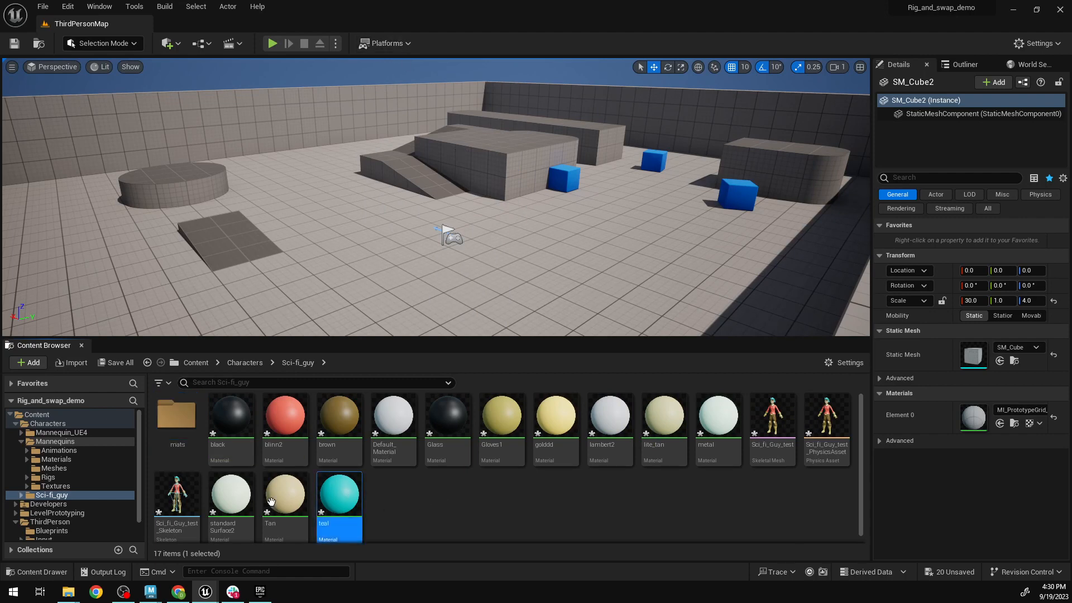
pyautogui.keyDown('shift'); pyautogui.click(237, 502); pyautogui.keyUp('shift')
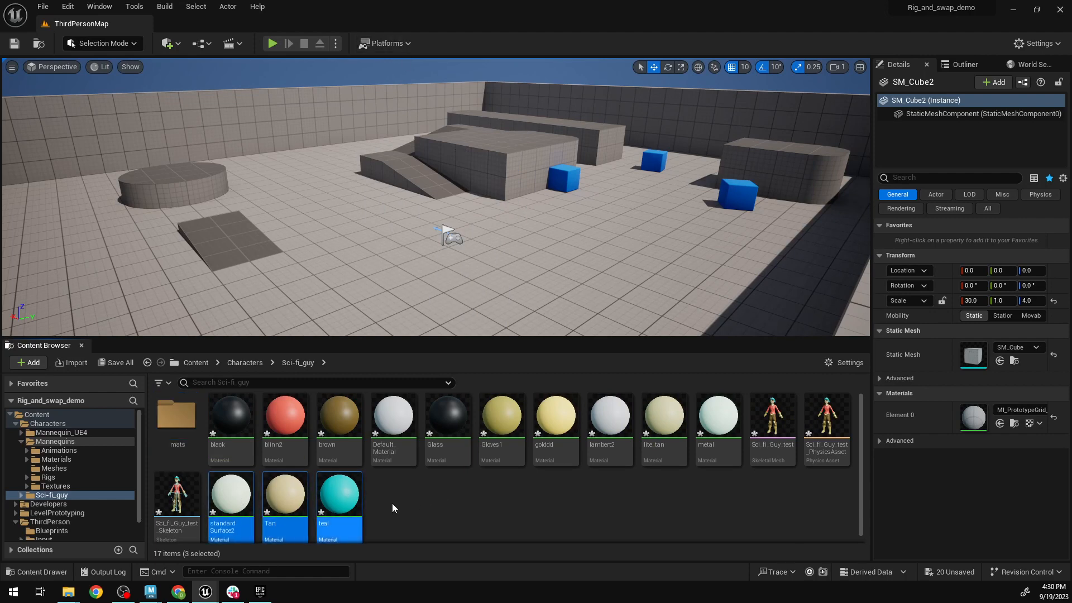
pyautogui.doubleClick(231, 422)
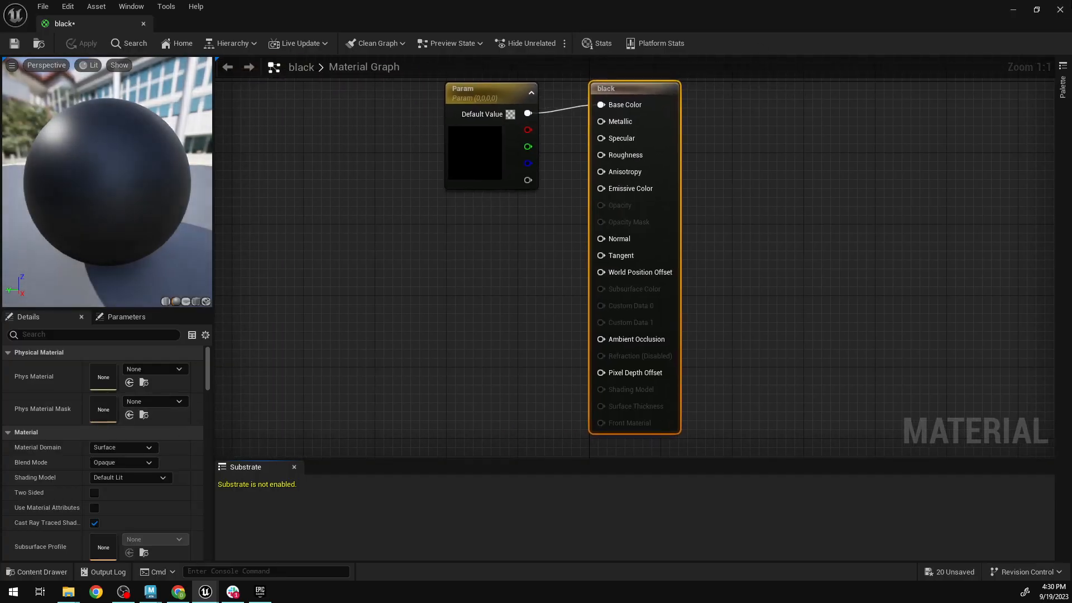
pyautogui.click(1050, 12)
pyautogui.moveTo(219, 411); pyautogui.dragTo(178, 441)
pyautogui.click(215, 455)
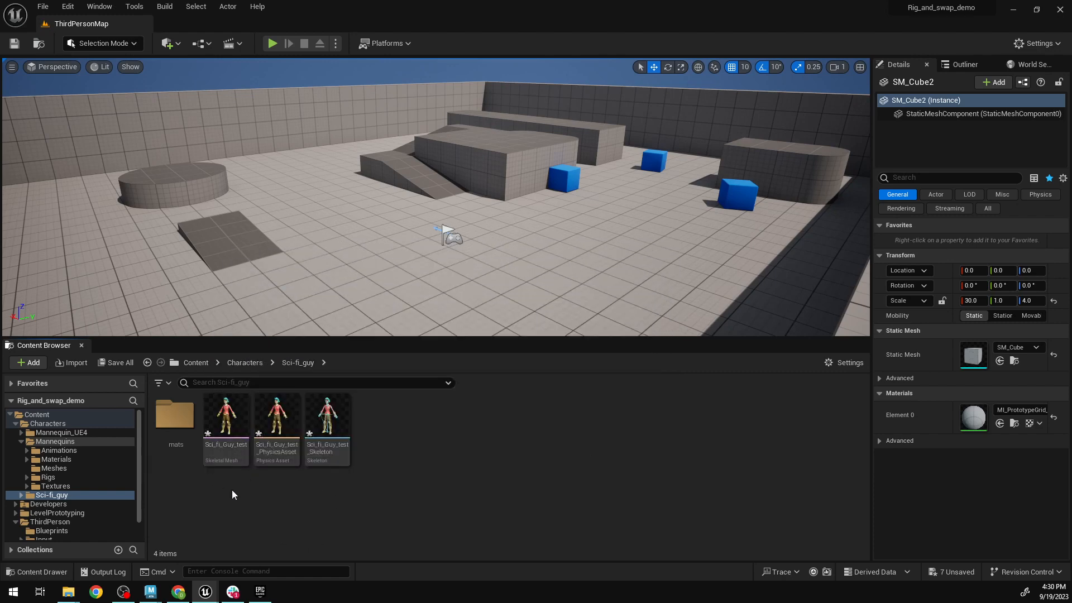
# Assign the SK_Mannequin skeleton to the Sci_fi_Guy_test skeletal mesh, reviewing the bone mapping list before accepting.
pyautogui.rightClick(231, 425)
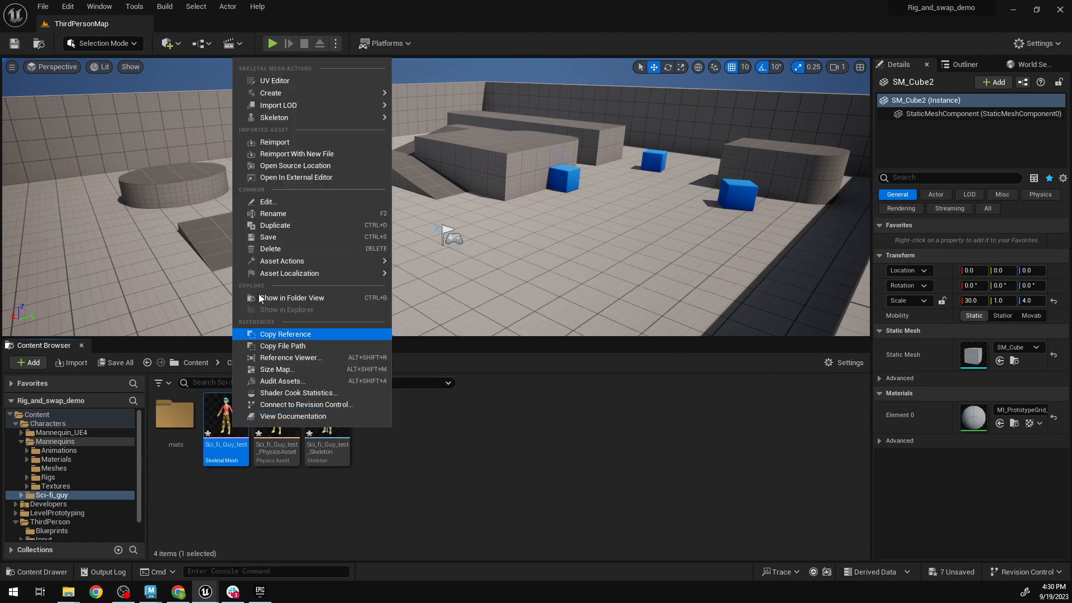
pyautogui.moveTo(359, 115)
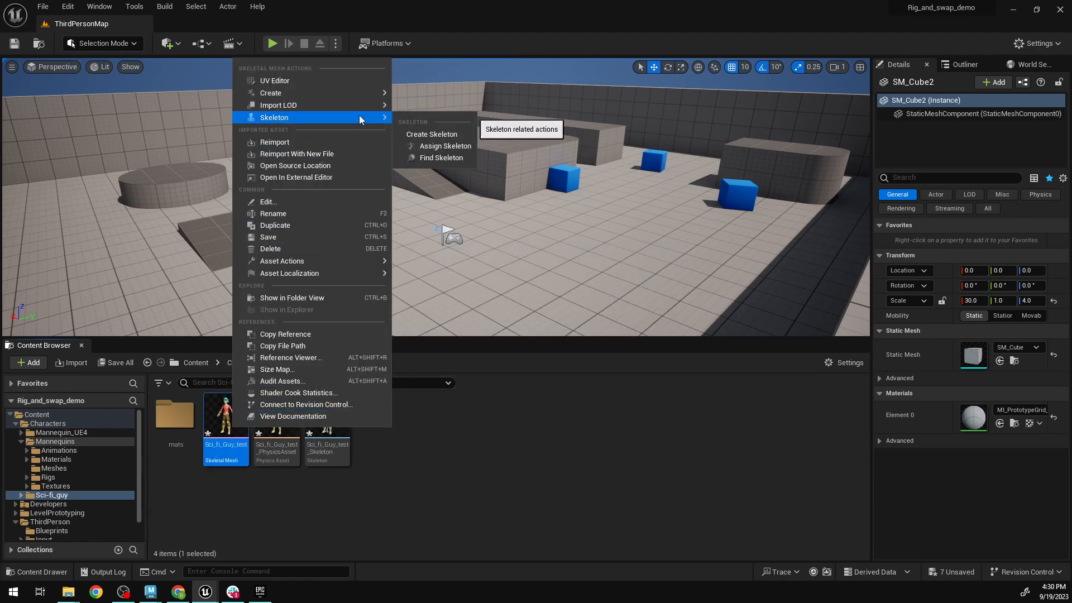
pyautogui.click(452, 145)
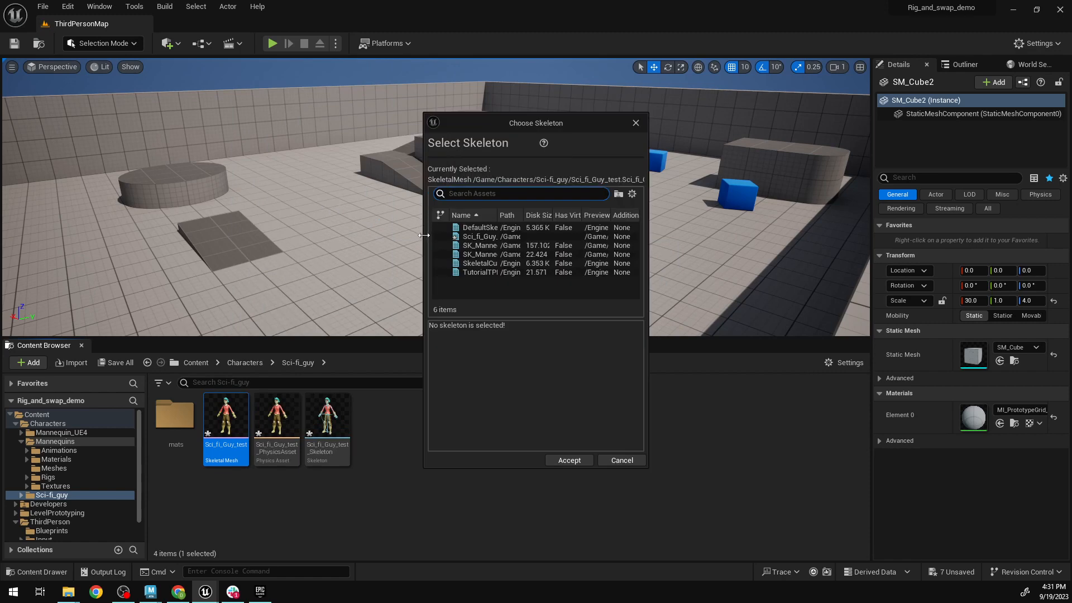
pyautogui.moveTo(426, 233); pyautogui.dragTo(225, 234)
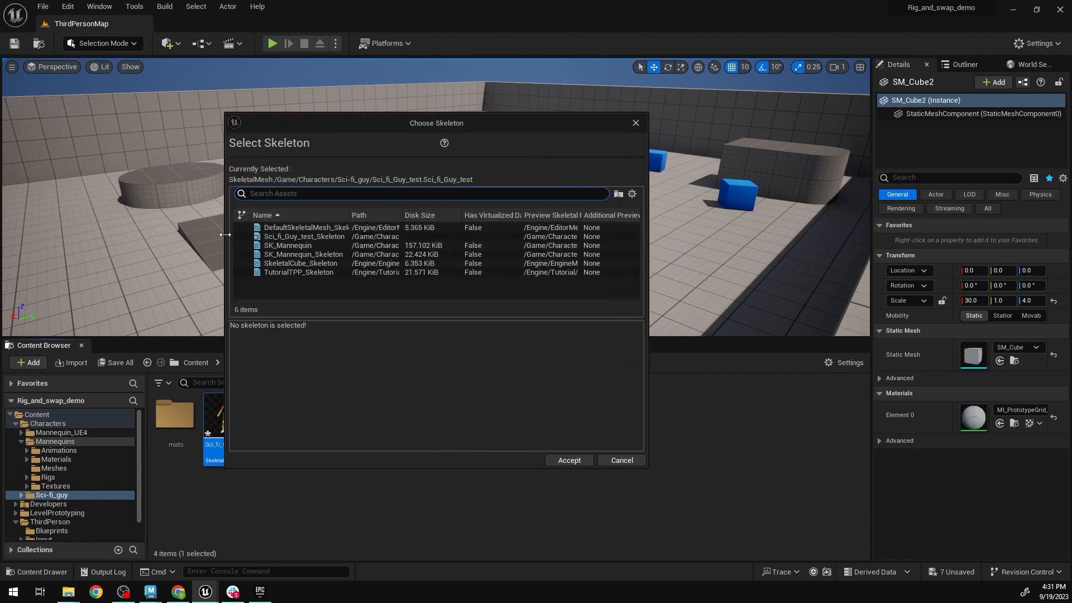
pyautogui.click(305, 245)
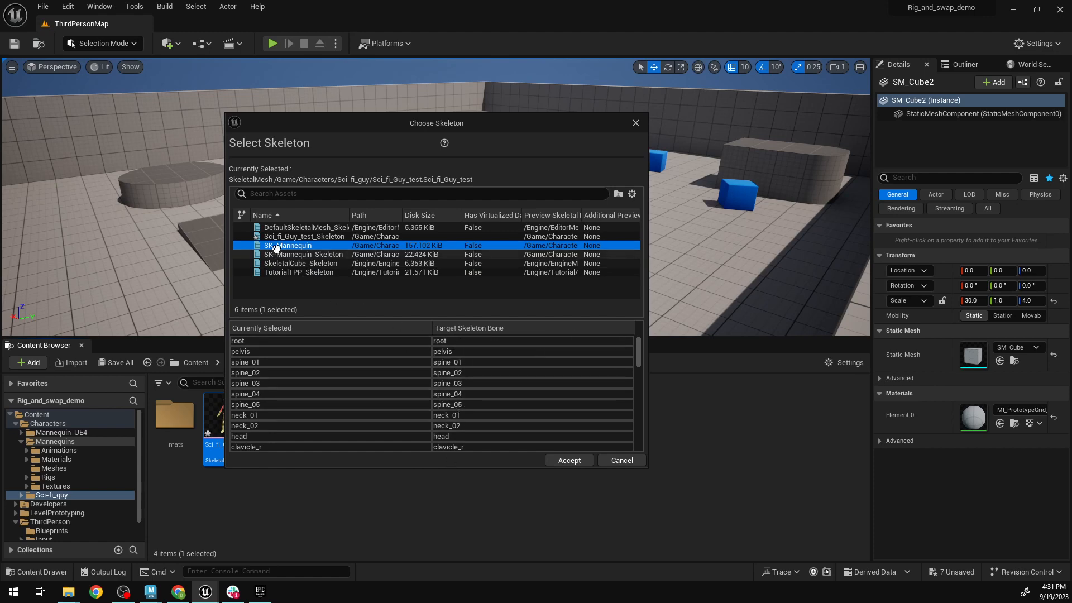
pyautogui.moveTo(638, 351)
pyautogui.mouseDown()
pyautogui.moveTo(640, 437)
pyautogui.moveTo(642, 342)
pyautogui.mouseUp()
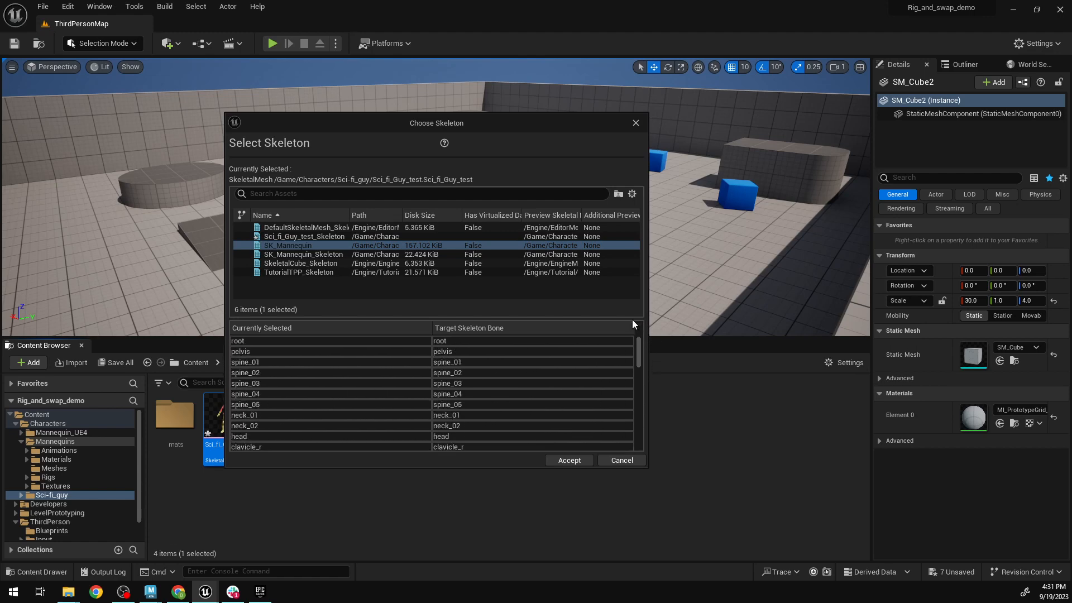
pyautogui.click(301, 263)
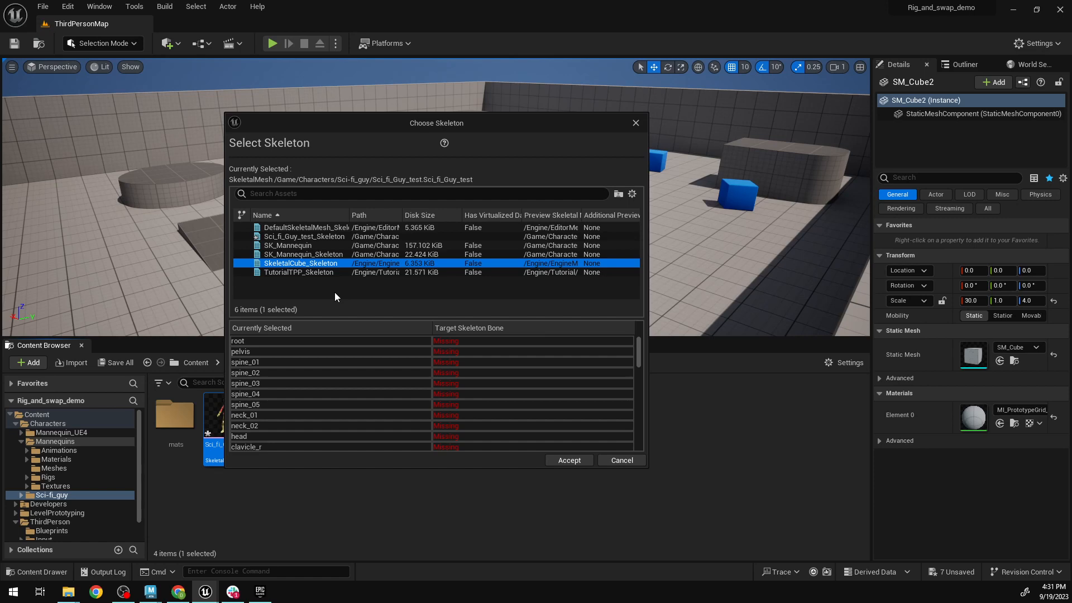
pyautogui.click(288, 245)
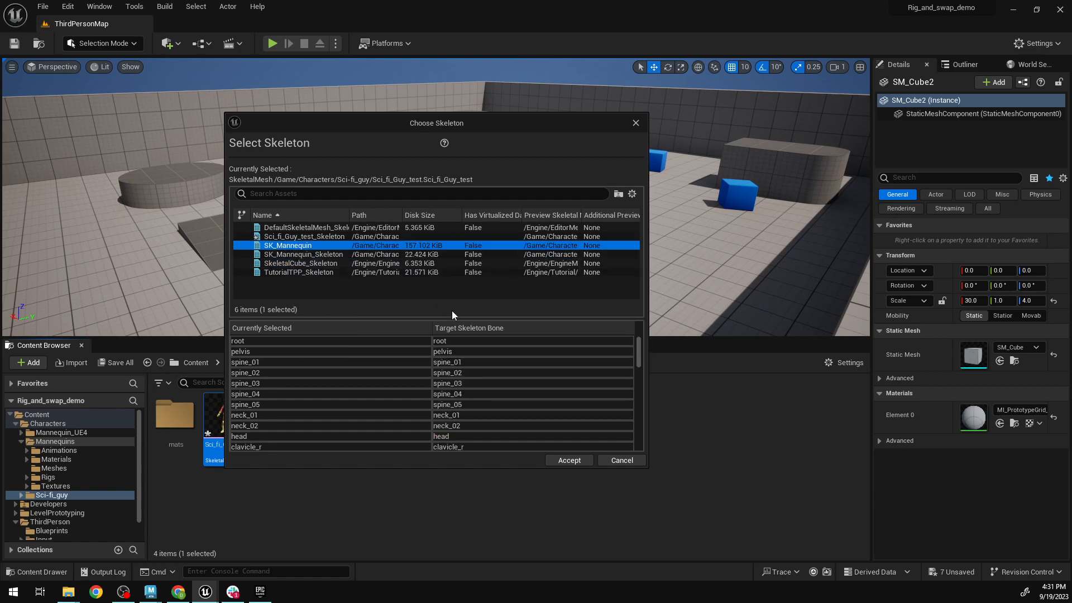
pyautogui.moveTo(640, 361); pyautogui.dragTo(630, 445)
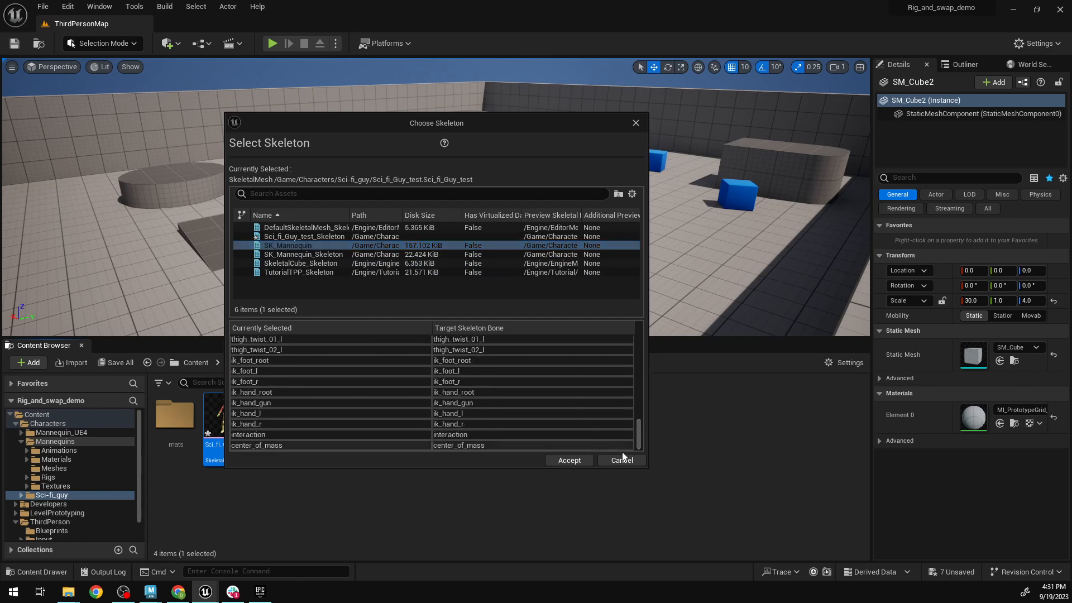
pyautogui.click(569, 461)
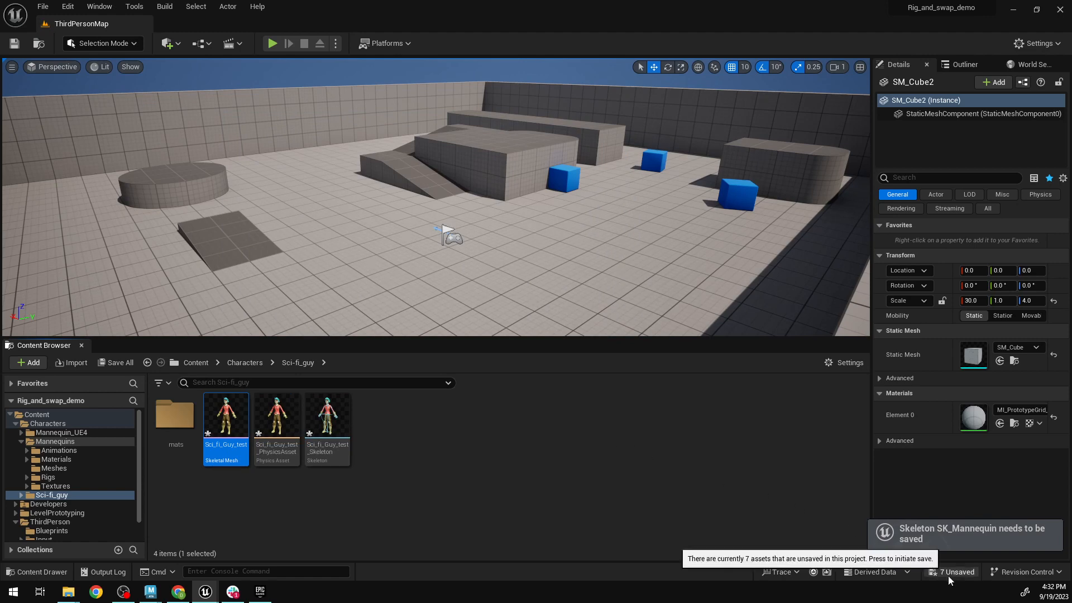
# Save the level and all remaining unsaved assets, including BP_ThirdPersonCharacter and the Sci_fi_Guy_test assets, and clear the asset selection.
pyautogui.click(15, 43)
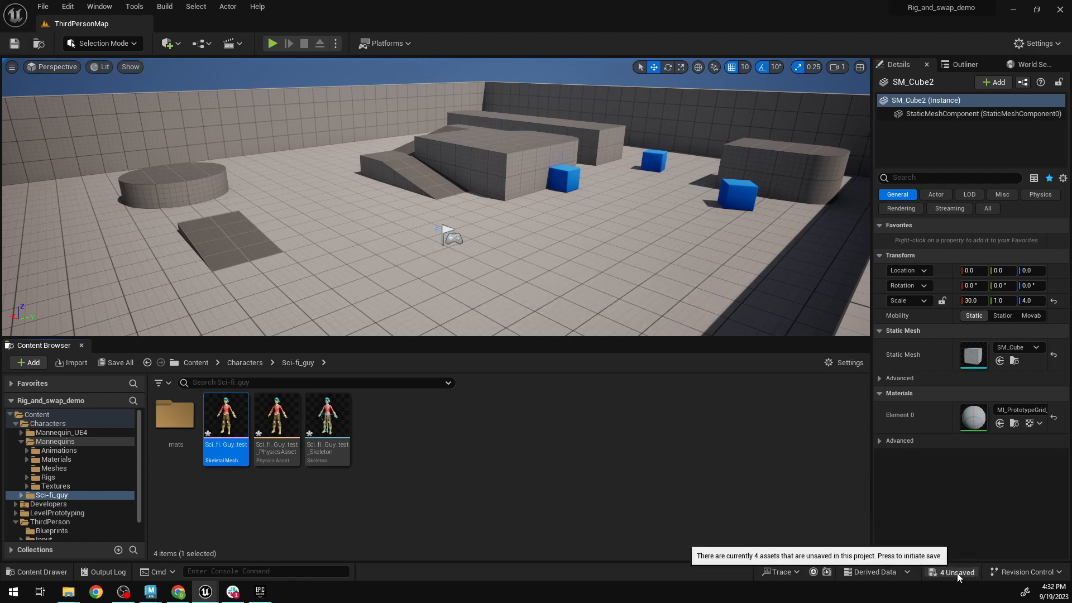
pyautogui.click(930, 571)
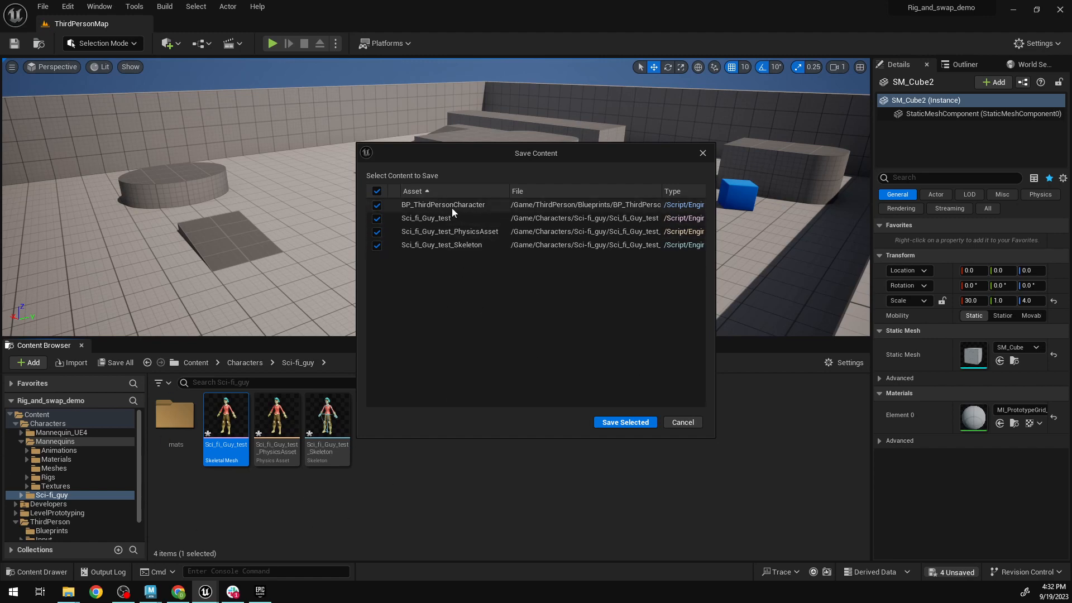
pyautogui.click(636, 422)
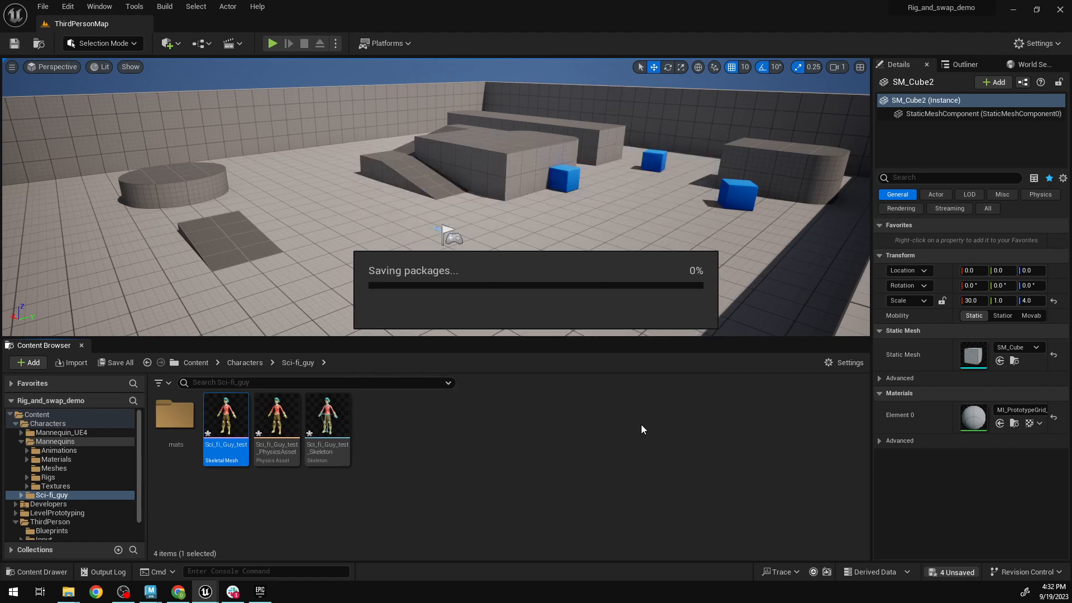
pyautogui.click(517, 470)
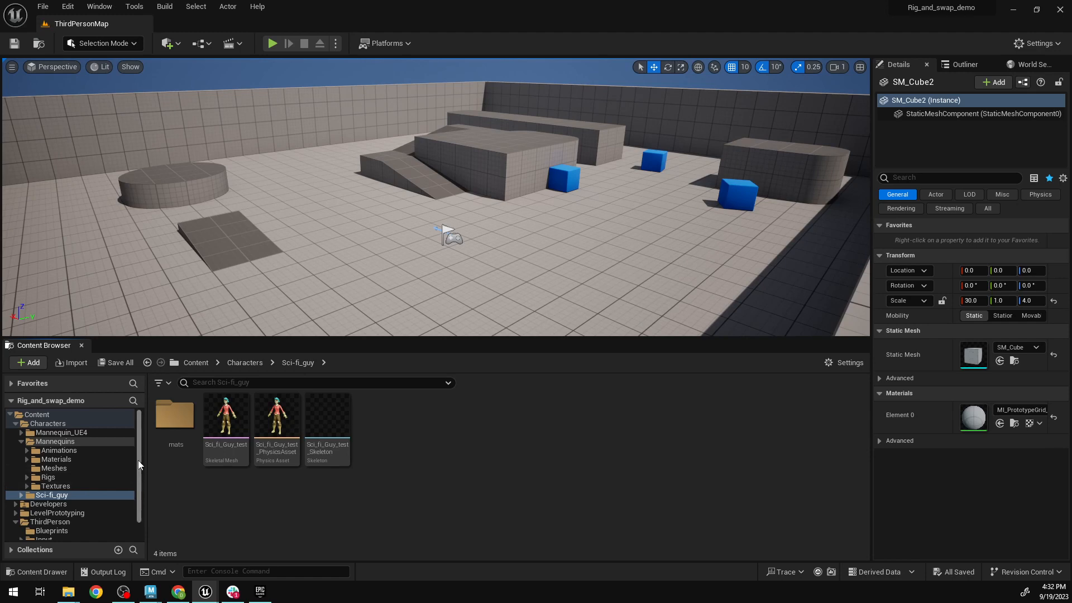
# Open the BP_ThirdPersonCharacter blueprint from the ThirdPerson Blueprints folder and show its 3D viewport.
pyautogui.moveTo(139, 460); pyautogui.dragTo(138, 485)
pyautogui.click(59, 499)
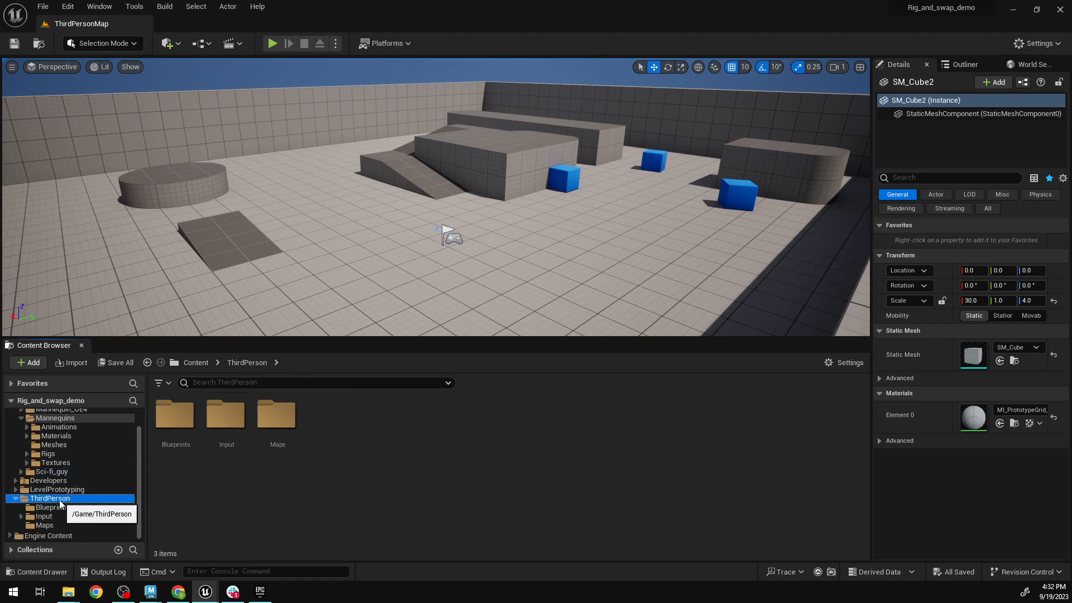
pyautogui.click(60, 509)
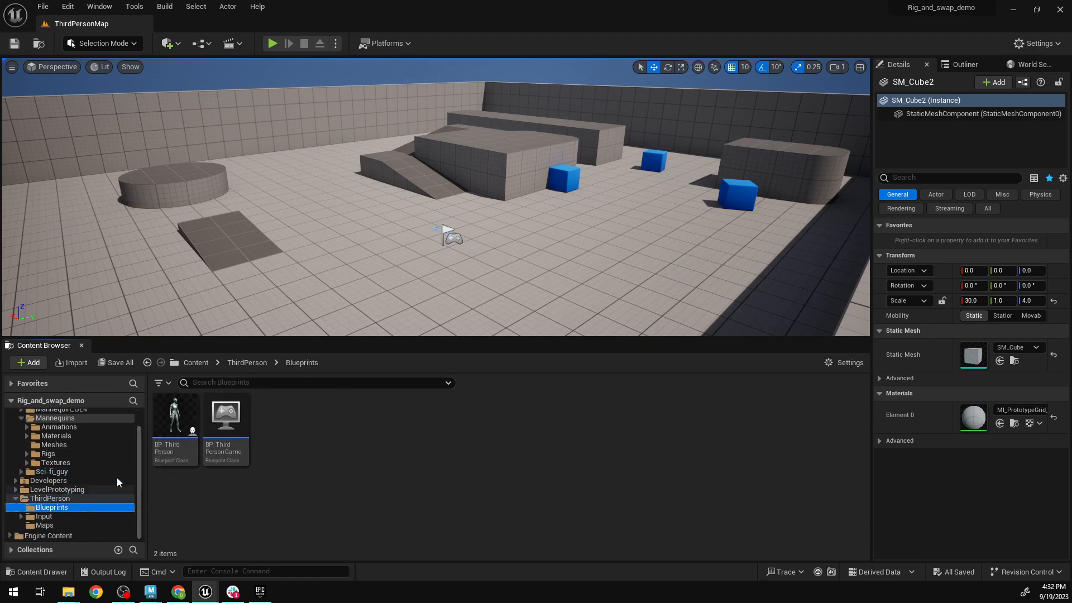
pyautogui.doubleClick(181, 422)
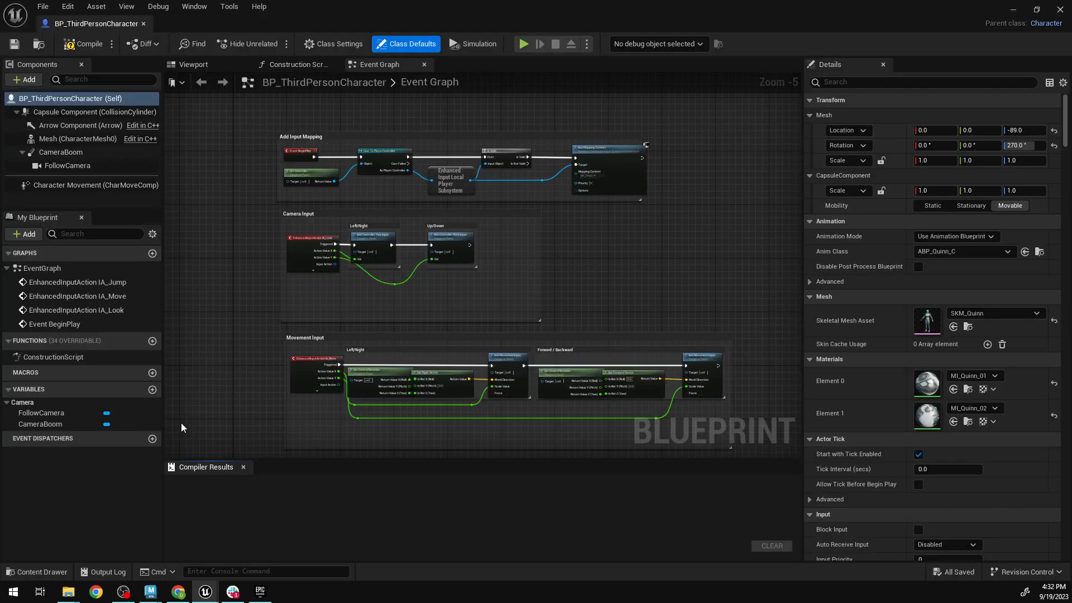
pyautogui.click(206, 65)
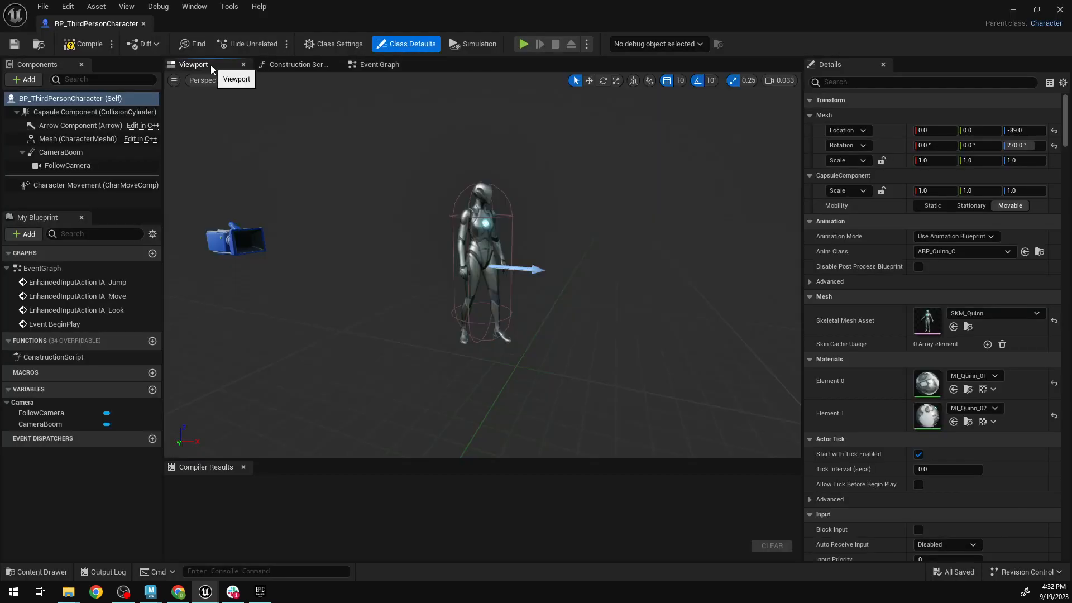
# Set the blueprint's Skeletal Mesh Asset to Sci_fi_Guy_test, inspect the character up close, and compile.
pyautogui.click(1031, 317)
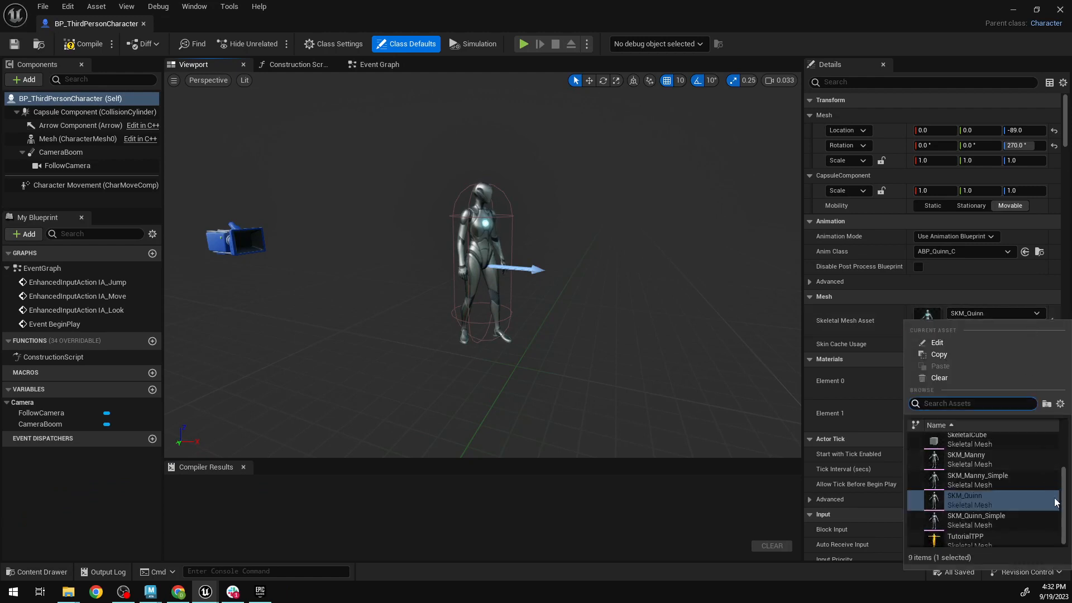
pyautogui.scroll(3, 1055, 502)
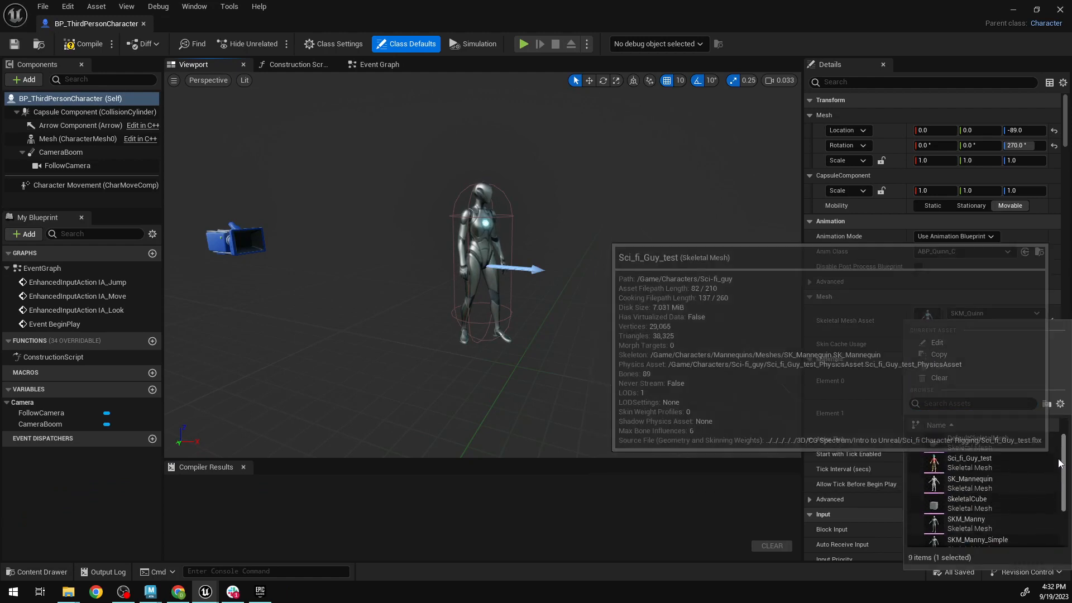
pyautogui.click(1016, 461)
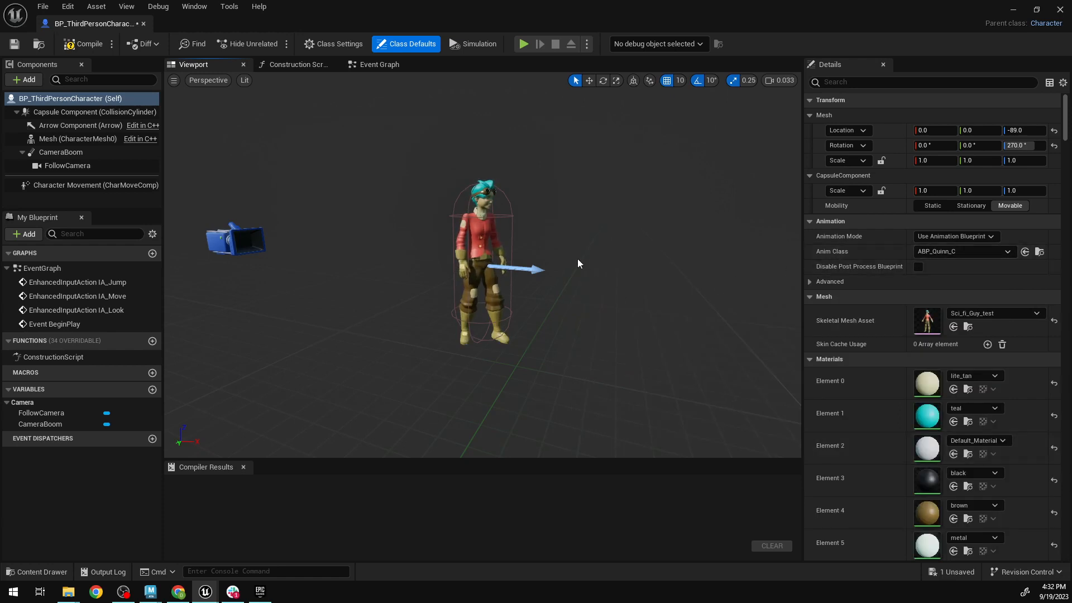
pyautogui.moveTo(578, 259); pyautogui.dragTo(586, 236, button='right')
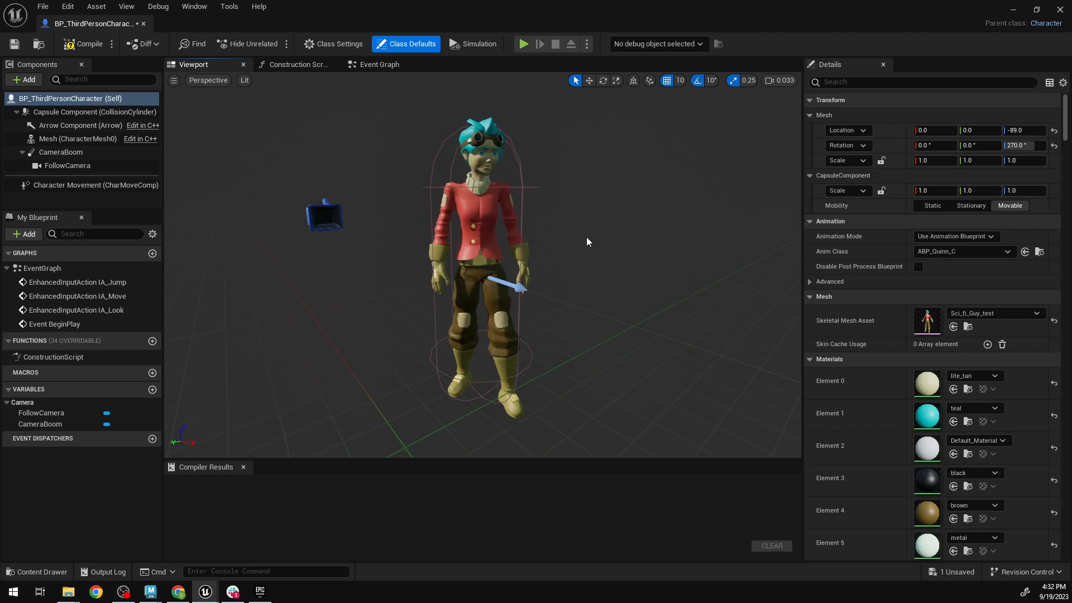
pyautogui.click(90, 45)
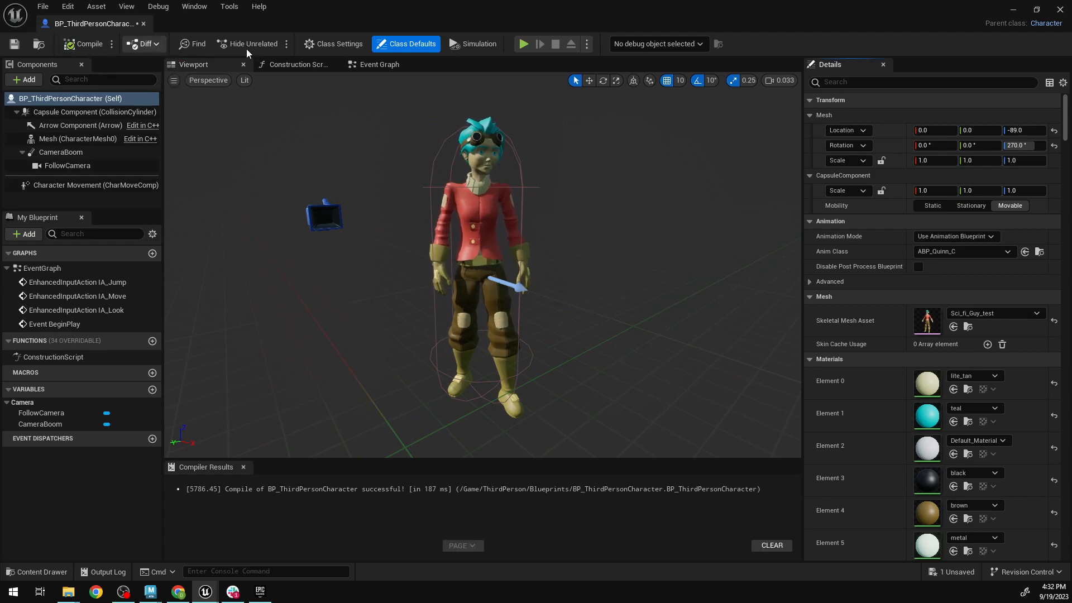
# Play the level from the main editor to test the new character's running and jumping, and end the session.
pyautogui.click(1014, 10)
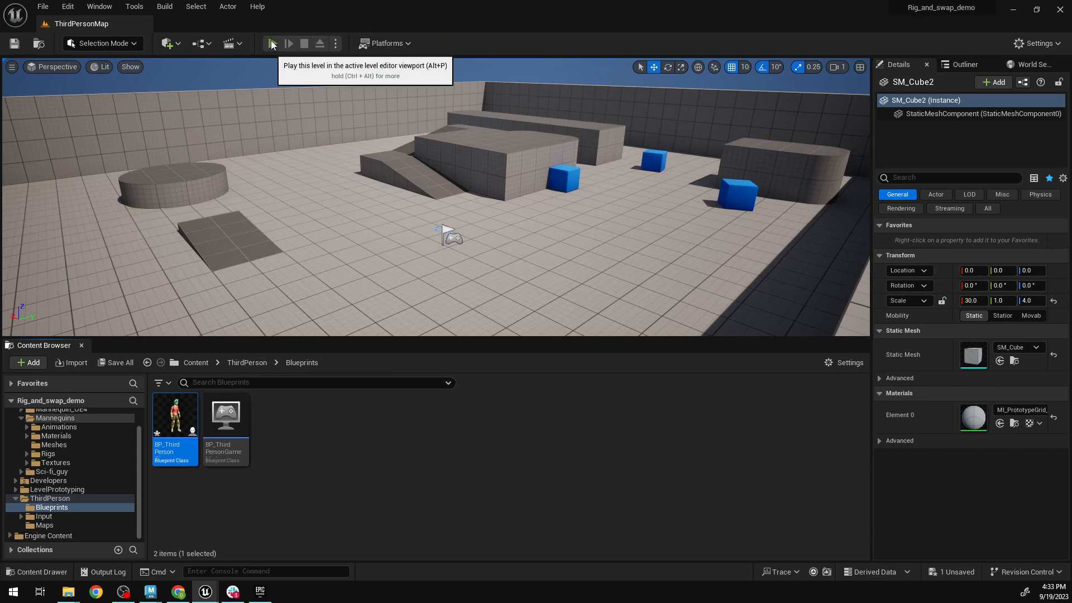
pyautogui.click(272, 44)
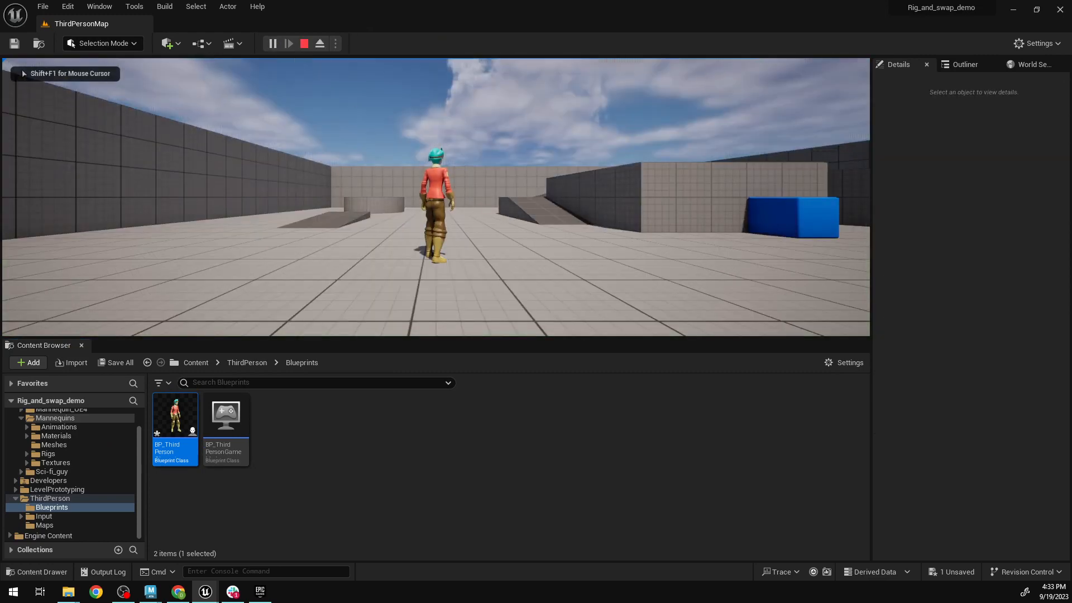
pyautogui.press('w')
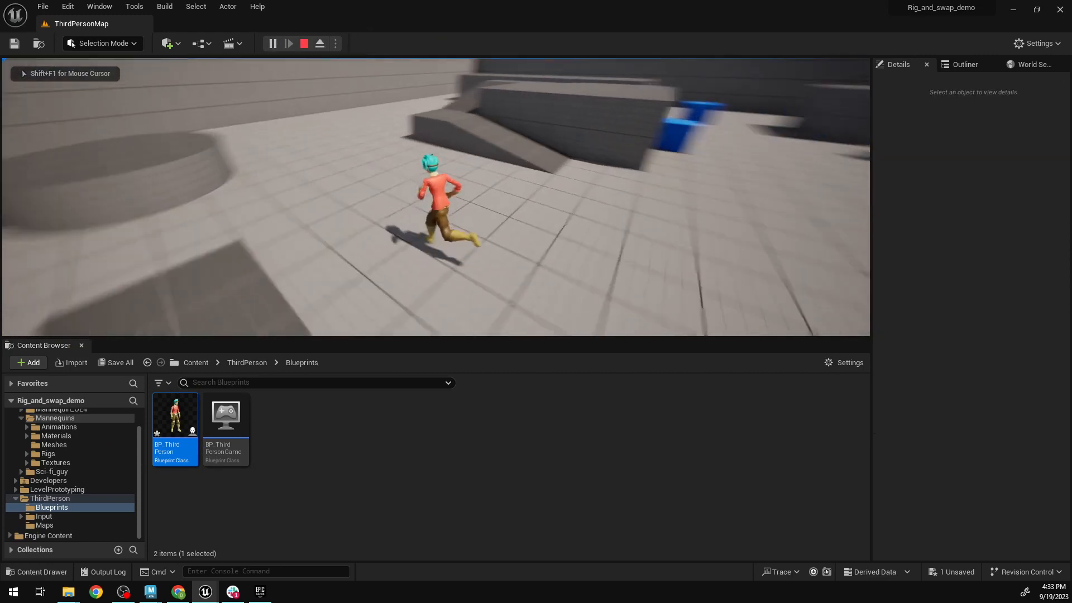
pyautogui.press('a')
pyautogui.press('space')
pyautogui.press('s')
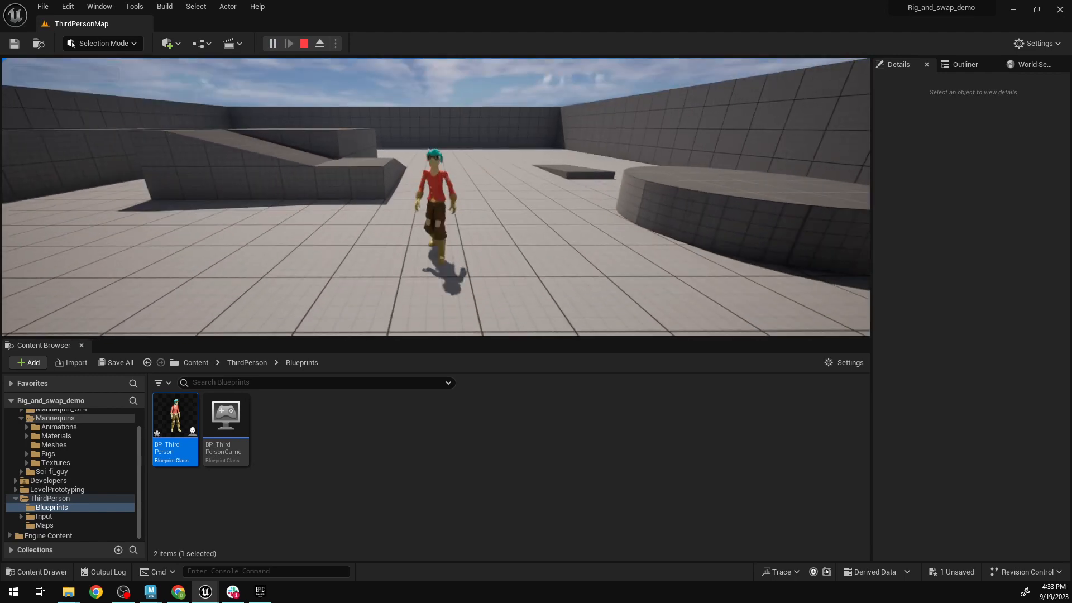
pyautogui.press('d')
pyautogui.press('w')
pyautogui.press('space')
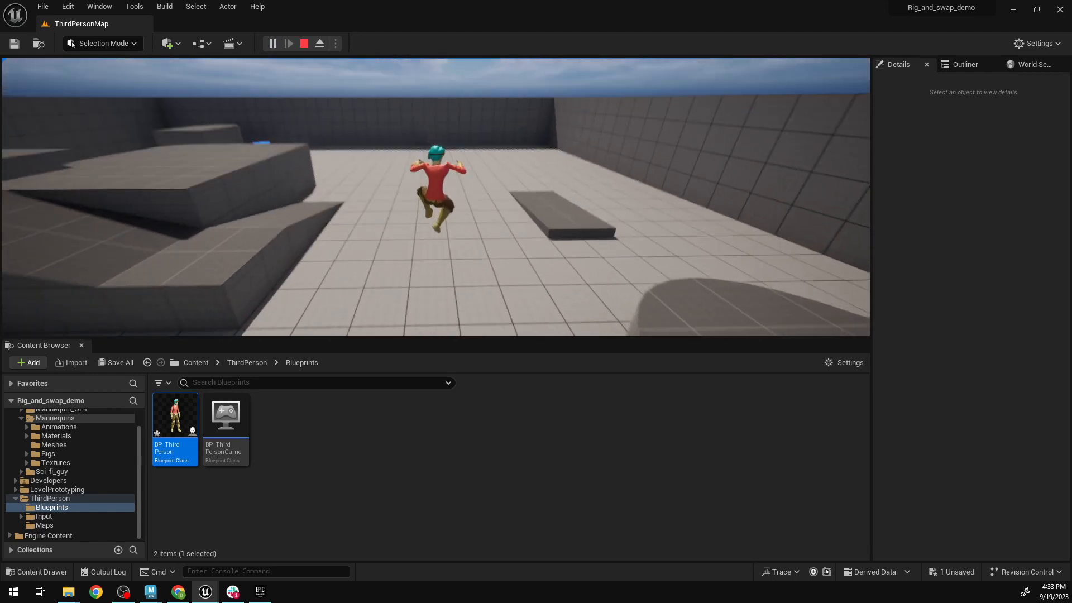
pyautogui.press('s')
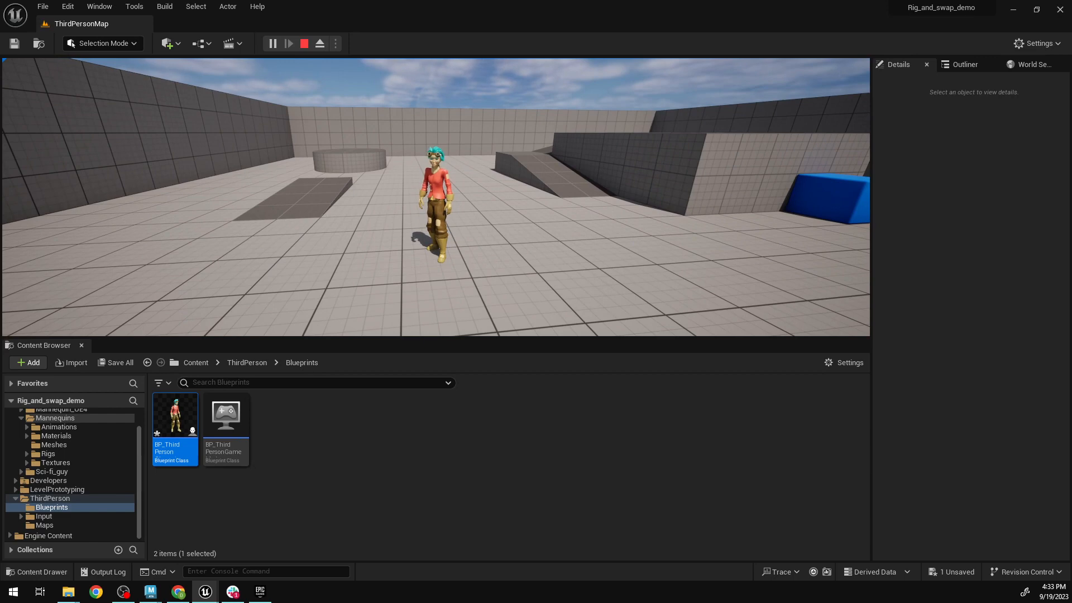
pyautogui.press('Escape')
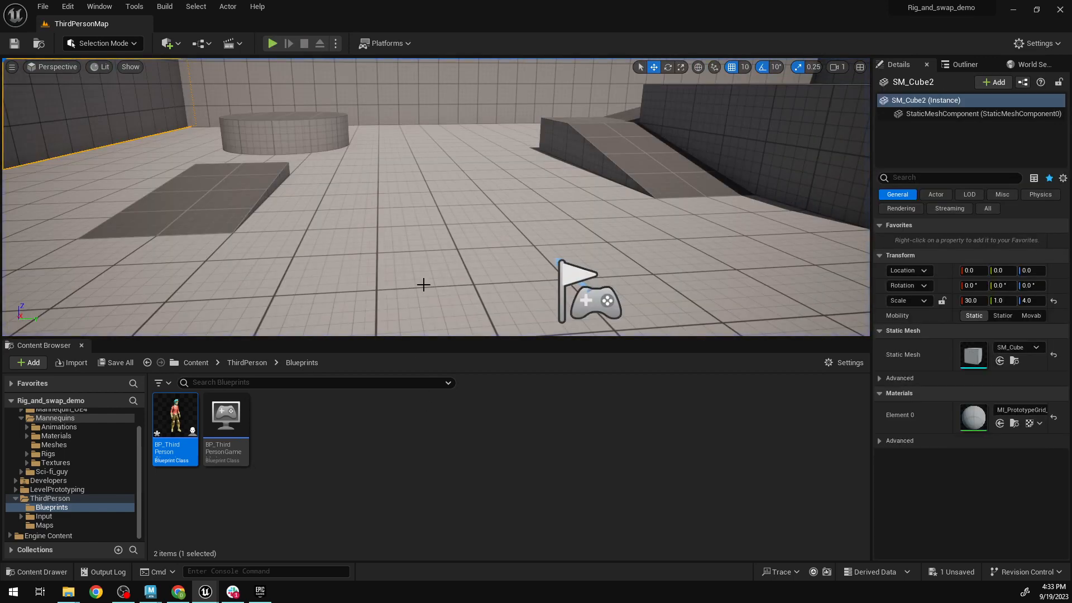
pyautogui.scroll(-5, 419, 279)
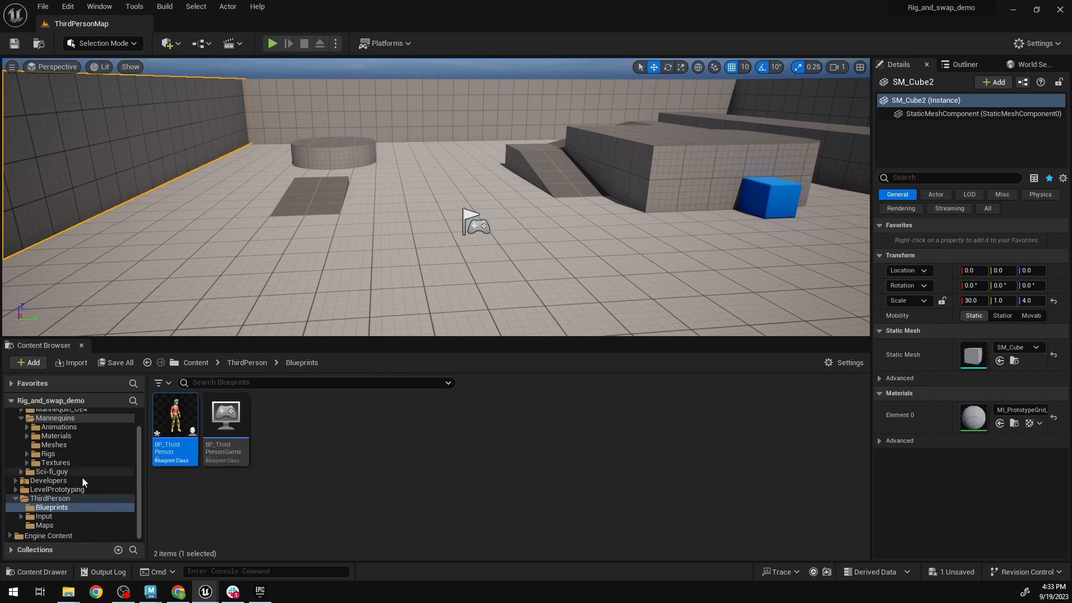
# Open the Sci-fi_guy folder under Characters in the content browser to show the imported character assets.
pyautogui.scroll(1, 79, 454)
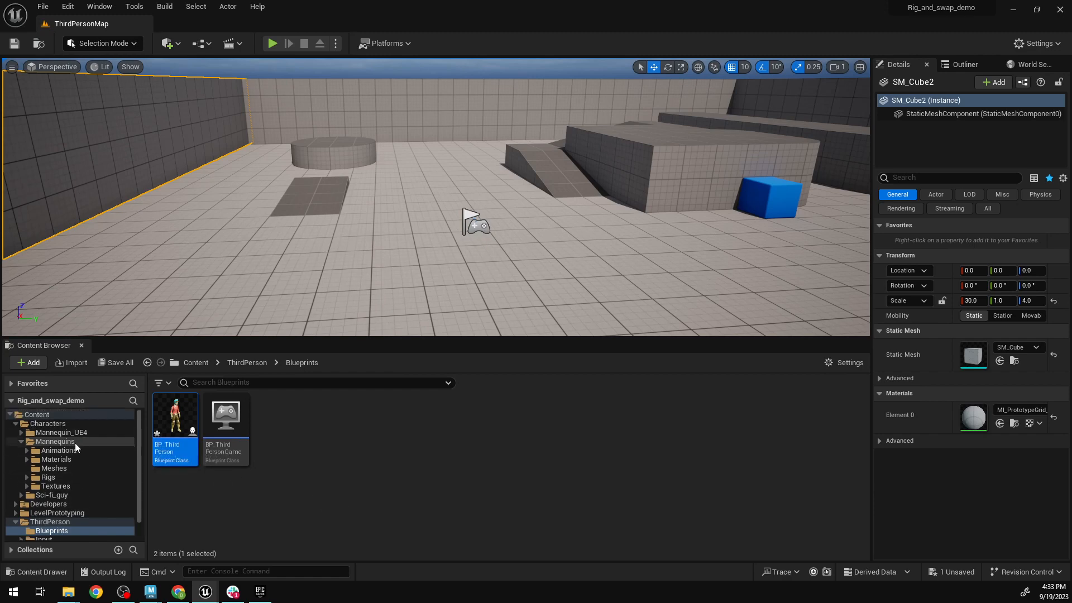
pyautogui.click(56, 425)
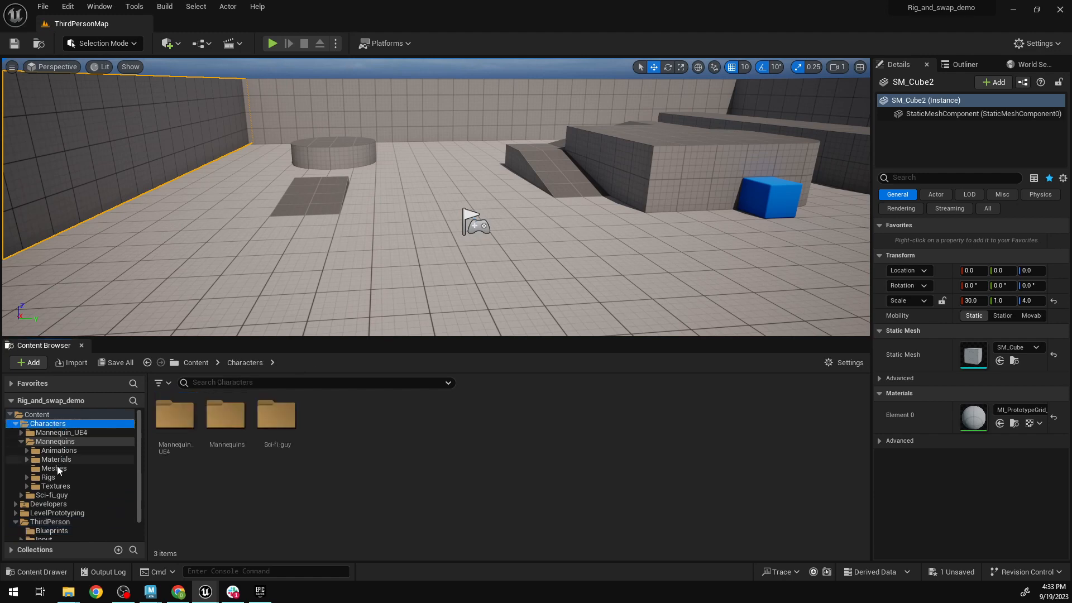
pyautogui.click(53, 495)
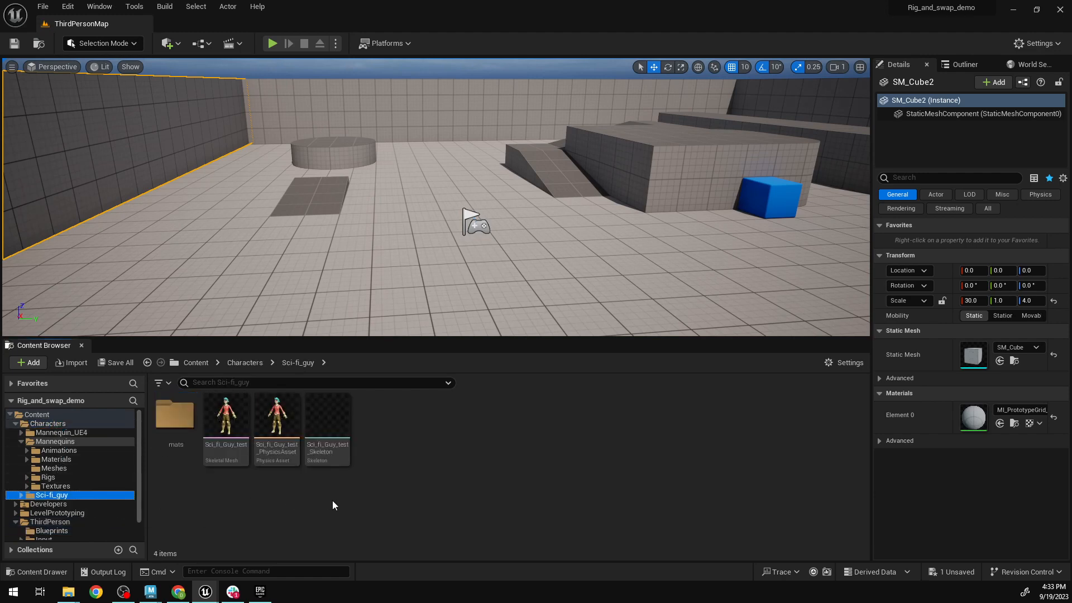
pyautogui.click(303, 506)
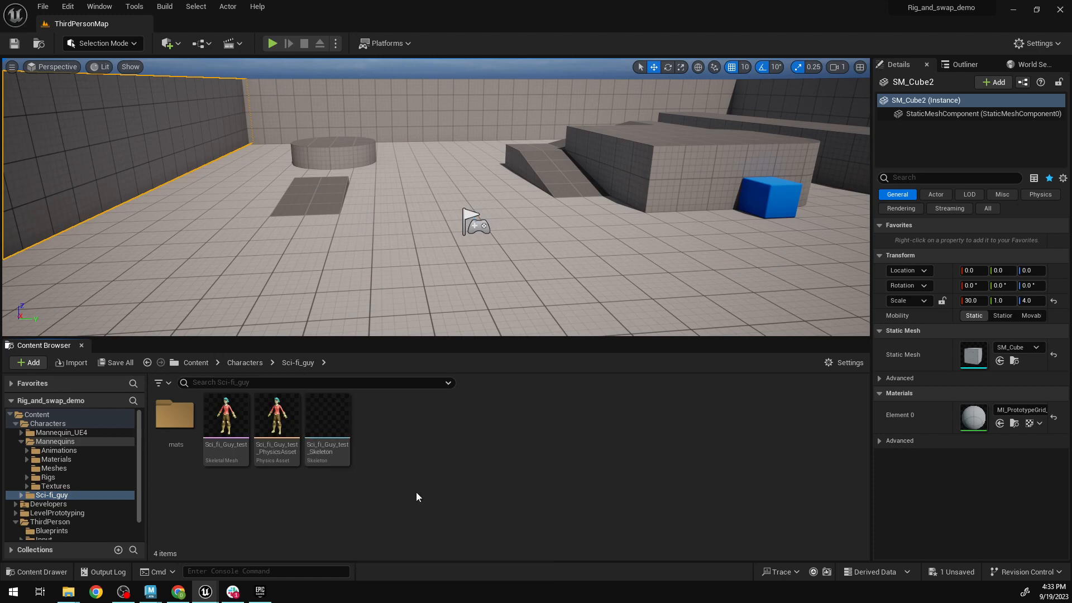
# Switch to the Maya scene with the skinned character, clear the selection and view the upper body at an angle.
pyautogui.moveTo(151, 591)
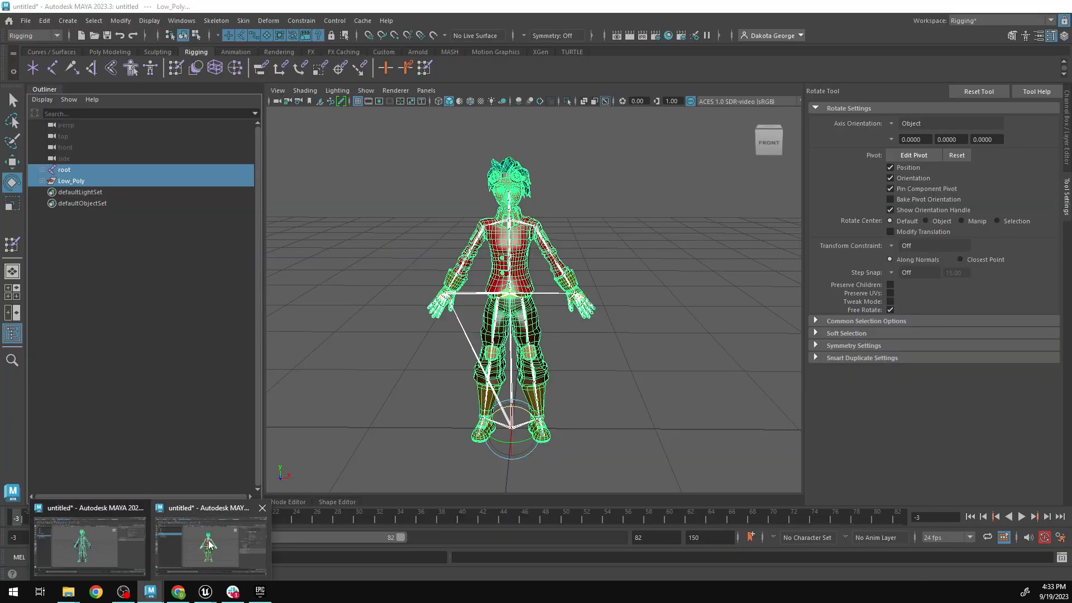
pyautogui.click(209, 545)
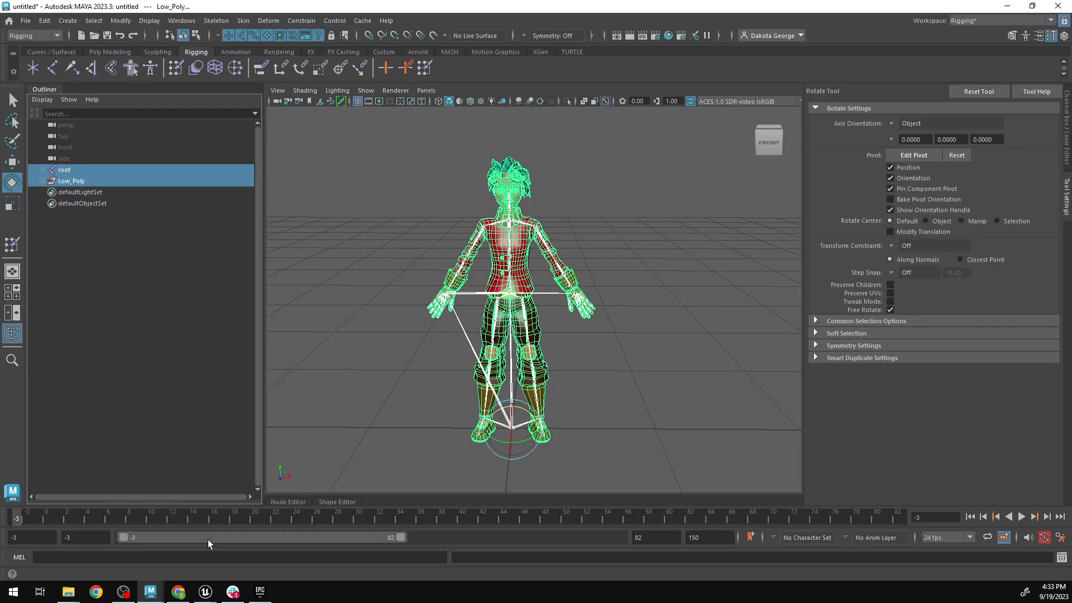
pyautogui.click(602, 373)
pyautogui.scroll(3, 629, 290)
pyautogui.keyDown('alt'); pyautogui.moveTo(637, 279); pyautogui.dragTo(600, 307); pyautogui.keyUp('alt')
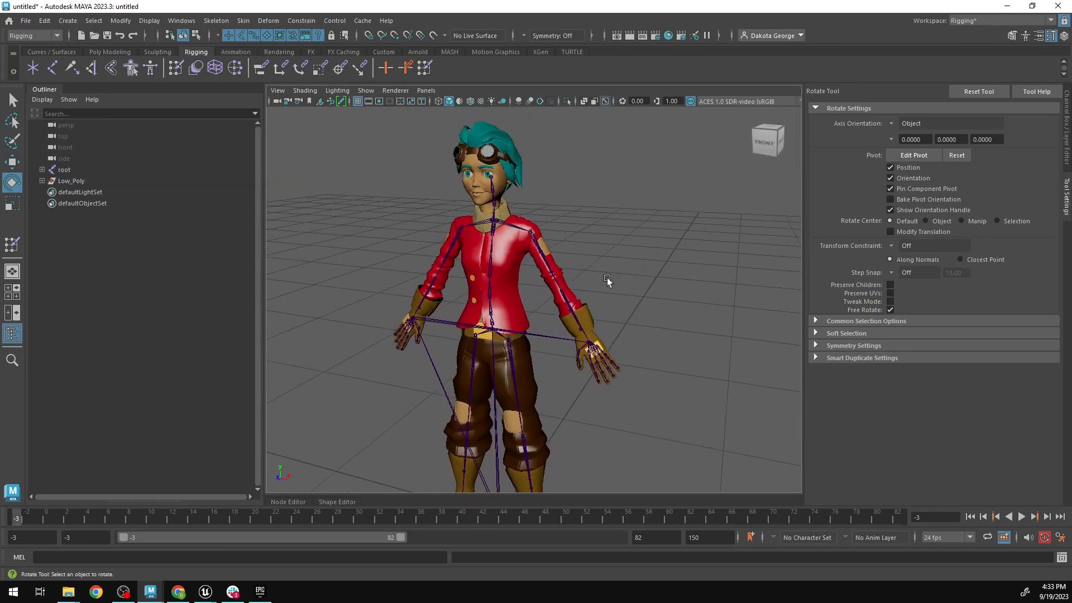
pyautogui.keyDown('alt'); pyautogui.moveTo(608, 283); pyautogui.dragTo(622, 306, button='right'); pyautogui.keyUp('alt')
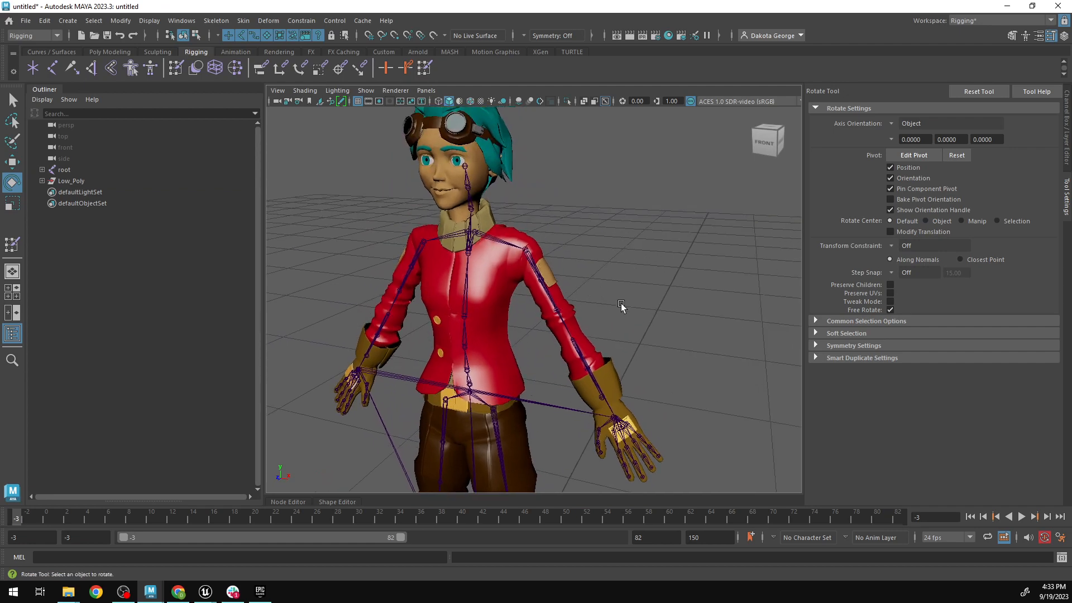
# Paint Jacket_LOW's upperarm_l skin weights across the torso and sleeves using Replace at values 0.2621 and 0.9029.
pyautogui.click(525, 251)
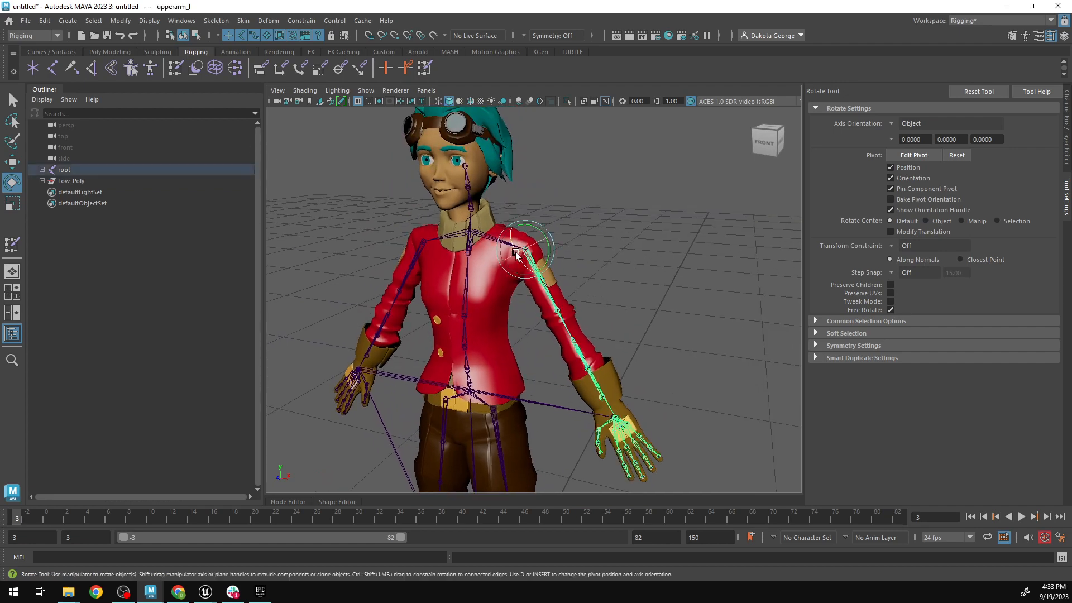
pyautogui.click(489, 290)
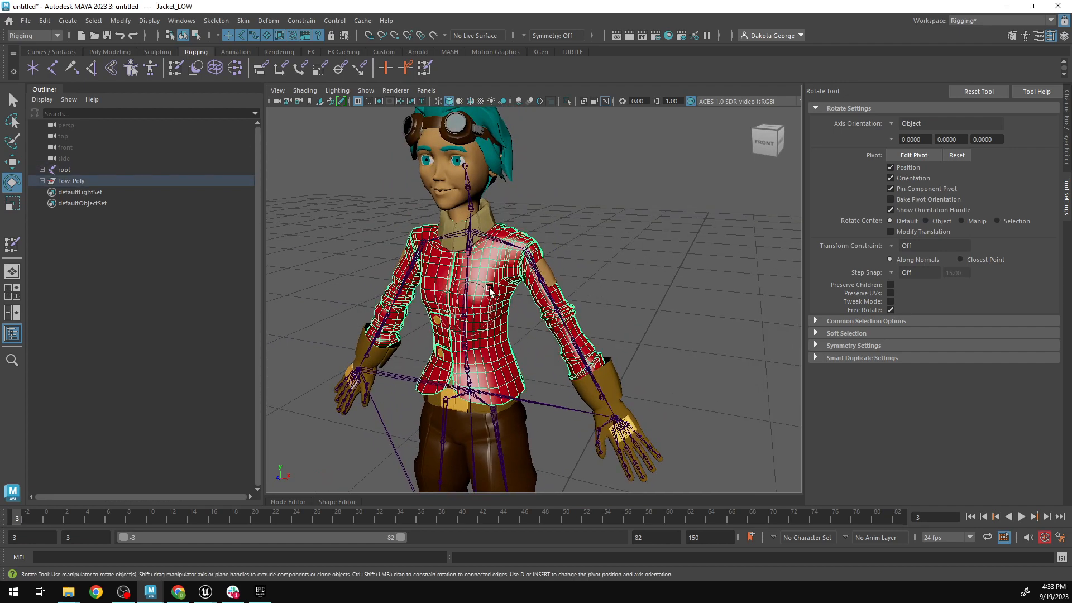
pyautogui.click(175, 68)
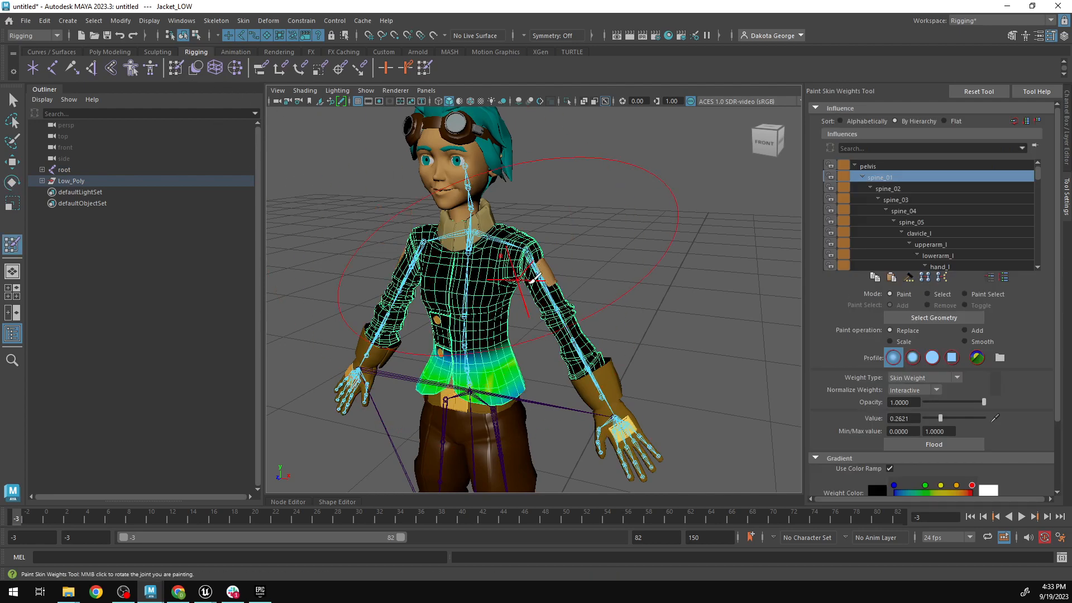
pyautogui.moveTo(533, 226); pyautogui.dragTo(534, 224, button='right')
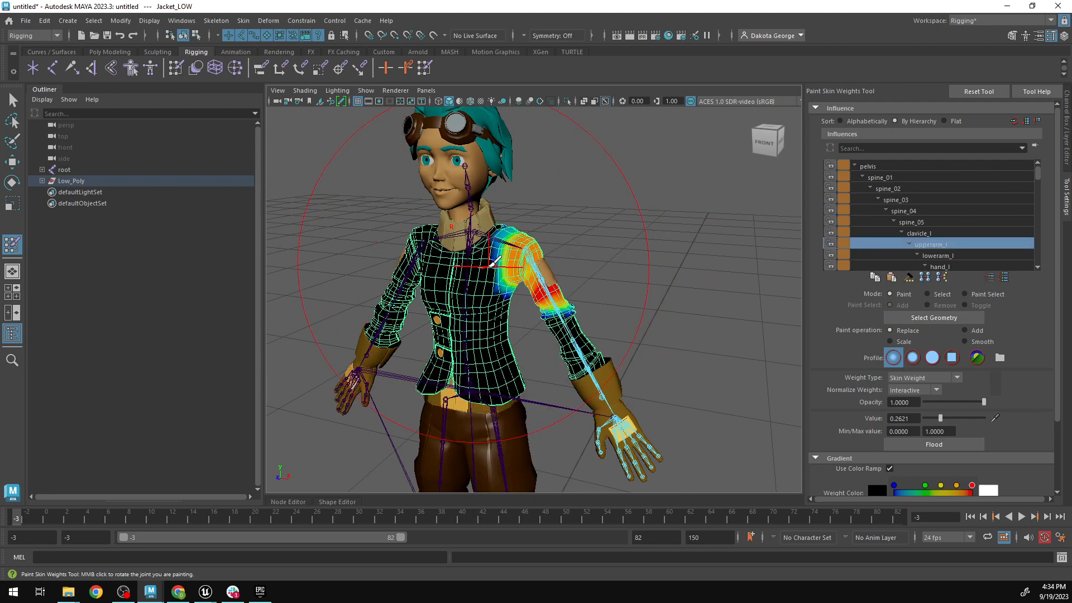
pyautogui.moveTo(459, 268)
pyautogui.mouseDown()
pyautogui.moveTo(459, 280)
pyautogui.moveTo(424, 246)
pyautogui.mouseUp()
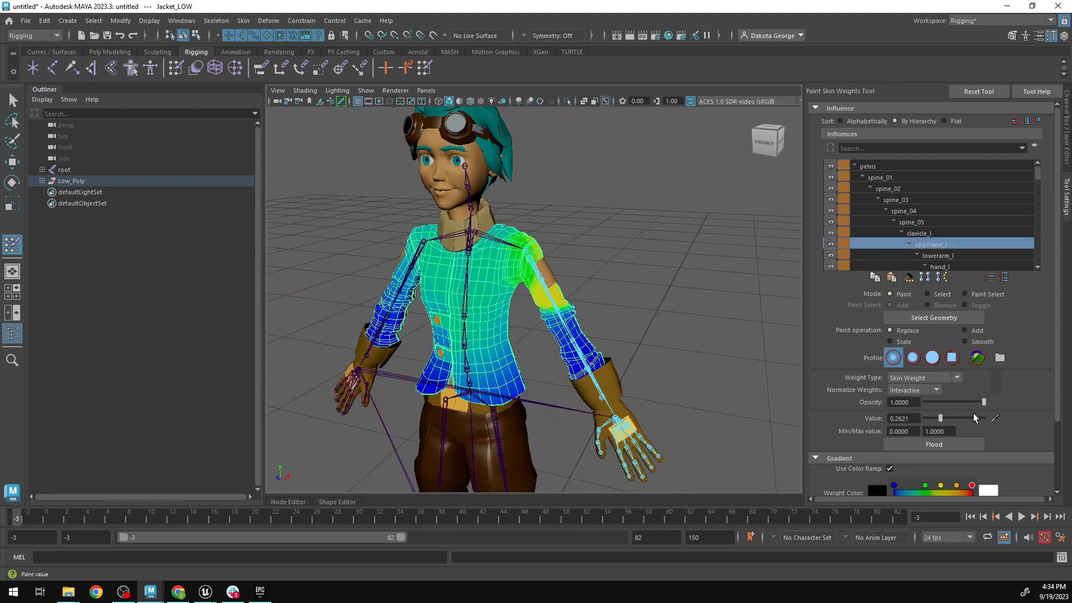
pyautogui.moveTo(496, 278)
pyautogui.mouseDown()
pyautogui.moveTo(446, 298)
pyautogui.moveTo(476, 325)
pyautogui.moveTo(492, 382)
pyautogui.mouseUp()
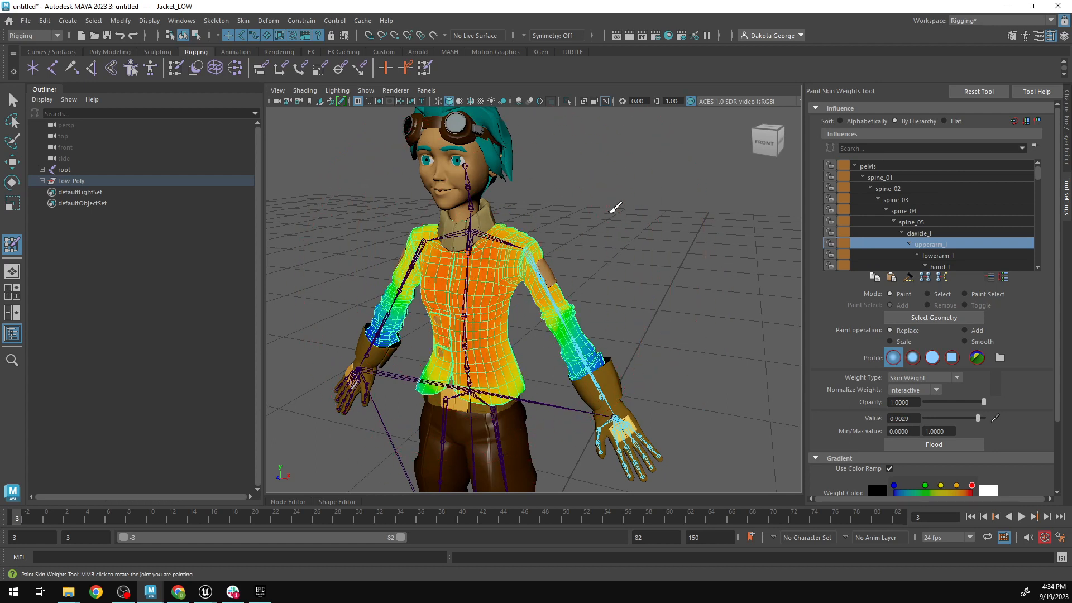
# Export the root skeleton and the Low_Poly group together as the FBX file Sci_fi_skin_bones in the Sci_fi Character Rigging folder.
pyautogui.click(99, 250)
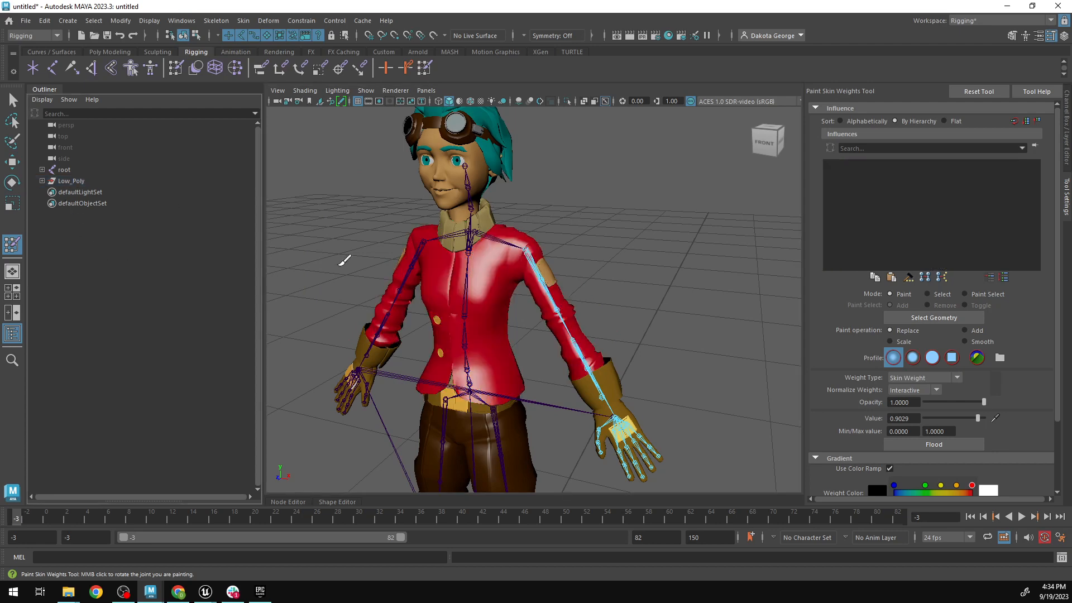
pyautogui.click(63, 170)
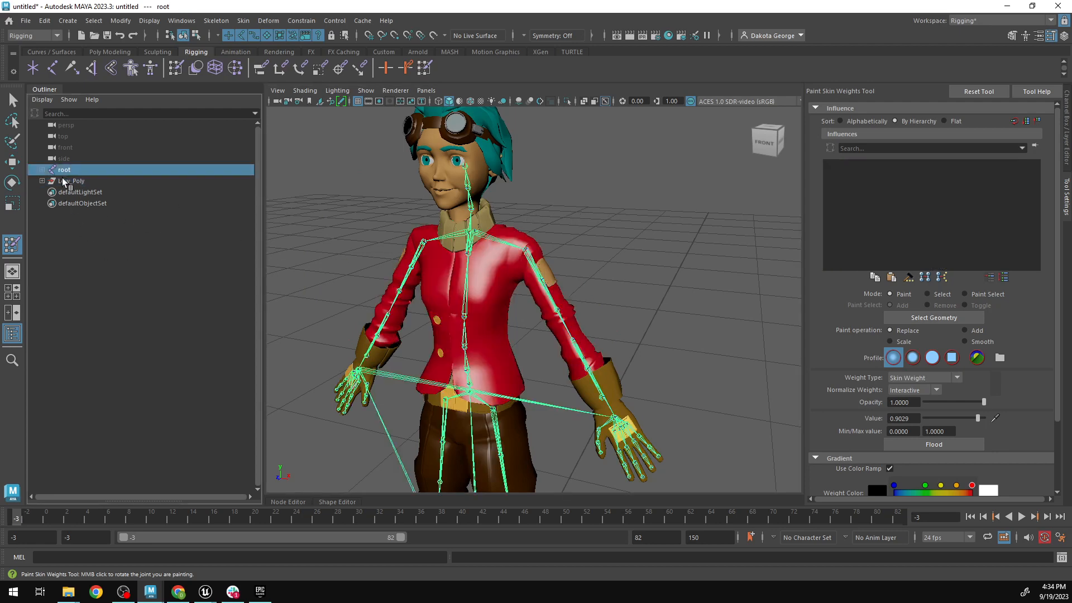
pyautogui.keyDown('ctrl'); pyautogui.click(66, 182); pyautogui.keyUp('ctrl')
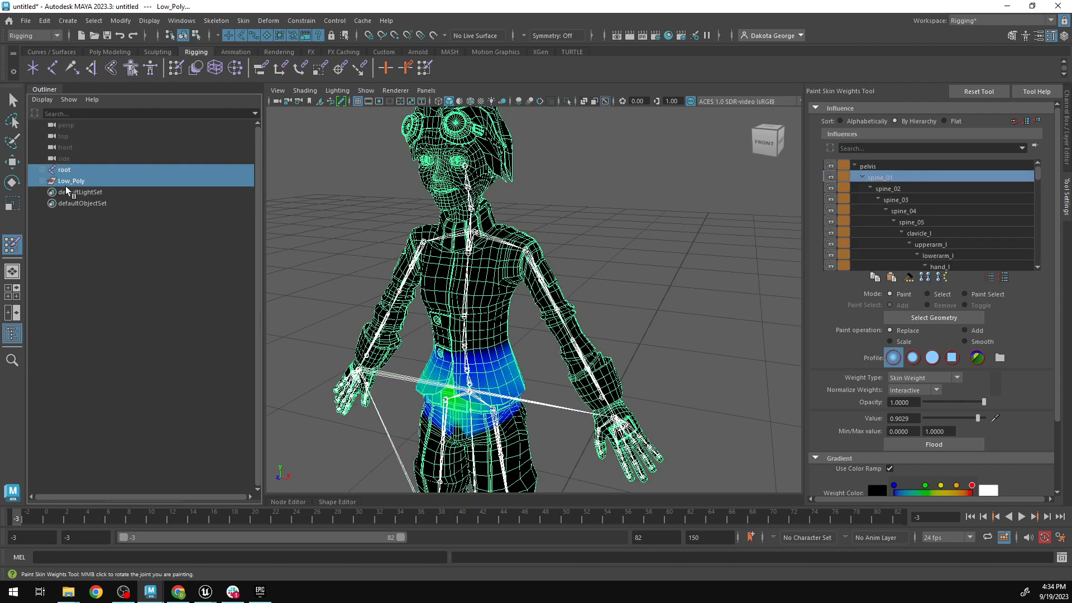
pyautogui.click(26, 21)
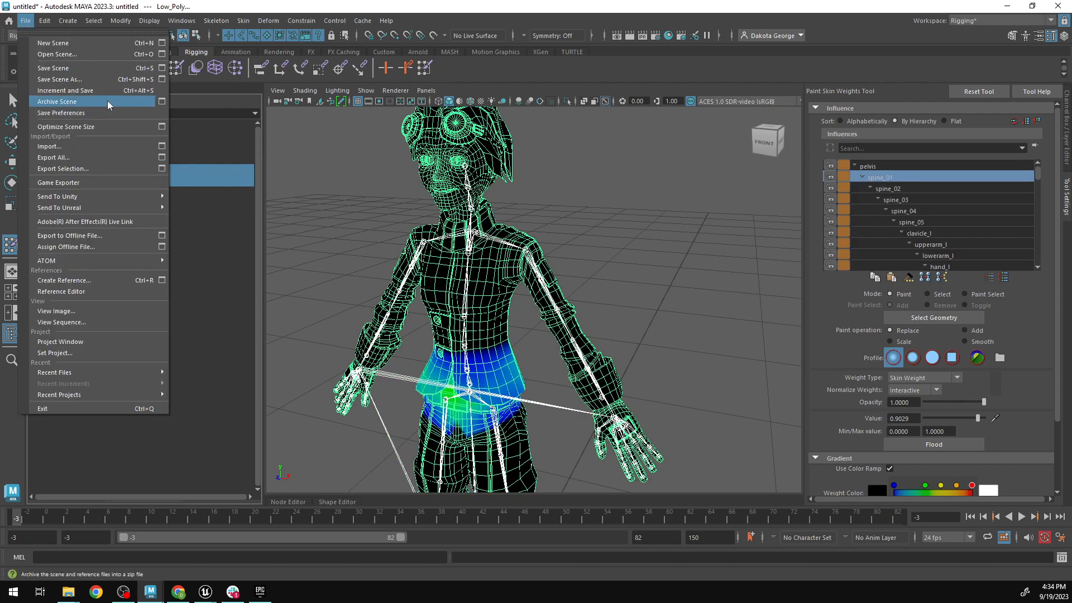
pyautogui.click(111, 169)
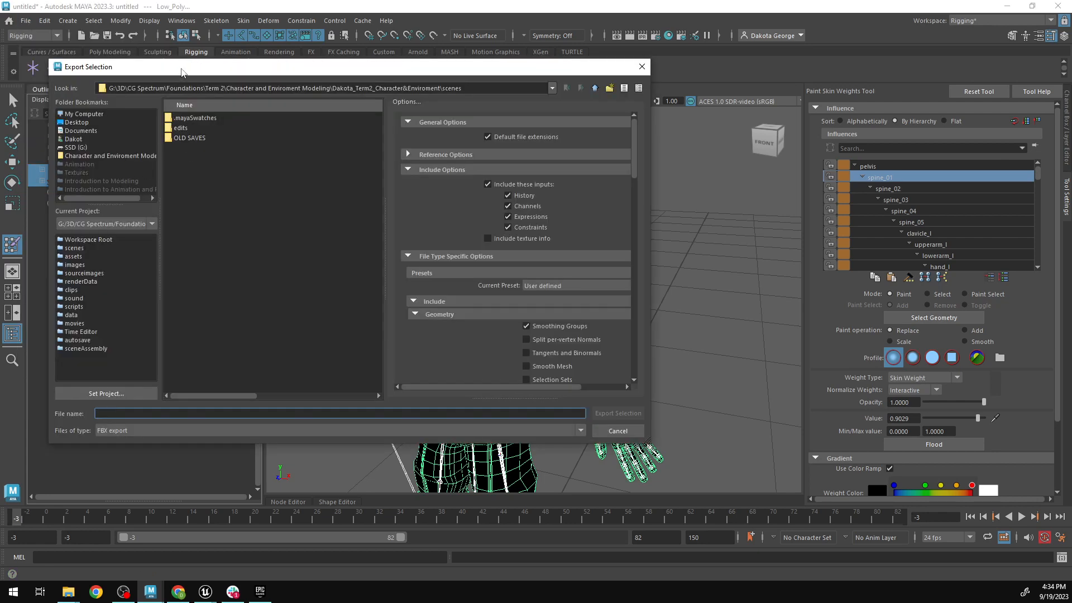
pyautogui.press('Escape')
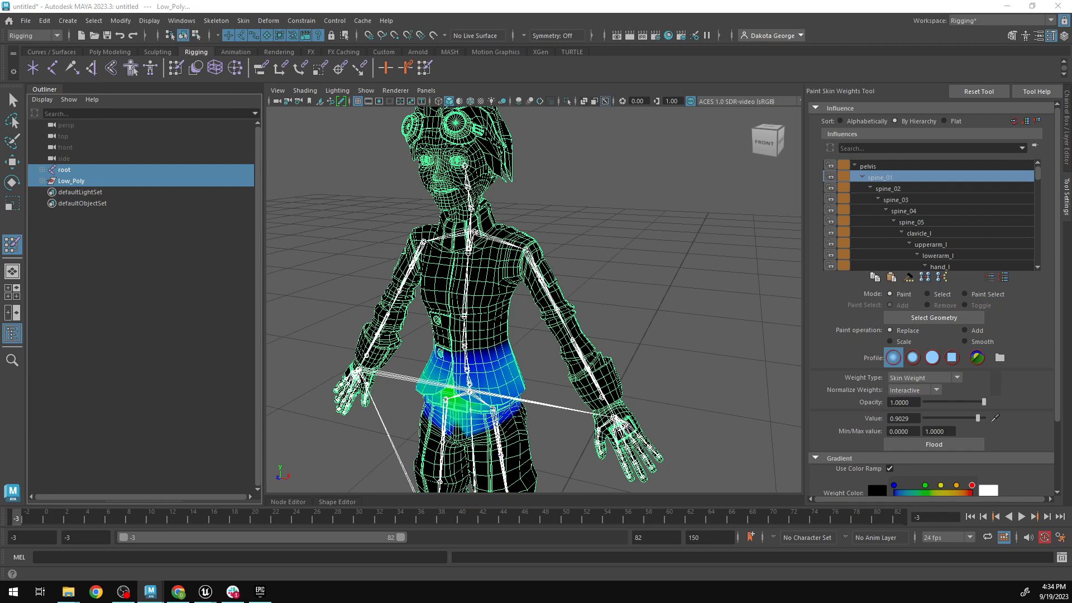
pyautogui.press('6')
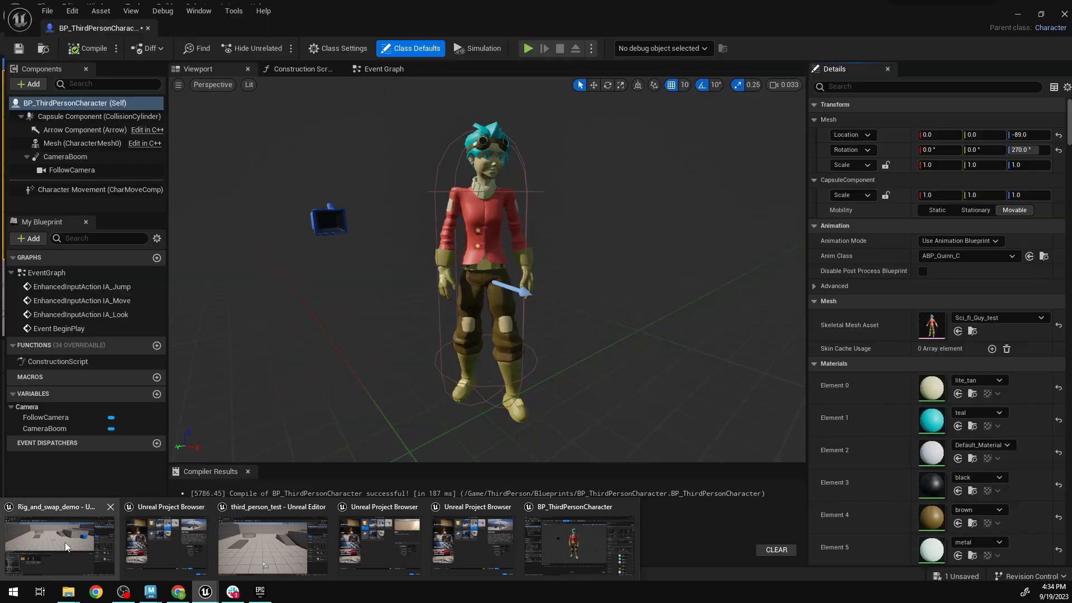
# Switch to Unreal, minimize the character blueprint and reimport the Sci_fi_Guy_test skeletal mesh from the new file Sci_fi_skin_bones.fbx.
pyautogui.moveTo(268, 548)
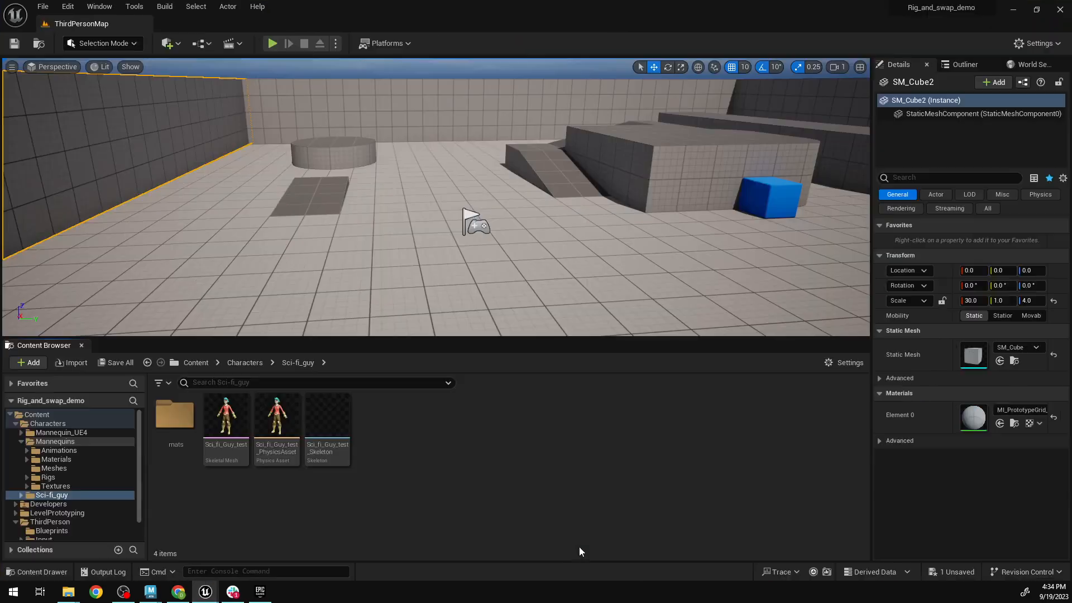
pyautogui.click(579, 544)
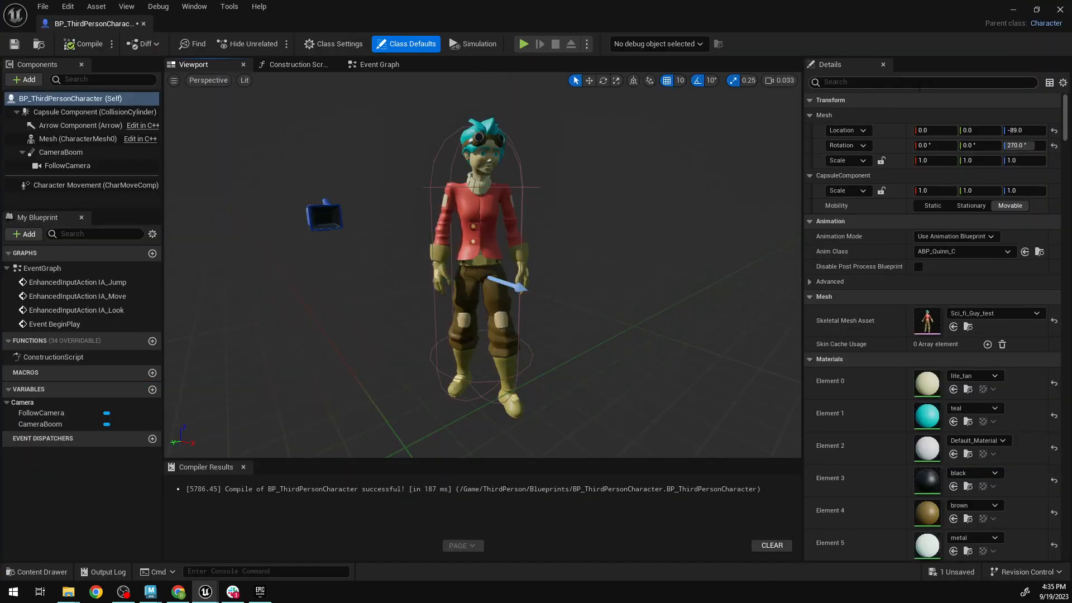
pyautogui.click(1016, 10)
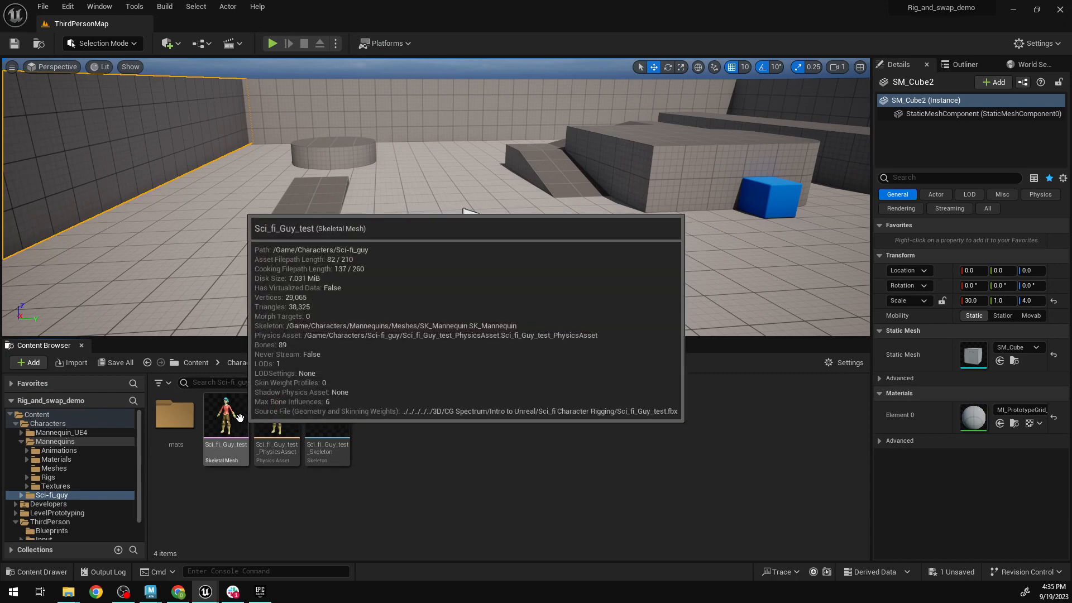
pyautogui.rightClick(239, 418)
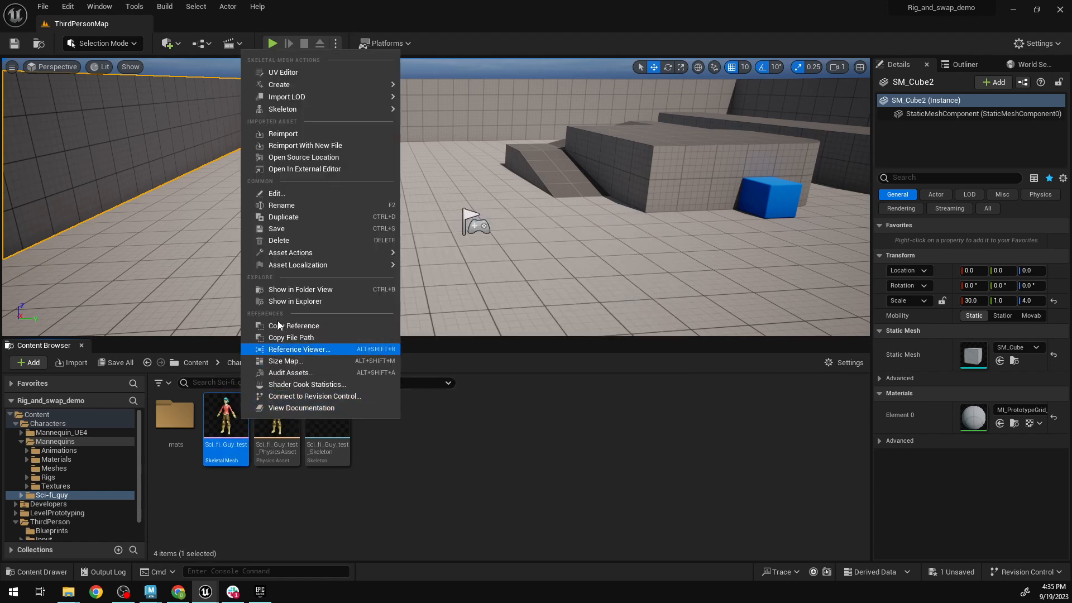
pyautogui.click(365, 144)
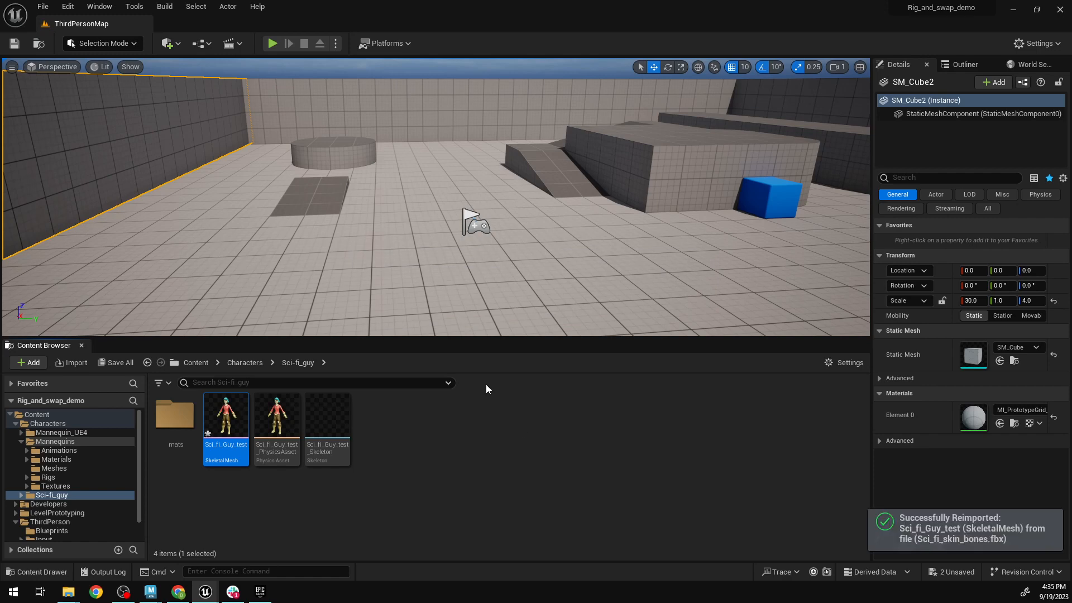
# Play the level to test how the reimported character deforms while running, turning and jumping, and end the session.
pyautogui.click(535, 462)
pyautogui.click(273, 44)
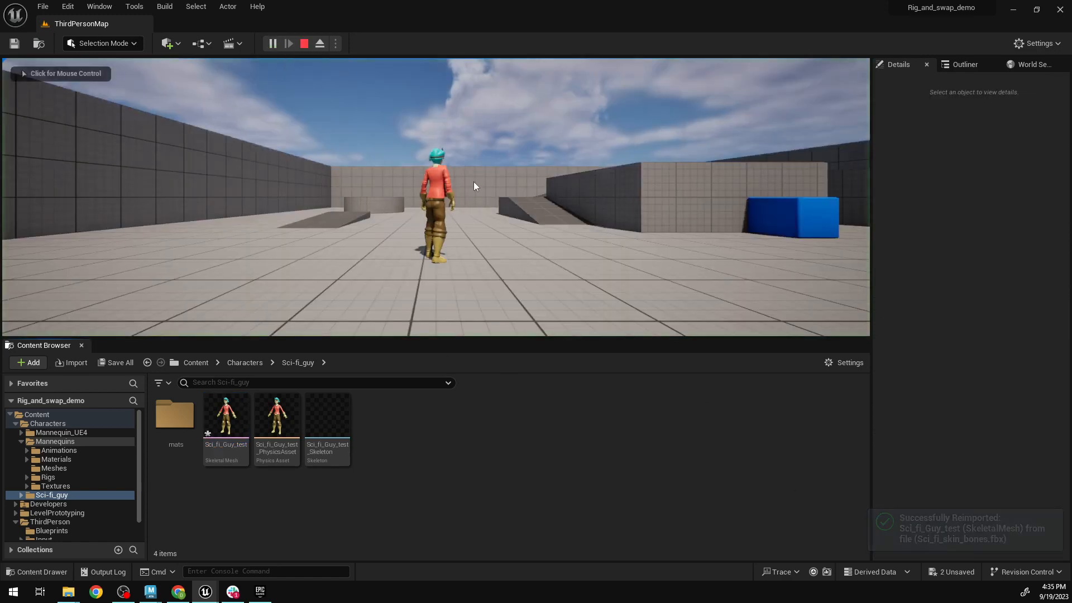
pyautogui.click(436, 197)
pyautogui.press('w')
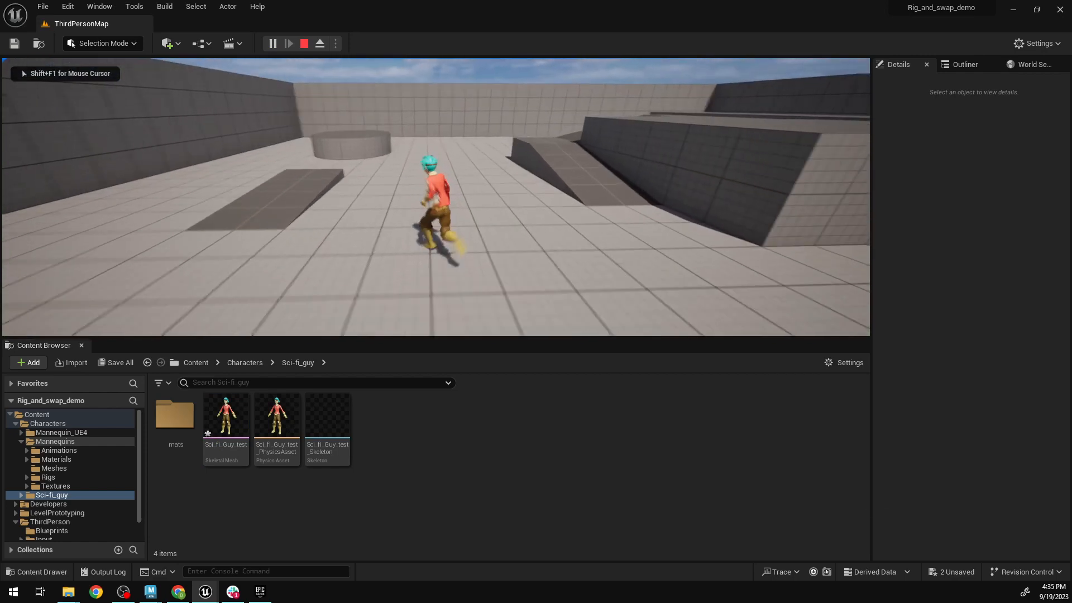
pyautogui.press('a')
pyautogui.press('w')
pyautogui.press('a')
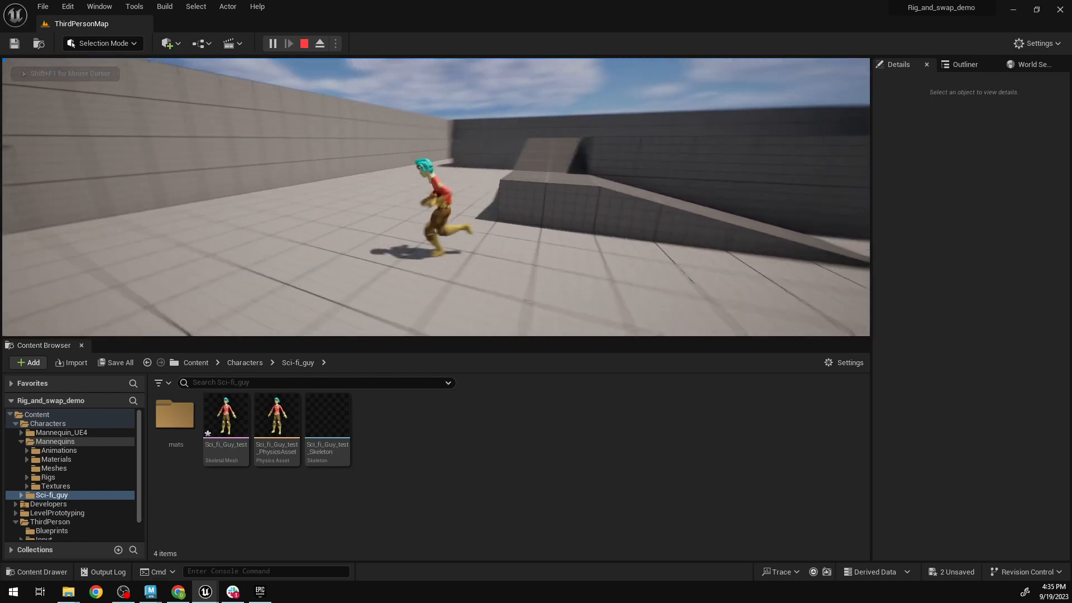
pyautogui.press('s')
pyautogui.press('a')
pyautogui.press('s')
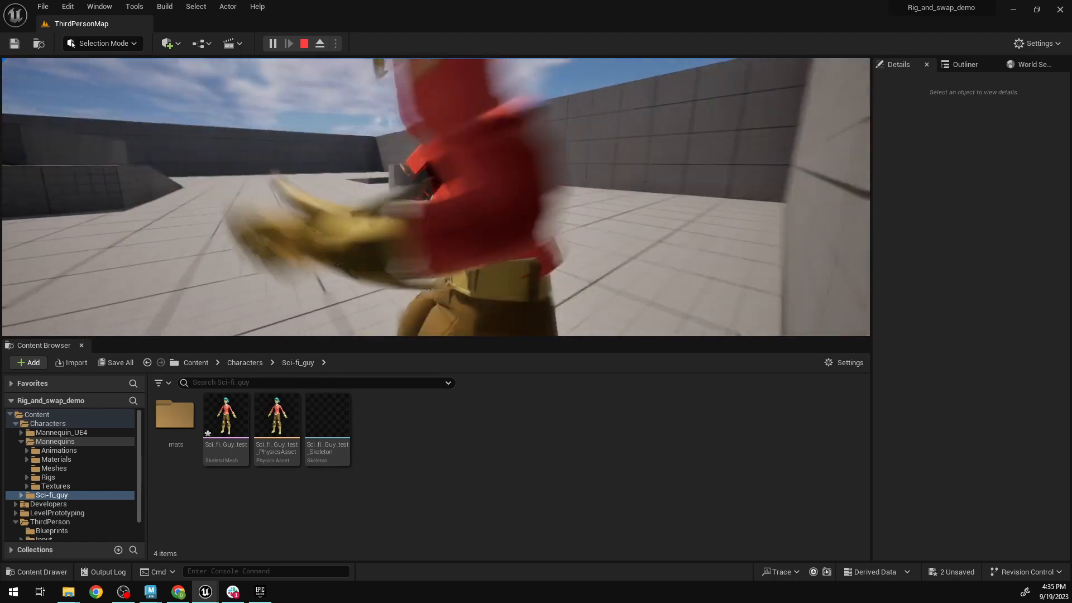
pyautogui.press('w')
pyautogui.press('d')
pyautogui.press('space')
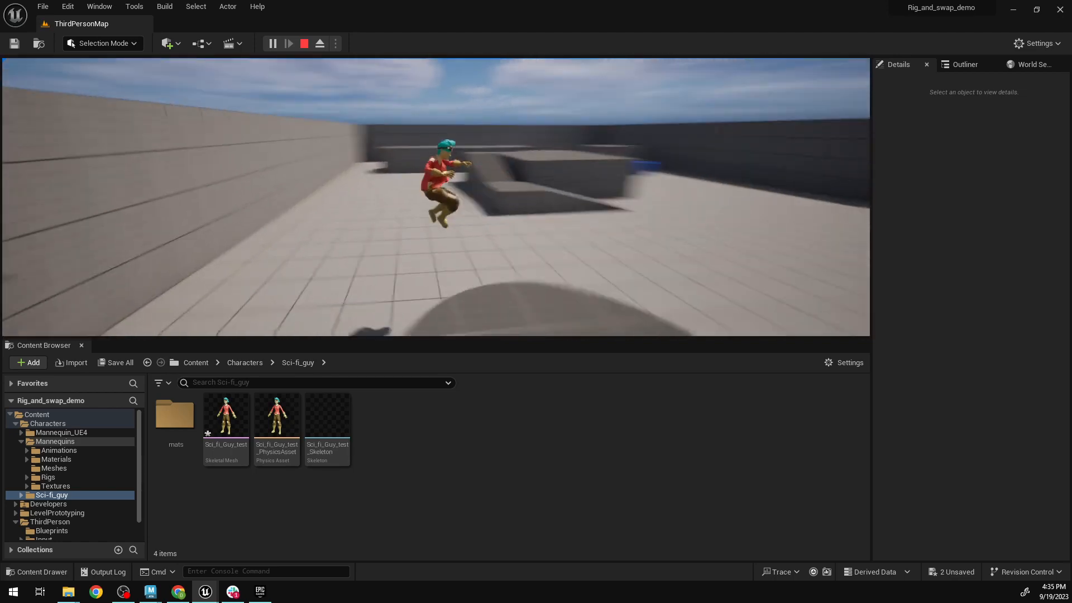
pyautogui.press('s')
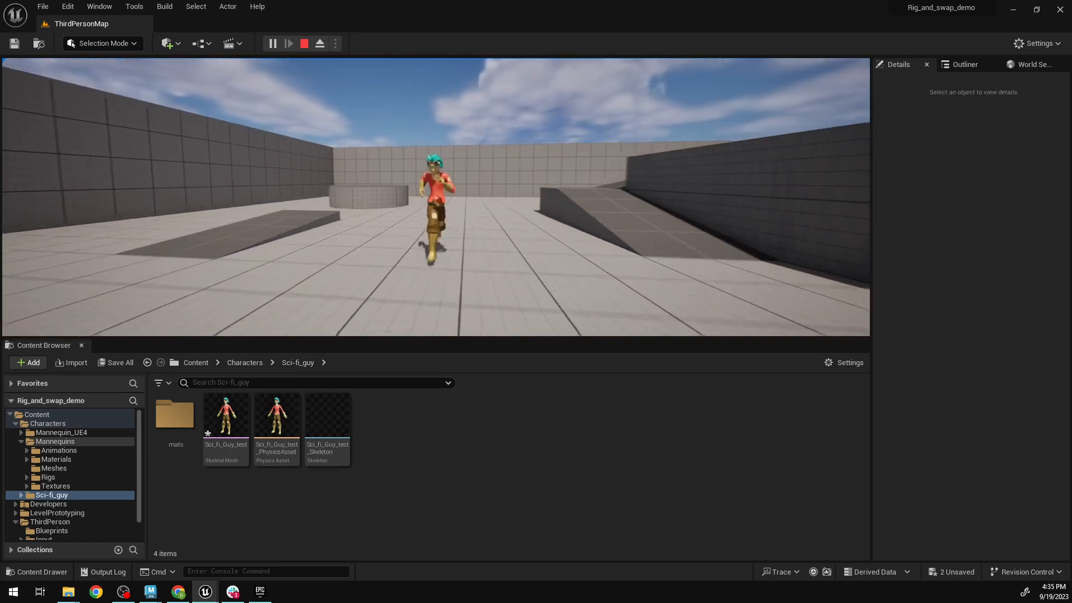
pyautogui.press('a')
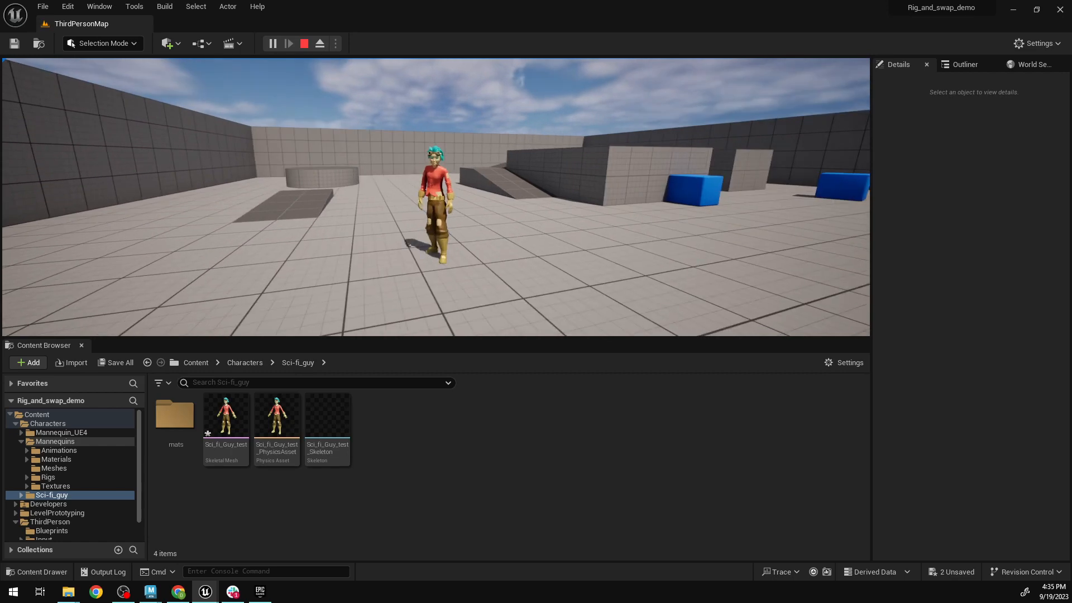
pyautogui.press('Escape')
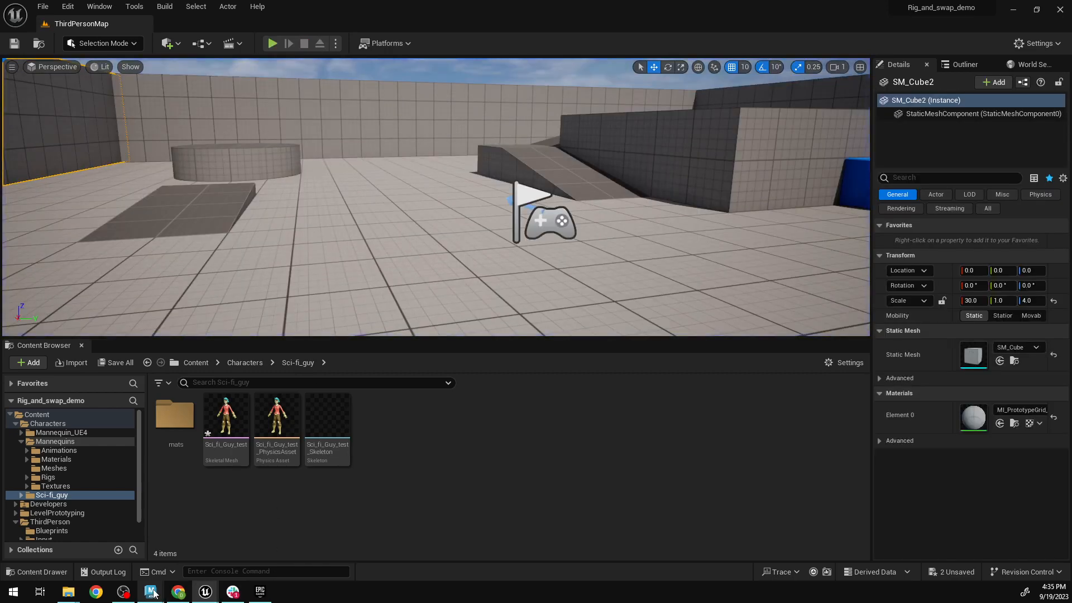
# Switch to Maya and undo the latest skin weight painting on Jacket_LOW.
pyautogui.moveTo(152, 591)
pyautogui.click(211, 545)
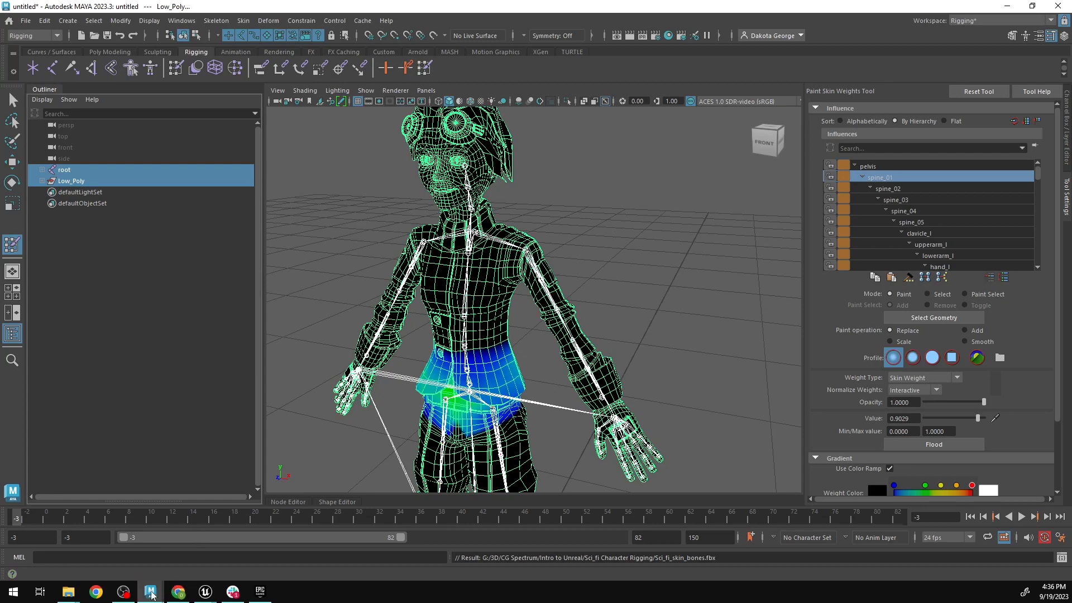
pyautogui.hotkey('ctrl', 'z')
pyautogui.hotkey('ctrl', 'z')
pyautogui.hotkey('ctrl', 'z')
pyautogui.hotkey('ctrl', 'z')
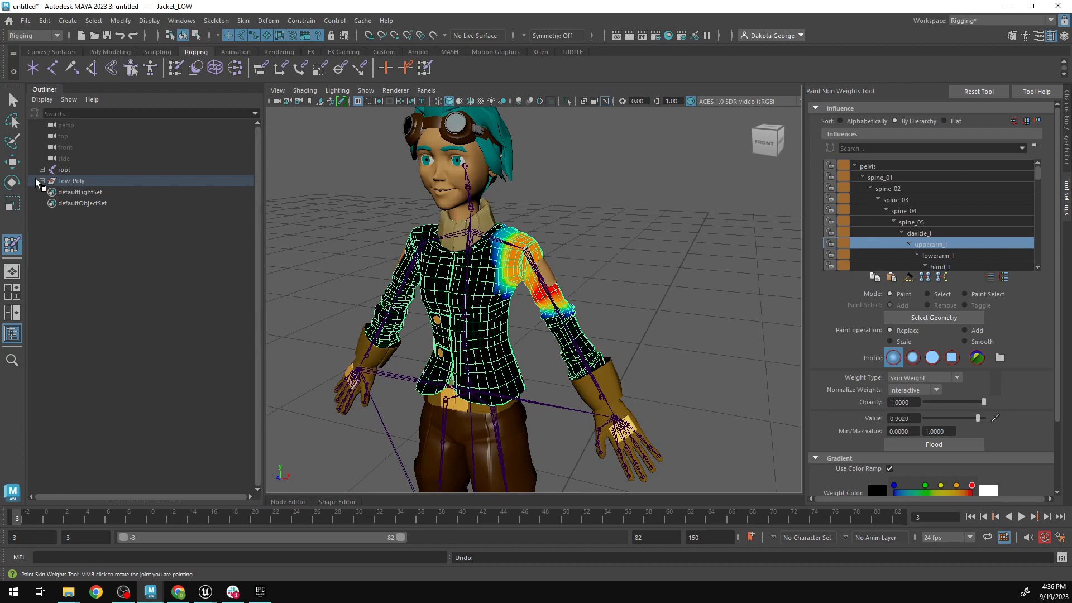
# Export the root skeleton and the Low_Poly group together again as the FBX file Sci_fi_skin_bones.
pyautogui.click(64, 170)
pyautogui.click(70, 184)
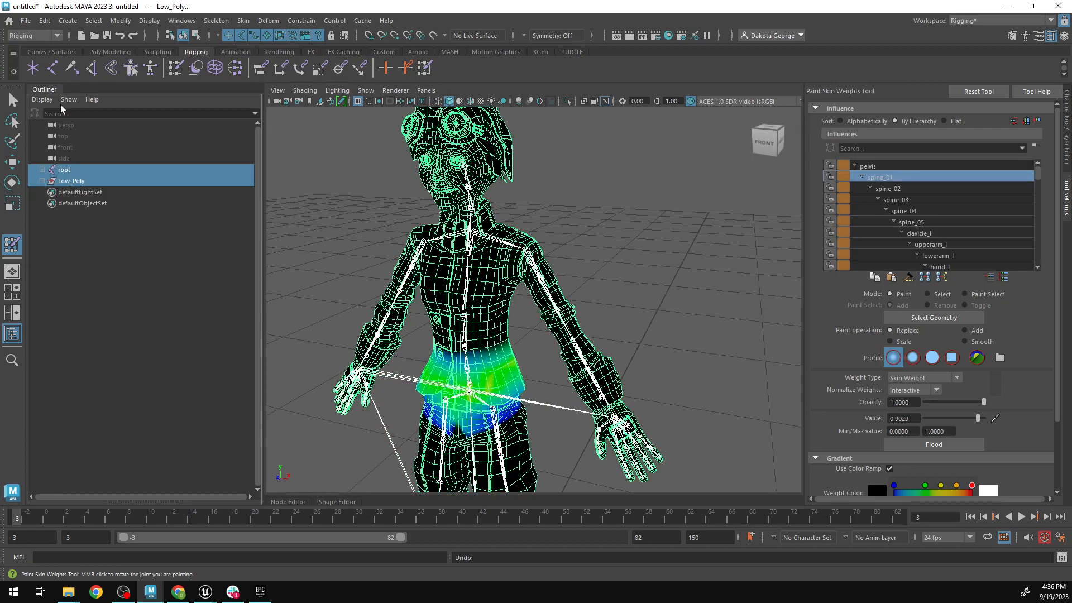
pyautogui.click(26, 20)
pyautogui.click(118, 169)
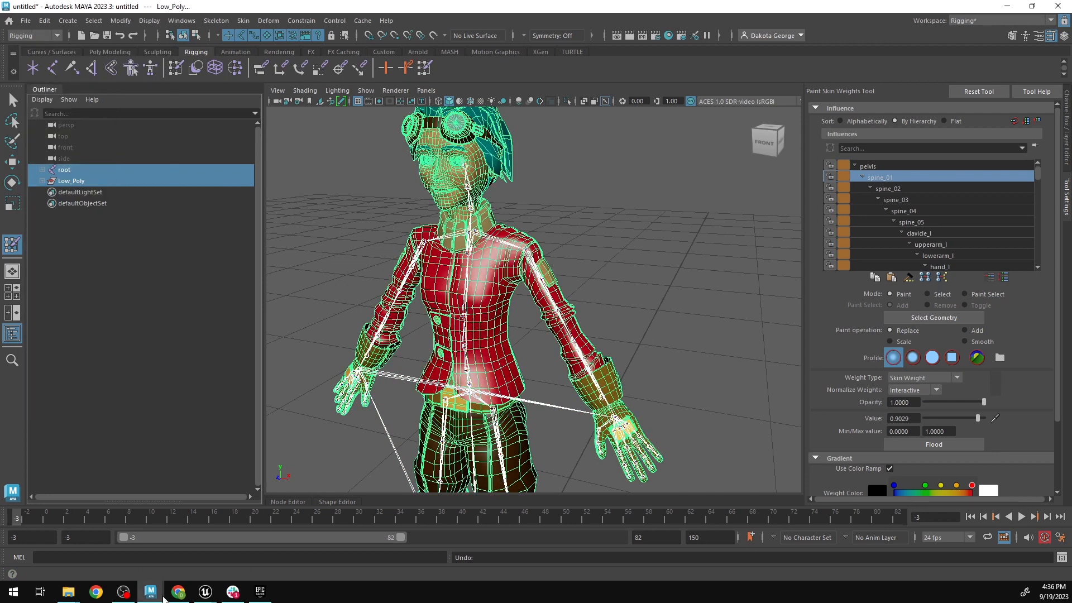
# Switch to Unreal's level editor and reimport the Sci_fi_Guy_test skeletal mesh with Sci_fi_skin_bones.fbx as the new file.
pyautogui.moveTo(205, 592)
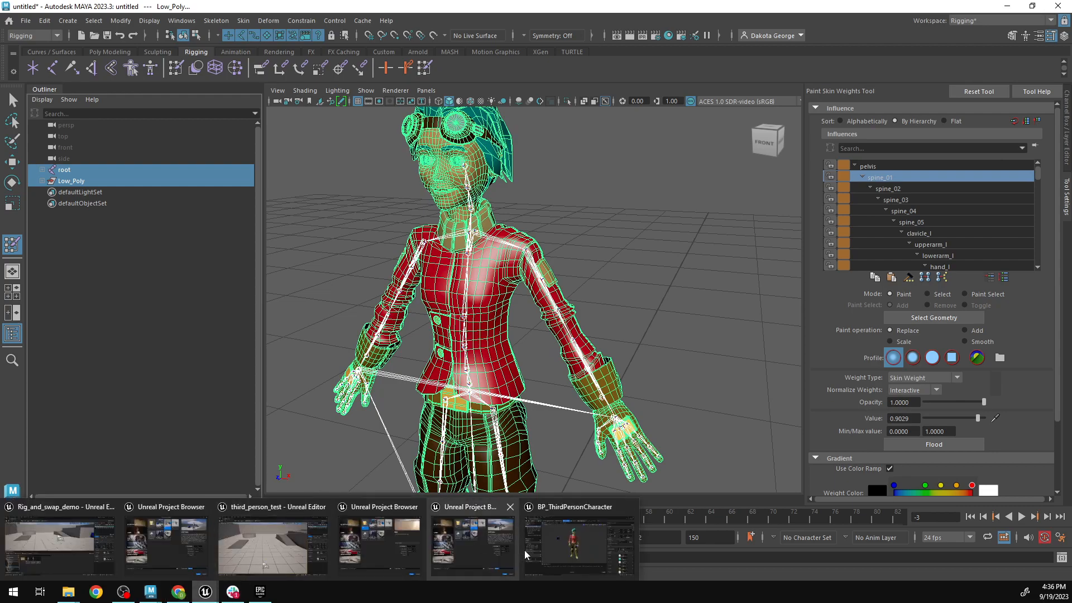
pyautogui.click(474, 538)
pyautogui.click(1013, 9)
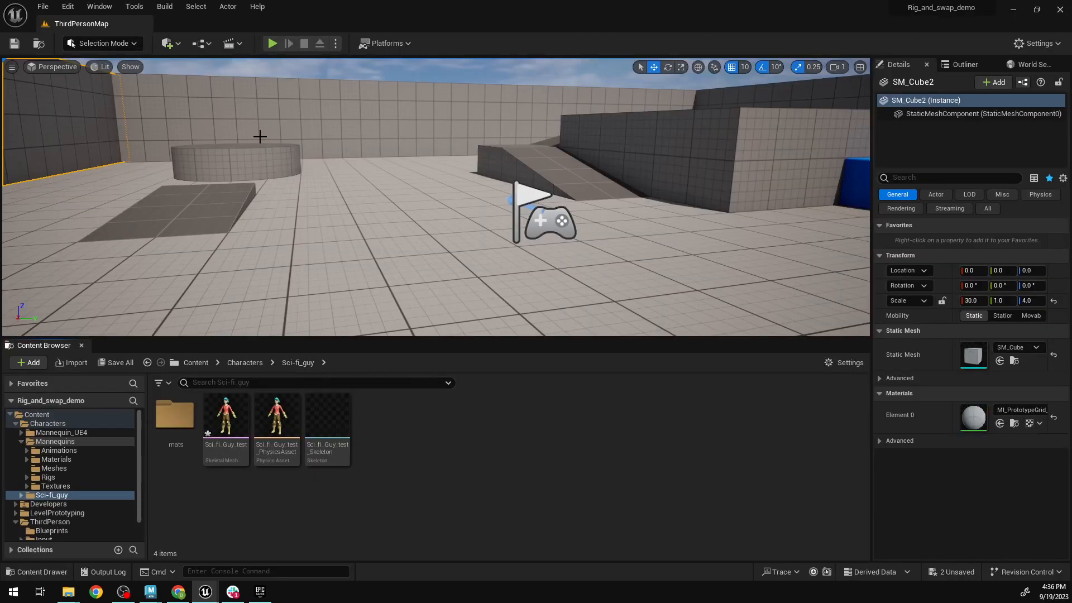
pyautogui.click(357, 226)
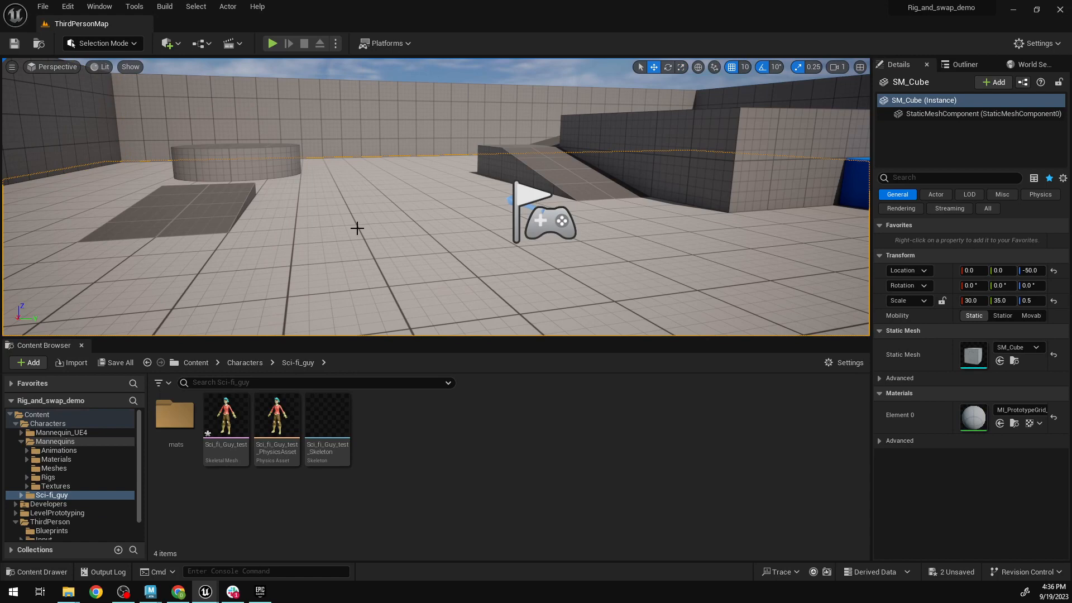
pyautogui.rightClick(241, 416)
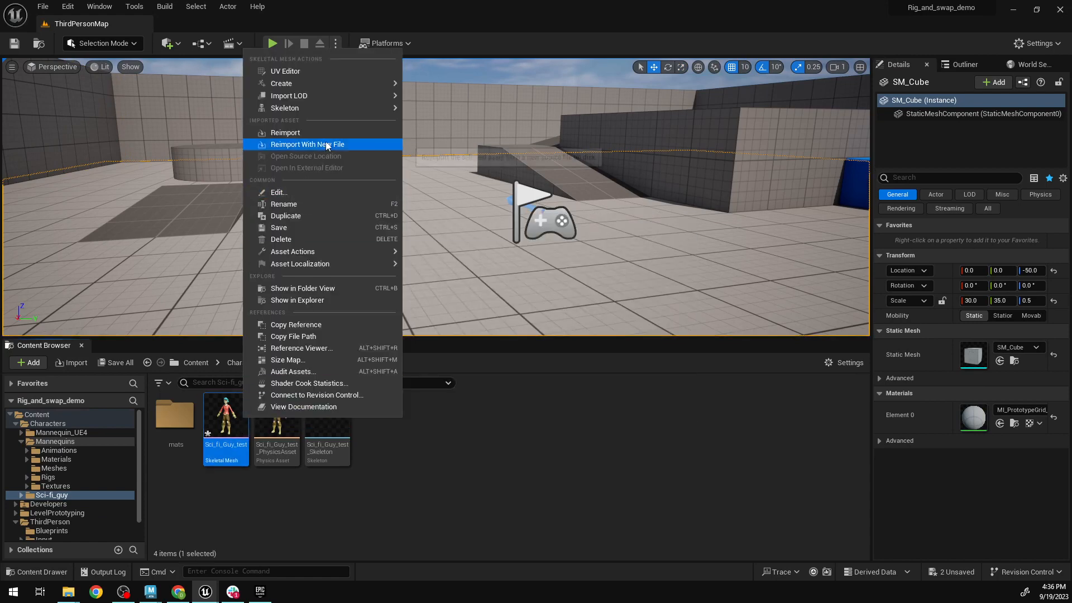
pyautogui.click(326, 143)
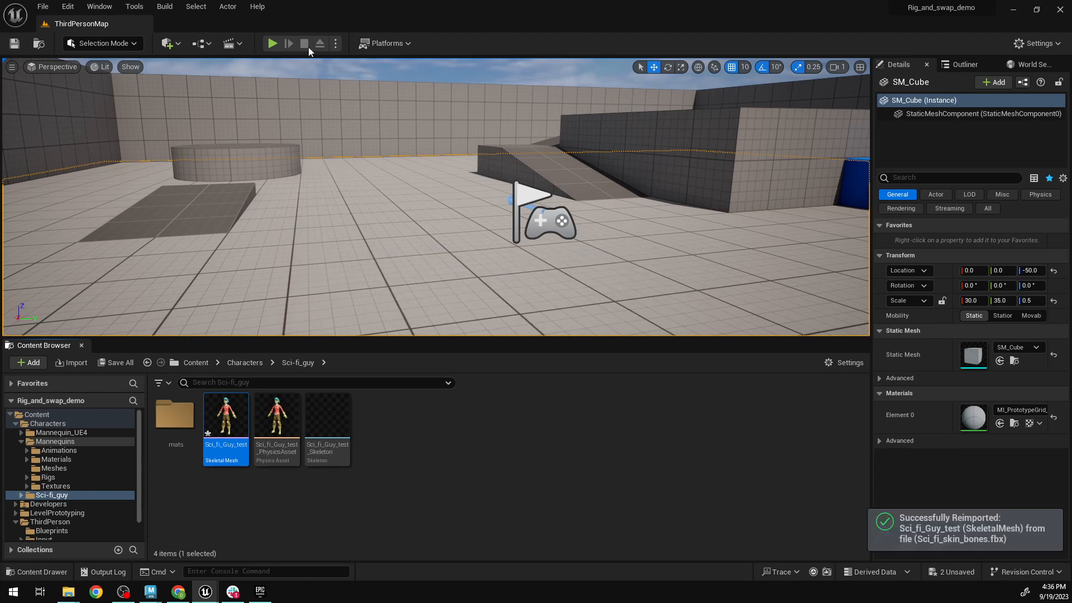
# Play the level to check the reimported character while running and turning, and end the session.
pyautogui.click(273, 43)
pyautogui.click(428, 204)
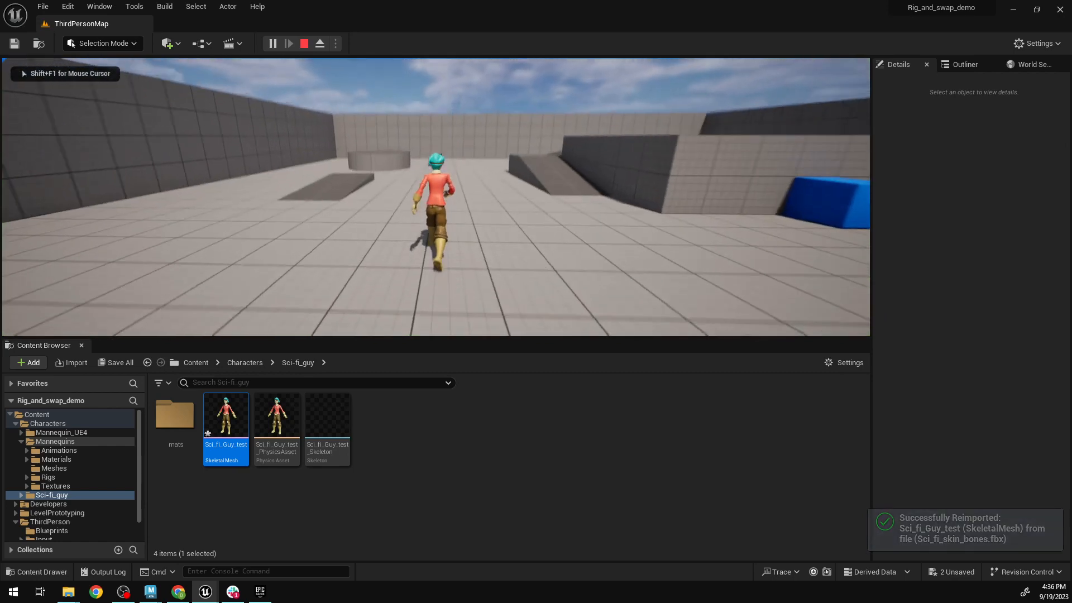
pyautogui.press('w')
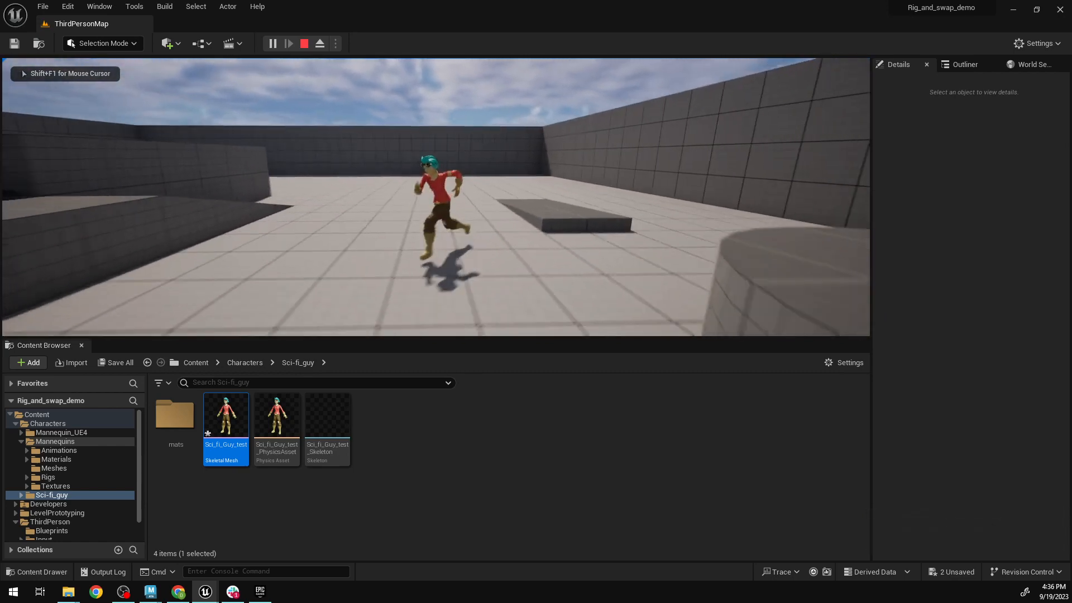
pyautogui.press('Escape')
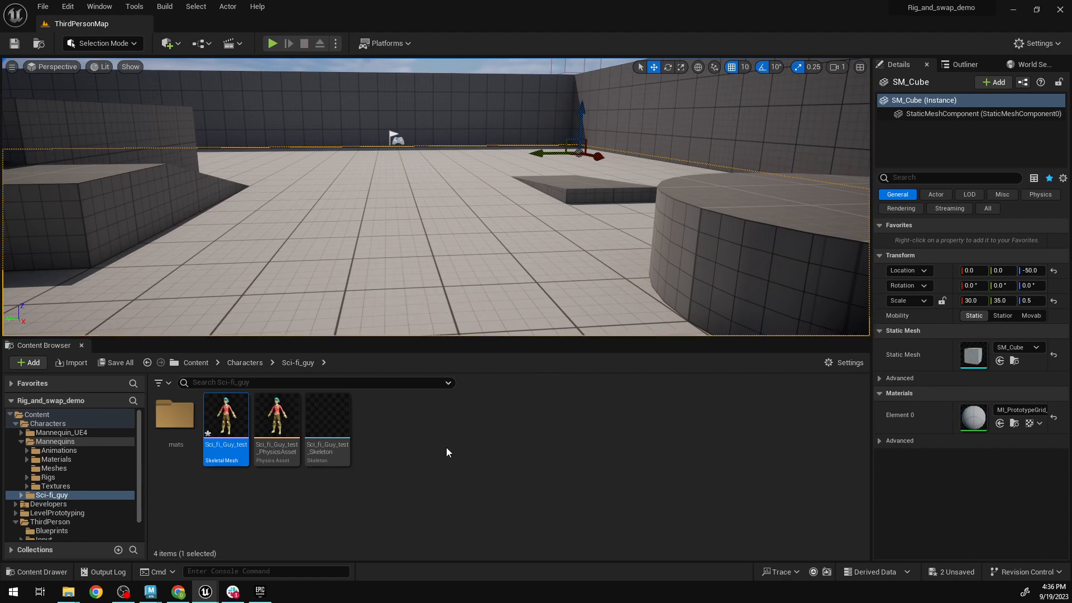
# Open the Sci_fi_Guy_test mesh and examine the jacket, glove and wrist deformation up close in BP_ThirdPersonCharacter's viewport.
pyautogui.doubleClick(226, 419)
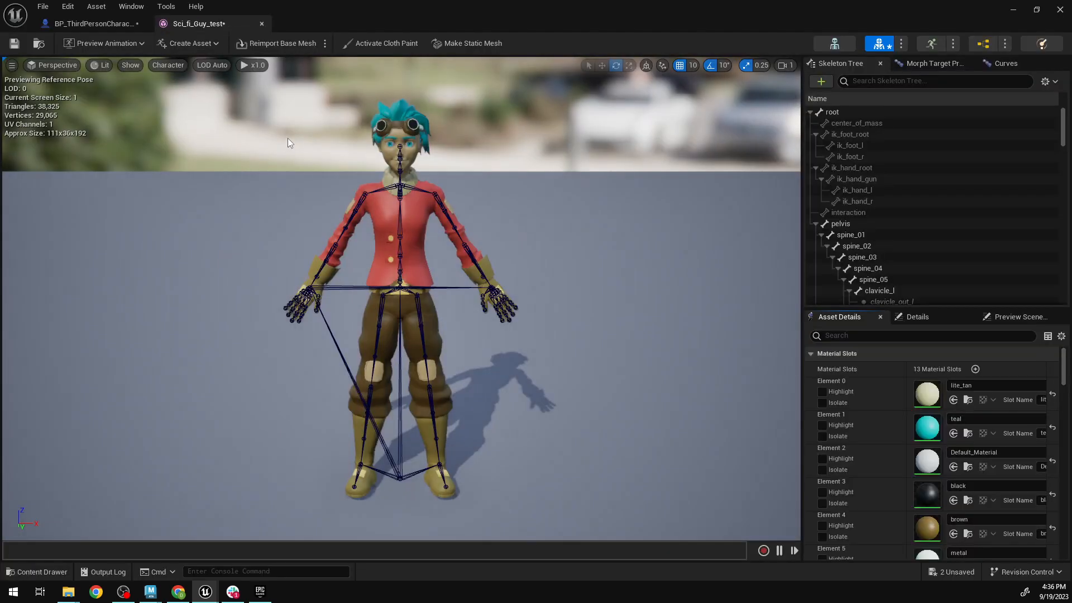
pyautogui.click(105, 26)
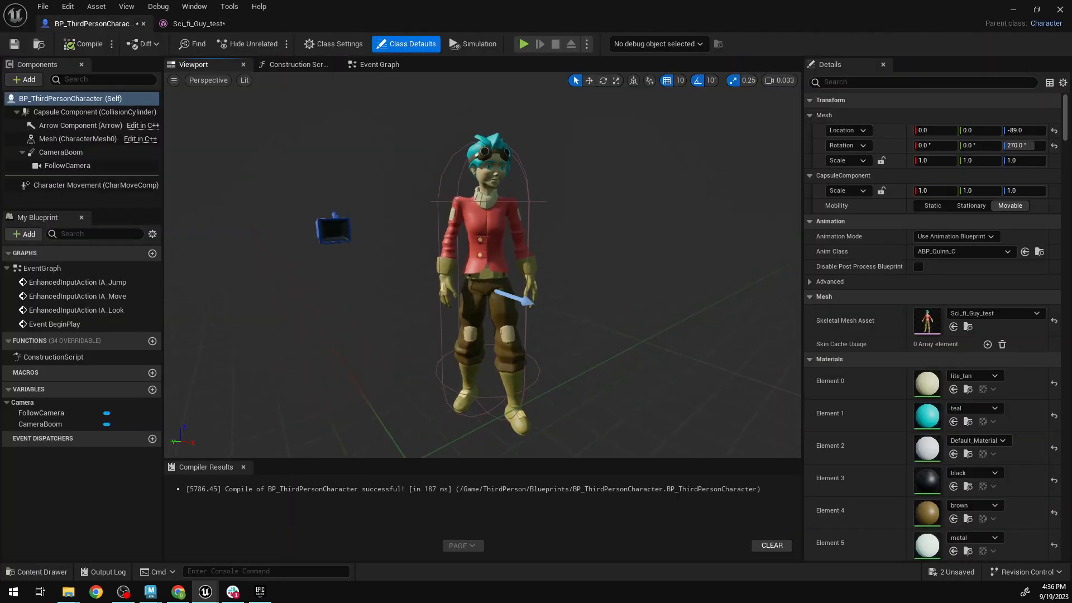
pyautogui.moveTo(482, 265); pyautogui.dragTo(485, 227, button='right')
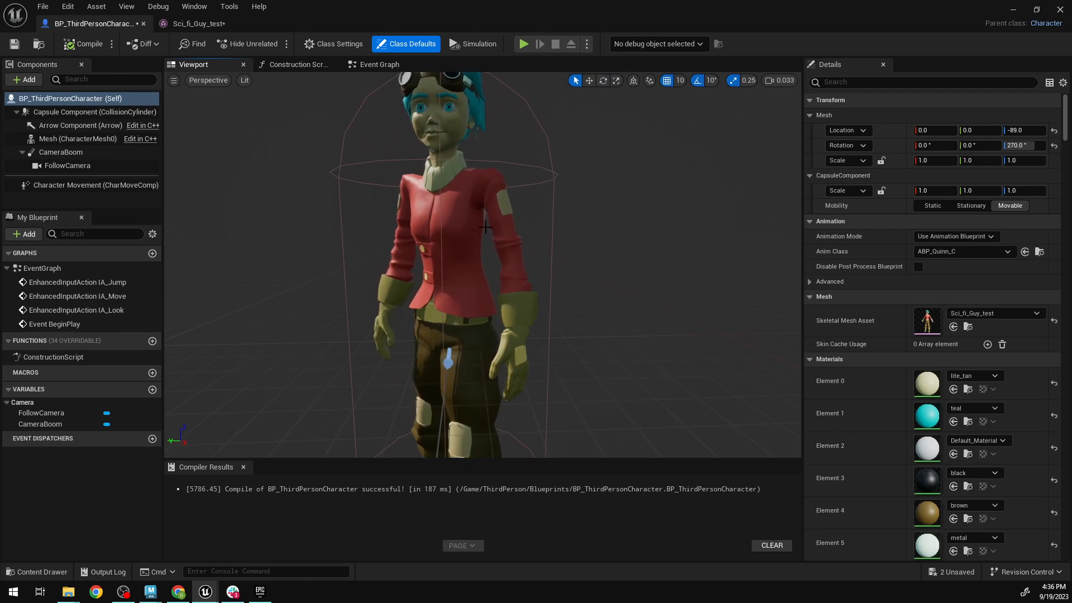
pyautogui.moveTo(610, 312); pyautogui.dragTo(544, 252, button='right')
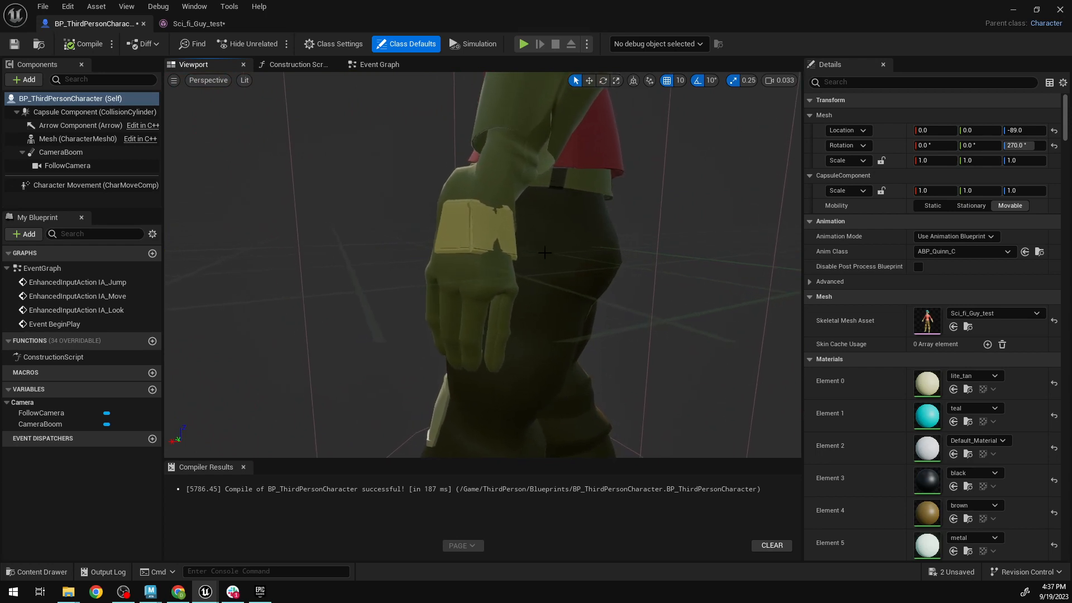
pyautogui.keyDown('alt'); pyautogui.moveTo(545, 252); pyautogui.dragTo(571, 202); pyautogui.keyUp('alt')
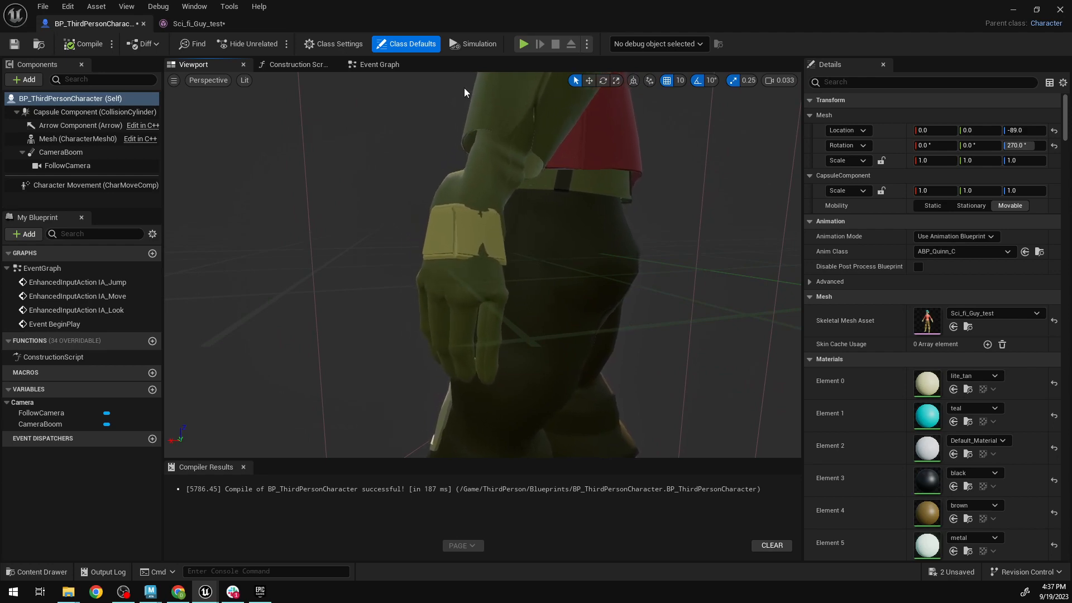
pyautogui.click(1016, 11)
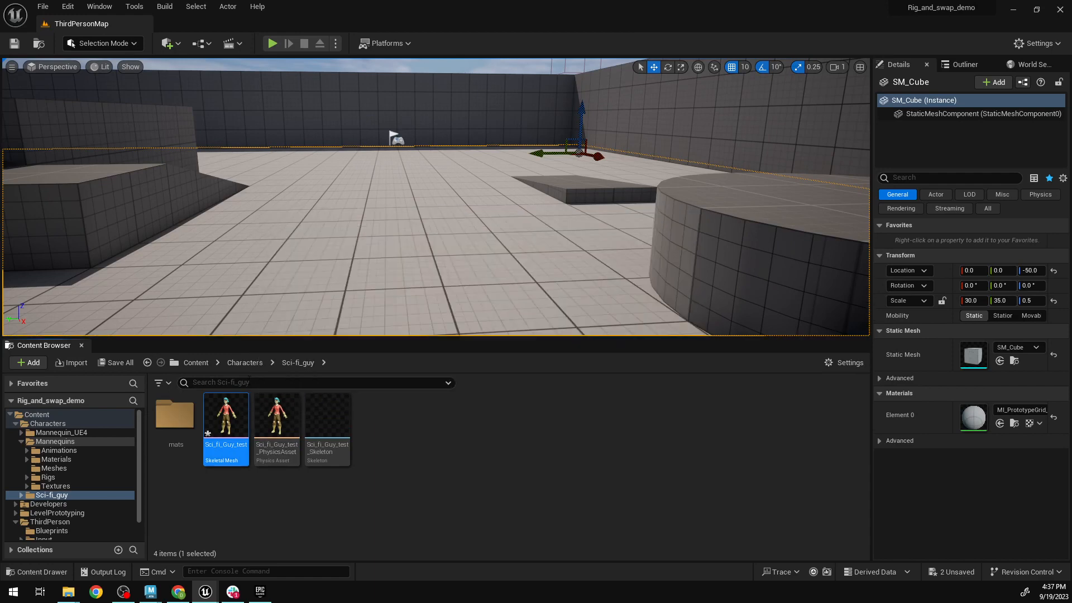
pyautogui.moveTo(205, 591)
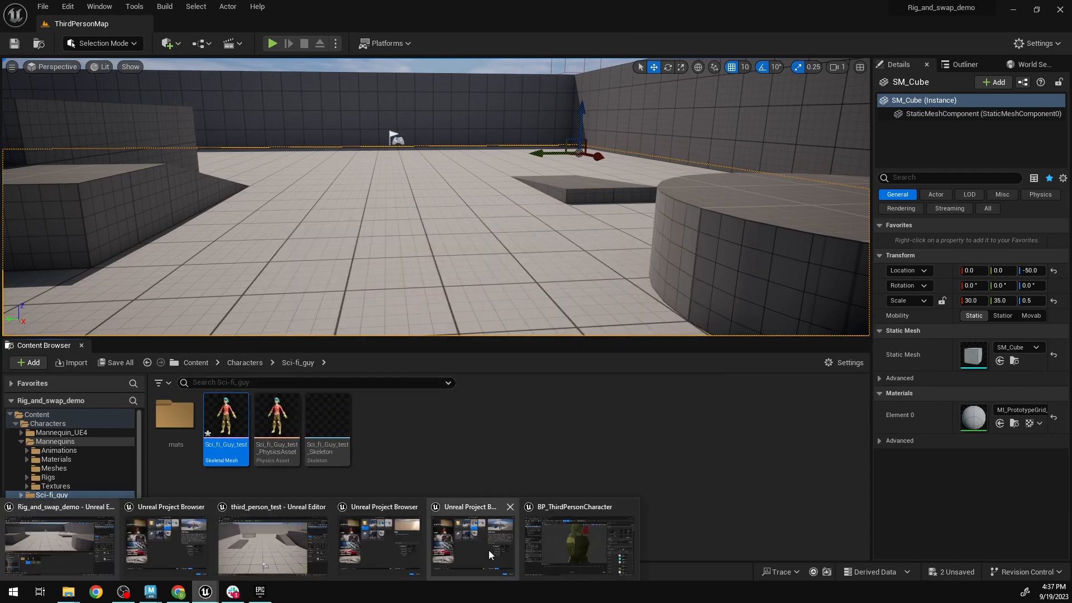
pyautogui.click(580, 556)
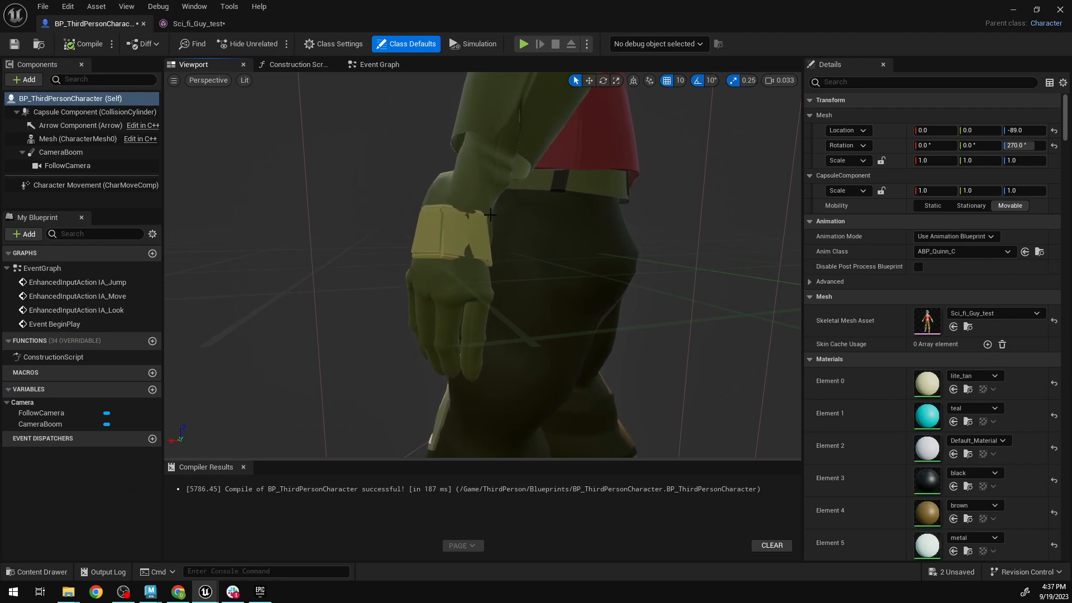
pyautogui.keyDown('alt'); pyautogui.moveTo(427, 210); pyautogui.dragTo(615, 210); pyautogui.keyUp('alt')
pyautogui.moveTo(483, 265); pyautogui.dragTo(336, 179, button='right')
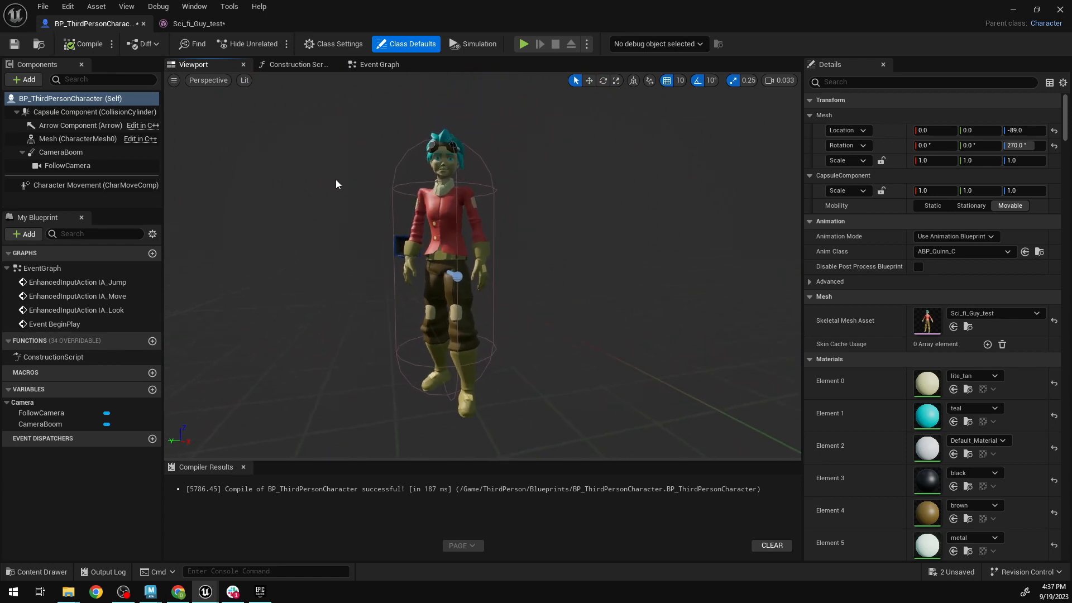